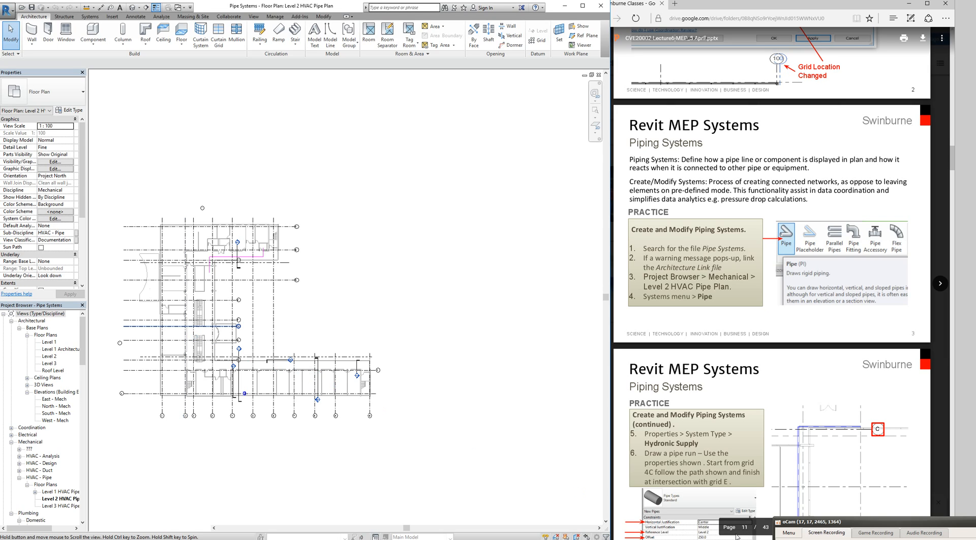
Review the piping systems practice instructions and the overall layout of the Level 2 HVAC pipe plan.
scroll(718, 181, "up", 1)
scroll(718, 181, "up", 5)
scroll(715, 180, "down", 3)
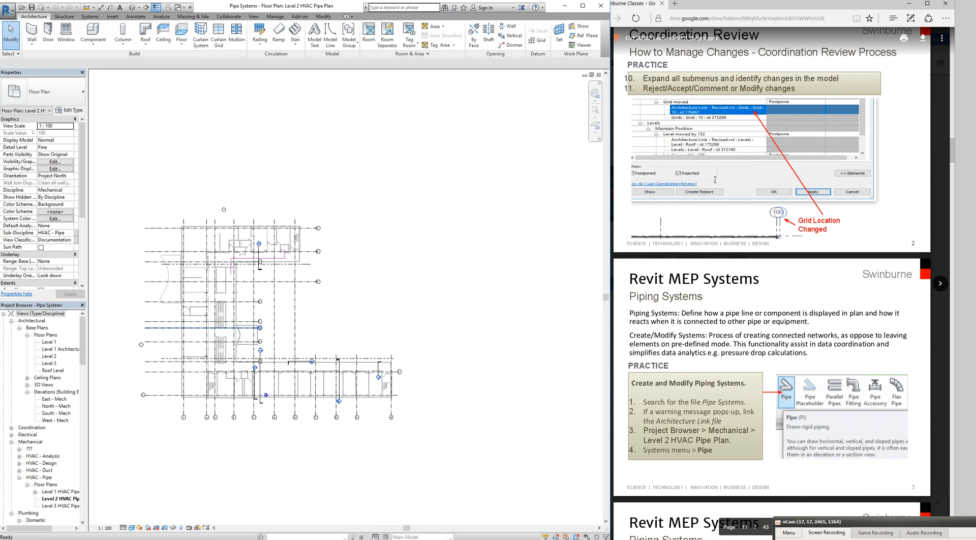
scroll(715, 180, "down", 5)
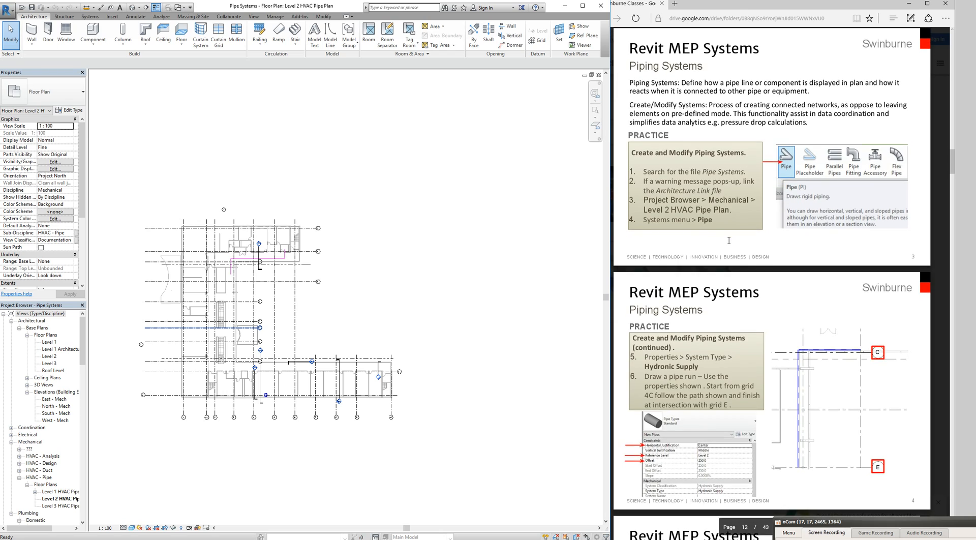
scroll(728, 240, "up", 2)
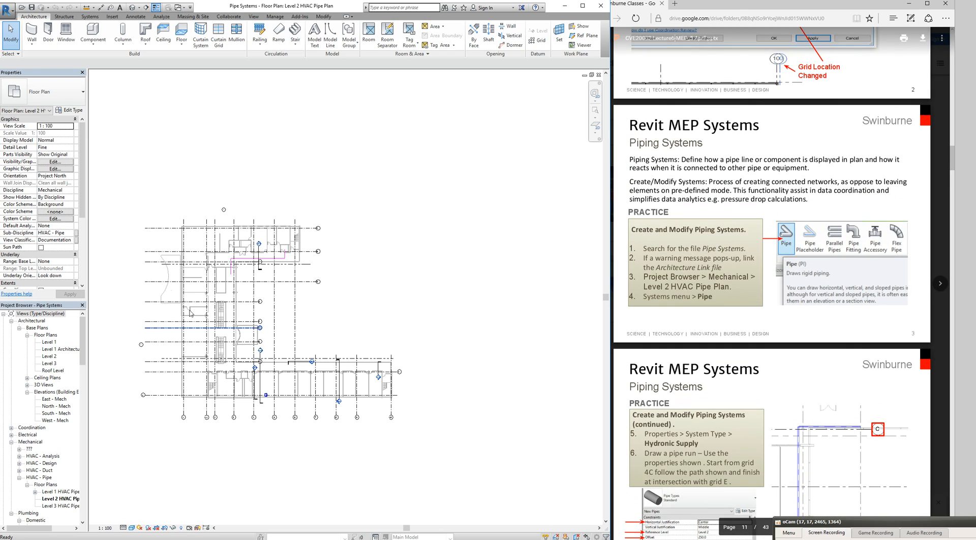
middle_click_drag(149, 292, 204, 299)
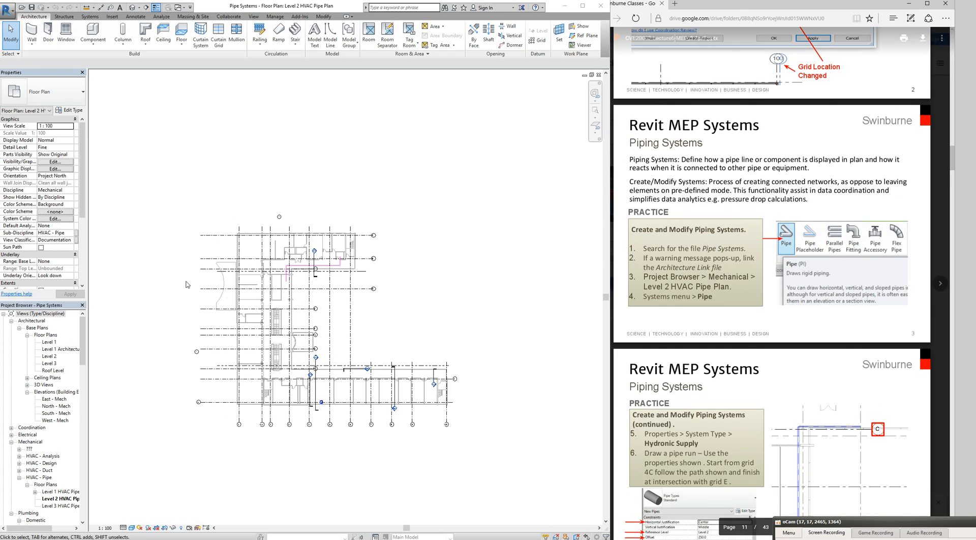
scroll(189, 322, "down", 1)
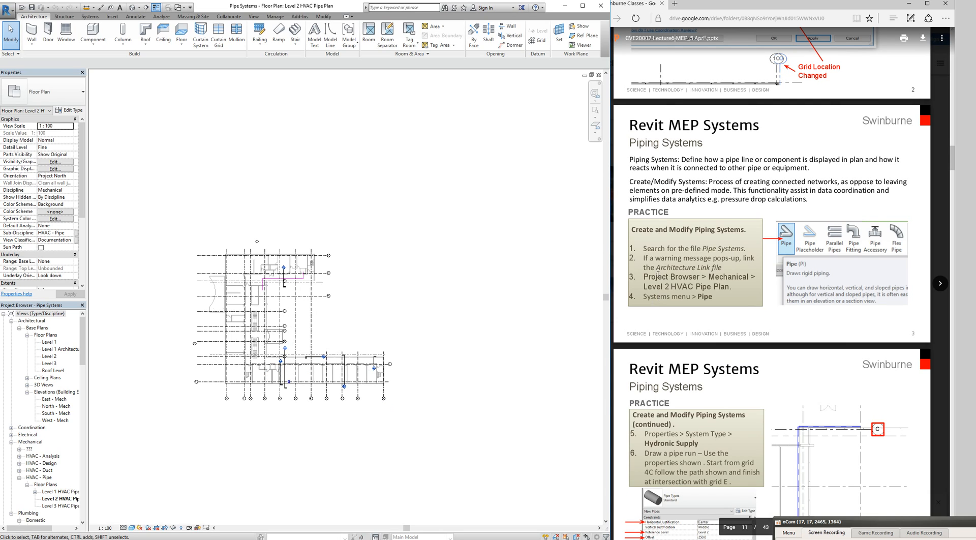
scroll(177, 385, "down", 1)
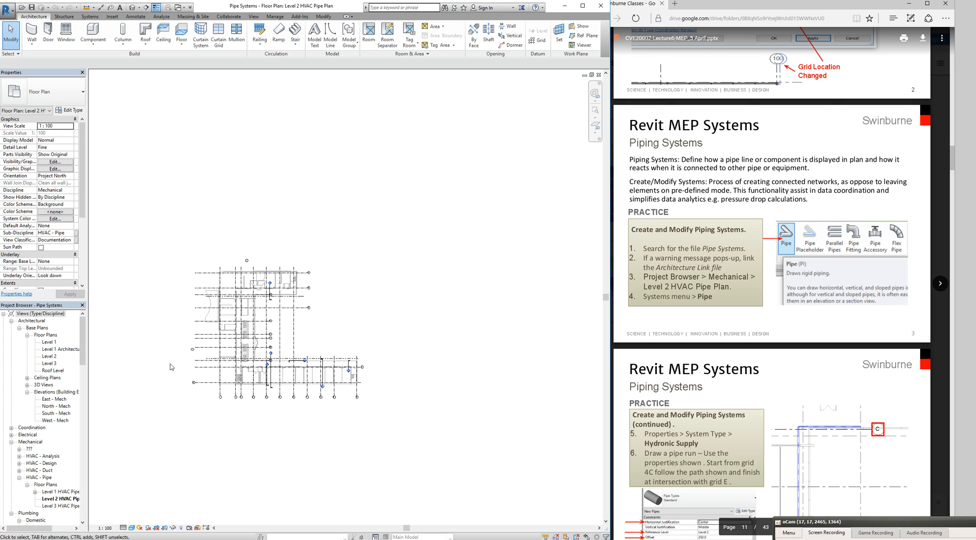
scroll(173, 364, "up", 3)
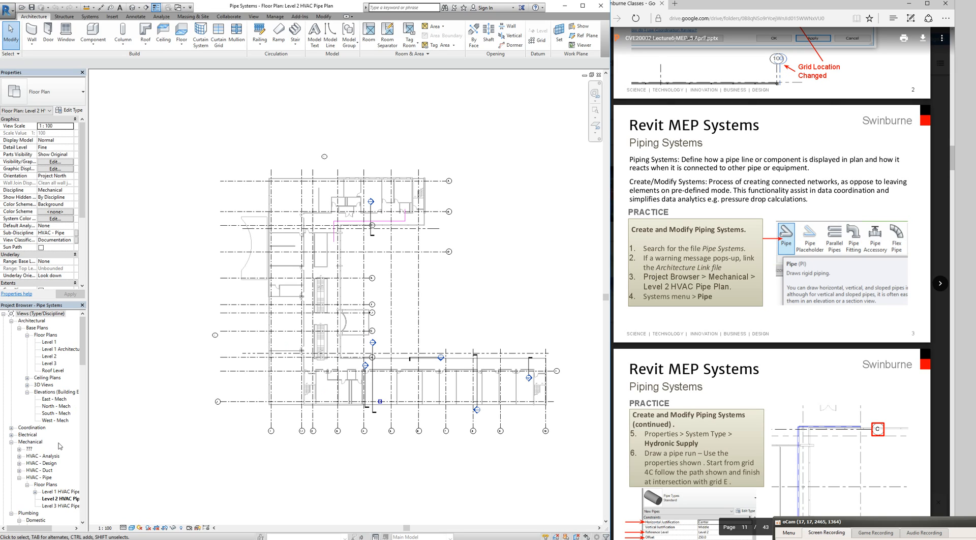
Locate the Level 2 HVAC Pipe Plan among the Mechanical HVAC - Pipe floor plans, widening the project tree to show full view names.
left_click(81, 347)
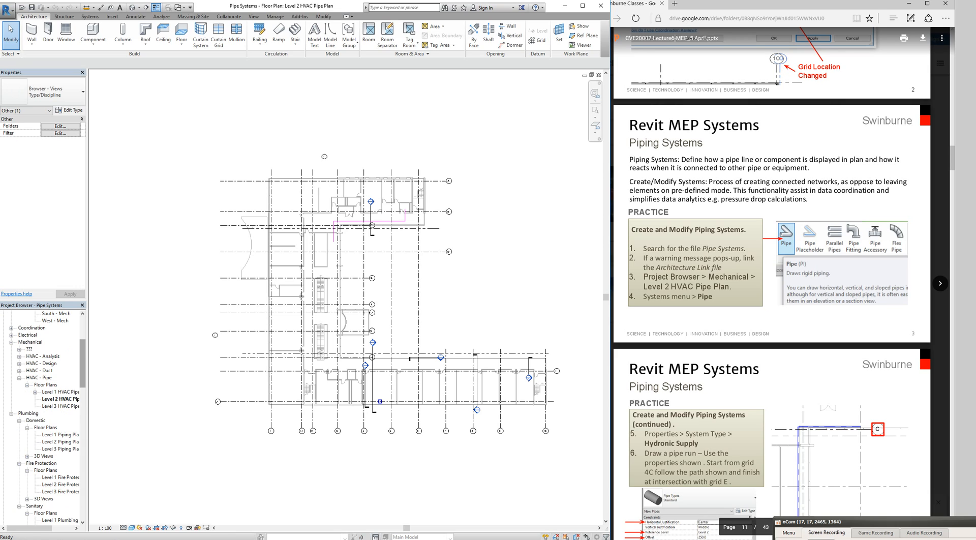
scroll(737, 352, "down", 1)
left_click(737, 351)
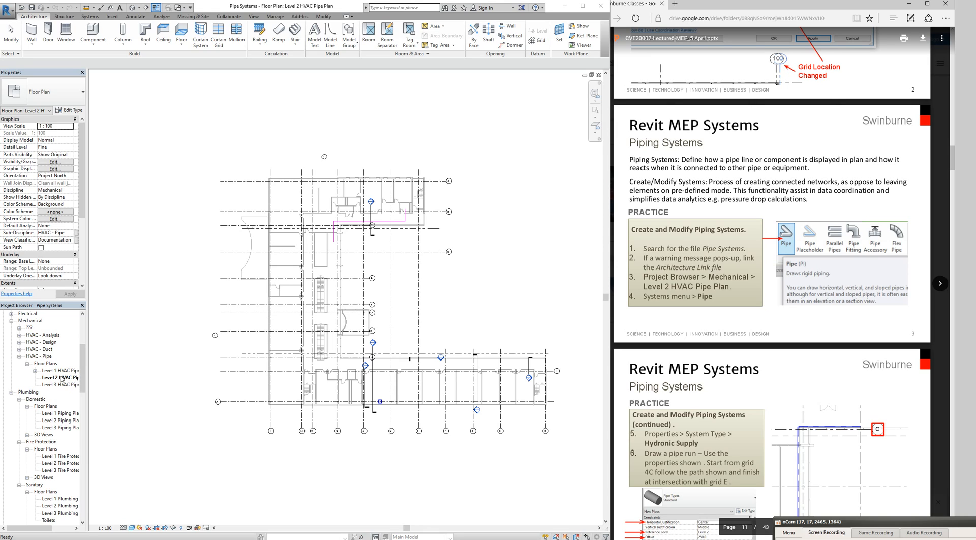
left_click_drag(88, 385, 100, 387)
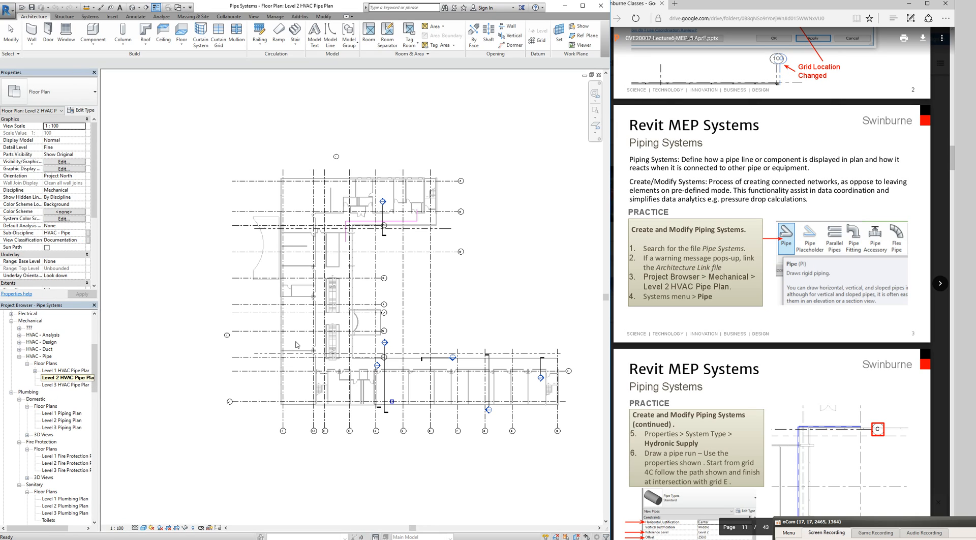
left_click(89, 379)
left_click(320, 299)
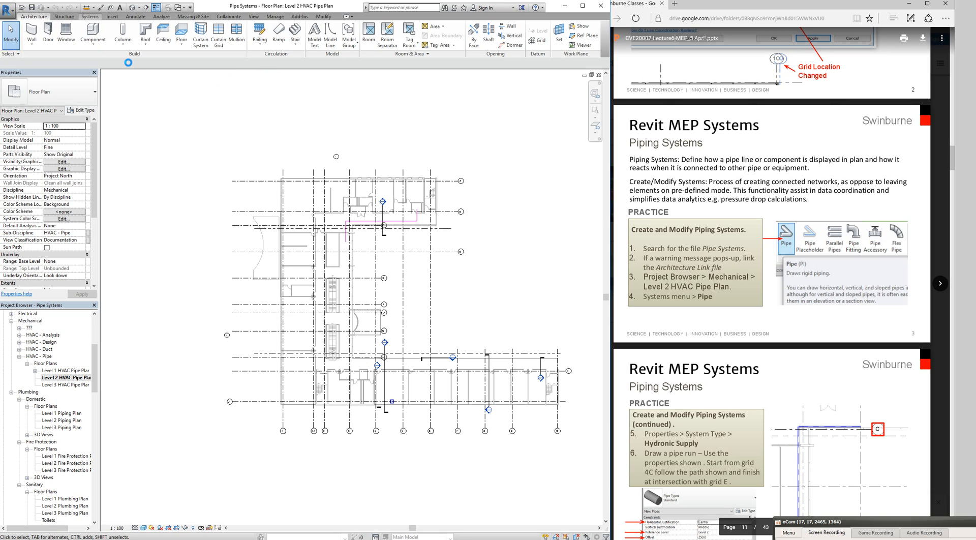
Start the Pipe command and choose Hydronic Supply as the system type for new pipes.
left_click(90, 16)
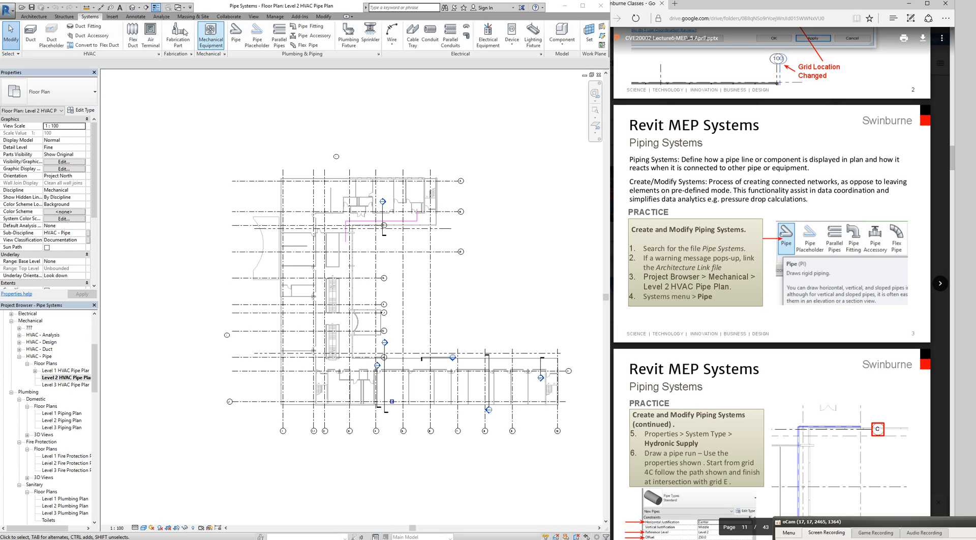
left_click(236, 41)
scroll(681, 378, "down", 3)
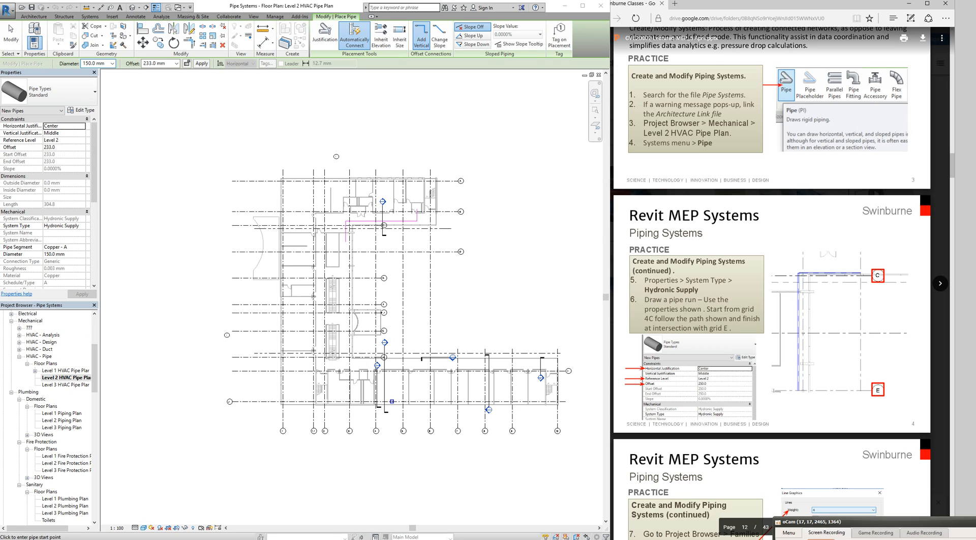
scroll(80, 213, "down", 1)
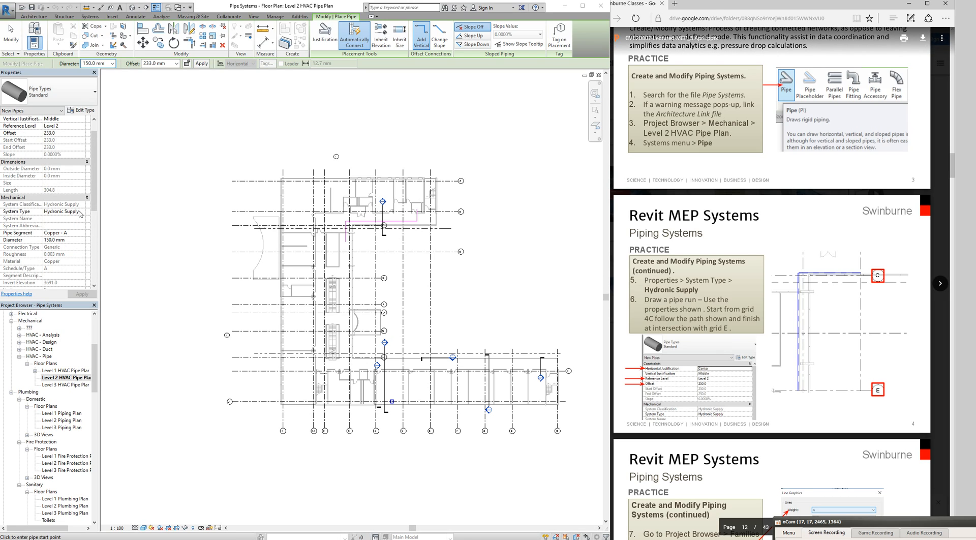
left_click(81, 214)
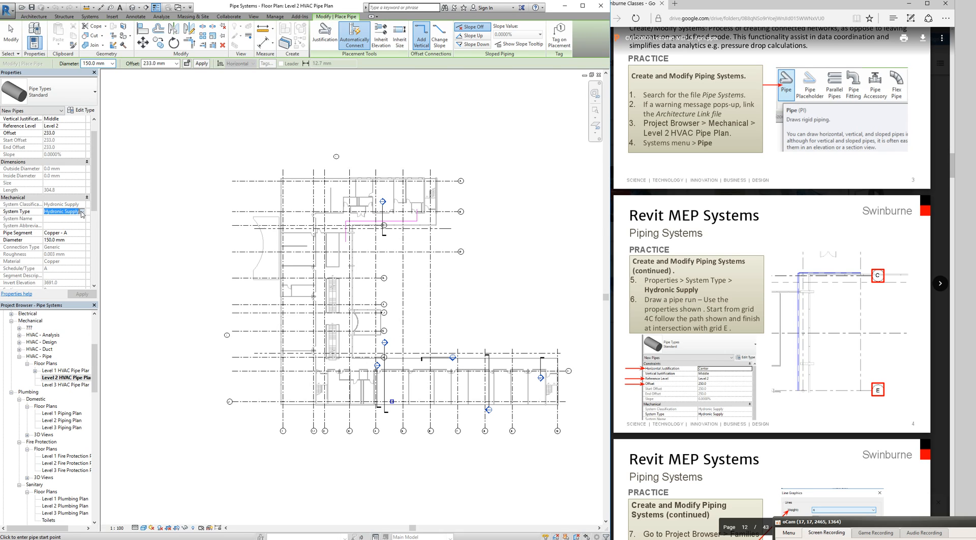
left_click(82, 212)
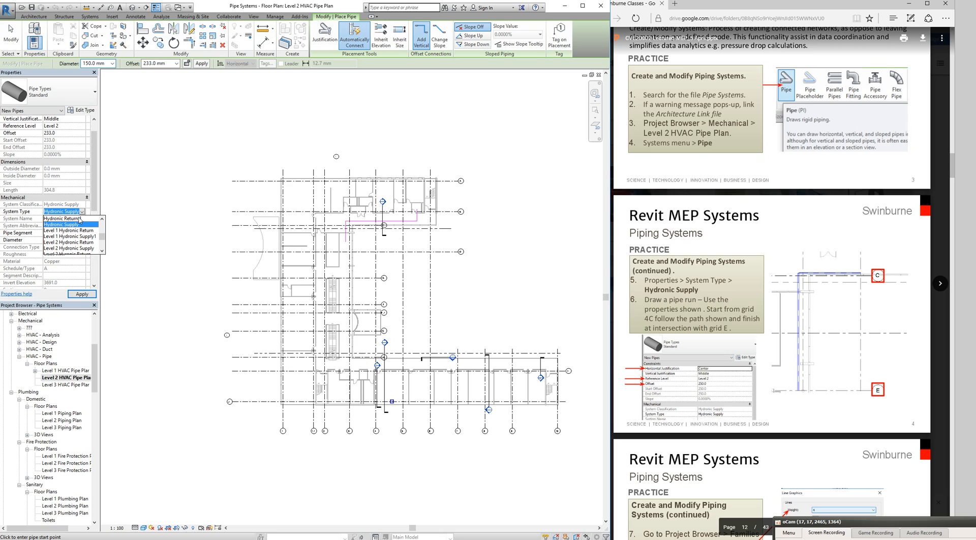
left_click(80, 224)
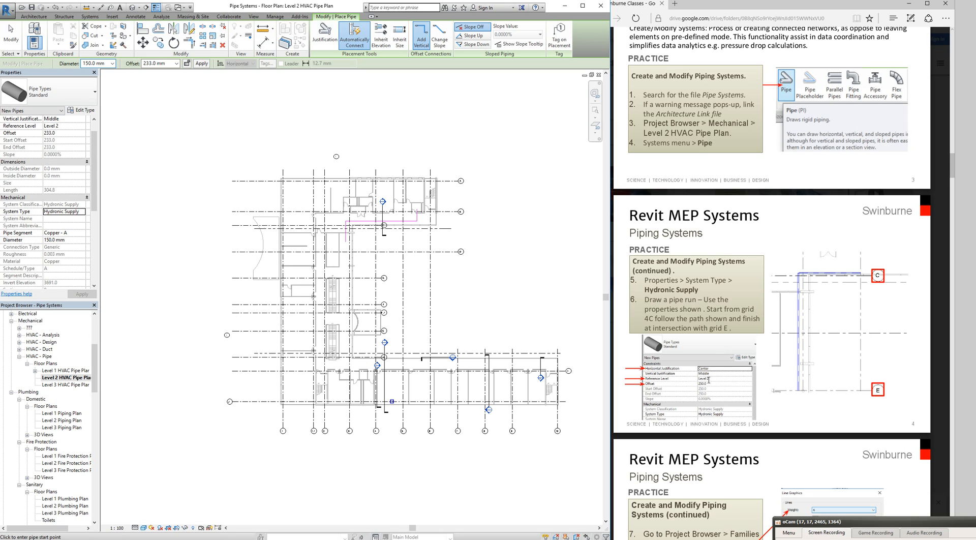
Check the new pipe's justification and reference level, set its offset to 250 mm, and apply the properties.
left_click(80, 121)
left_click(81, 119)
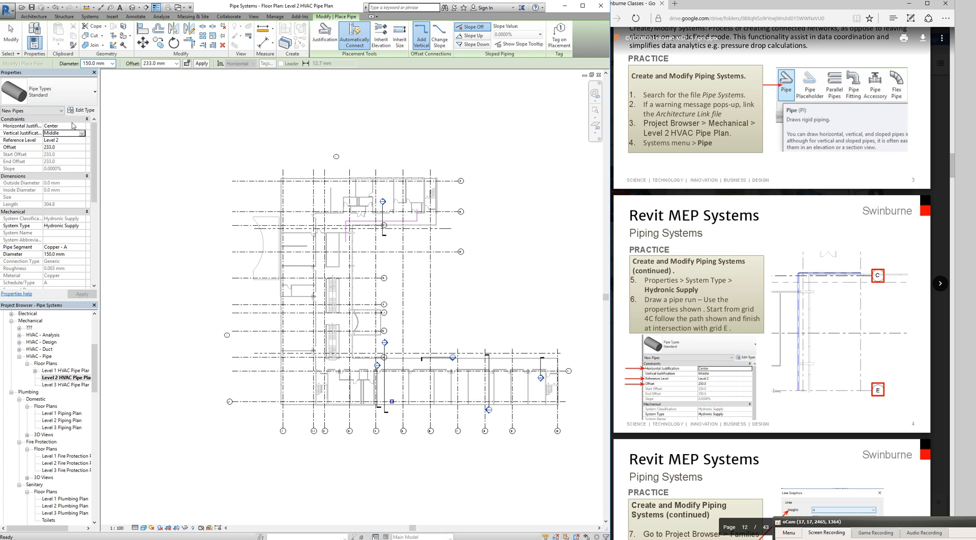
left_click(77, 126)
left_click(80, 134)
left_click(79, 139)
left_click(73, 147)
type("250")
key("Return")
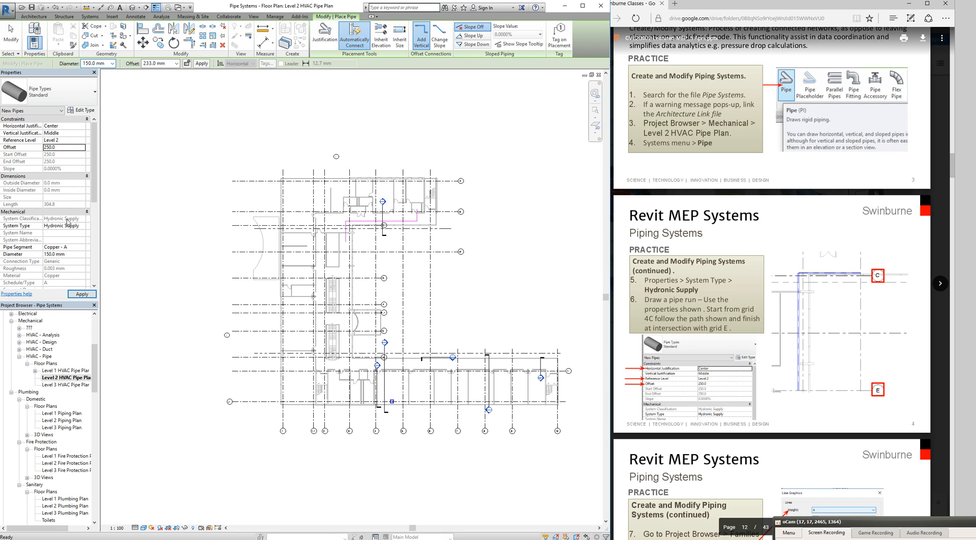
left_click(81, 294)
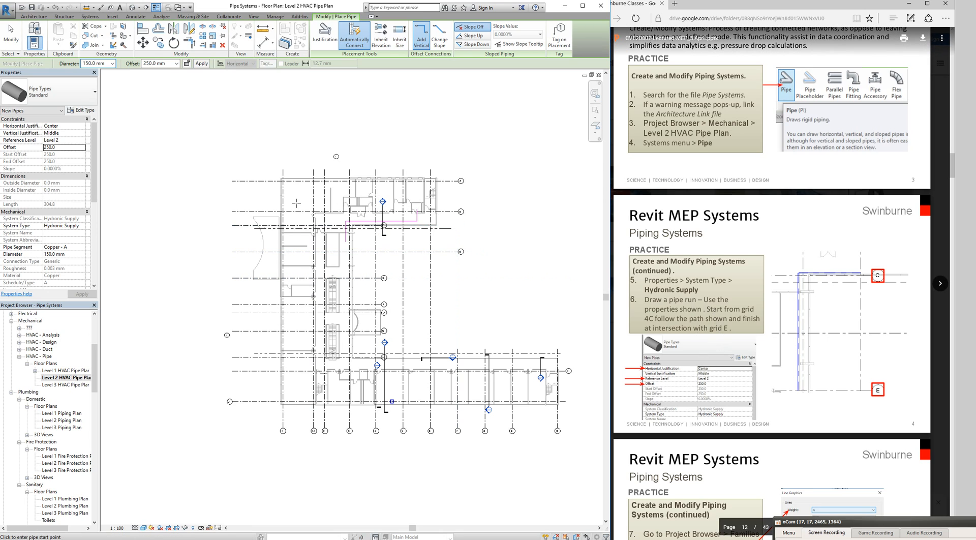
Leave pipe placement and delete the magenta duct placeholder run near grid C.
scroll(300, 203, "up", 1)
scroll(330, 202, "up", 2)
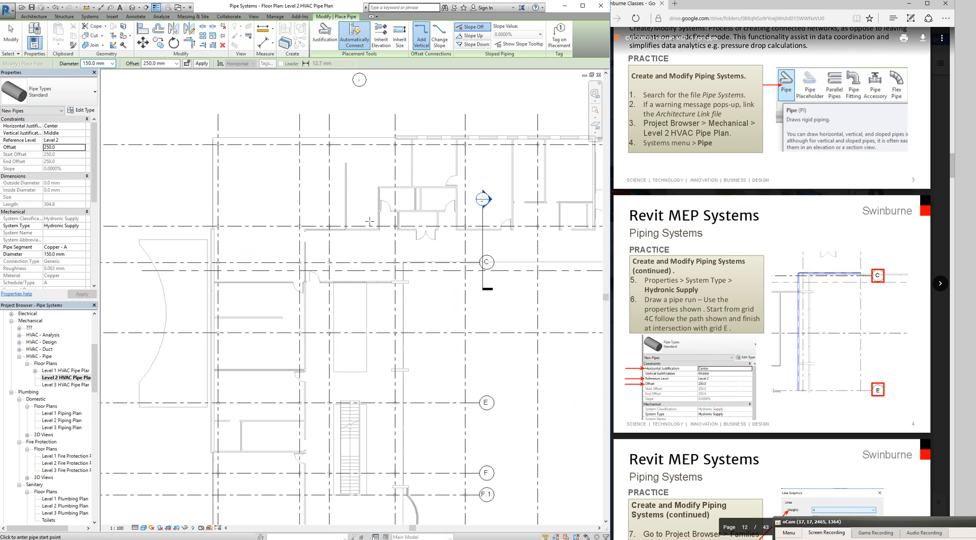
scroll(381, 227, "up", 2)
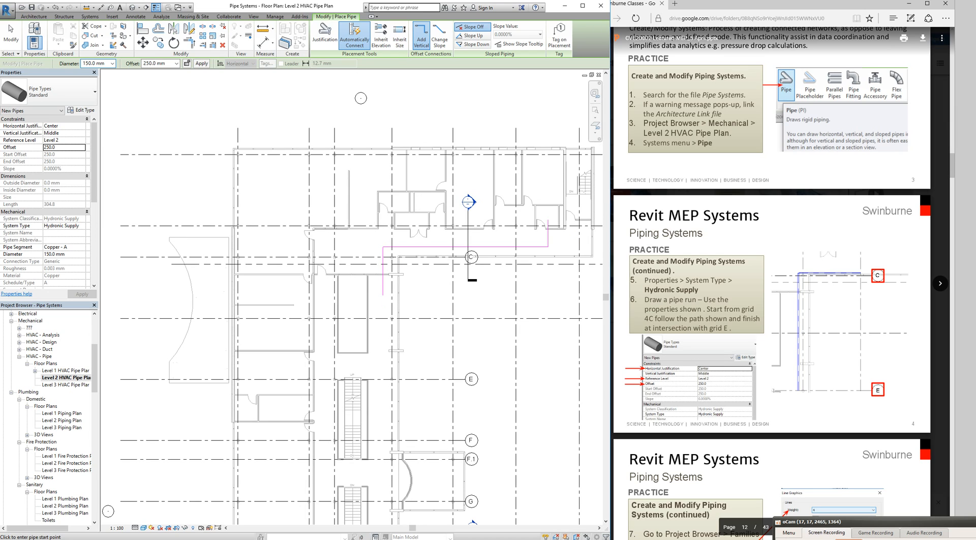
scroll(545, 225, "down", 2)
middle_click_drag(545, 225, 460, 110)
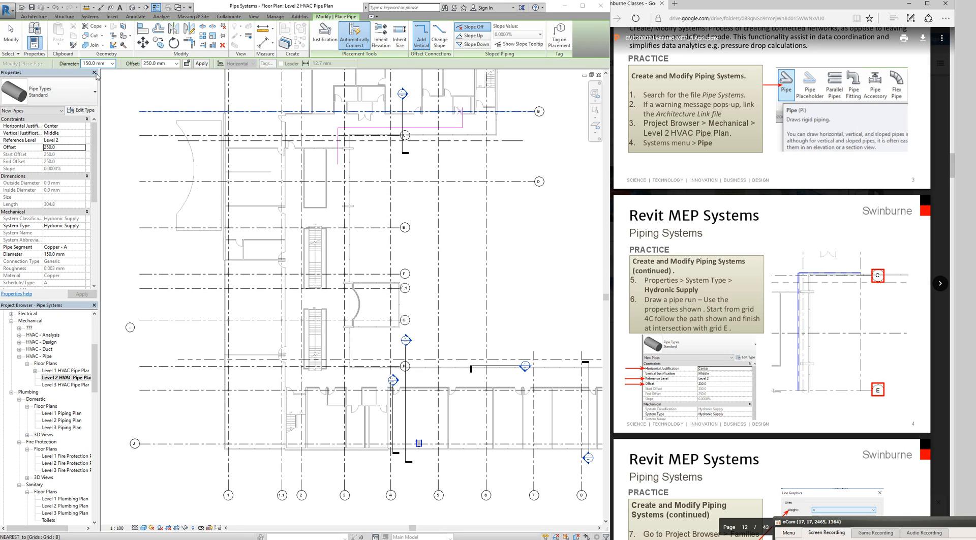
left_click(12, 36)
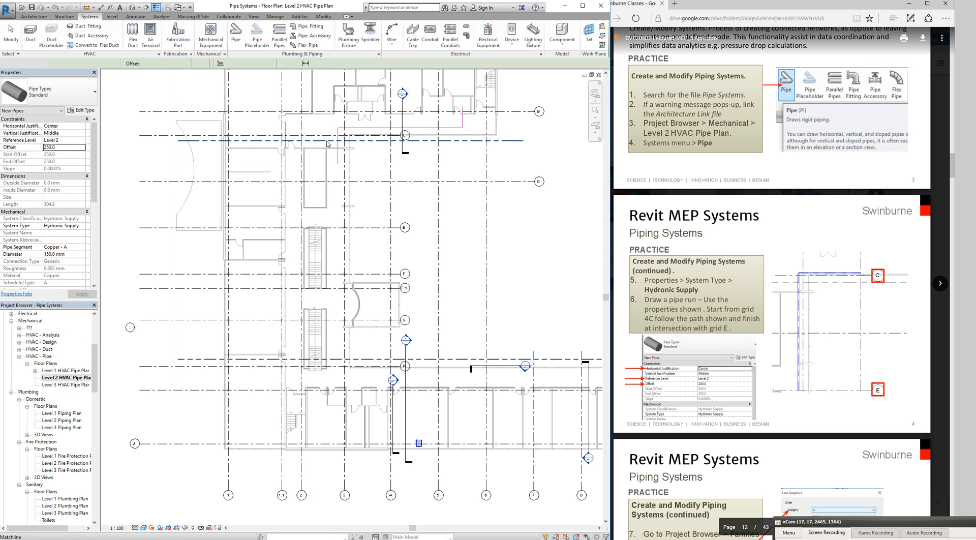
left_click(360, 129)
left_click(362, 126)
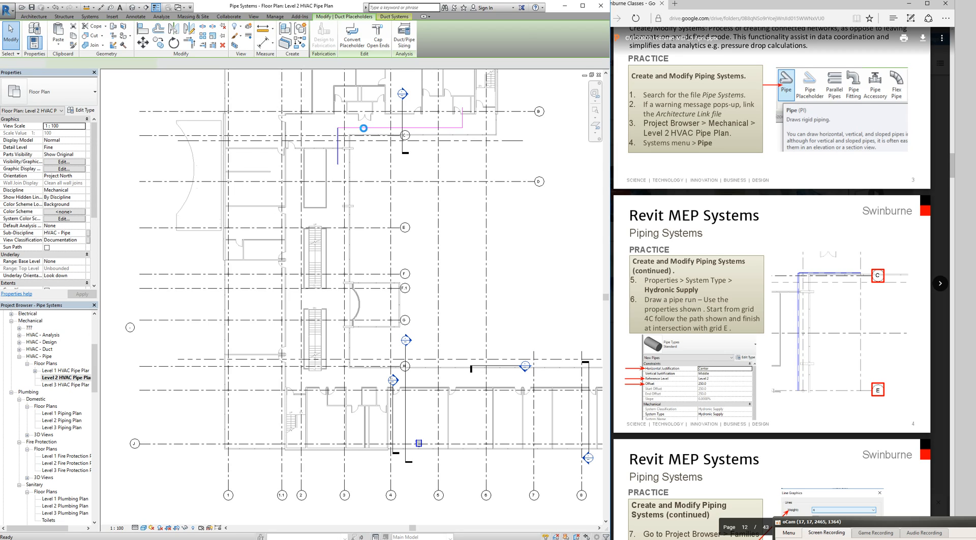
left_click(350, 128)
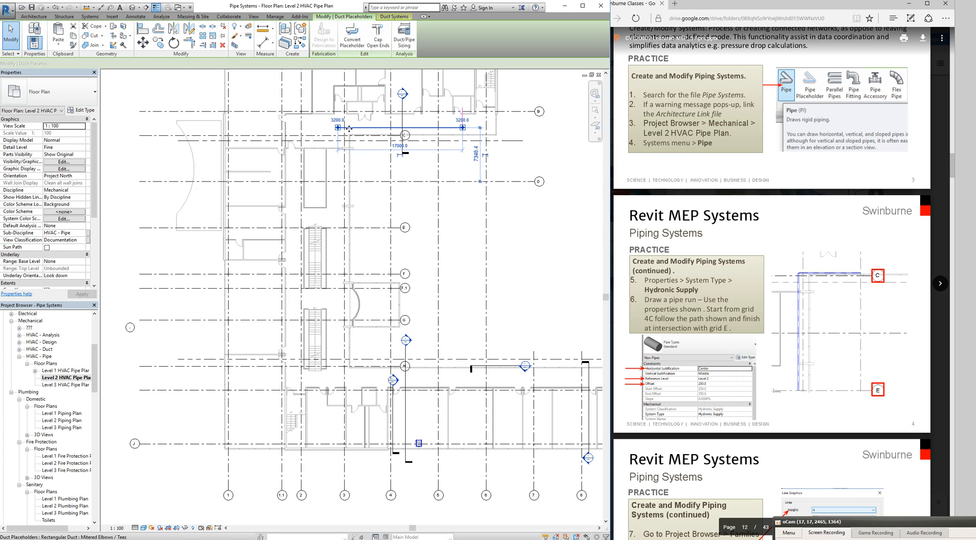
key("Delete")
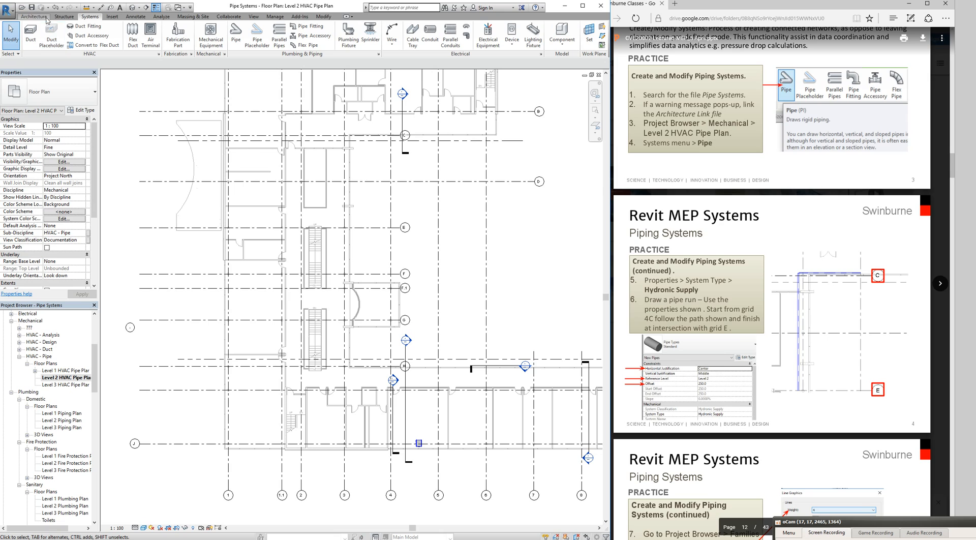
Draw an L-shaped pipe run starting at grid 4 near grid C, about 7900 mm toward grid 3, turning down to end at grid E.
left_click(235, 35)
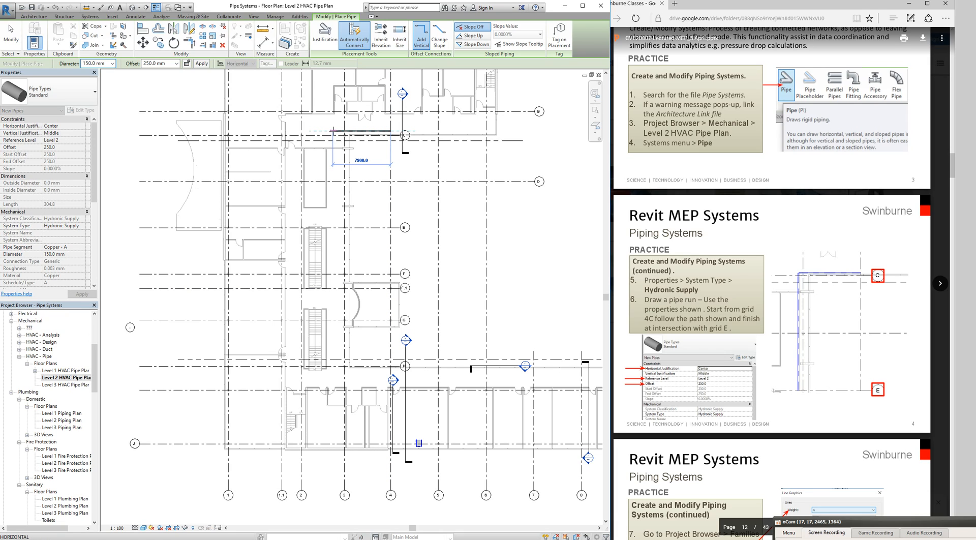
left_click(333, 131)
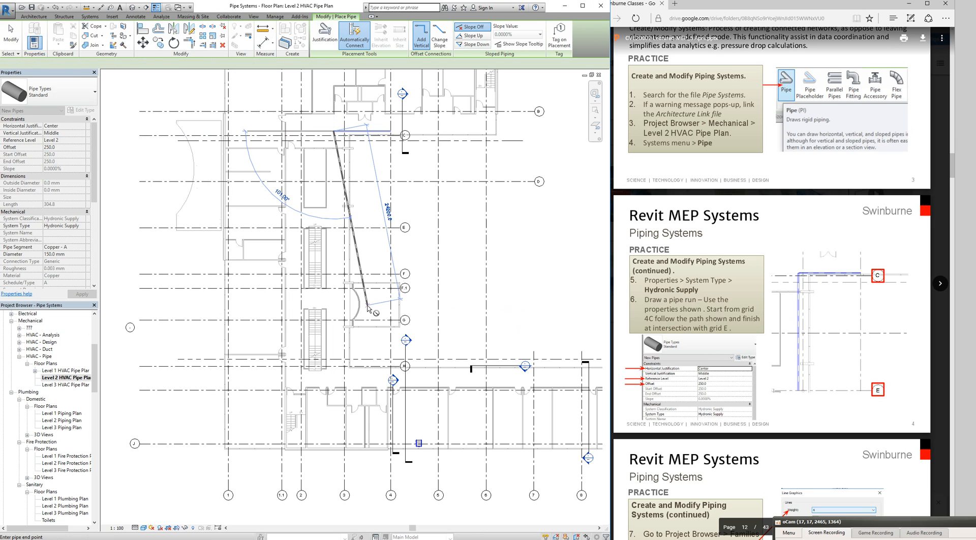
left_click(334, 227)
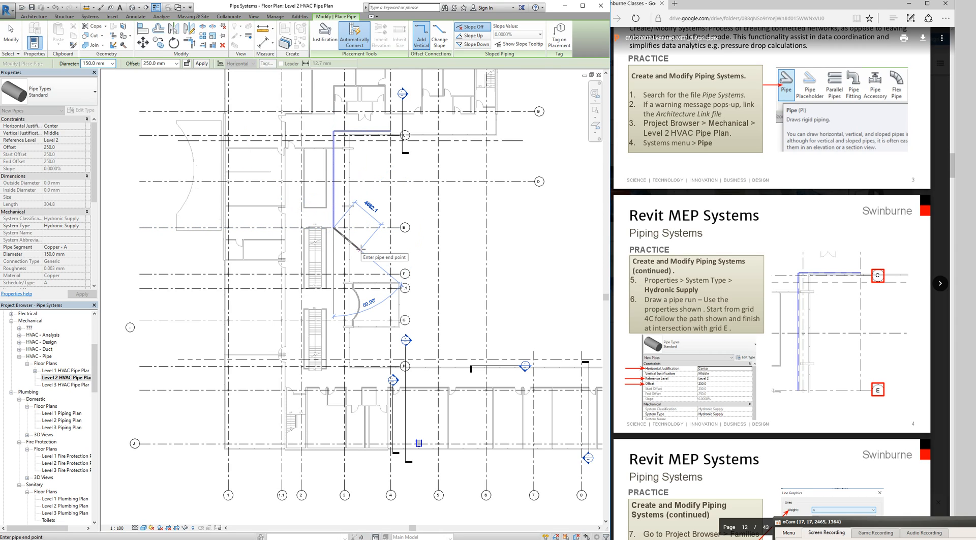
key("Escape")
key("Escape")
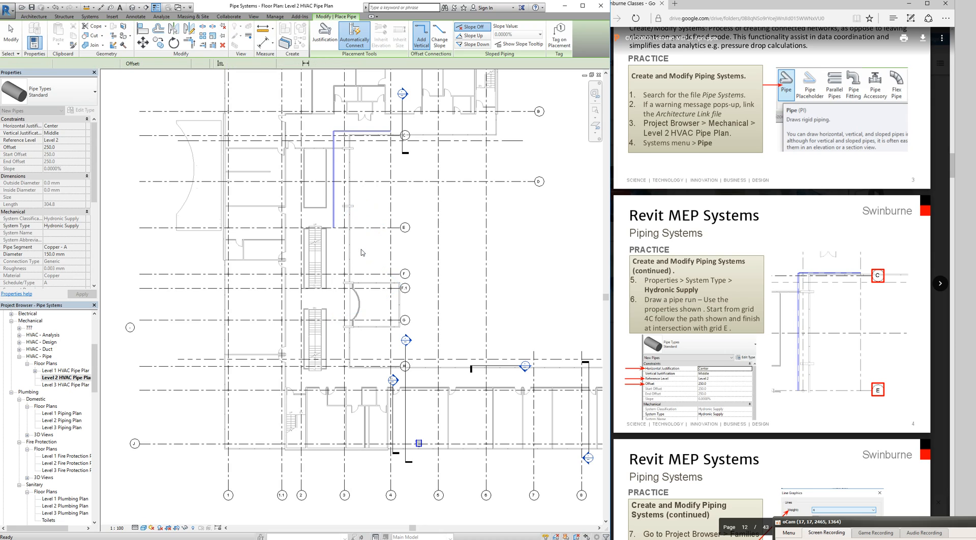
Find the Hydronic Supply piping system among the project's families and open its type properties clear of the drawn pipe.
key("p")
key("i")
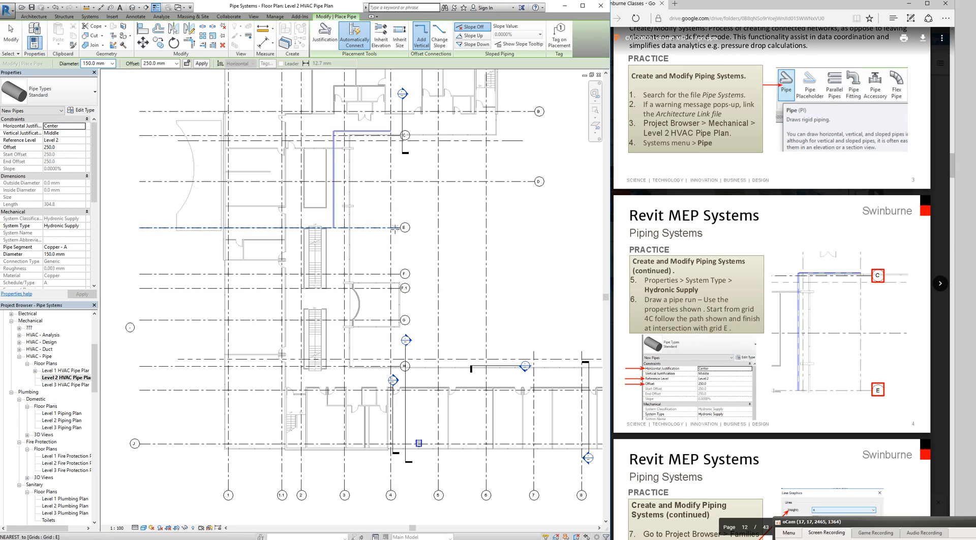
scroll(658, 320, "down", 4)
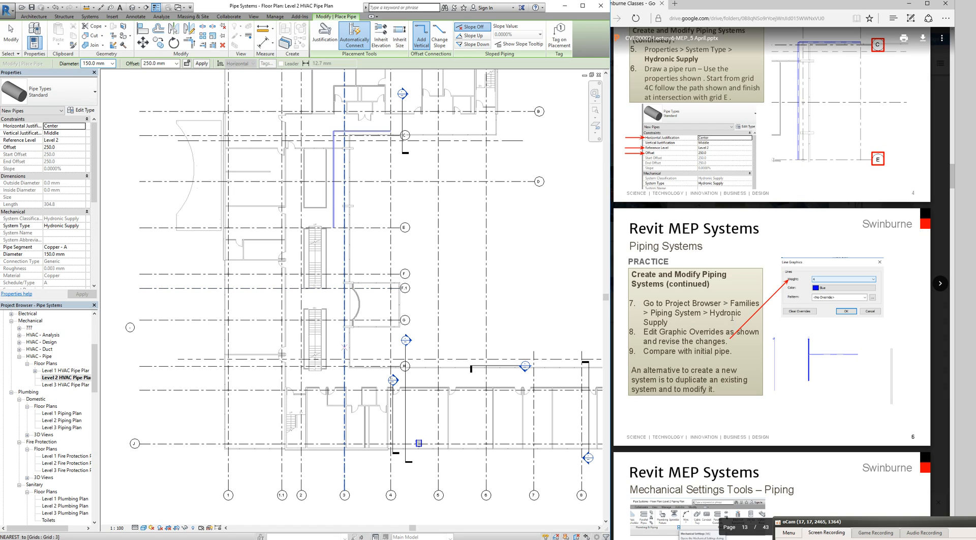
left_click_drag(96, 388, 94, 482)
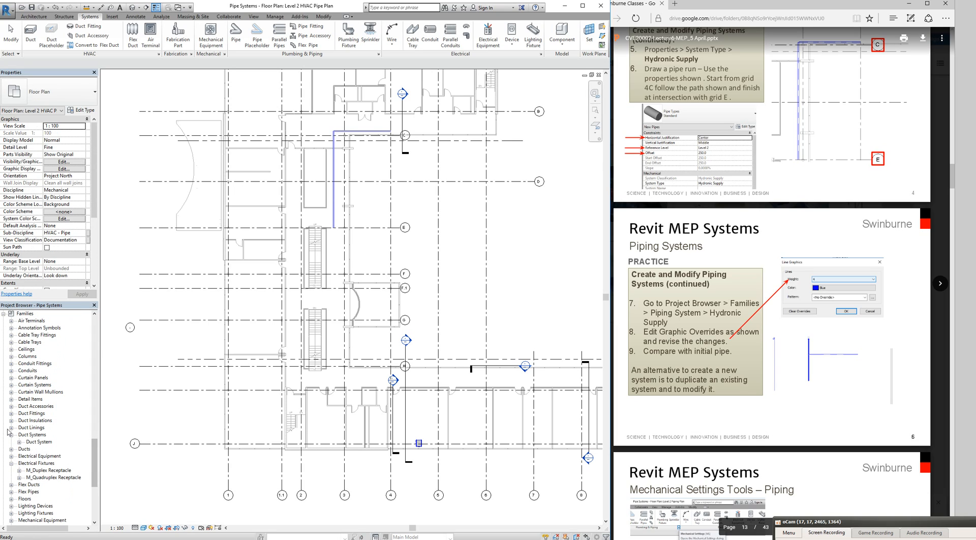
left_click_drag(94, 474, 94, 487)
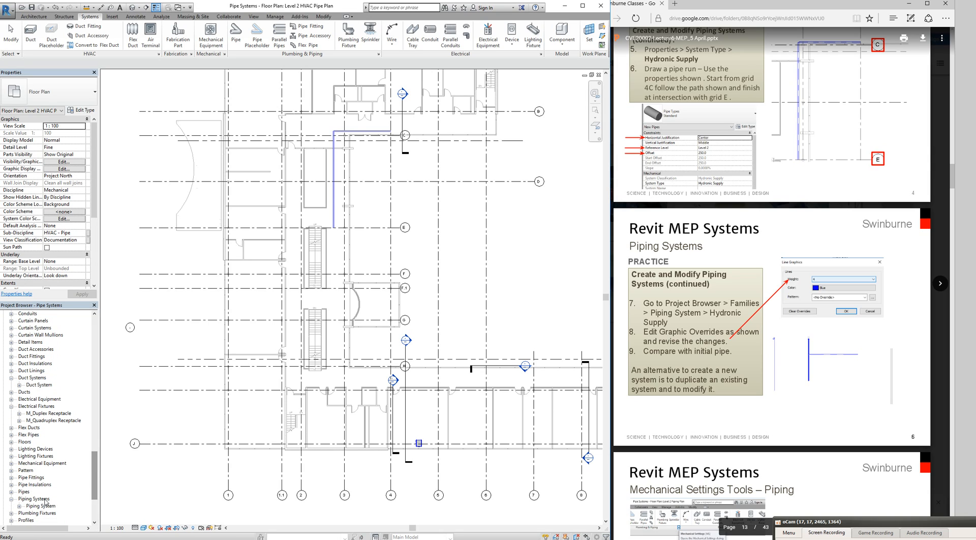
left_click(20, 506)
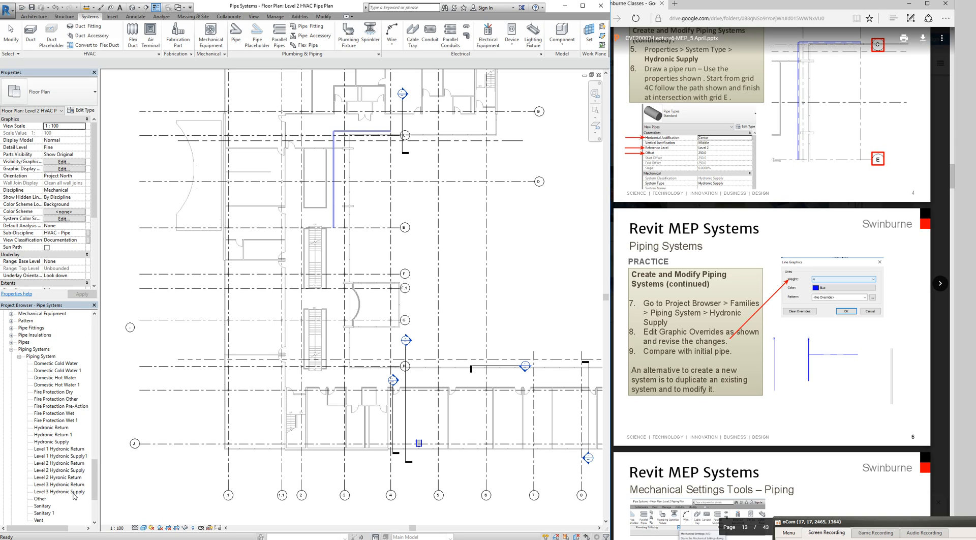
left_click(66, 442)
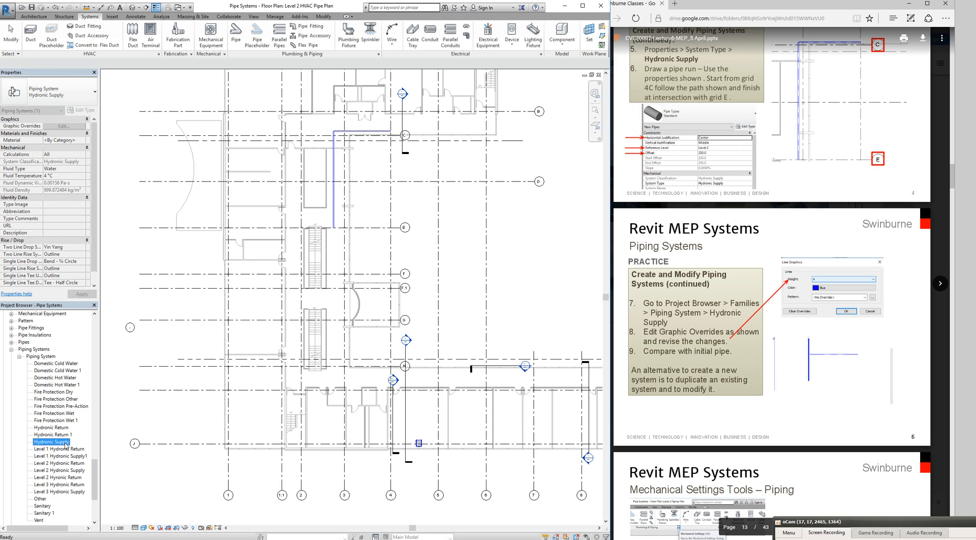
double_click(66, 442)
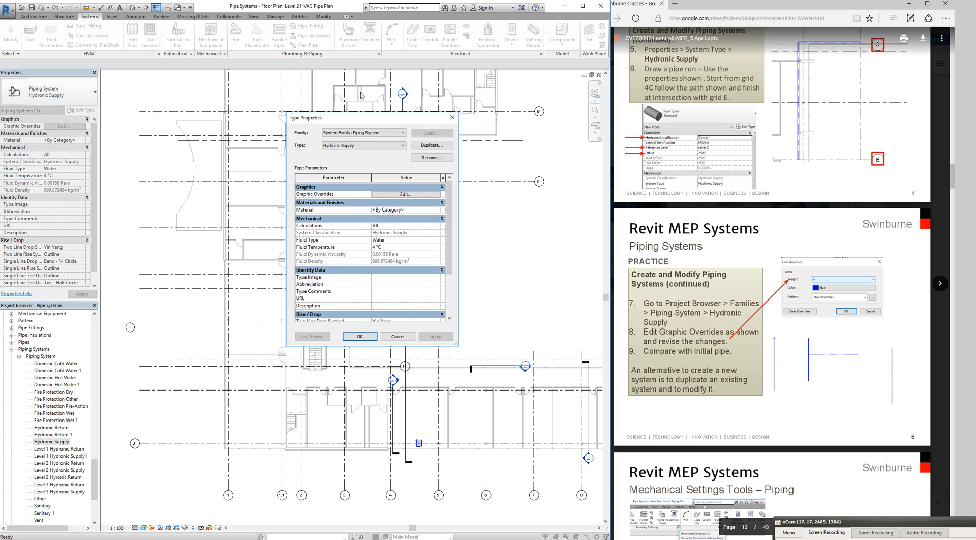
left_click_drag(360, 117, 498, 149)
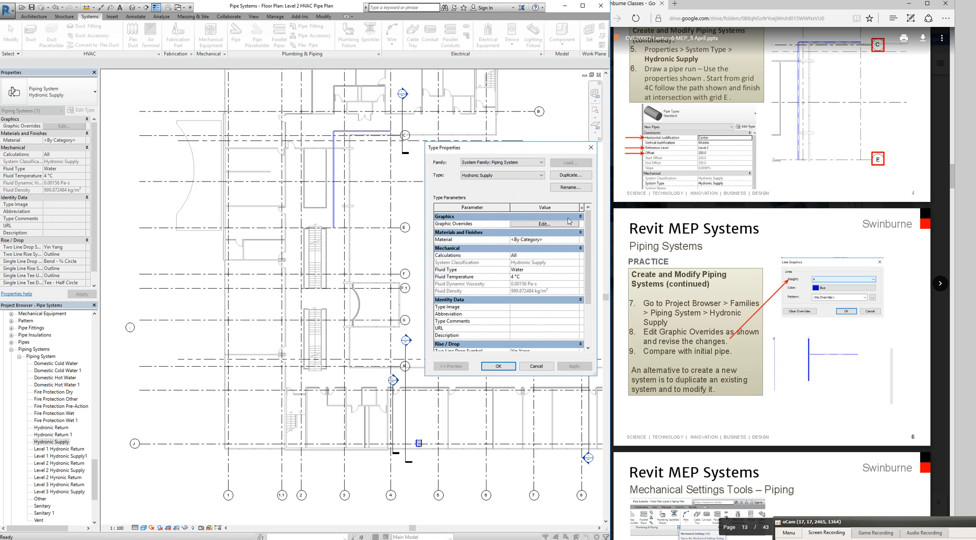
Override the Hydronic Supply line graphics with weight 7 and color RGB 000-128-128.
left_click(520, 224)
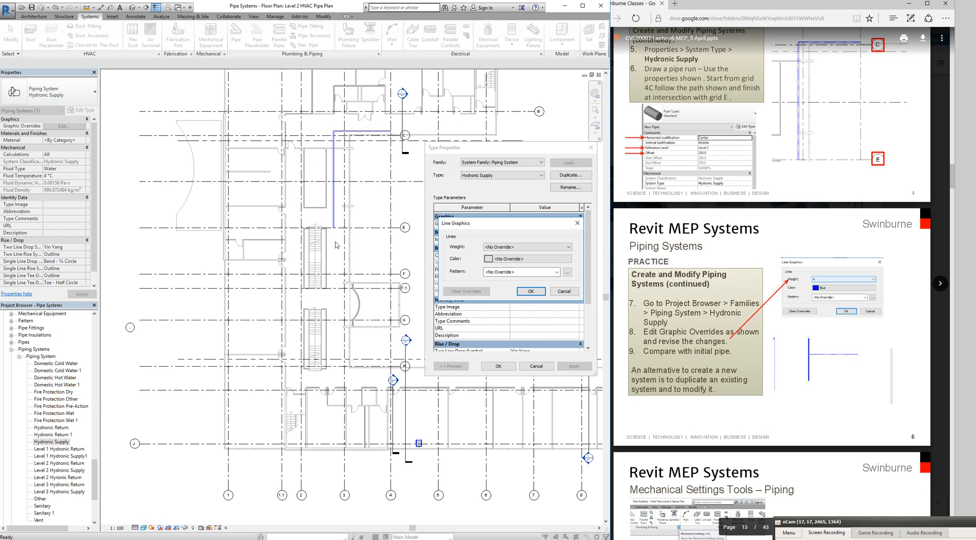
left_click(549, 249)
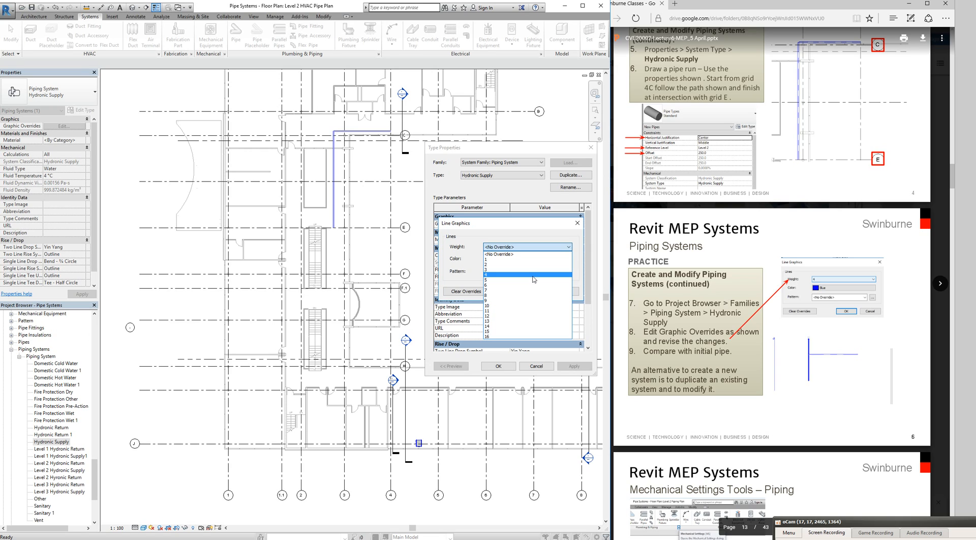
left_click(530, 291)
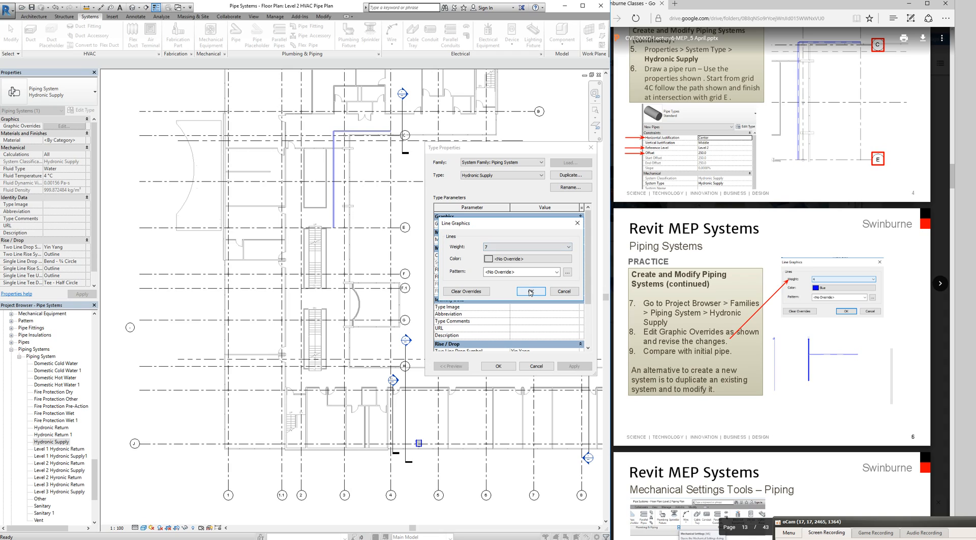
left_click(529, 259)
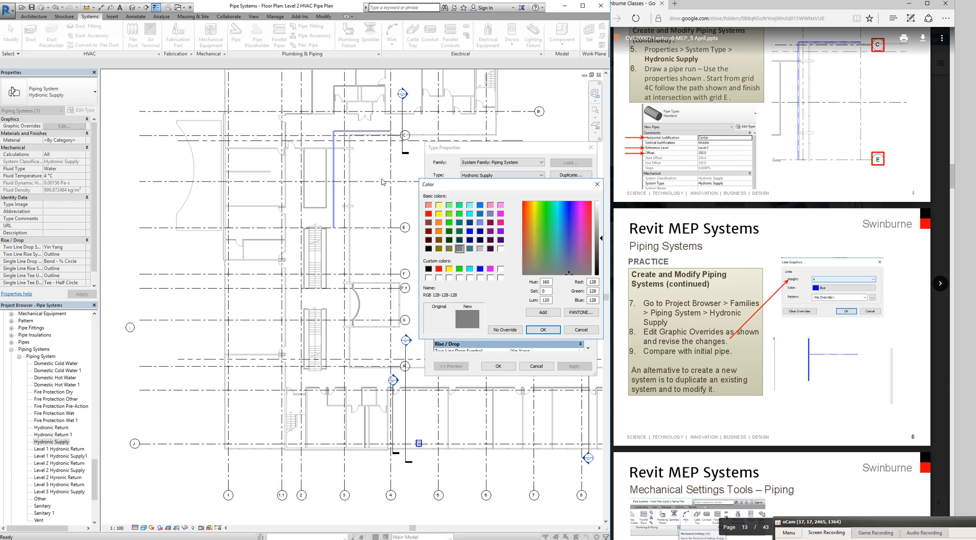
left_click(459, 222)
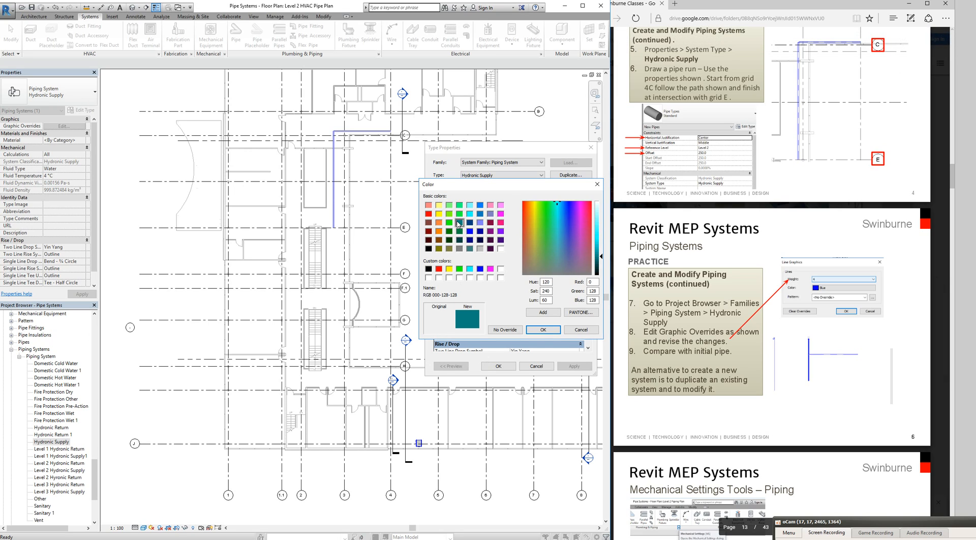
left_click(545, 329)
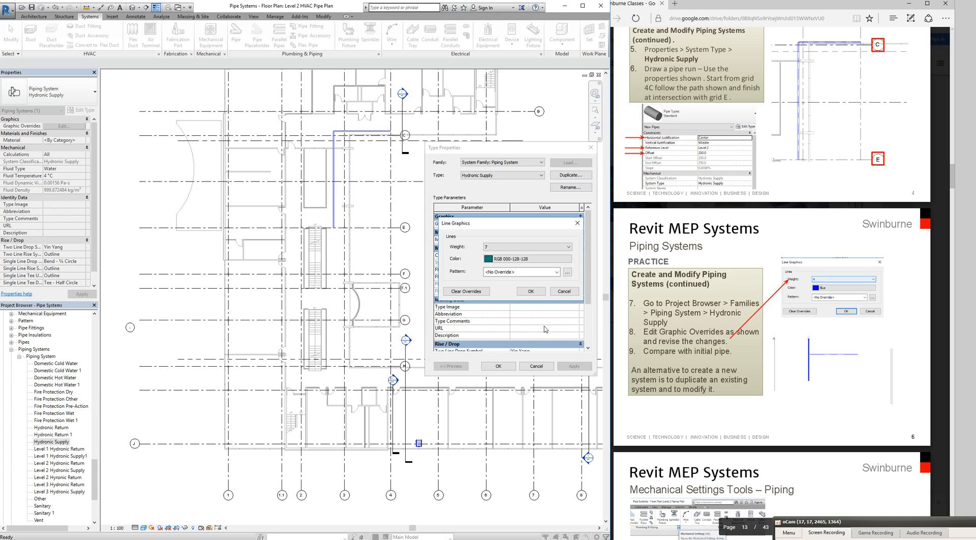
Apply the line overrides to the Hydronic Supply system and examine the pipe run between grids C and E.
left_click(528, 291)
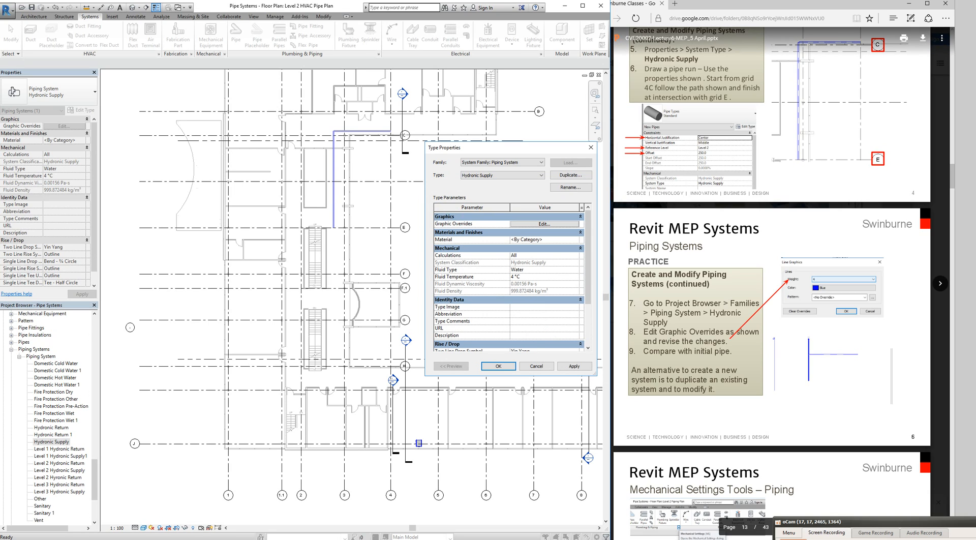
left_click(574, 366)
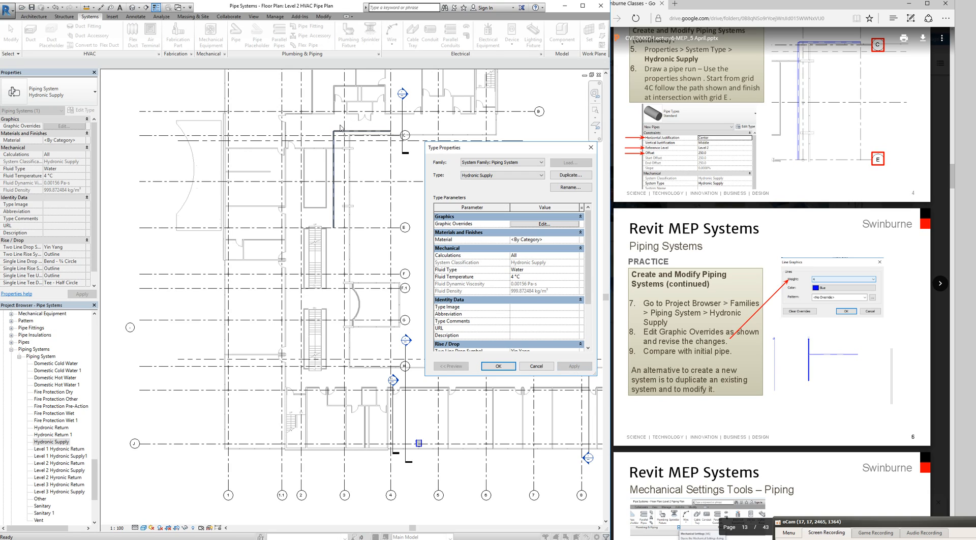
left_click(499, 366)
scroll(339, 124, "up", 3)
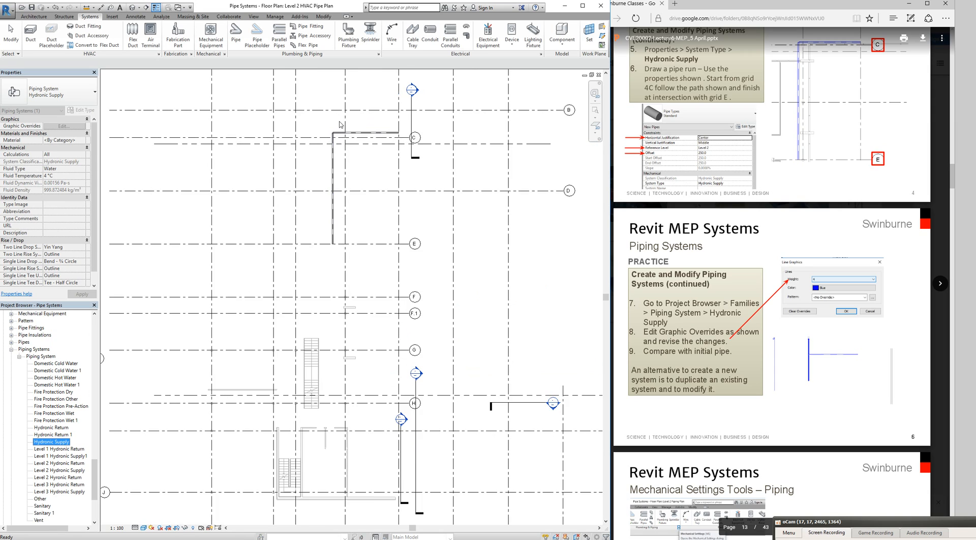
scroll(340, 124, "up", 3)
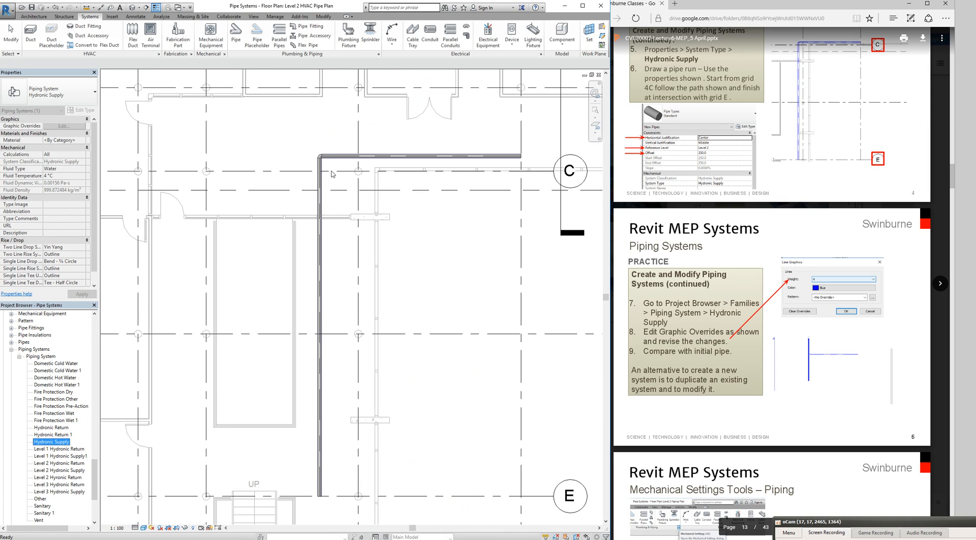
scroll(320, 162, "down", 2)
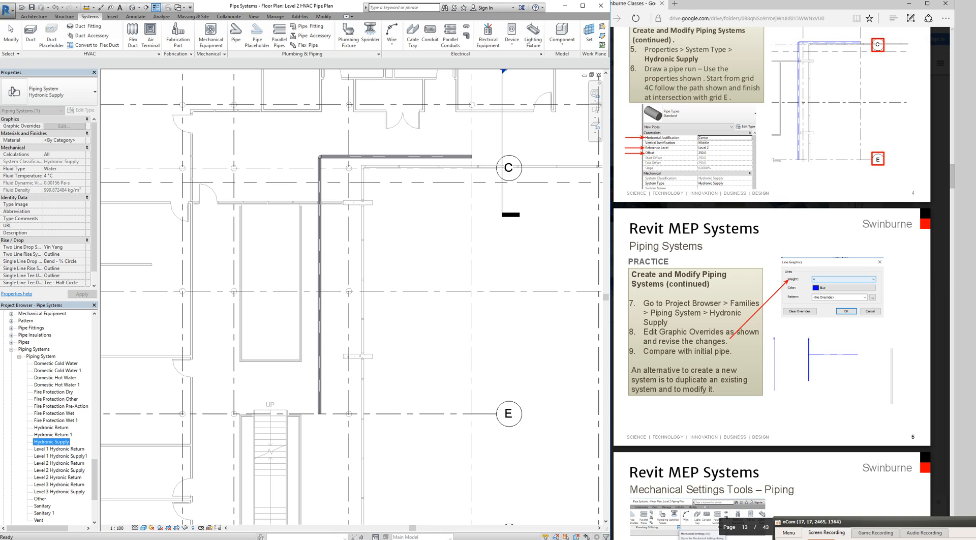
left_click(534, 246)
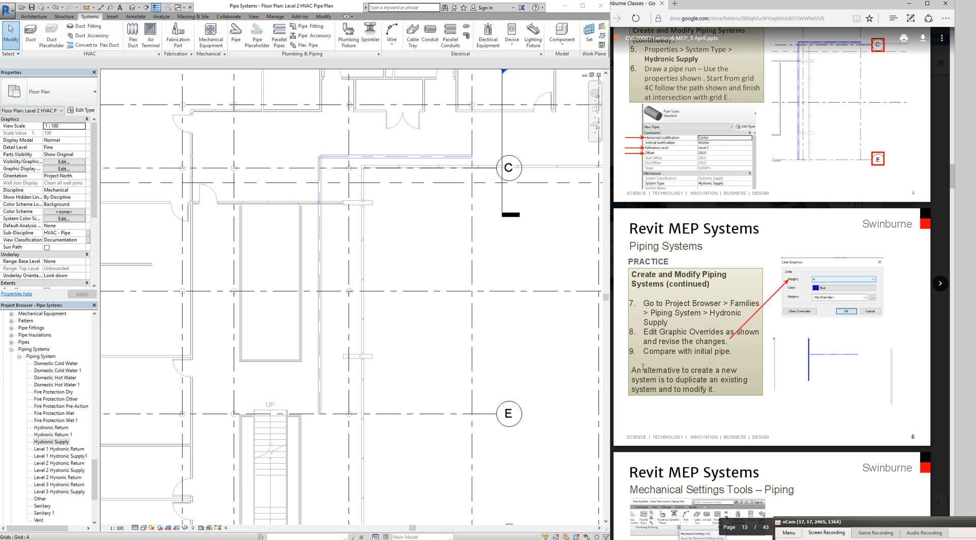
left_click(734, 370)
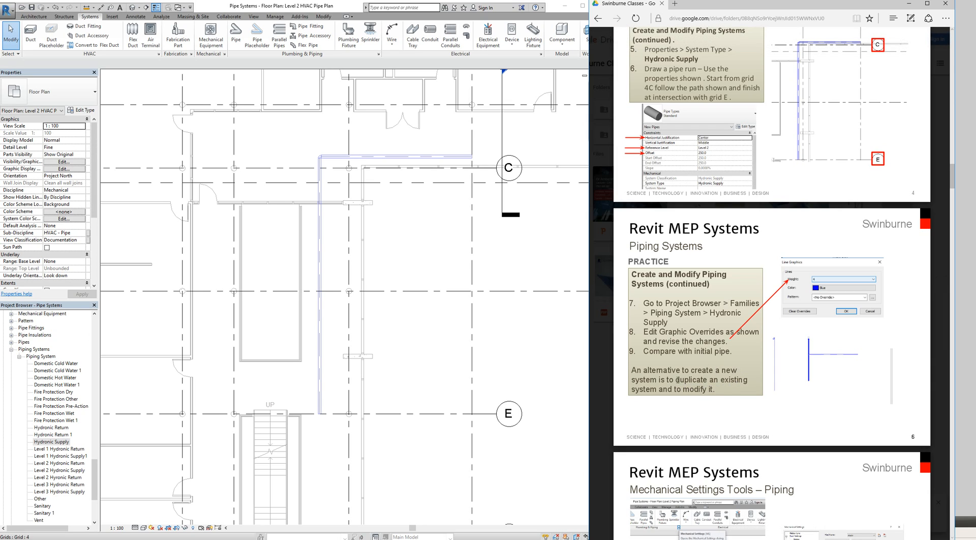
left_click(83, 110)
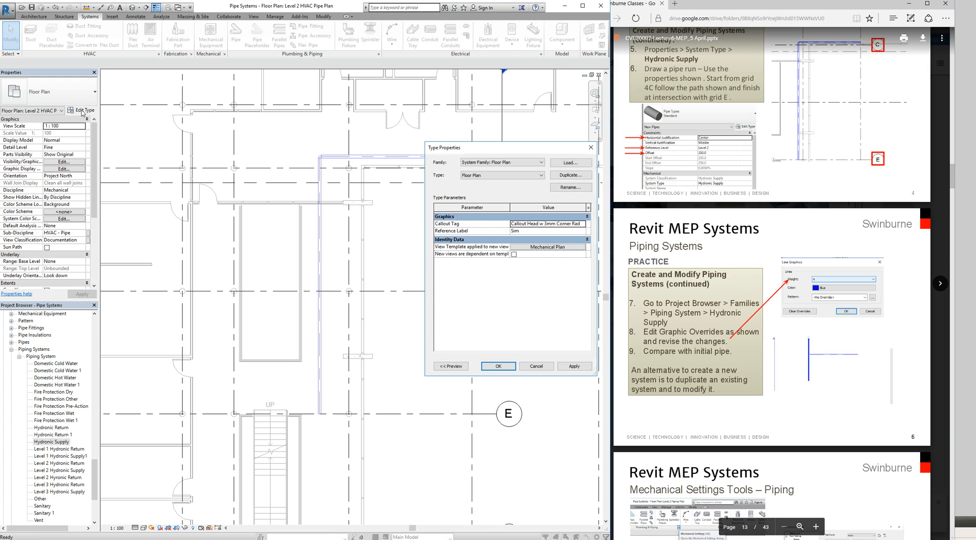
left_click(538, 367)
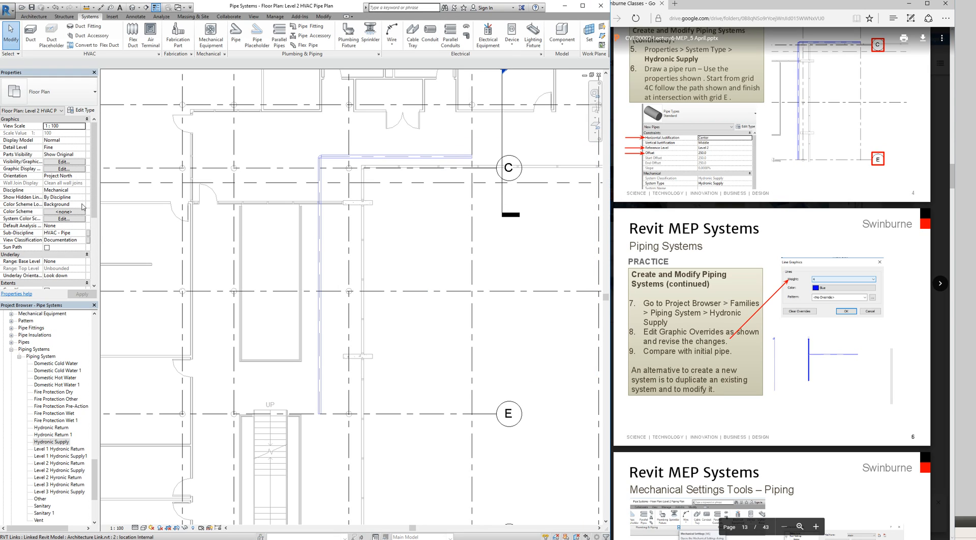
Start the Pipe command and look through the system types available for new pipes.
left_click(237, 39)
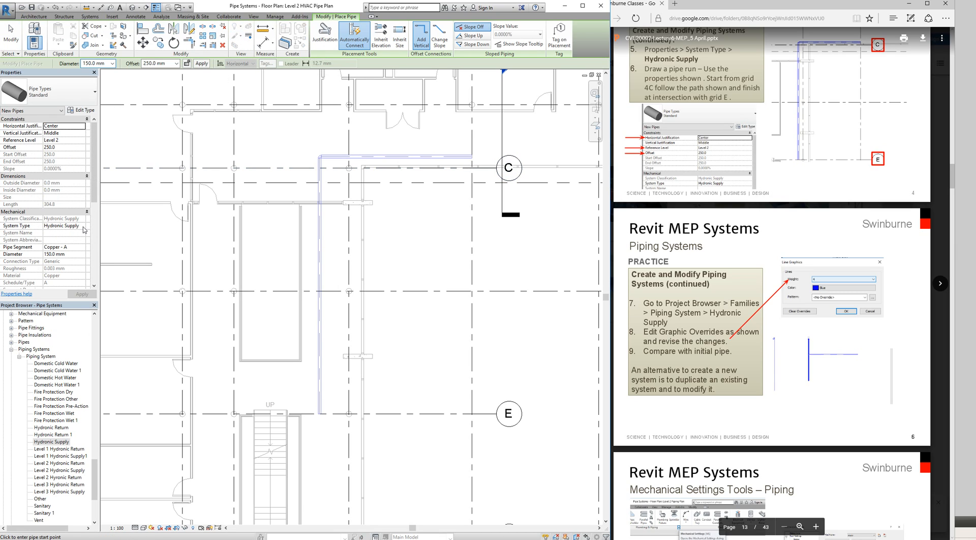
left_click(83, 226)
left_click_drag(102, 251, 103, 237)
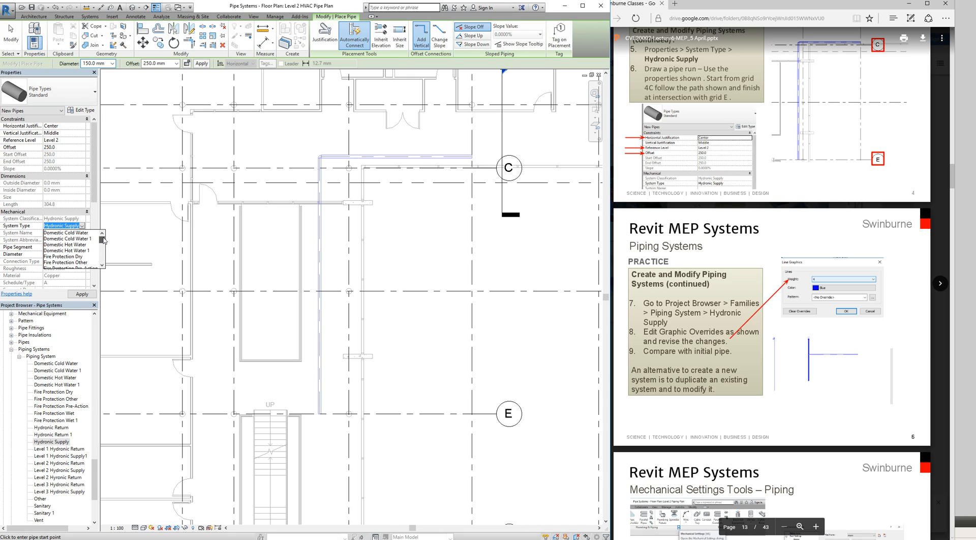
left_click(102, 266)
left_click(101, 266)
left_click(101, 266)
left_click(101, 266)
left_click(102, 266)
left_click(102, 266)
left_click(102, 266)
left_click(102, 266)
left_click(102, 266)
left_click(101, 266)
left_click(102, 266)
left_click(102, 266)
left_click(101, 266)
left_click(102, 266)
left_click(102, 266)
left_click(101, 266)
left_click(102, 266)
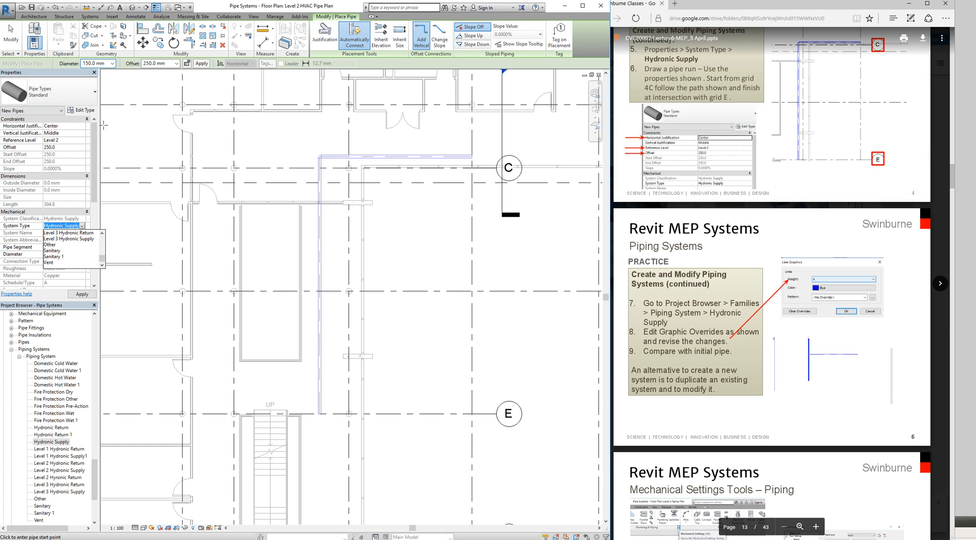
left_click(80, 113)
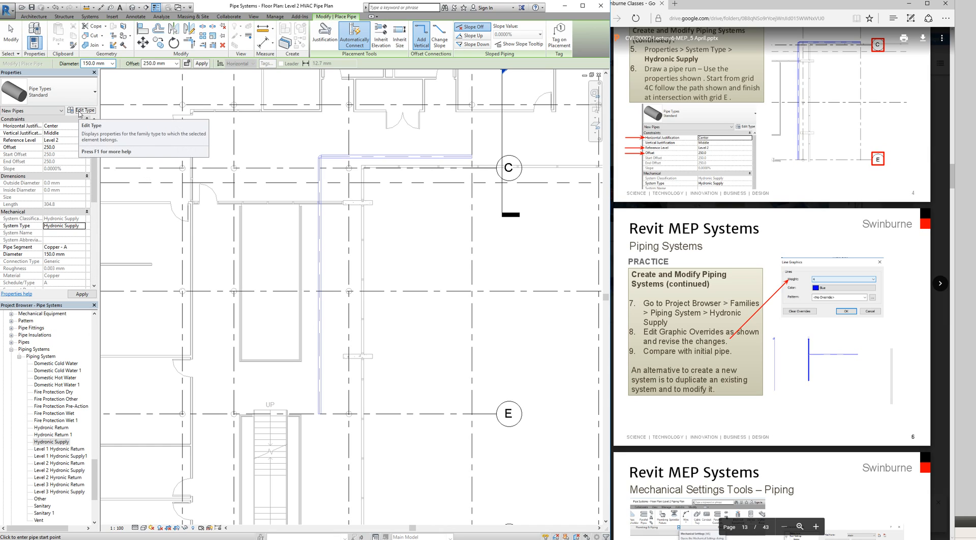
Duplicate the Standard pipe type under the name Condensate.
left_click(80, 112)
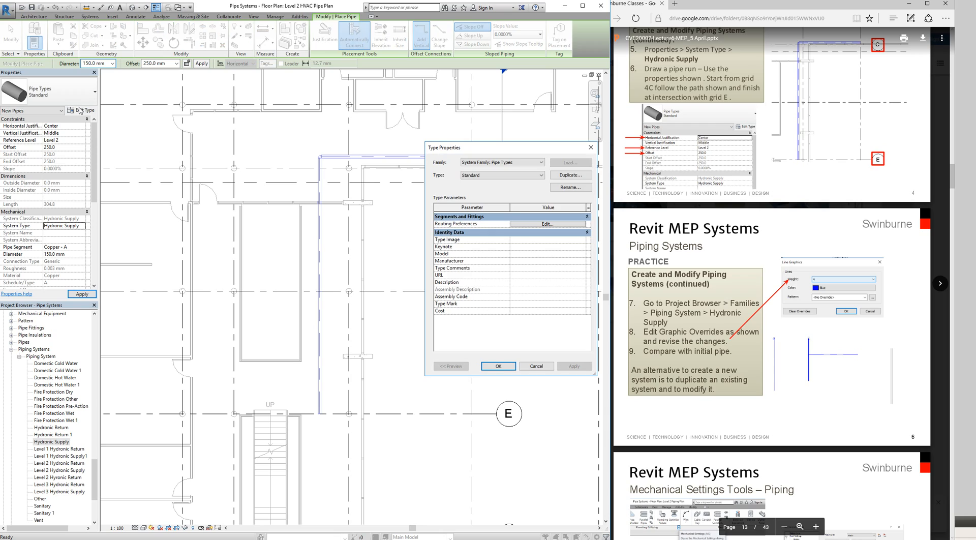
left_click(562, 176)
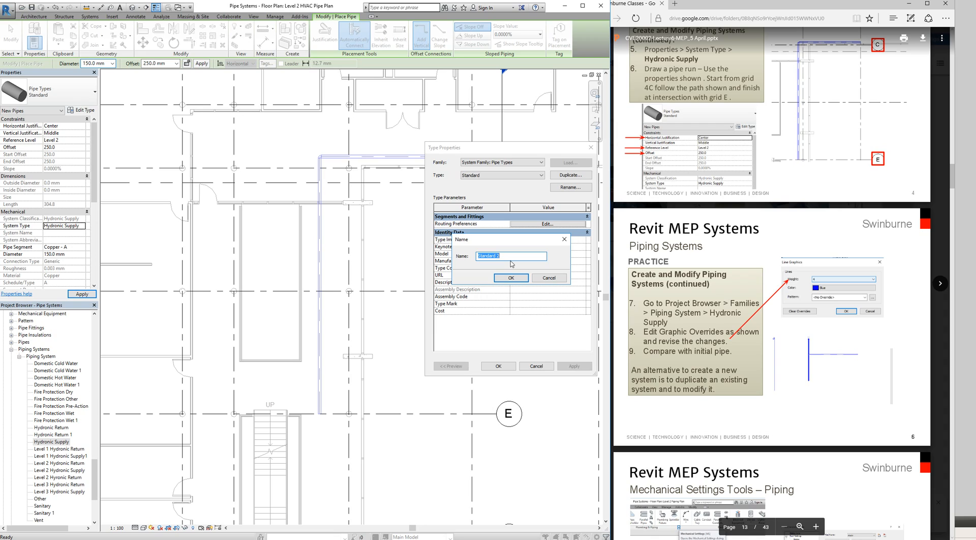
type("h")
key("BackSpace")
type("H")
key("BackSpace")
type("Co")
left_click(514, 277)
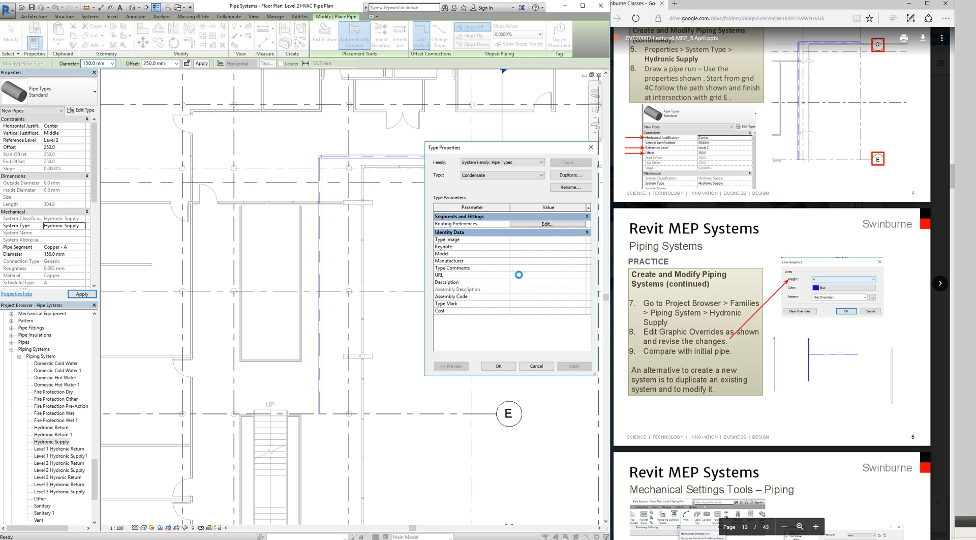
Examine the Condensate pipe type's routing preferences, and cancel the type properties.
left_click(533, 227)
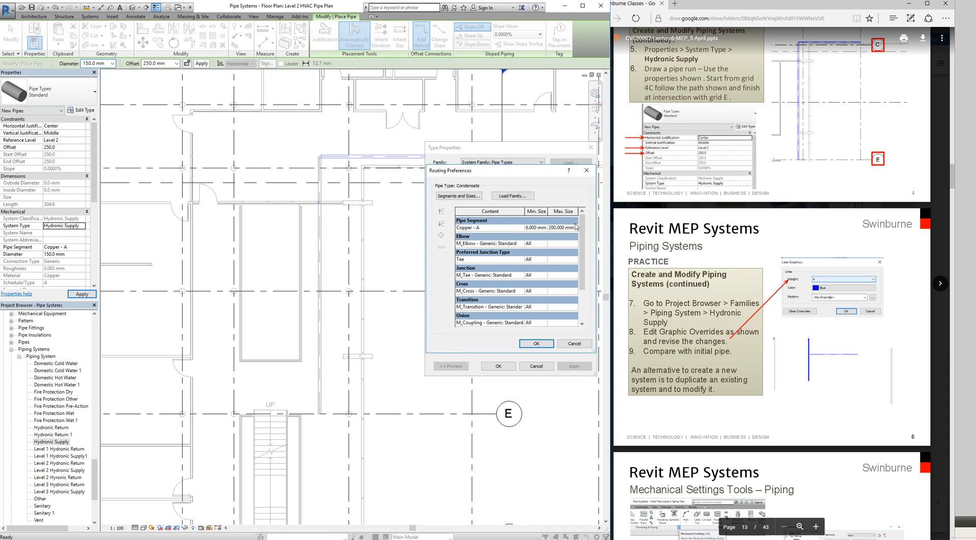
mouse_move(581, 244)
left_mouse_down()
mouse_move(576, 290)
mouse_move(576, 231)
left_mouse_up()
left_click(459, 196)
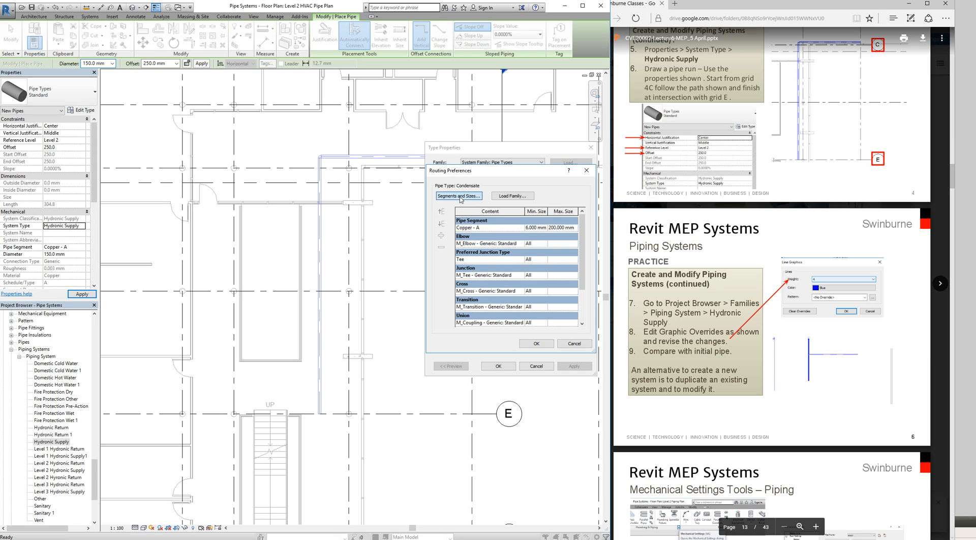
left_click(584, 171)
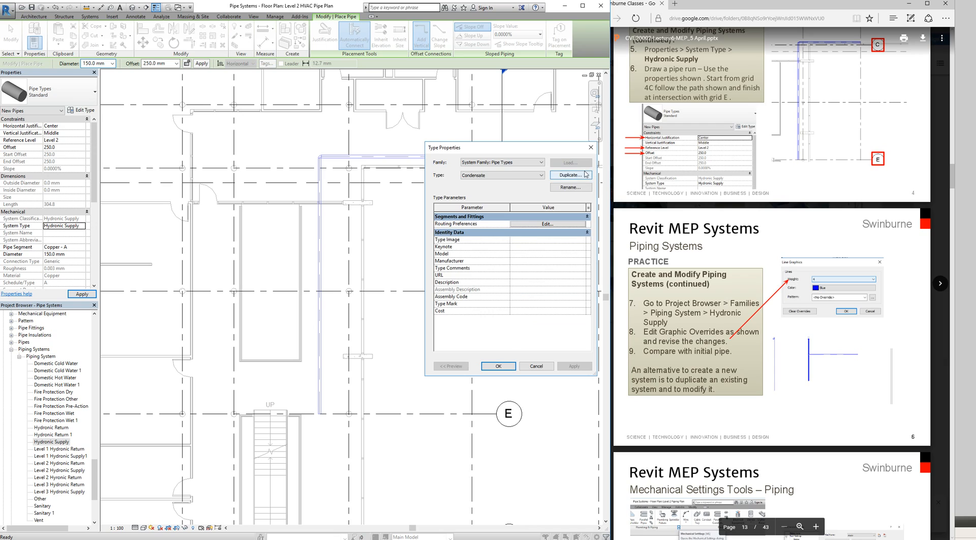
left_click(634, 367)
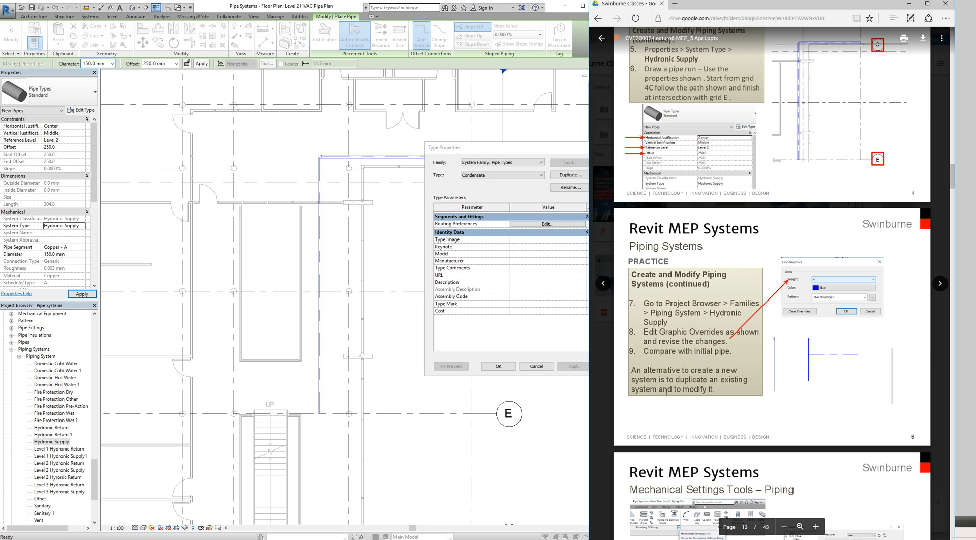
left_click(532, 371)
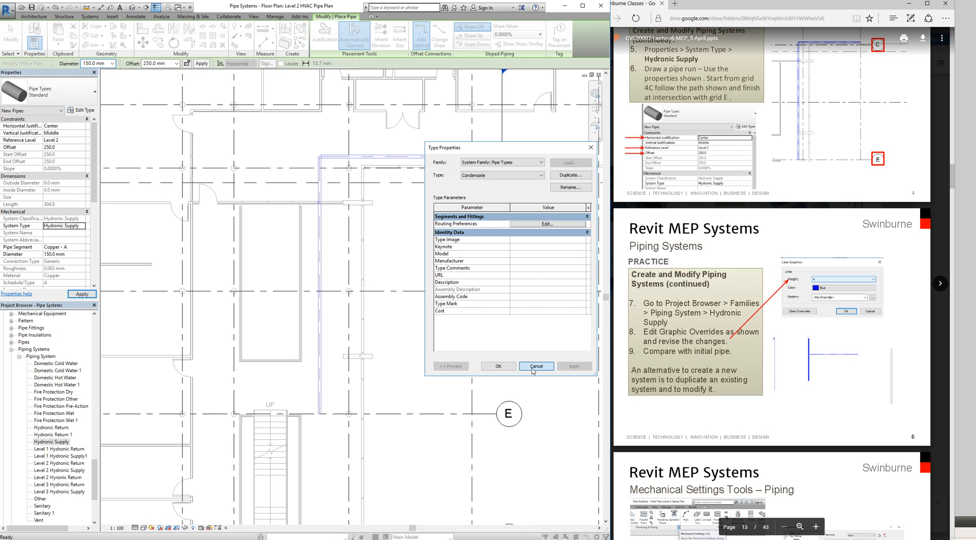
Cancel the pipe type properties, advance the slides to Mechanical Settings Tools – Piping, and open the project's Mechanical Settings.
left_click(532, 371)
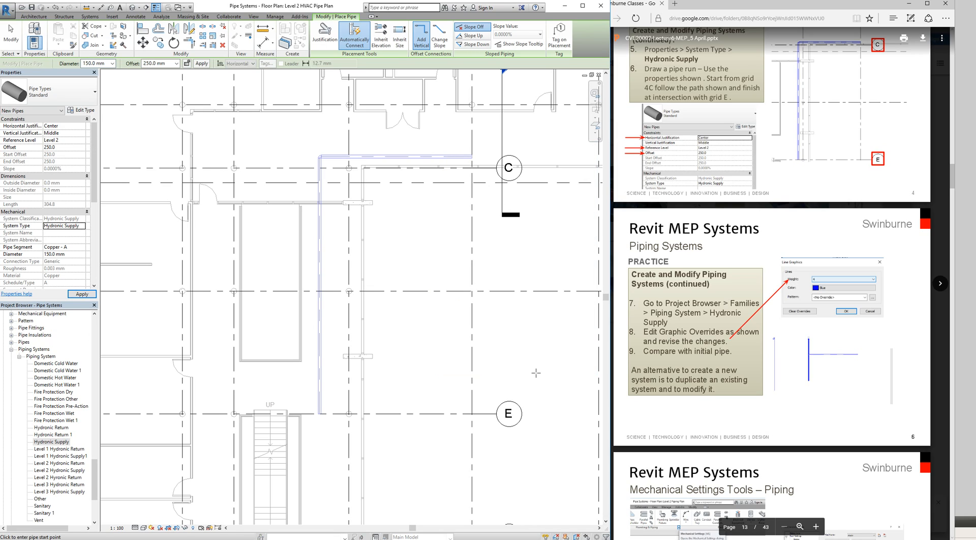
scroll(772, 254, "down", 3)
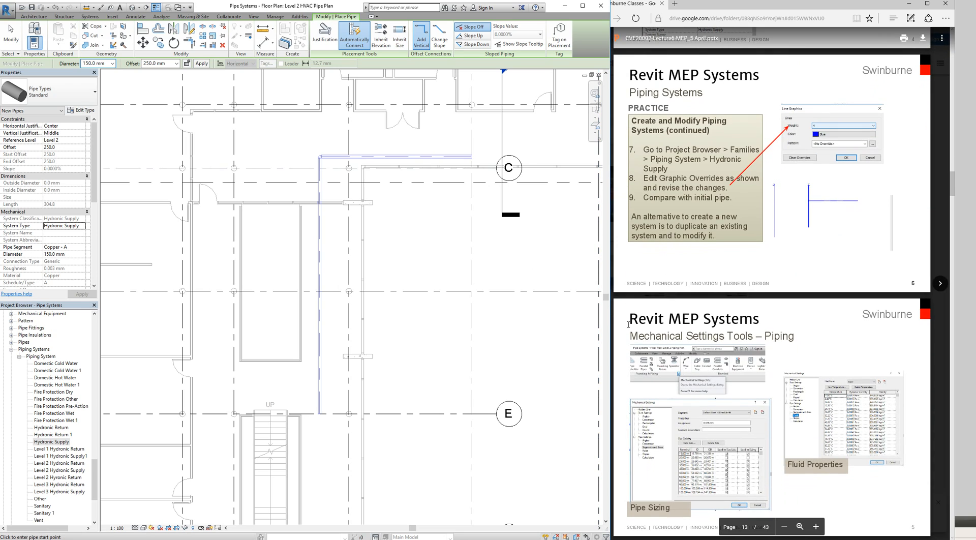
scroll(656, 345, "down", 3)
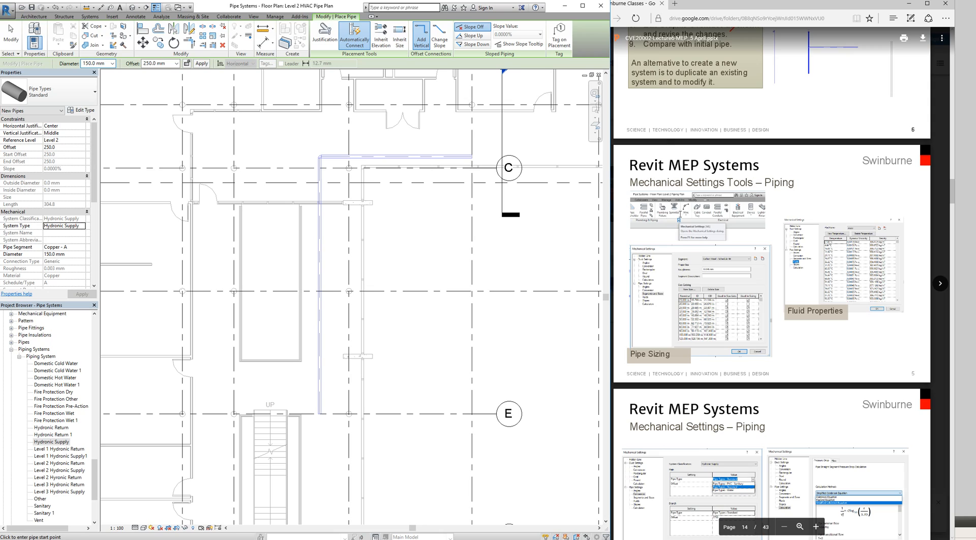
left_click(90, 16)
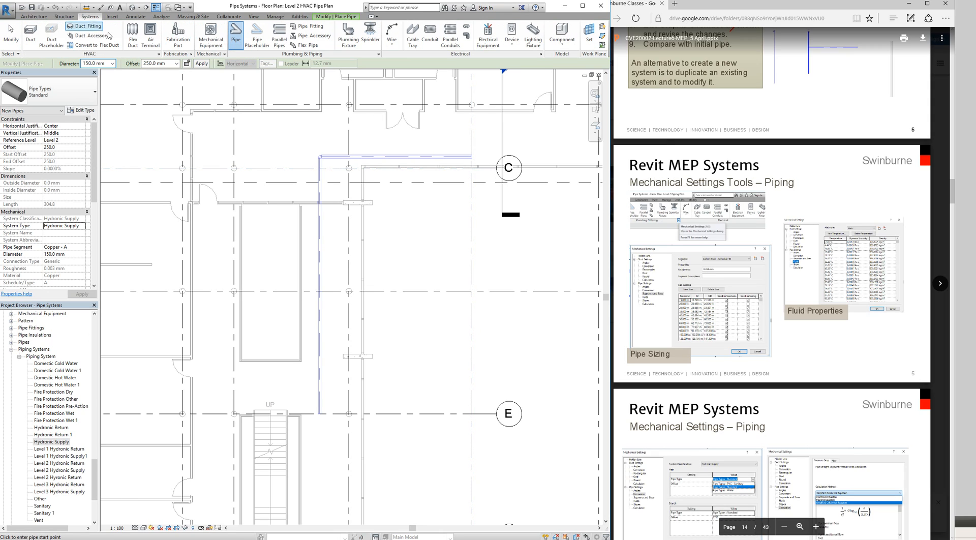
left_click(225, 55)
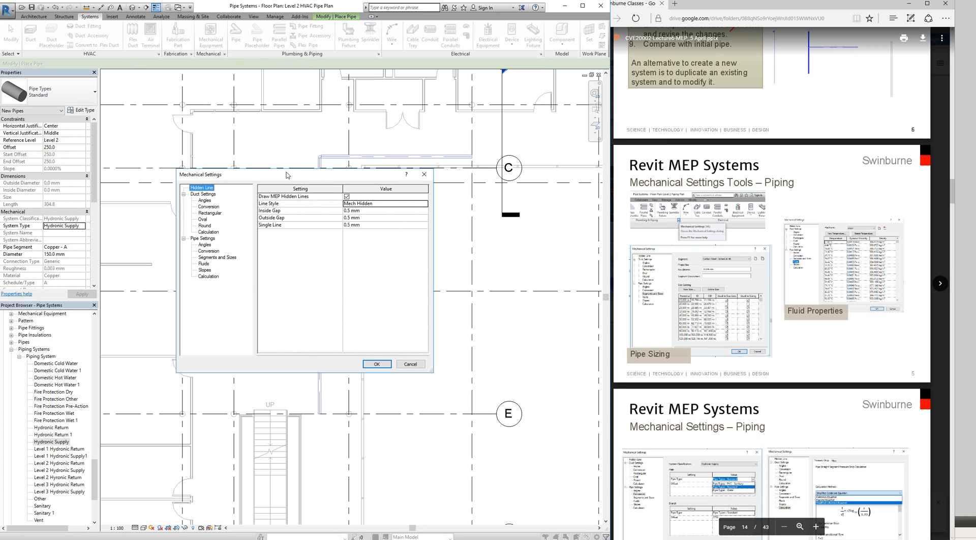
left_click_drag(288, 175, 368, 166)
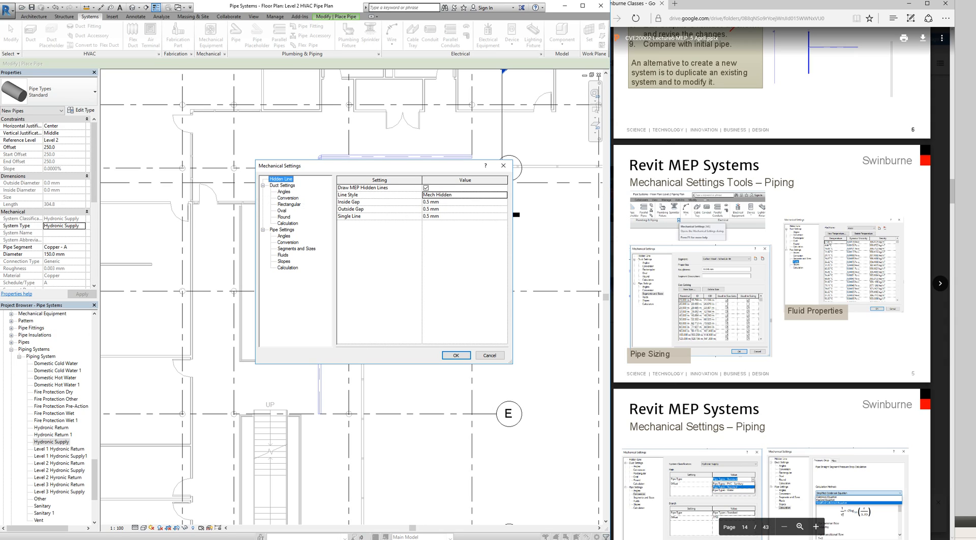
Set the main pipe type for Hydronic Supply conversion to Pipe Types : Water in the pipe settings.
left_click(288, 242)
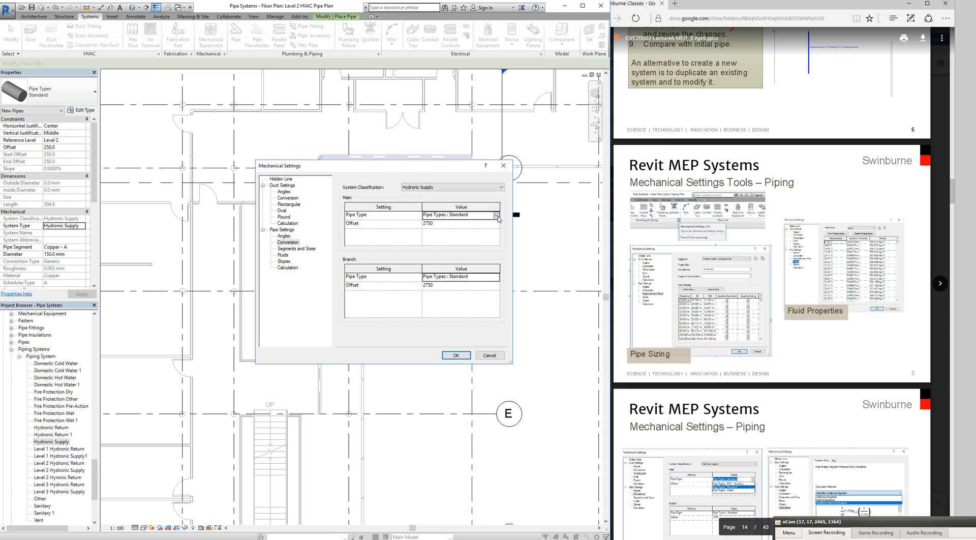
left_click(496, 216)
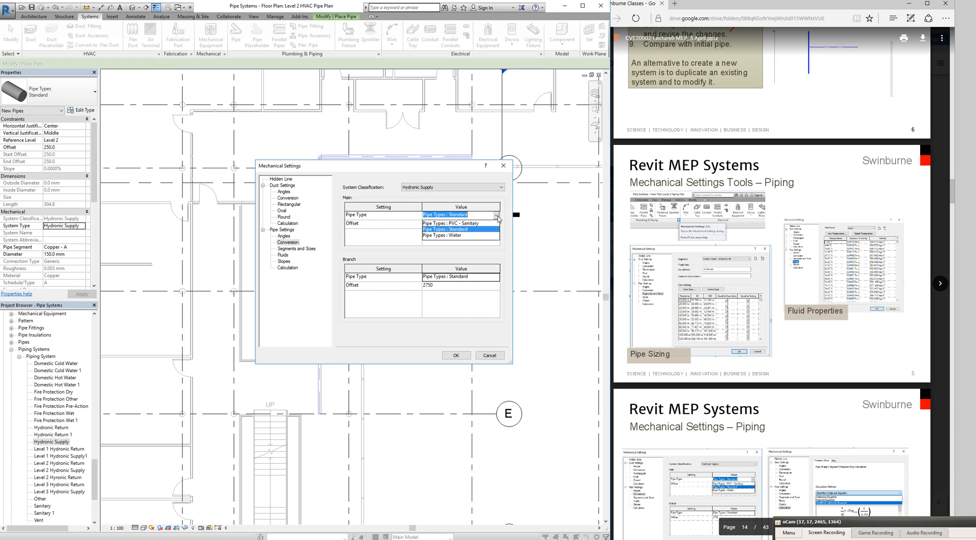
left_click(450, 235)
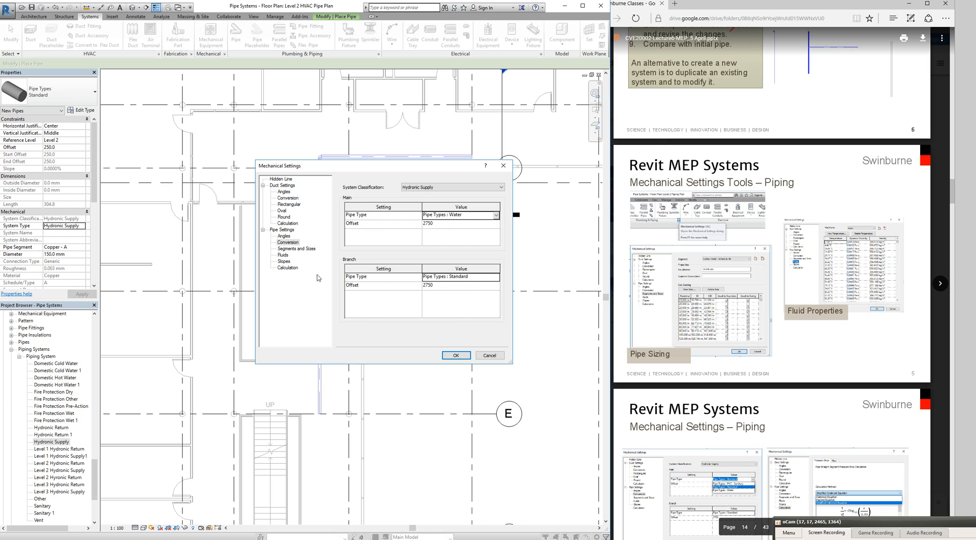
Examine the size catalog of the Carbon Steel - Schedule 40 pipe segment, including the 100 mm nominal size.
left_click(300, 248)
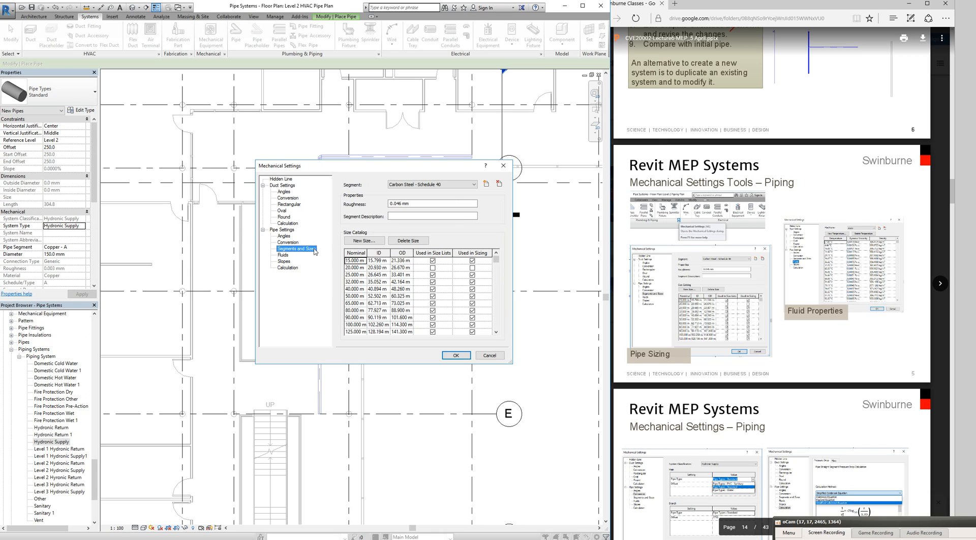
left_click_drag(496, 261, 497, 264)
left_click(496, 332)
left_click(496, 331)
left_click(496, 331)
left_click(496, 332)
left_click(496, 331)
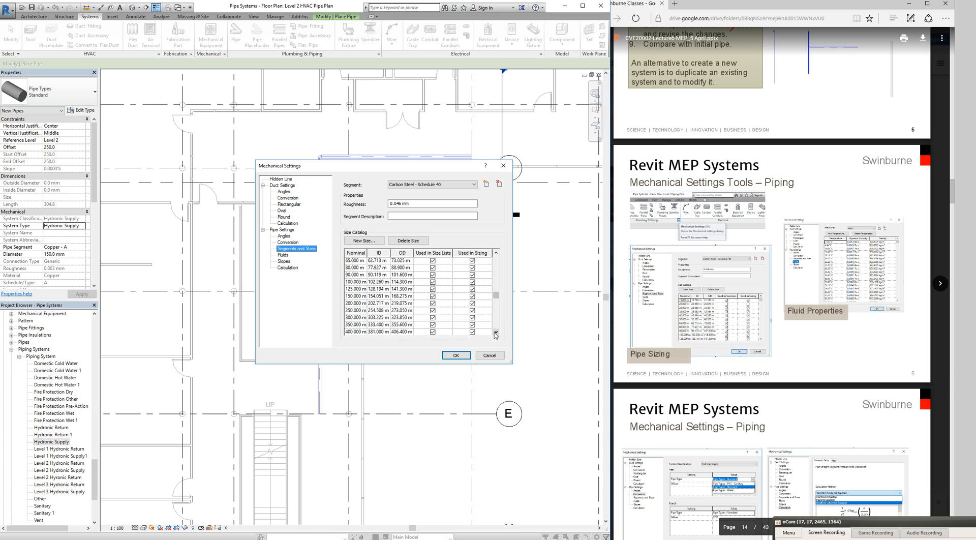
left_click(356, 282)
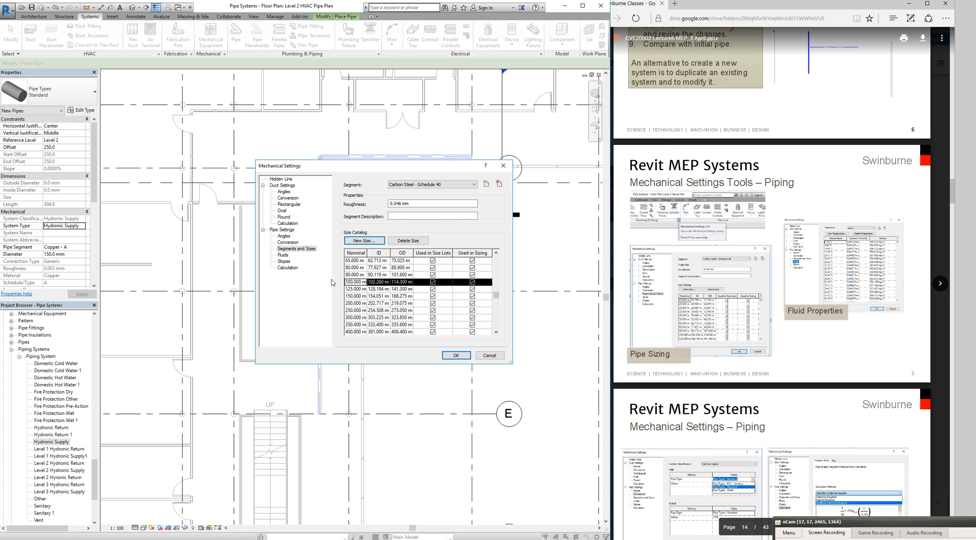
Examine the dynamic viscosity and density of Water at different temperatures in the pipe fluid settings.
left_click(282, 254)
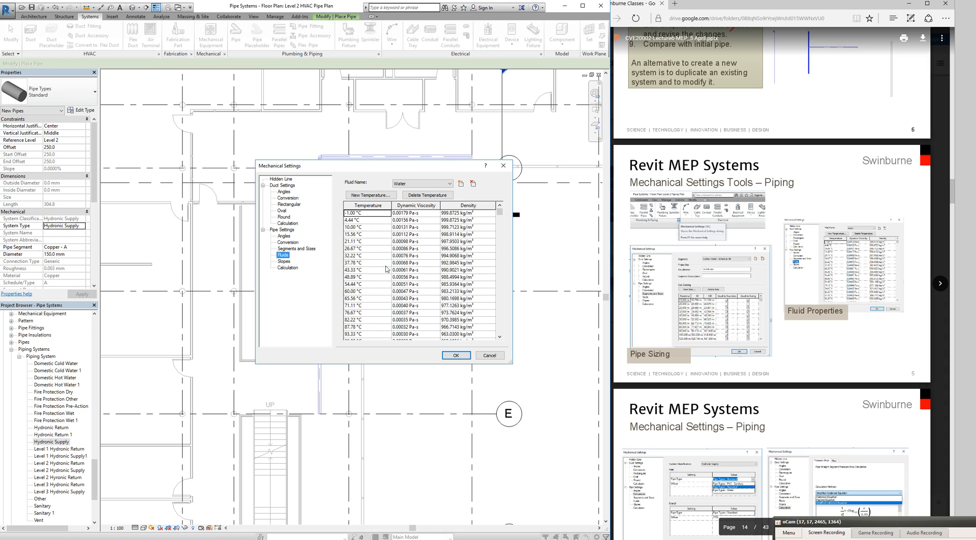
left_click(457, 241)
left_click(454, 264)
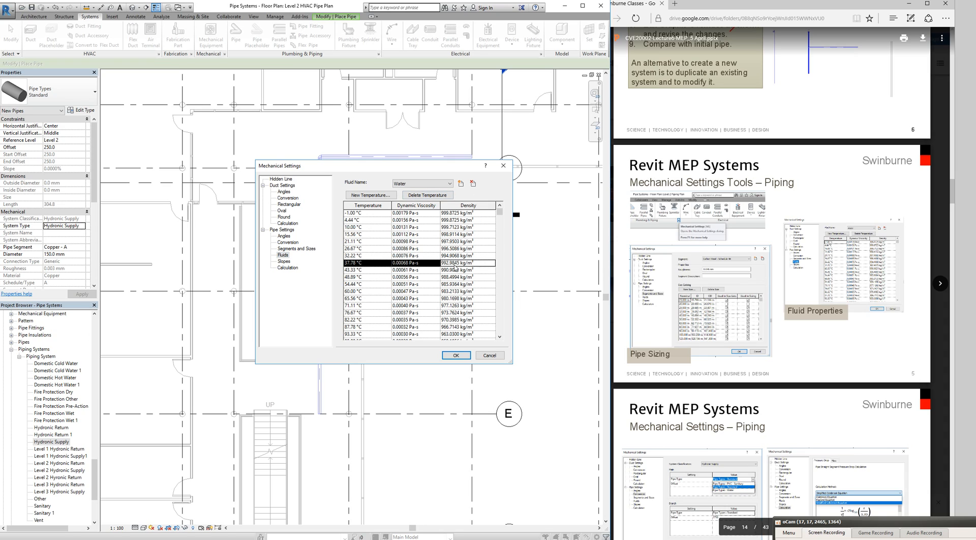
left_click(407, 265)
left_click(407, 305)
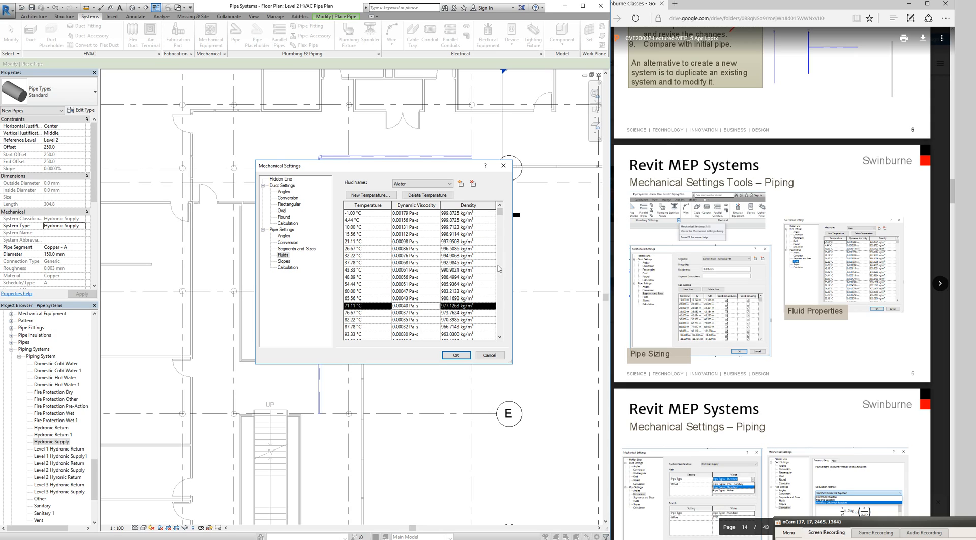
Examine the calculation methods offered for pipe pressure drop and for plumbing fixture flow.
left_click(287, 268)
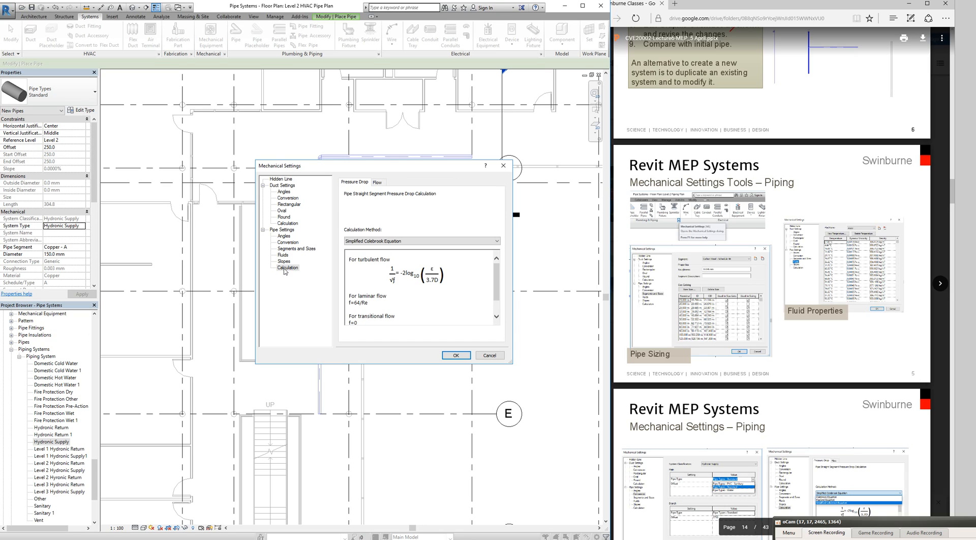
left_click(433, 242)
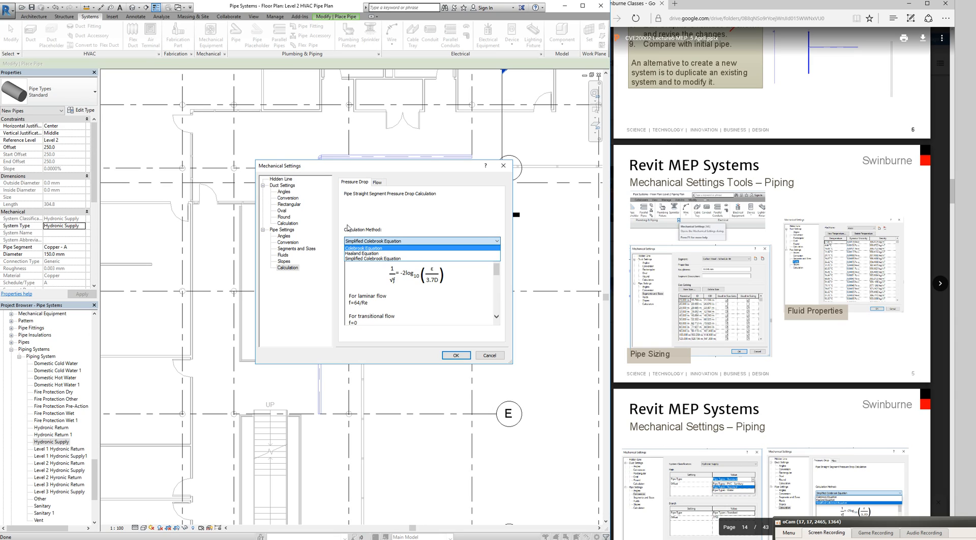
left_click(374, 259)
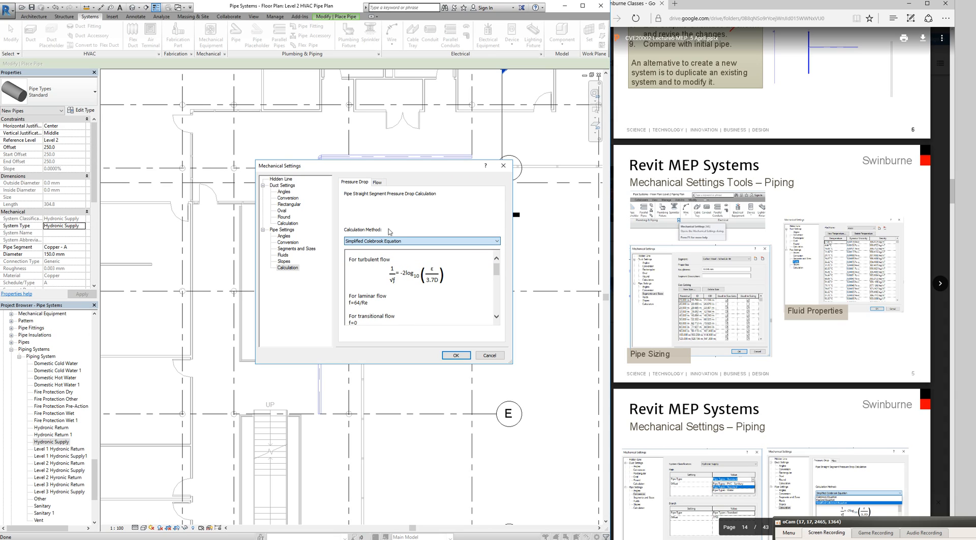
left_click(378, 183)
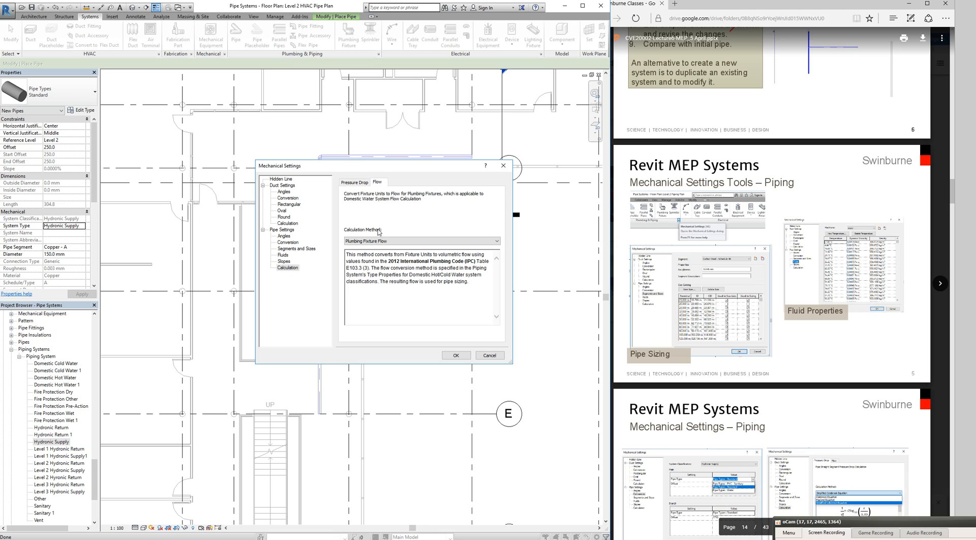
left_click(376, 242)
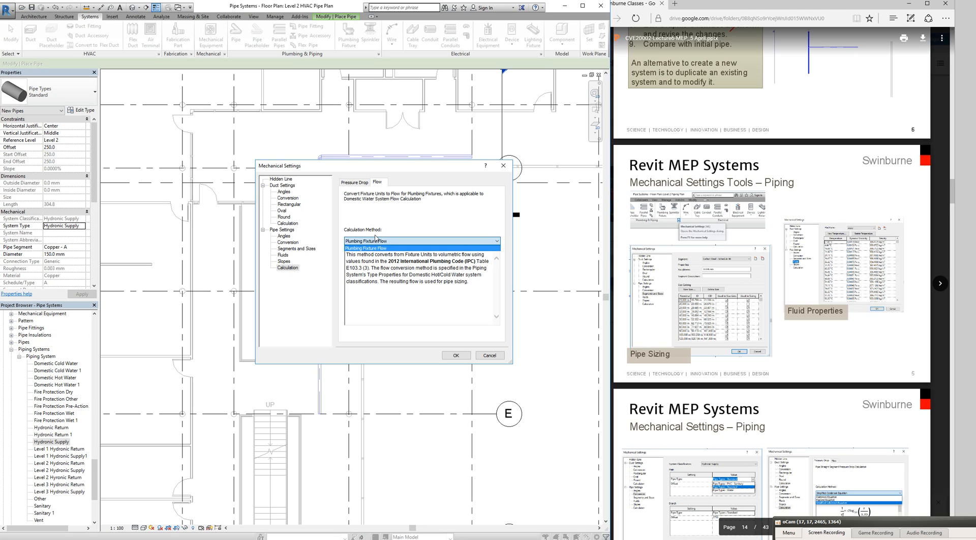
left_click(366, 218)
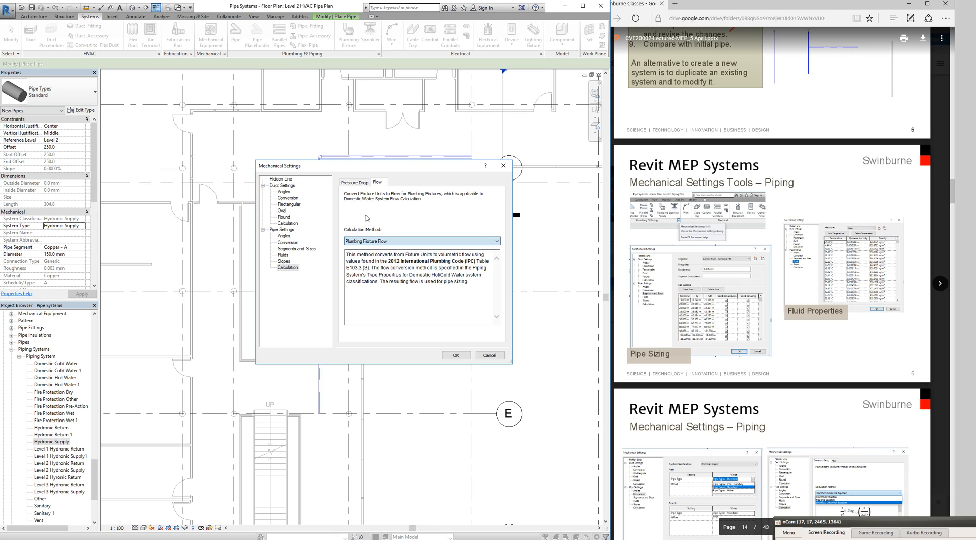
Review the pipe slope, conversion and fitting angle settings, and cancel the Mechanical Settings without saving.
left_click(284, 261)
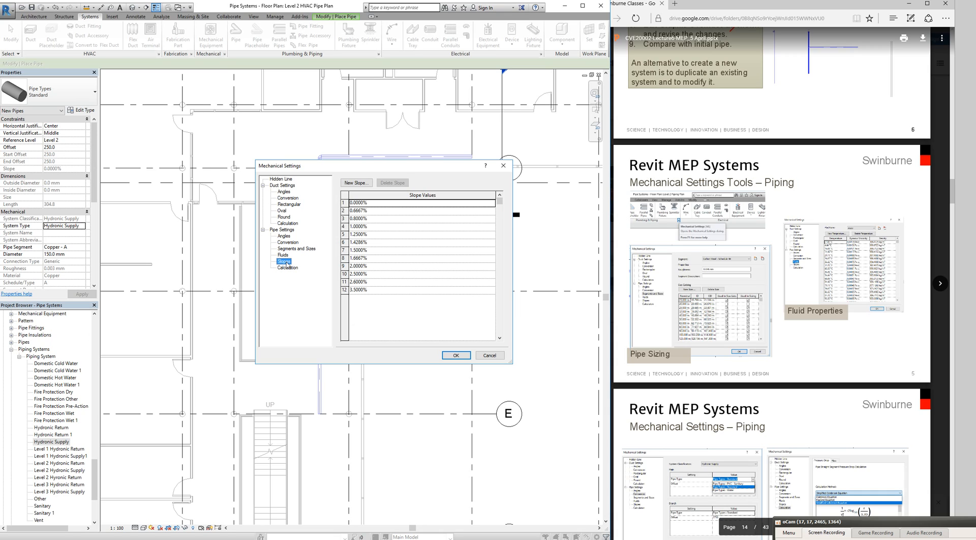
left_click(283, 255)
left_click(284, 249)
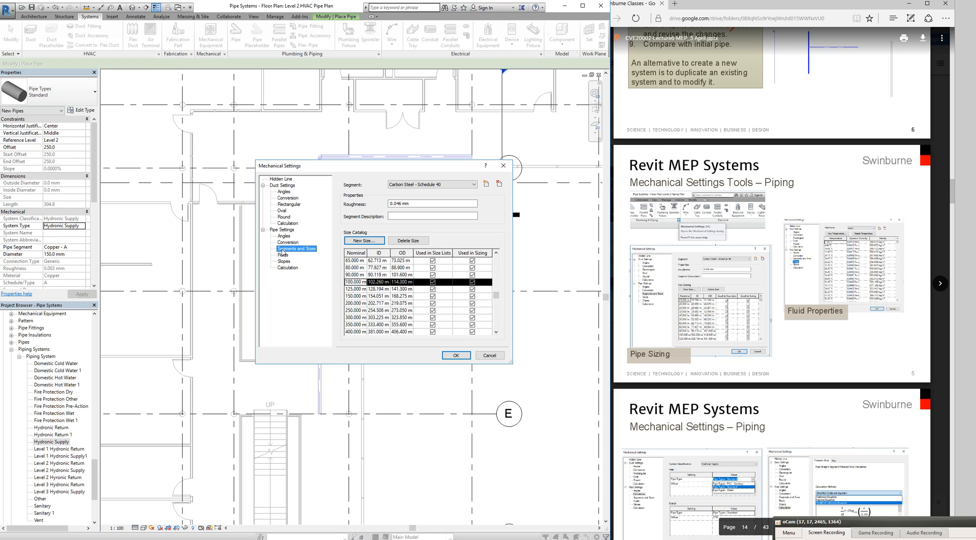
left_click(284, 242)
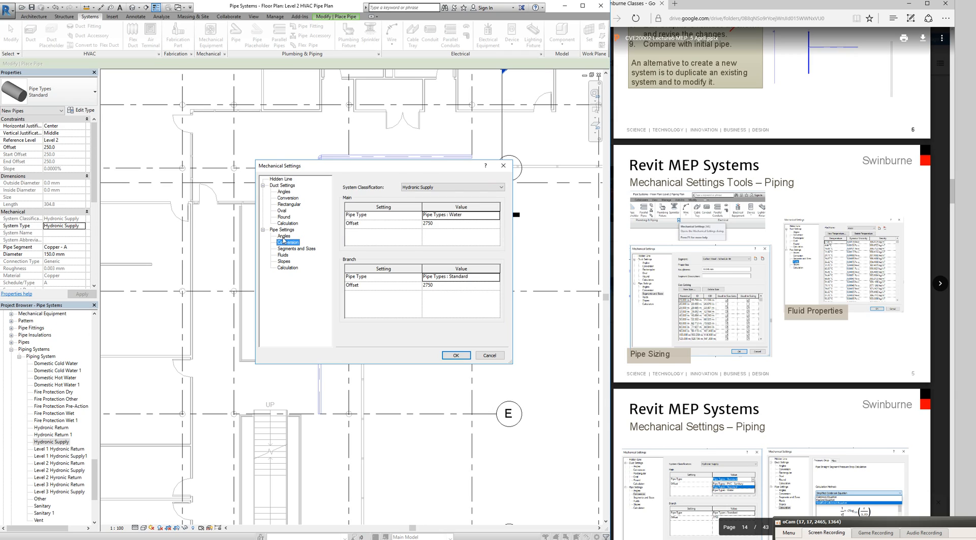
left_click(284, 237)
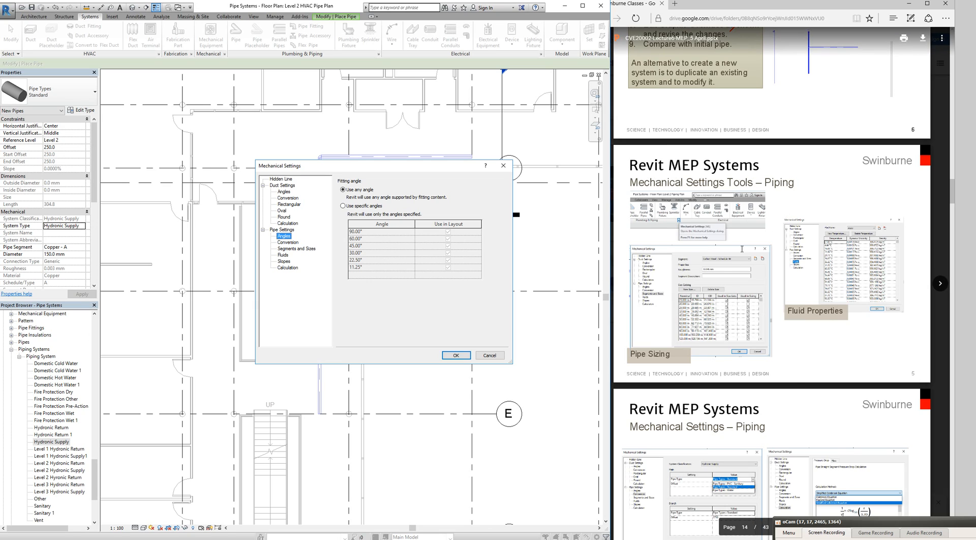
scroll(732, 247, "down", 2)
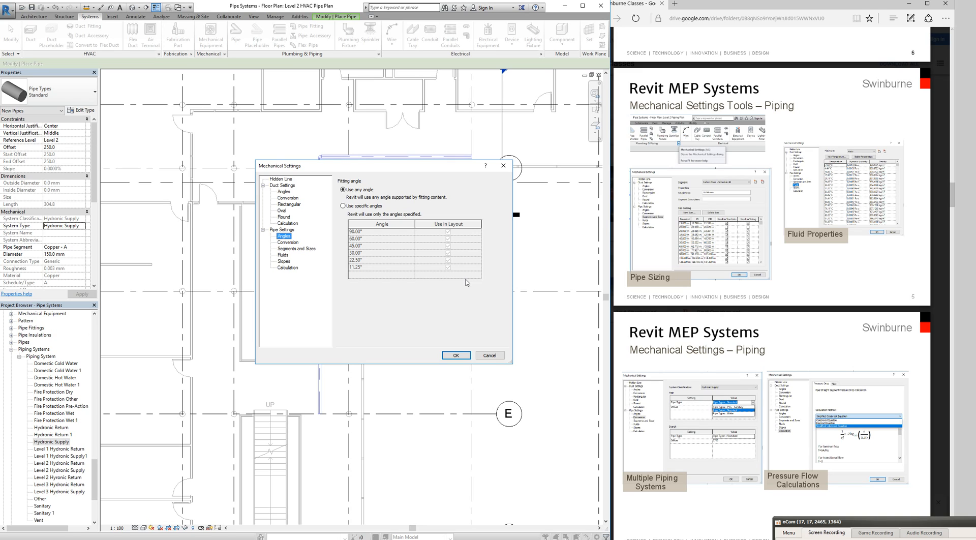
left_click(484, 356)
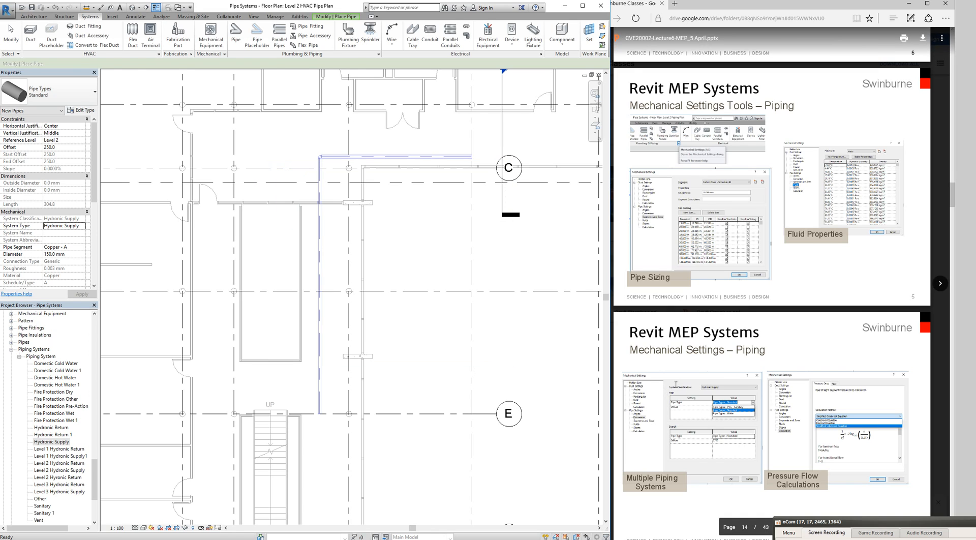
Advance the slides to the Adding Mechanical Equipment practice and open the Level 3 HVAC Pipe Plan showing the wider floor.
scroll(649, 243, "down", 5)
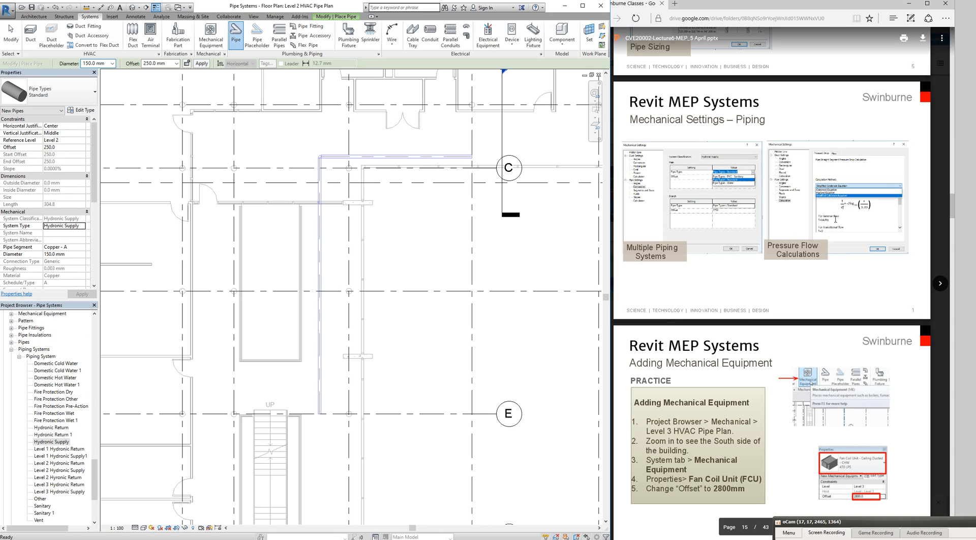
scroll(755, 271, "down", 3)
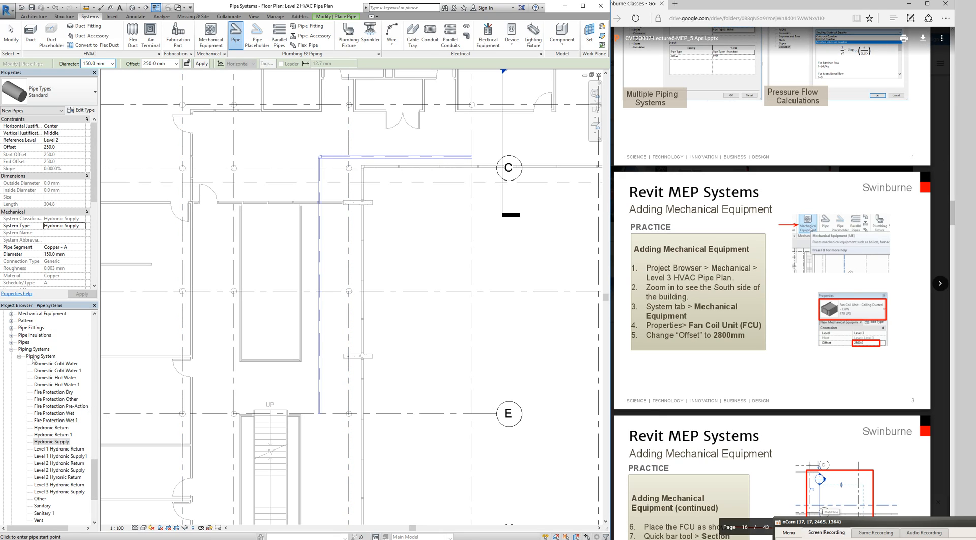
left_click(96, 470)
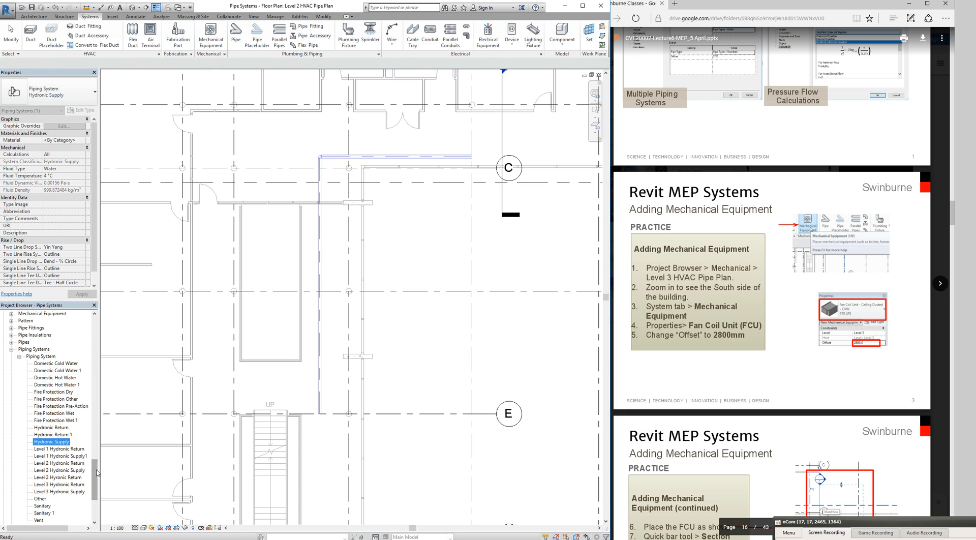
left_click_drag(96, 470, 106, 335)
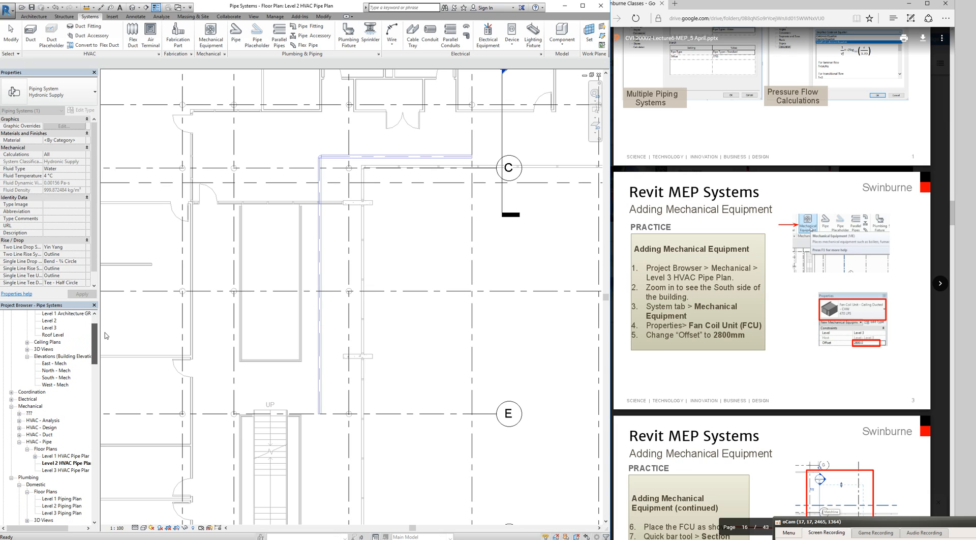
left_click(29, 406)
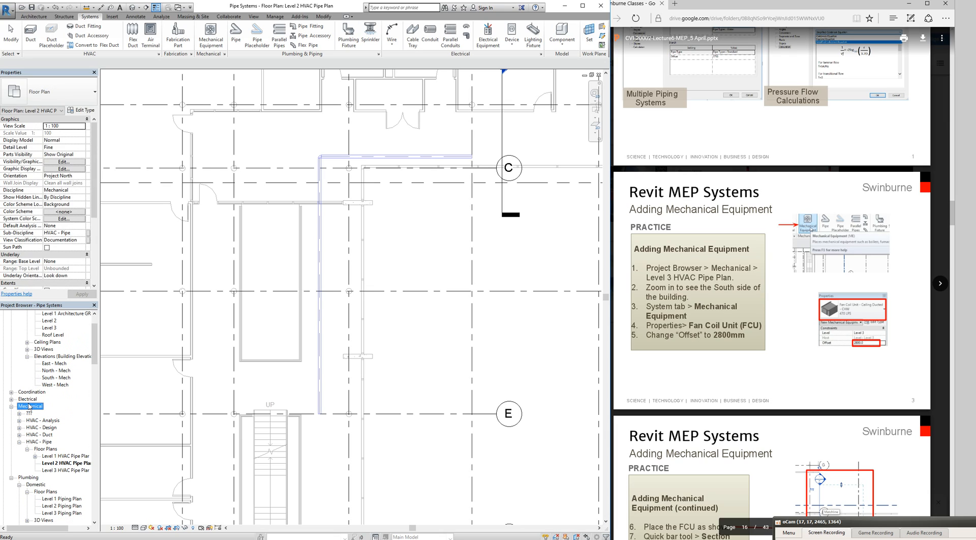
left_click(60, 471)
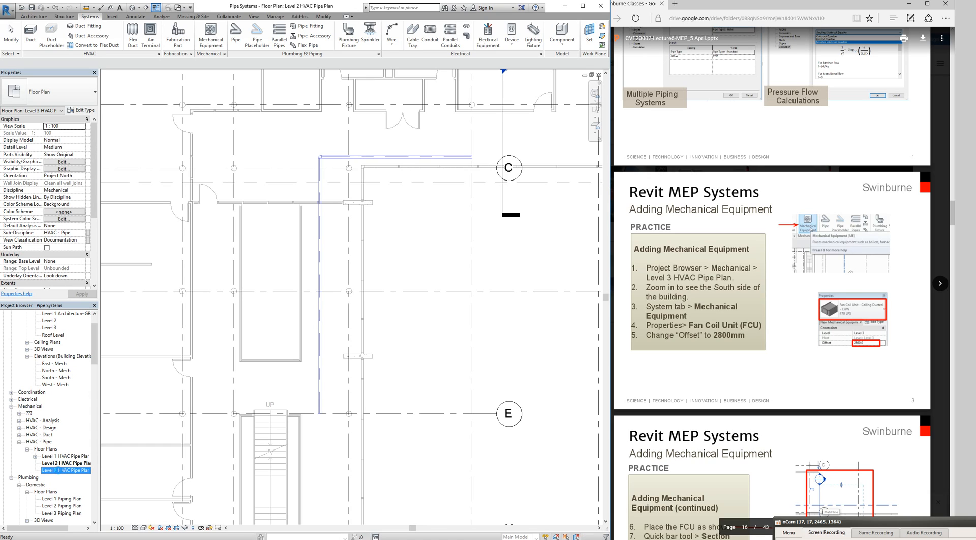
double_click(49, 471)
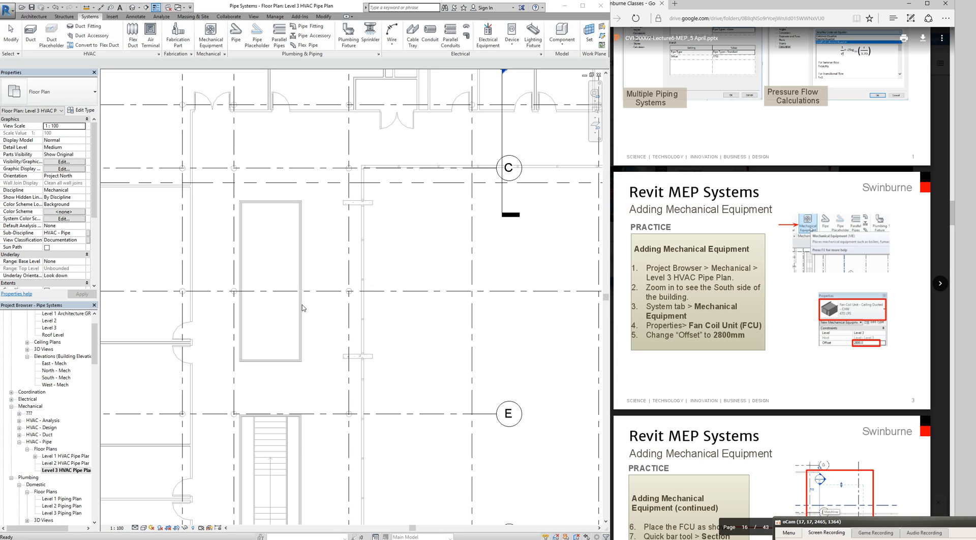
scroll(302, 308, "down", 5)
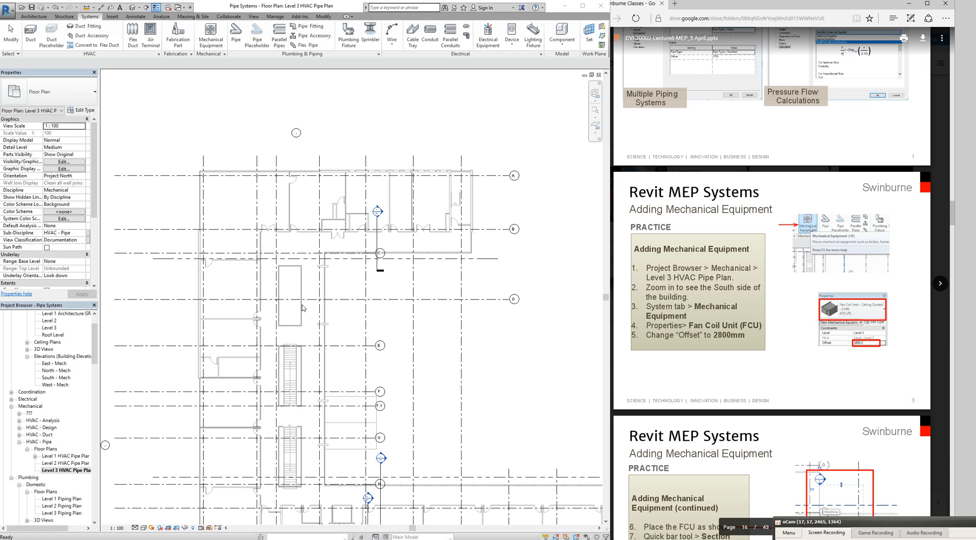
Start placing a Fan Coil Unit - Ceiling Ducted - CHW, 470 LPS, on the building's south side with an offset of 2800 mm.
scroll(302, 308, "down", 3)
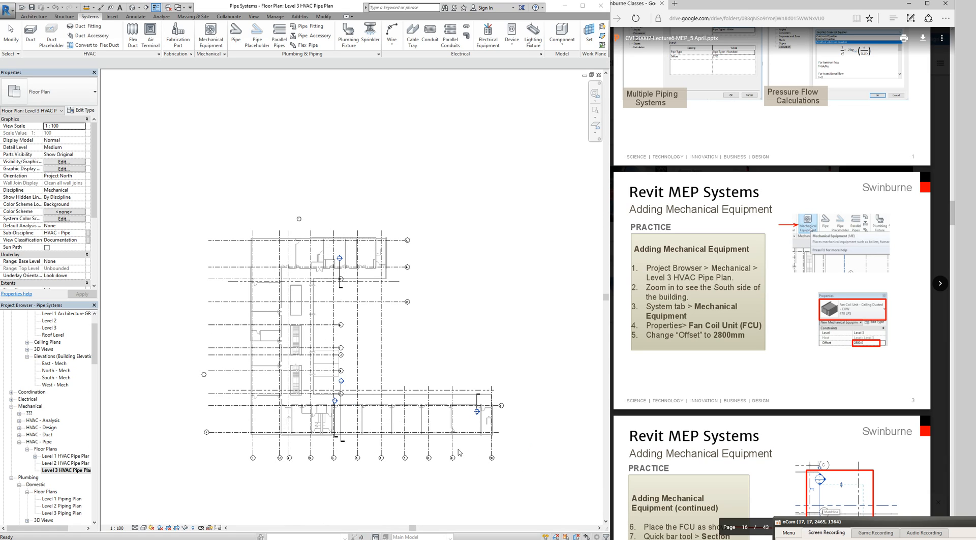
scroll(456, 441, "up", 3)
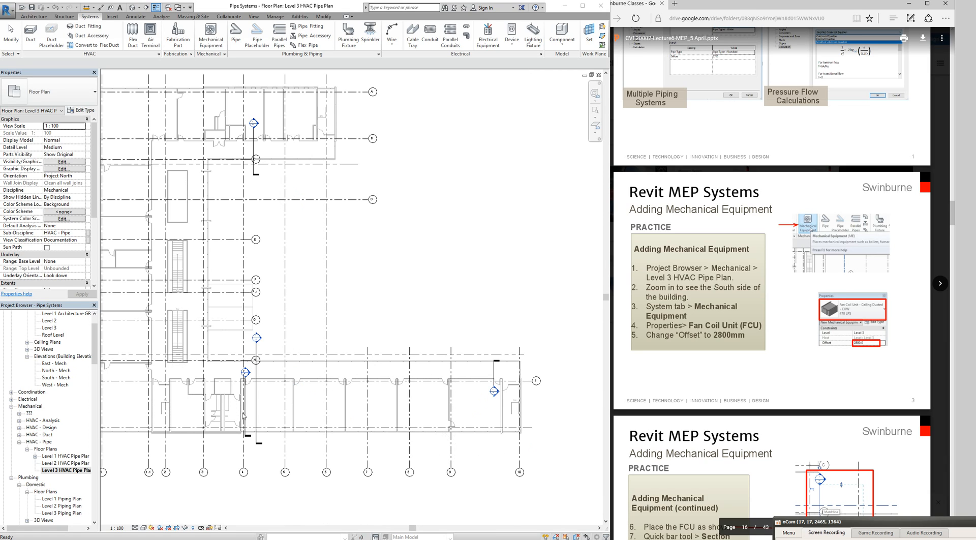
scroll(377, 410, "up", 1)
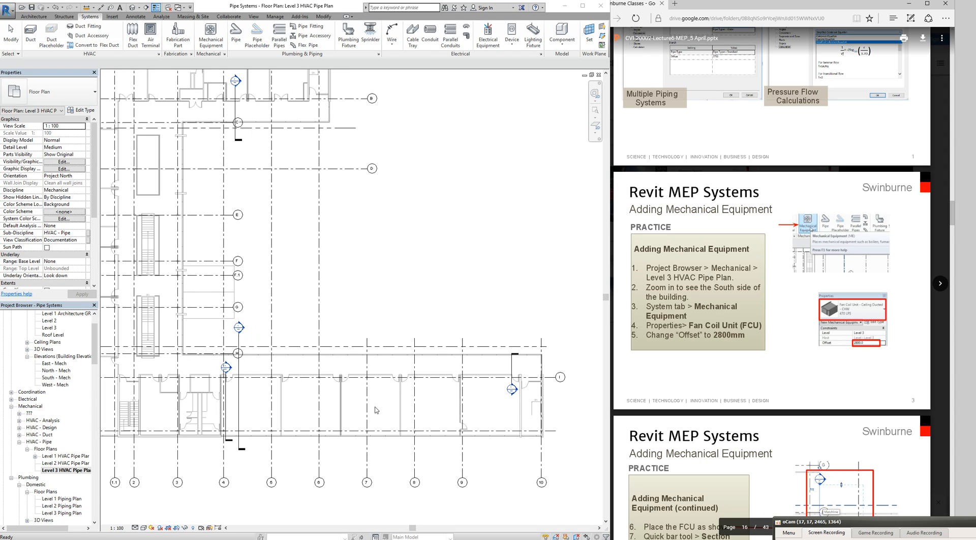
scroll(377, 410, "up", 1)
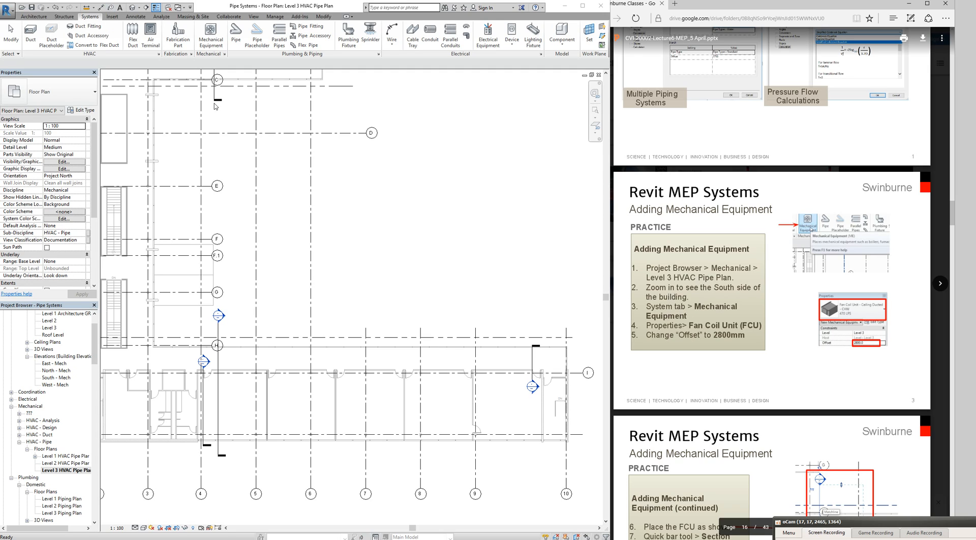
left_click(207, 45)
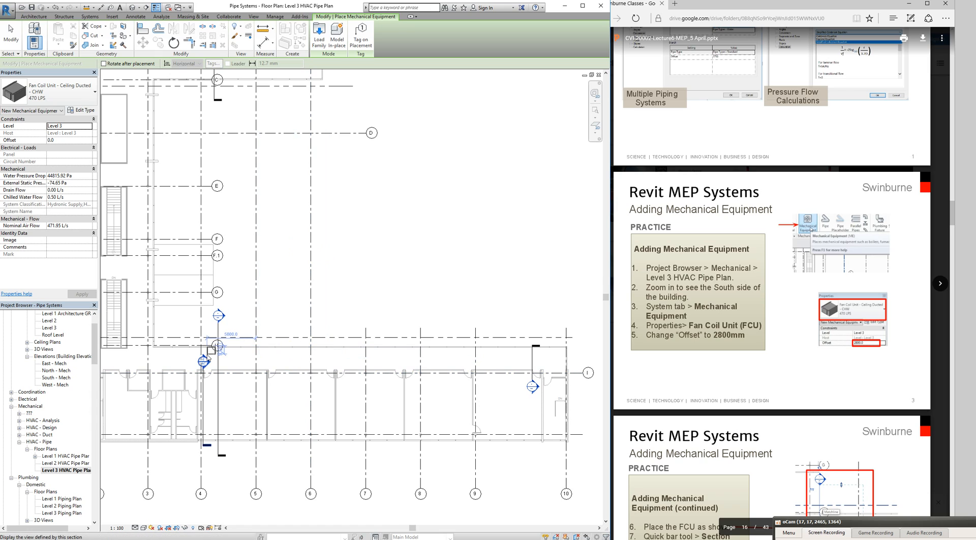
scroll(205, 358, "up", 1)
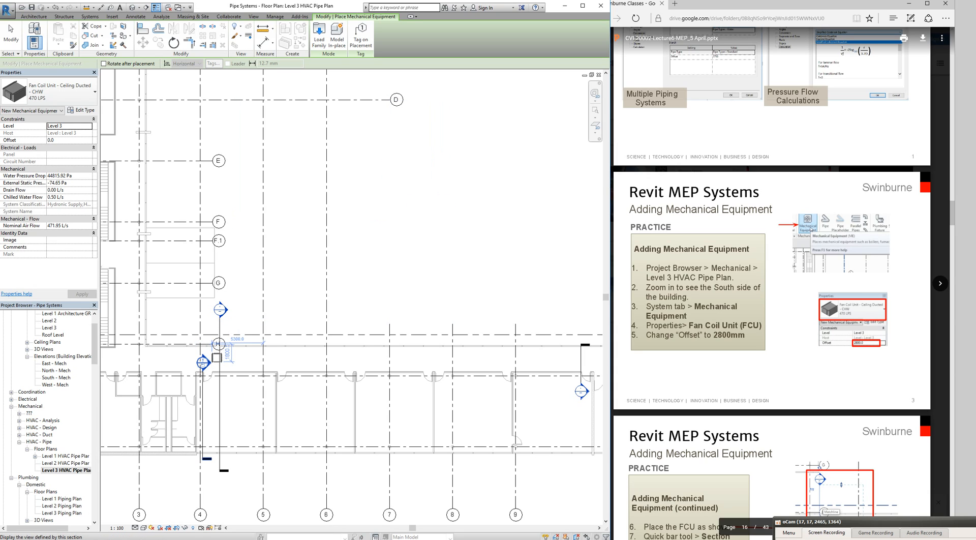
left_click(60, 142)
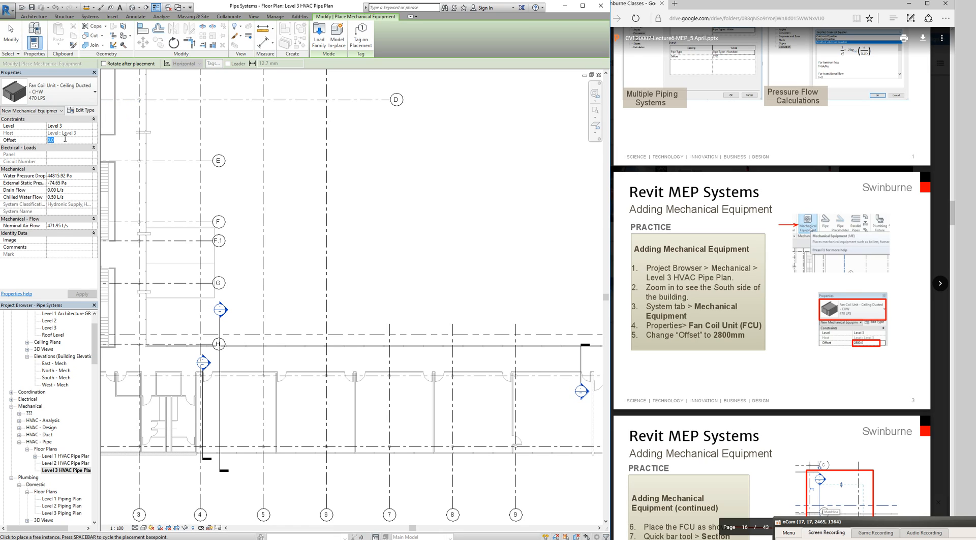
type("28")
type("ms")
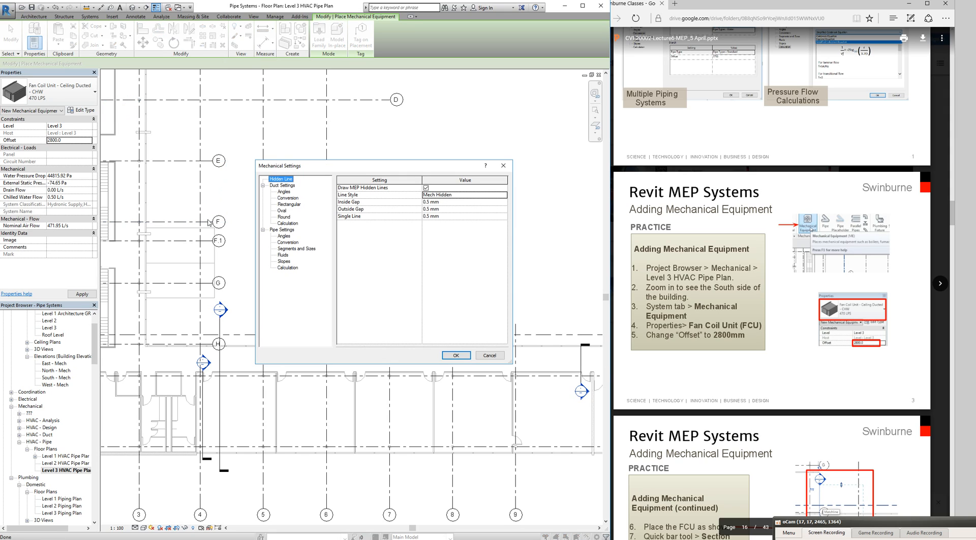
left_click(821, 539)
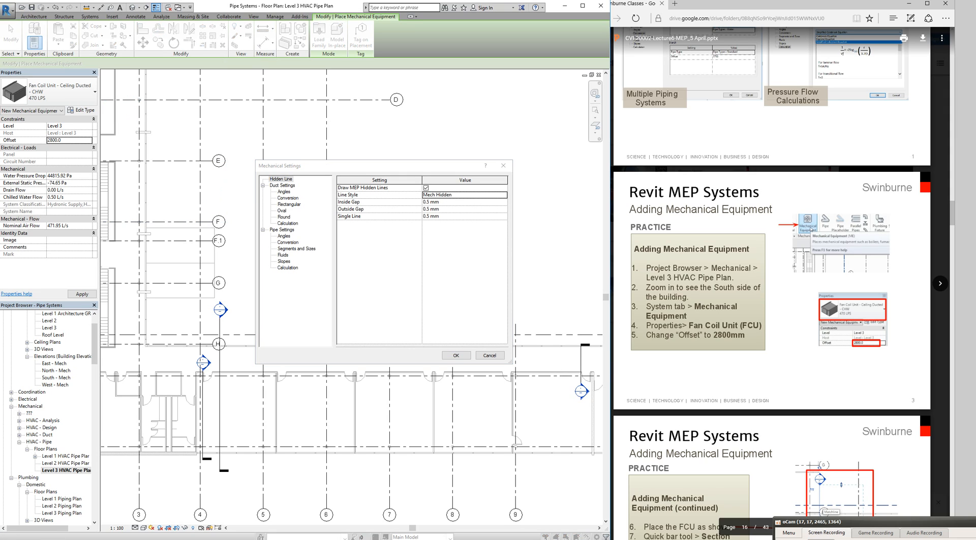
left_click(489, 355)
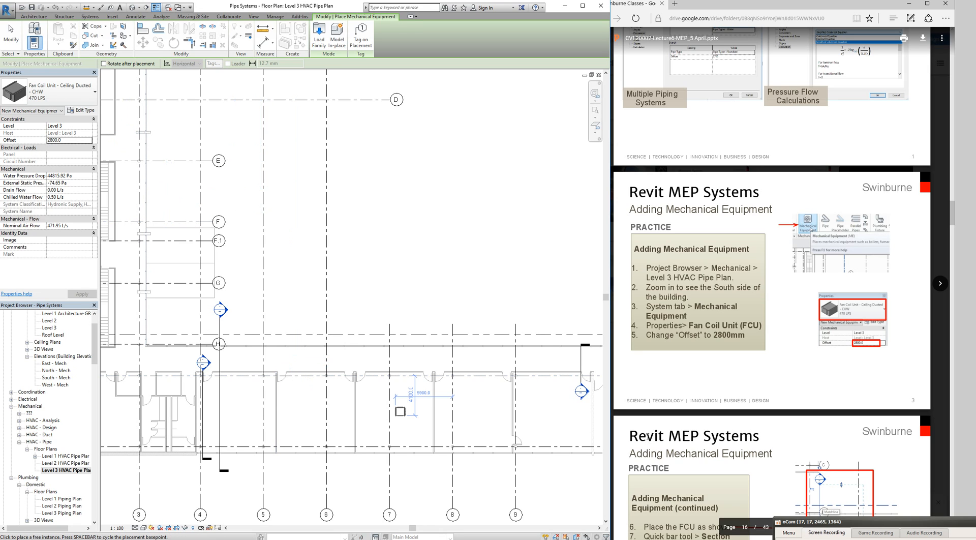
Advance the slides to the FCU placement instructions and place one fan coil unit in the corridor just below grid H, near grid 4.
scroll(662, 419, "up", 3)
scroll(662, 419, "down", 6)
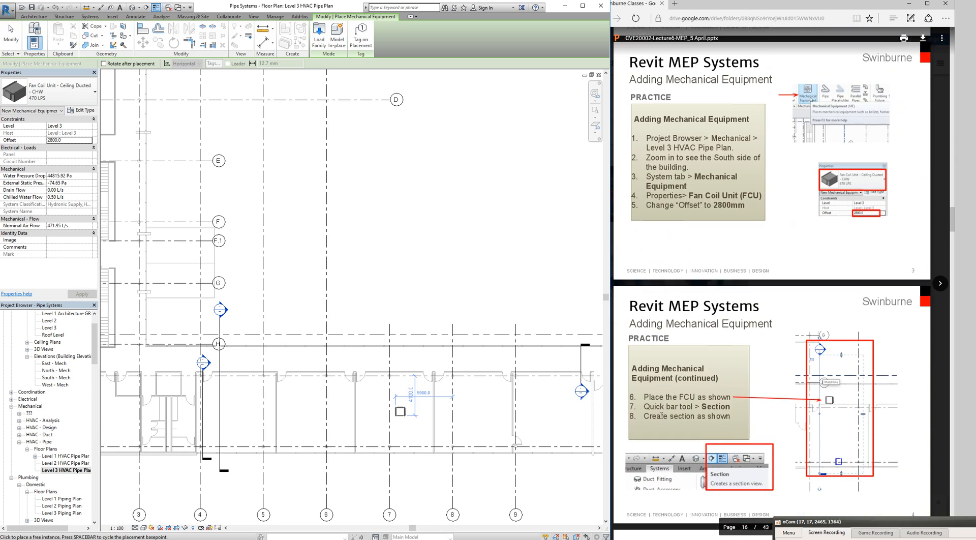
scroll(662, 415, "down", 2)
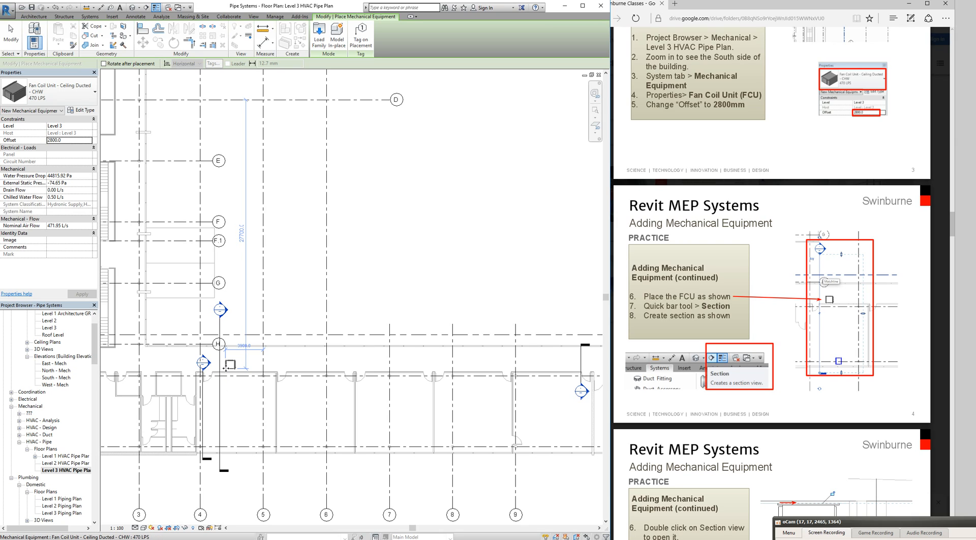
left_click(227, 367)
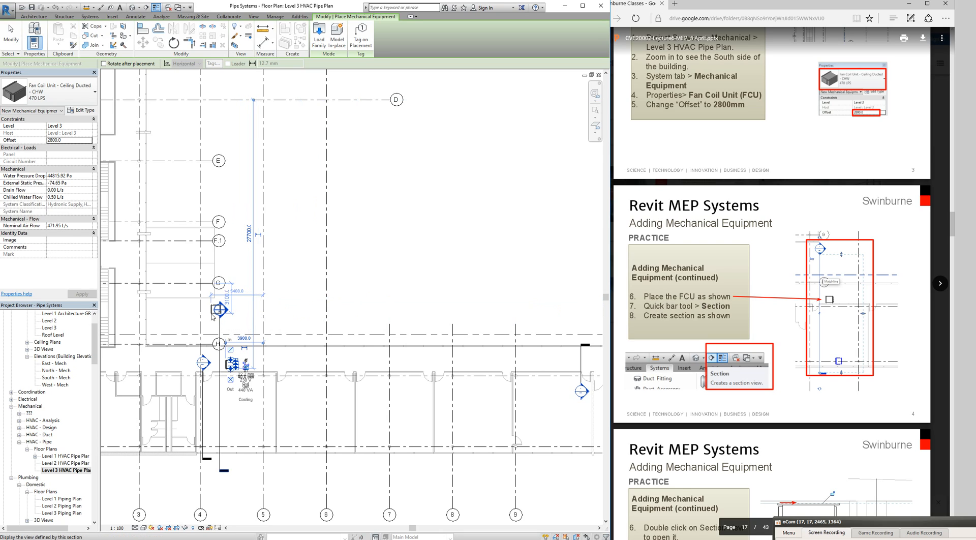
left_click(233, 364)
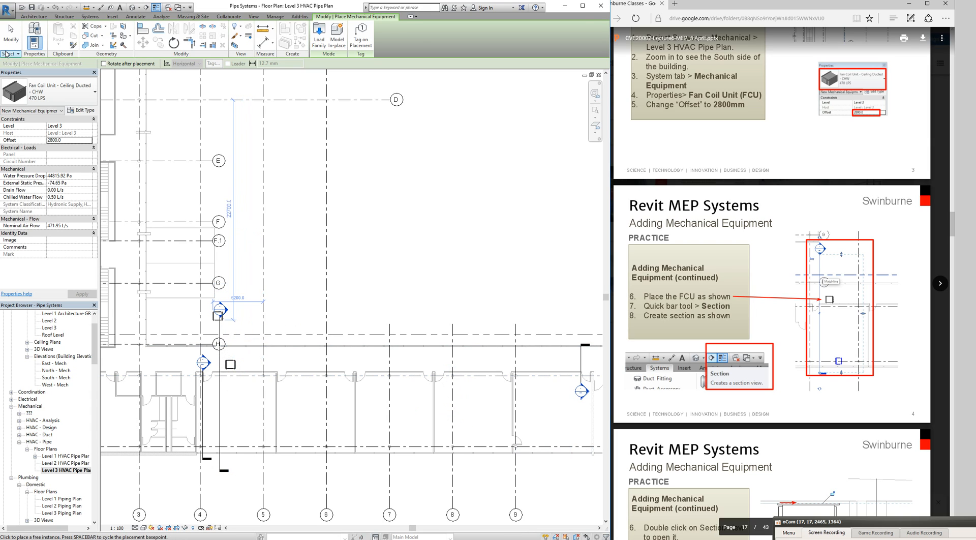
left_click(10, 33)
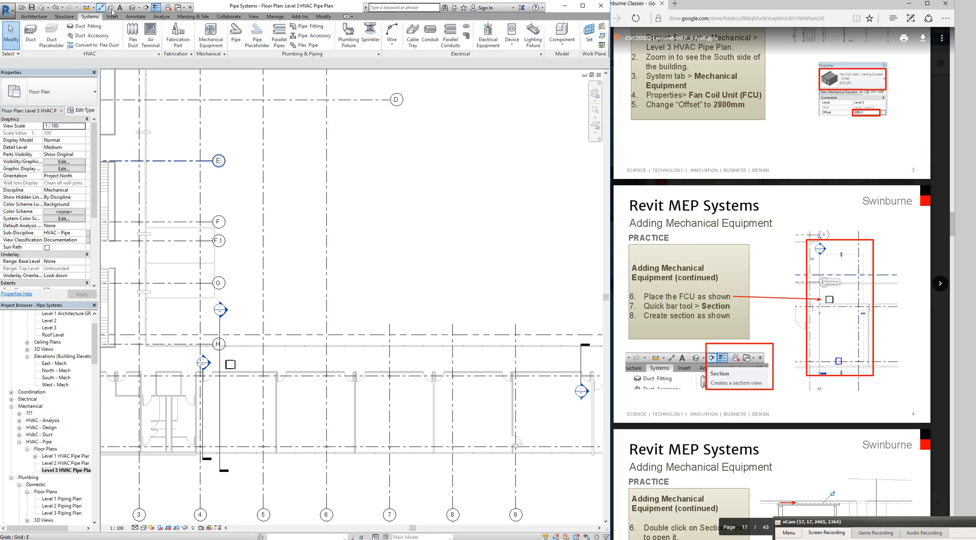
left_click(146, 8)
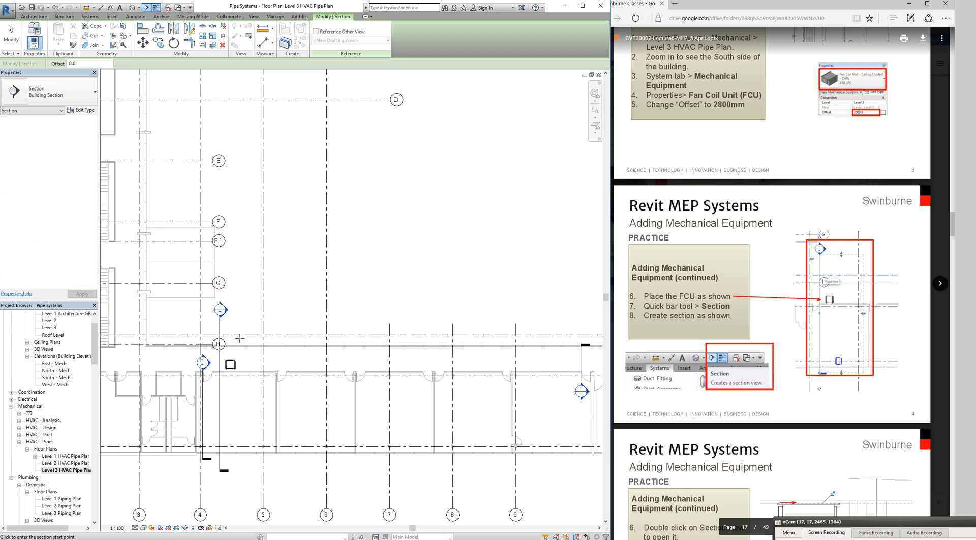
left_click(243, 460)
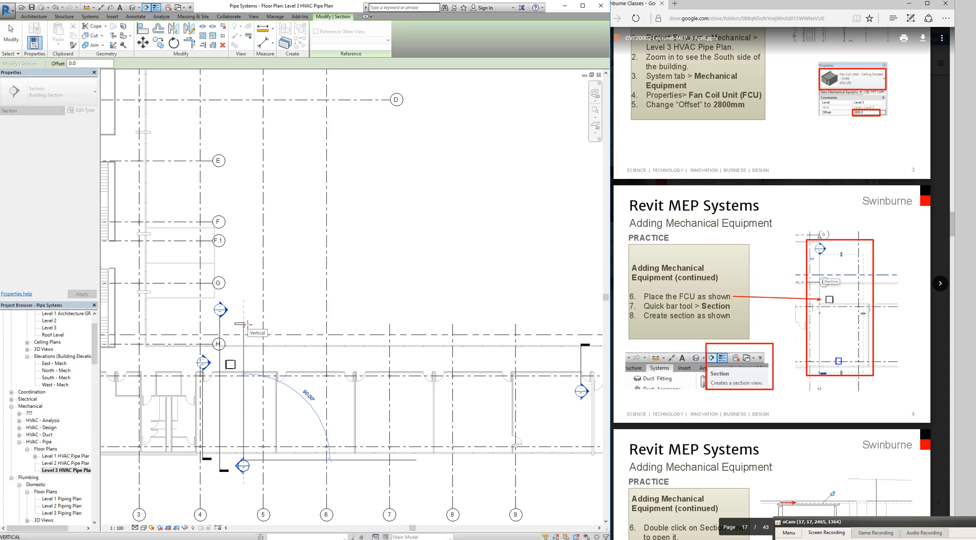
left_click(244, 323)
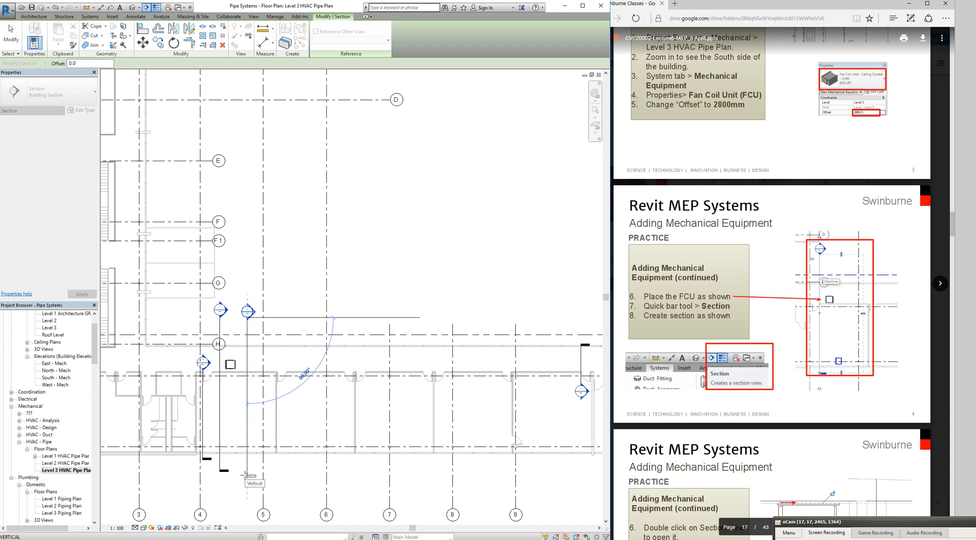
key("Escape")
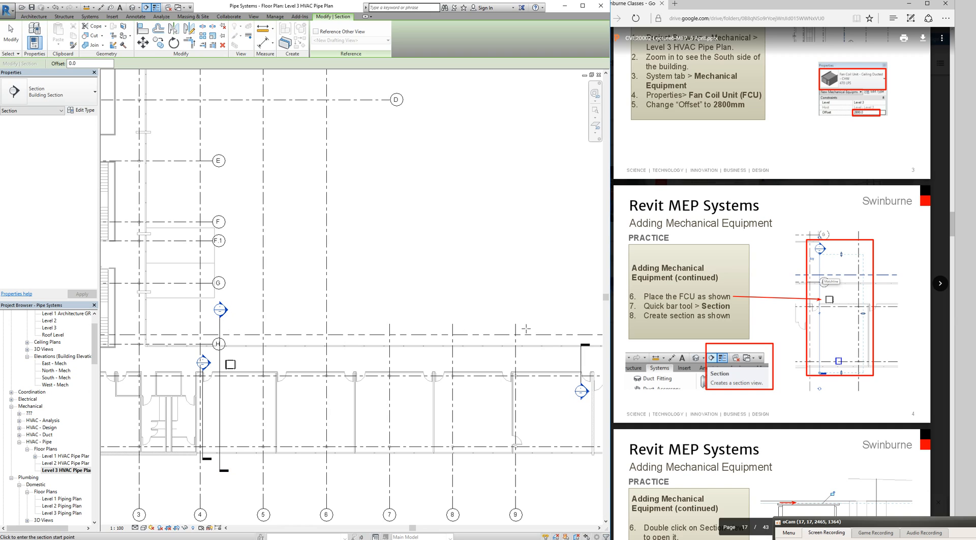
Advance the slides to the ceiling alignment instructions and open the view of the existing section running beside the fan coil unit.
scroll(748, 341, "down", 3)
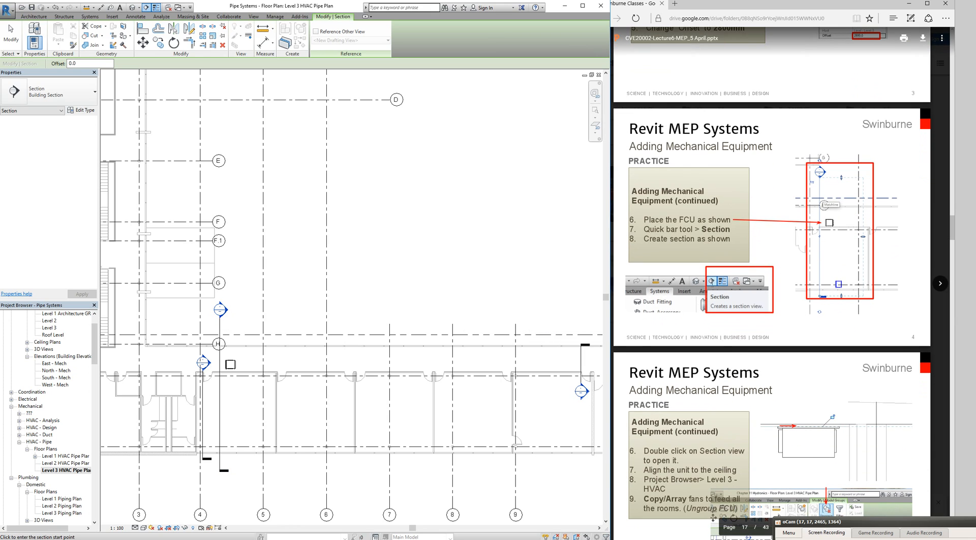
scroll(694, 362, "down", 6)
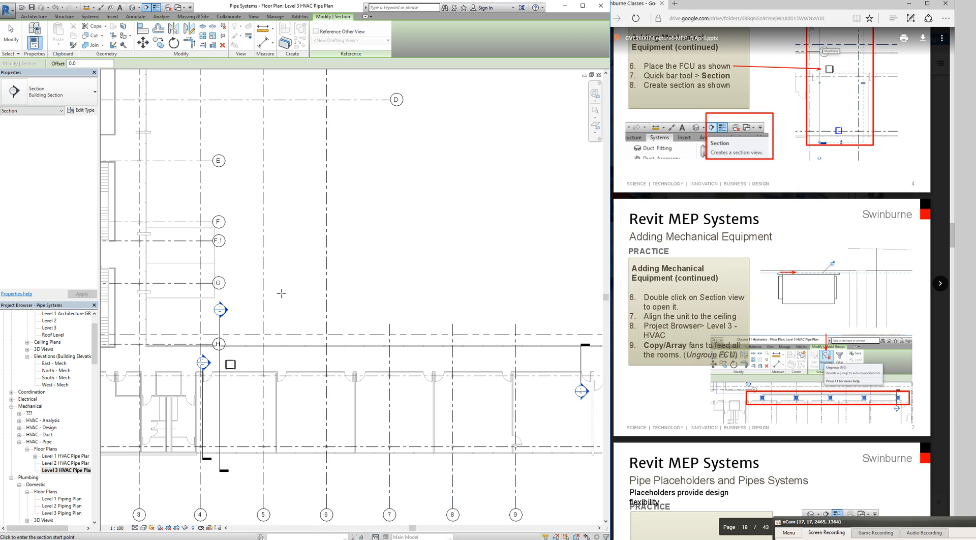
left_click(9, 25)
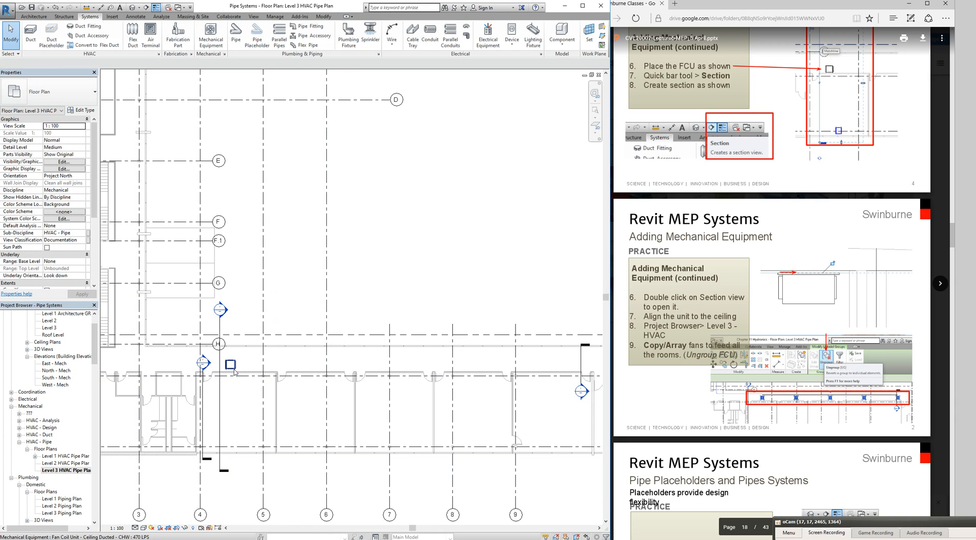
left_click(220, 325)
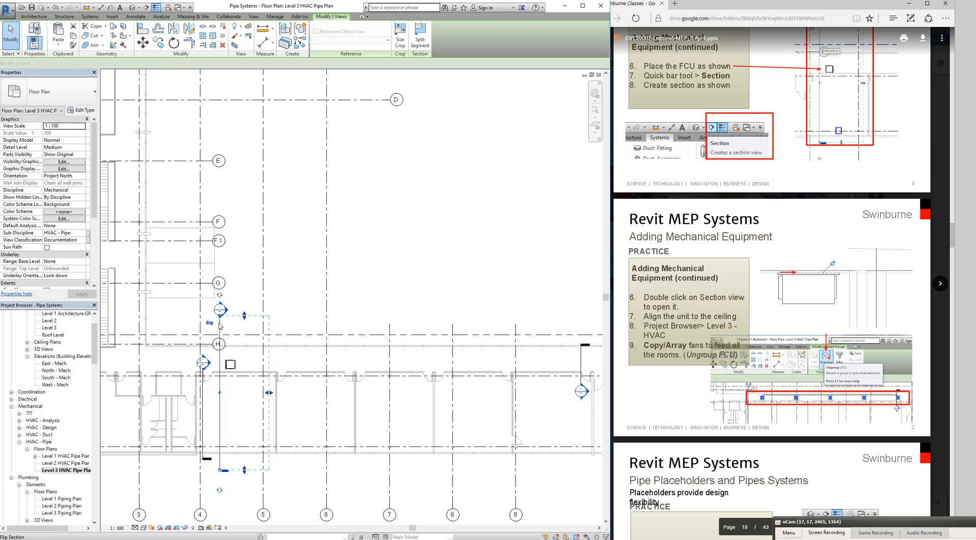
right_click(220, 324)
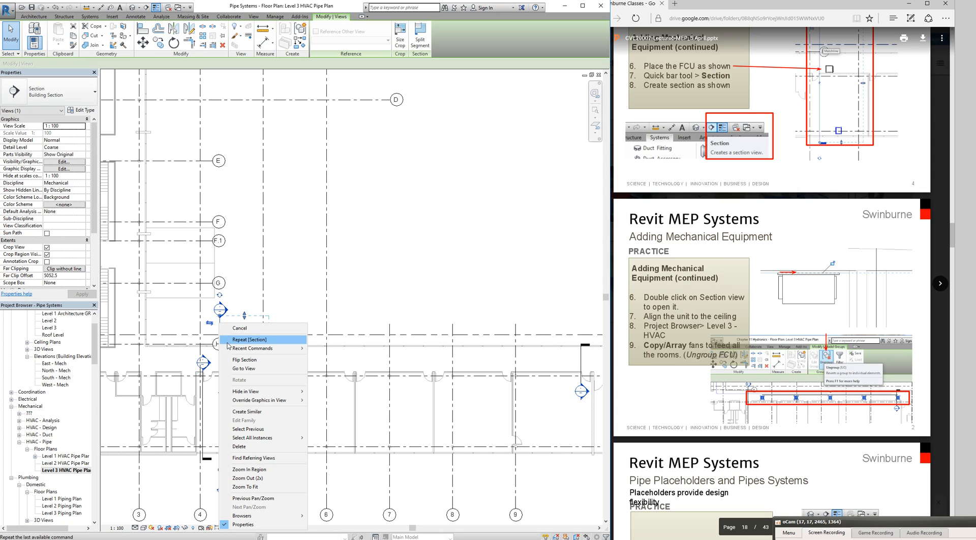
left_click(235, 370)
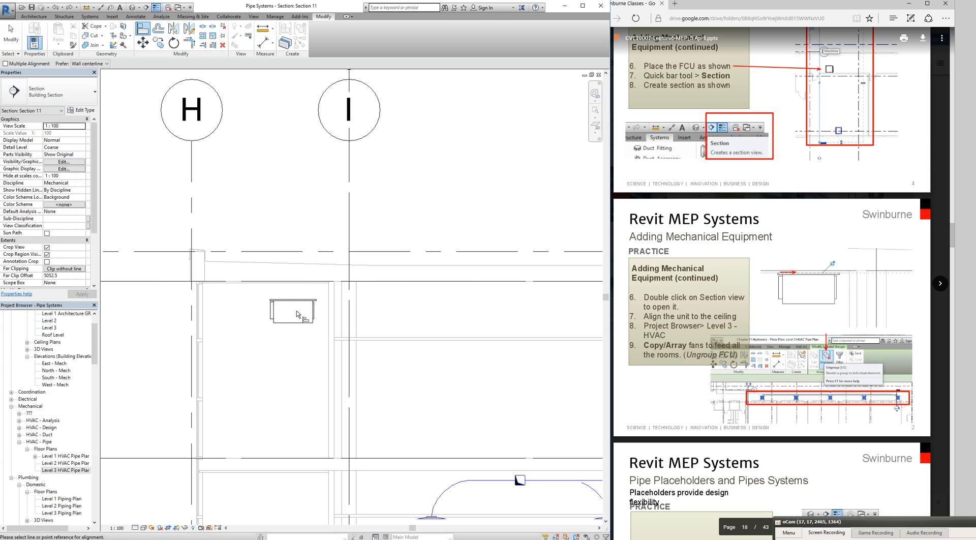
Align the top of the fan coil unit to the ceiling line in the section and return to the Level 3 HVAC Pipe Plan.
left_click(288, 285)
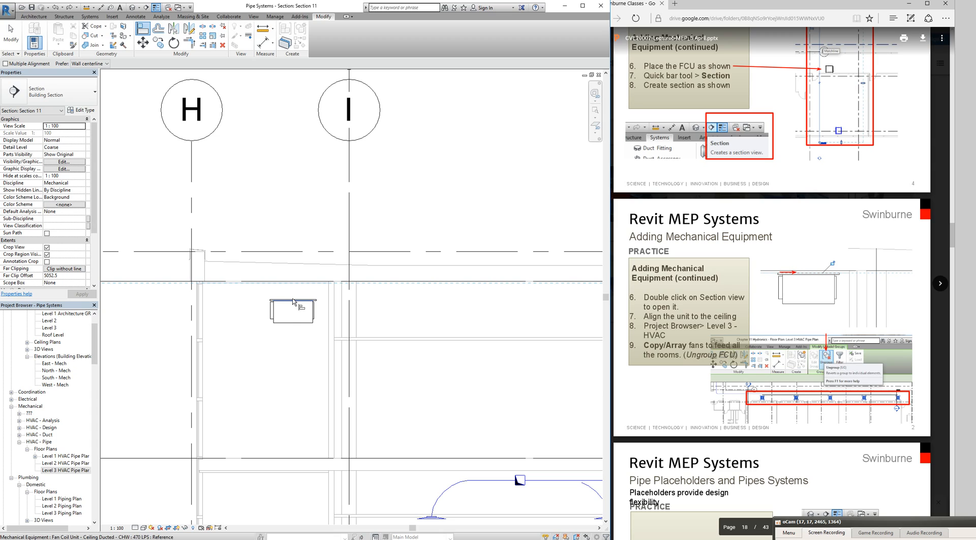
left_click(293, 300)
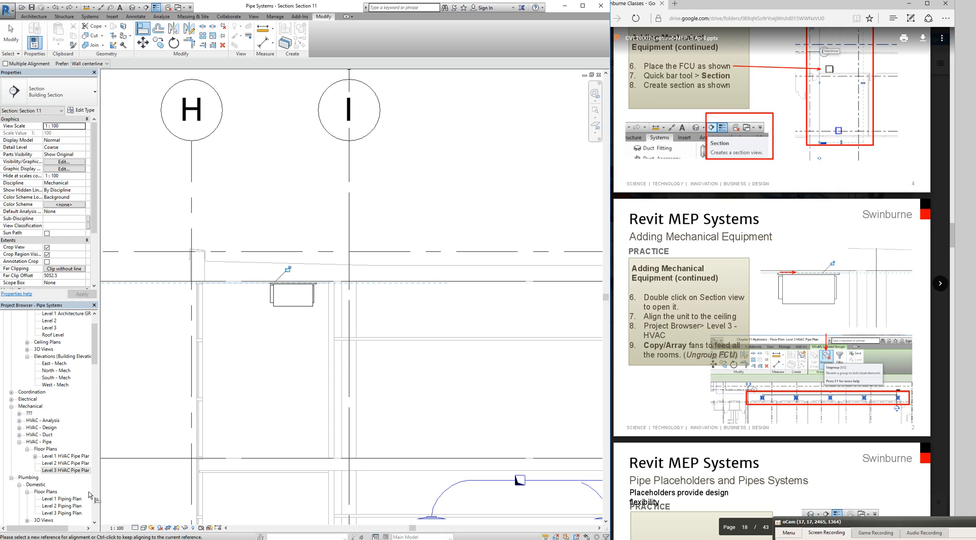
double_click(70, 471)
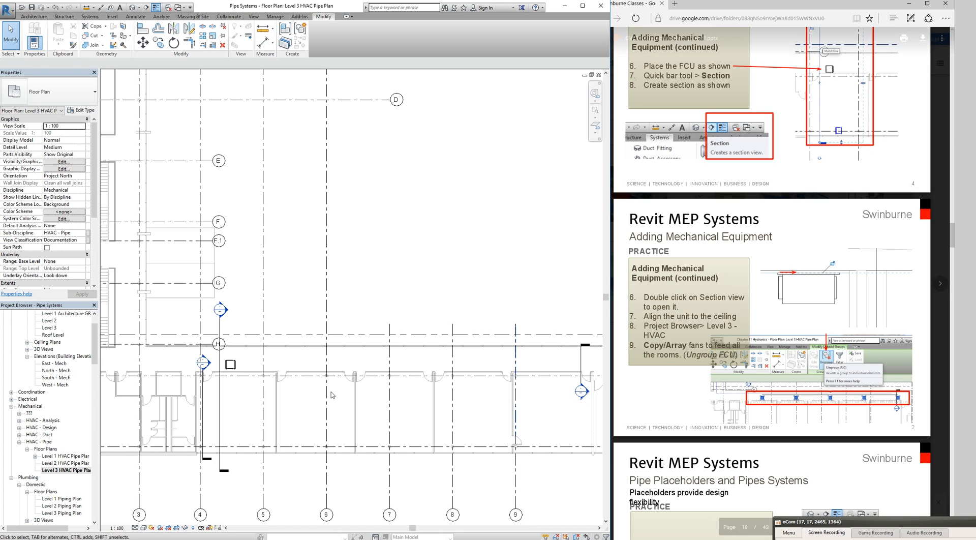
Nudge the fan coil unit slightly east and south in the plan so it sits farther from the section line.
scroll(216, 417, "down", 1)
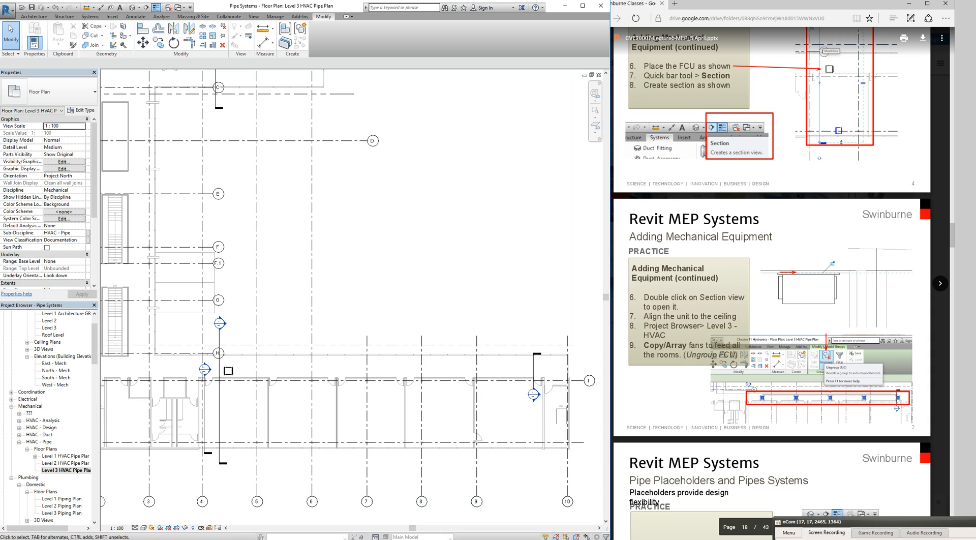
left_click(224, 375)
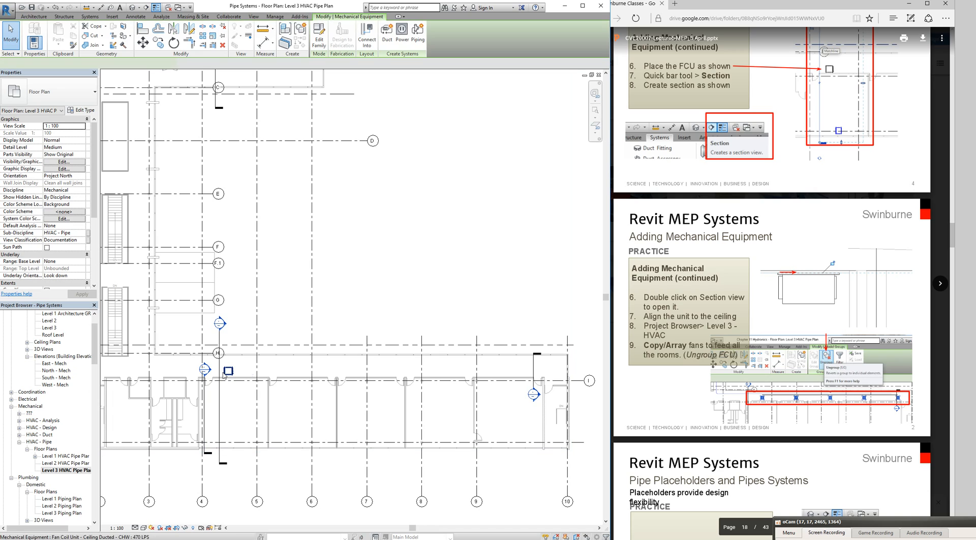
scroll(224, 375, "up", 2)
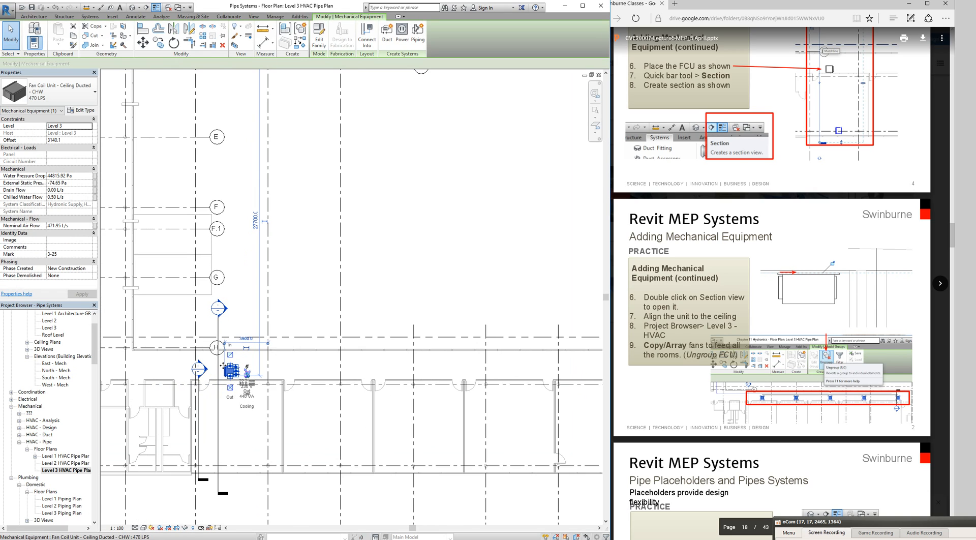
scroll(223, 365, "up", 1)
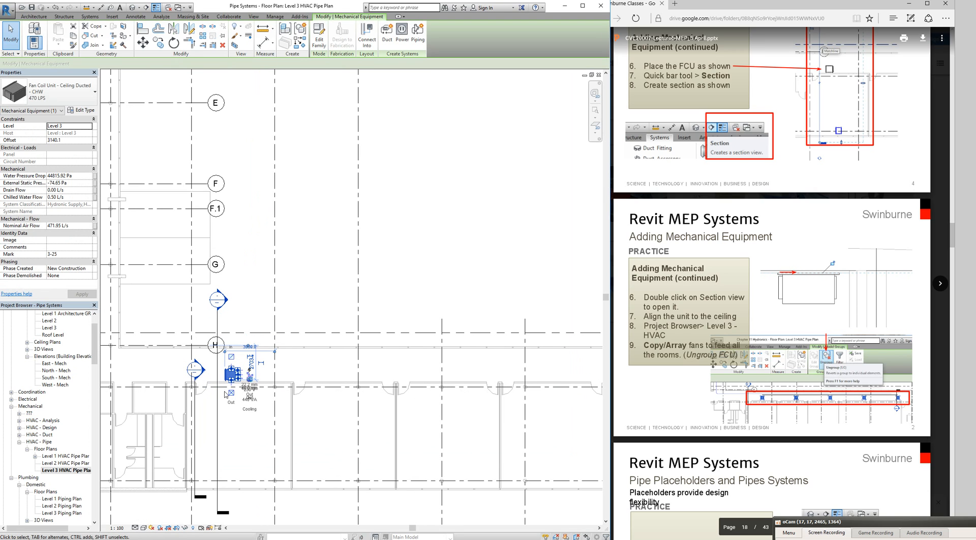
key("Right")
key("Right")
key("Right")
key("Right")
key("Right")
key("Down")
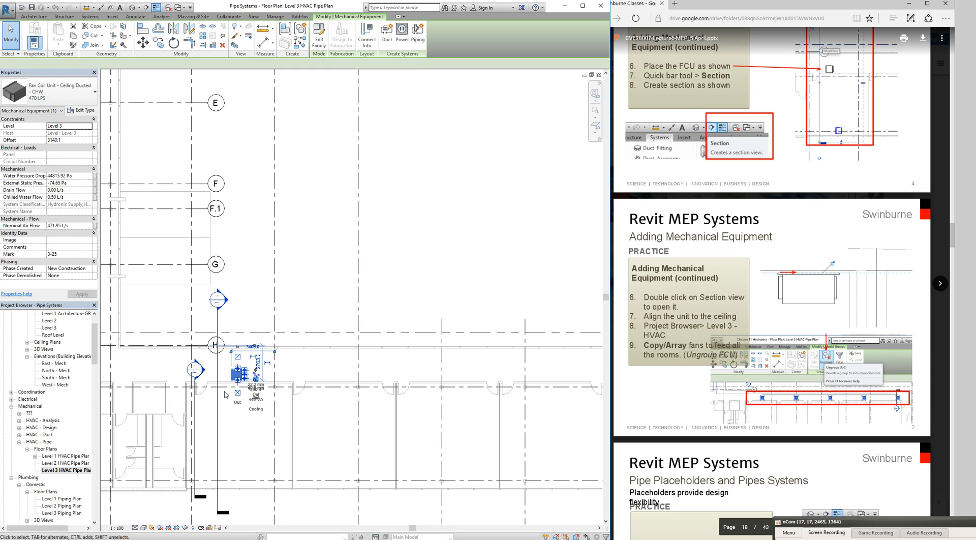
key("Down")
key("Down")
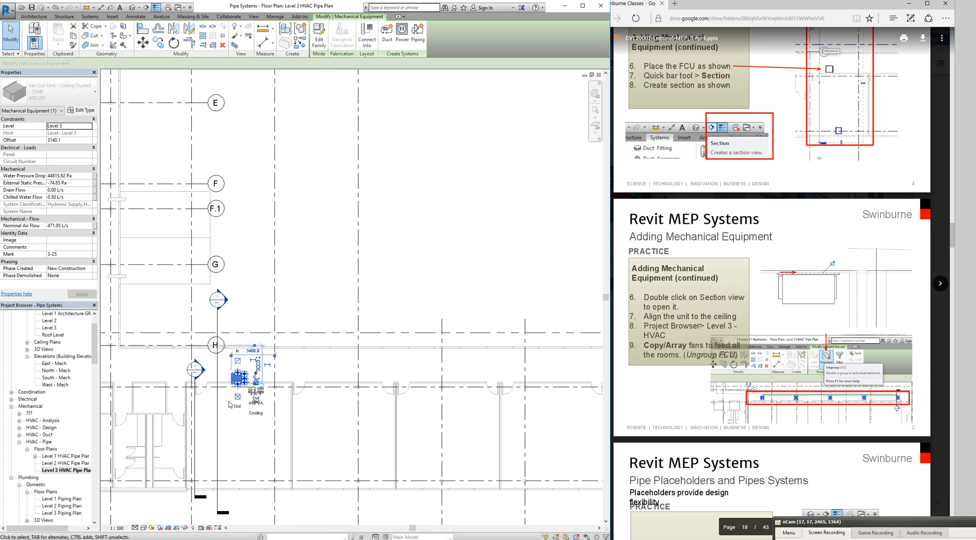
left_click(229, 421)
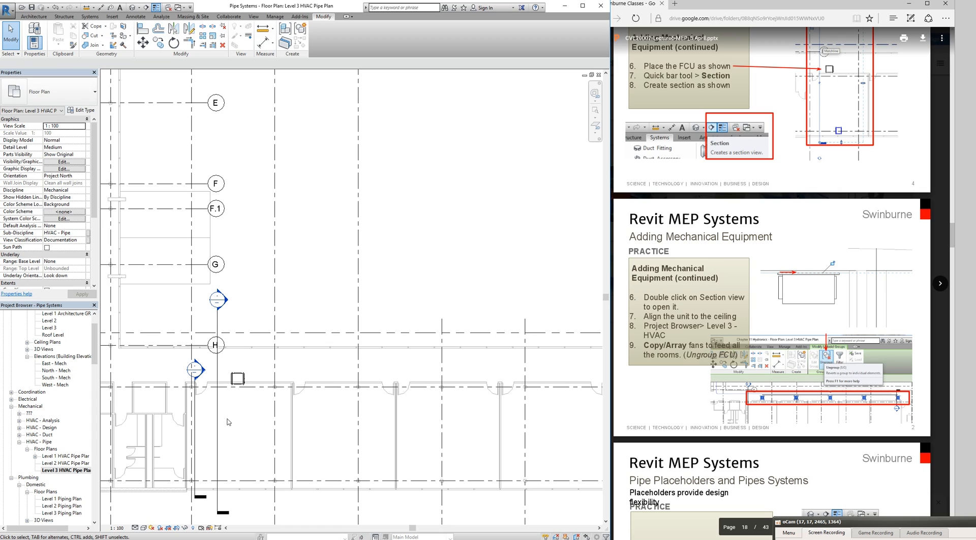
Array the fan coil unit eastward along the corridor as five units, spaced by the distance between the first room's side walls.
left_click(240, 381)
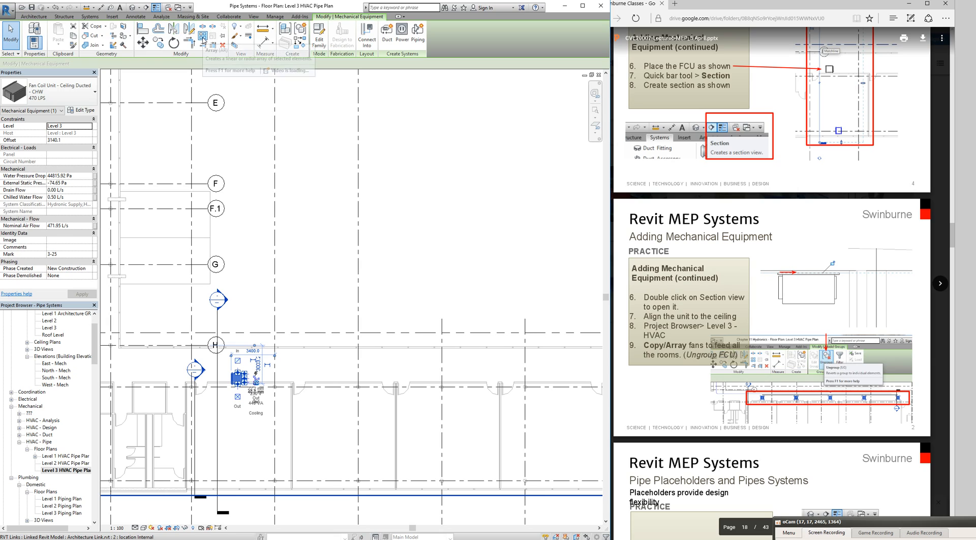
left_click(203, 37)
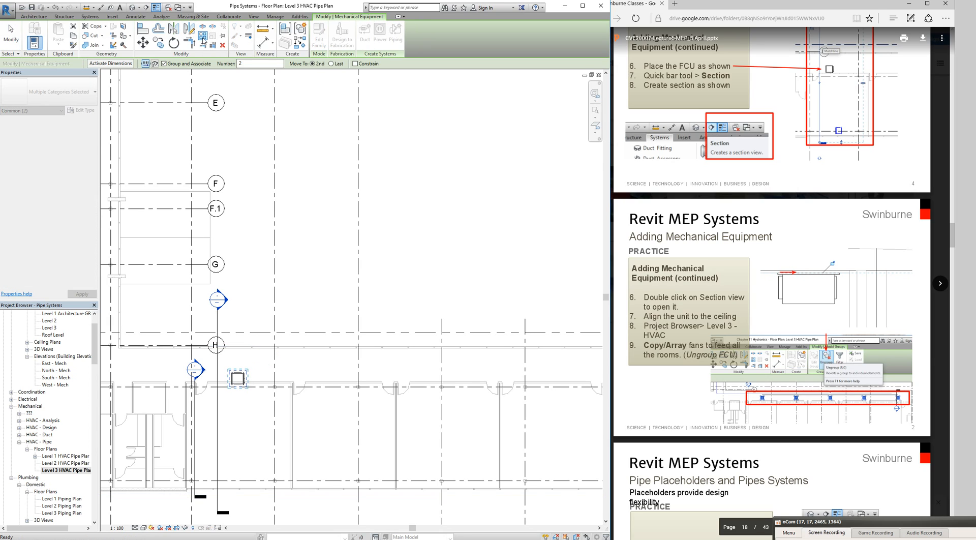
double_click(241, 63)
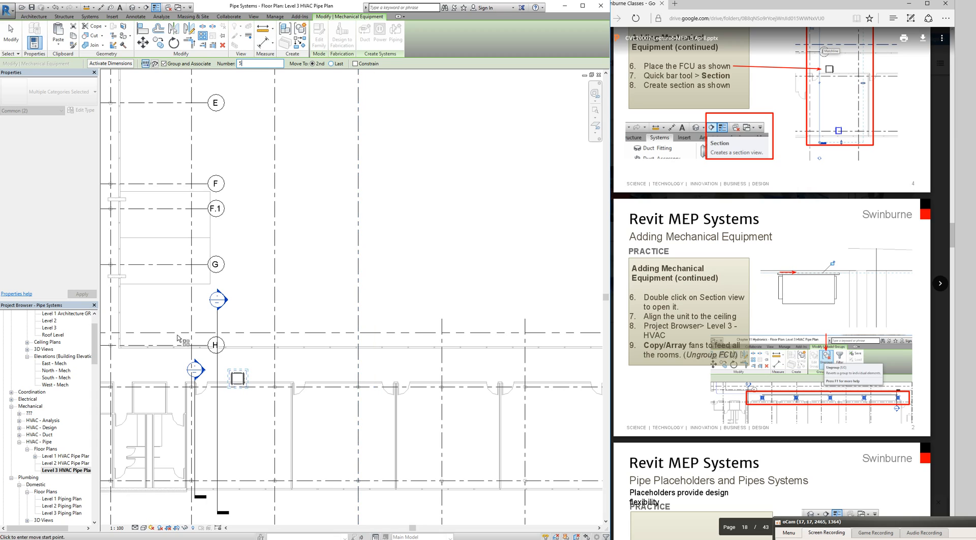
left_click(186, 382)
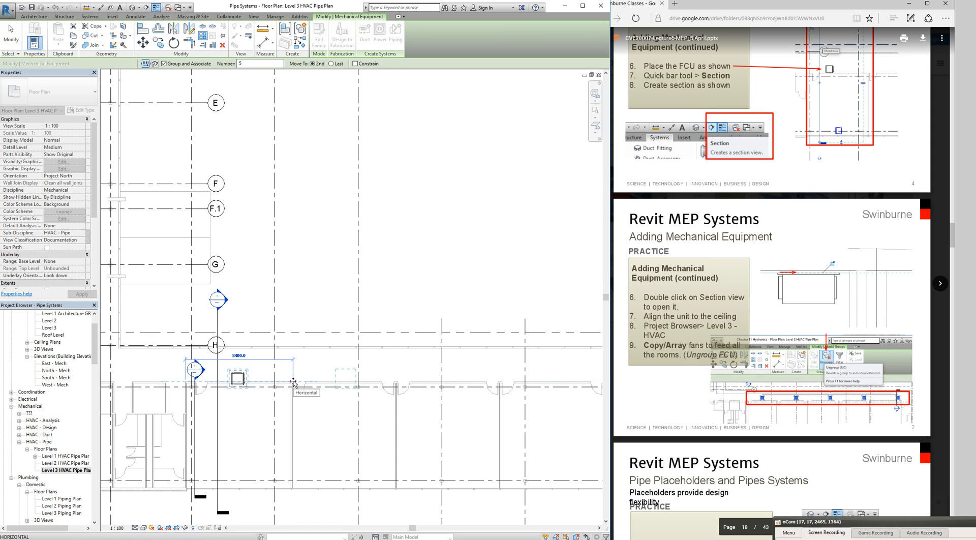
scroll(294, 382, "down", 3)
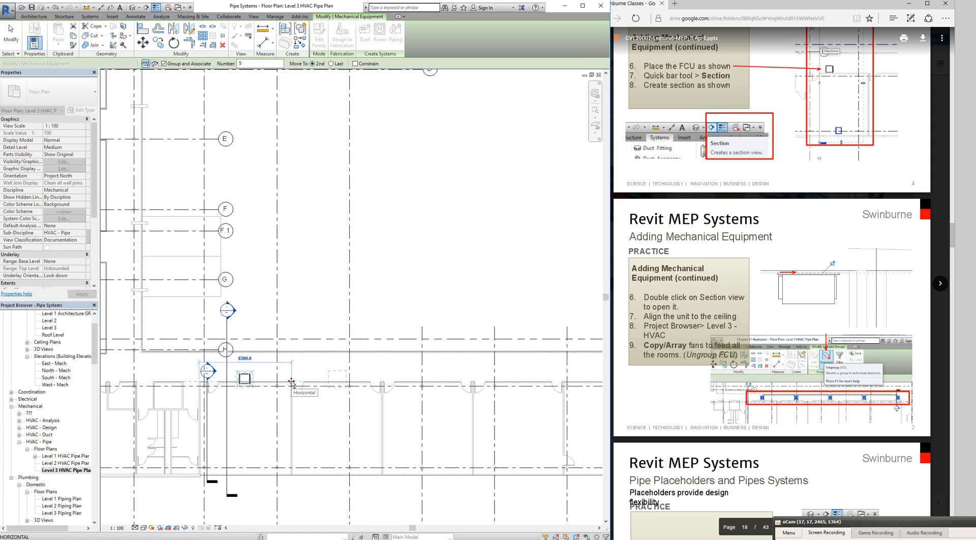
scroll(292, 383, "up", 5)
scroll(292, 382, "up", 2)
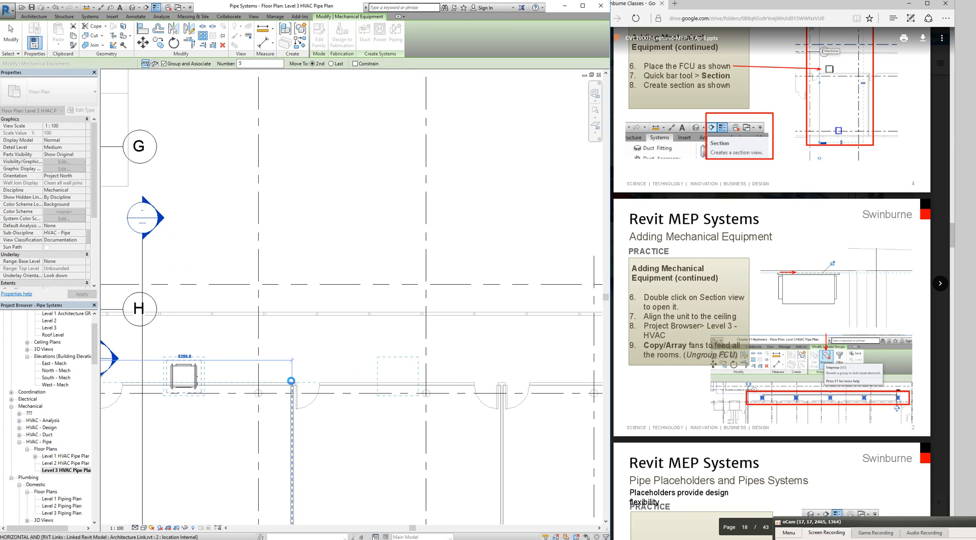
left_click(291, 382)
type("5")
key("Return")
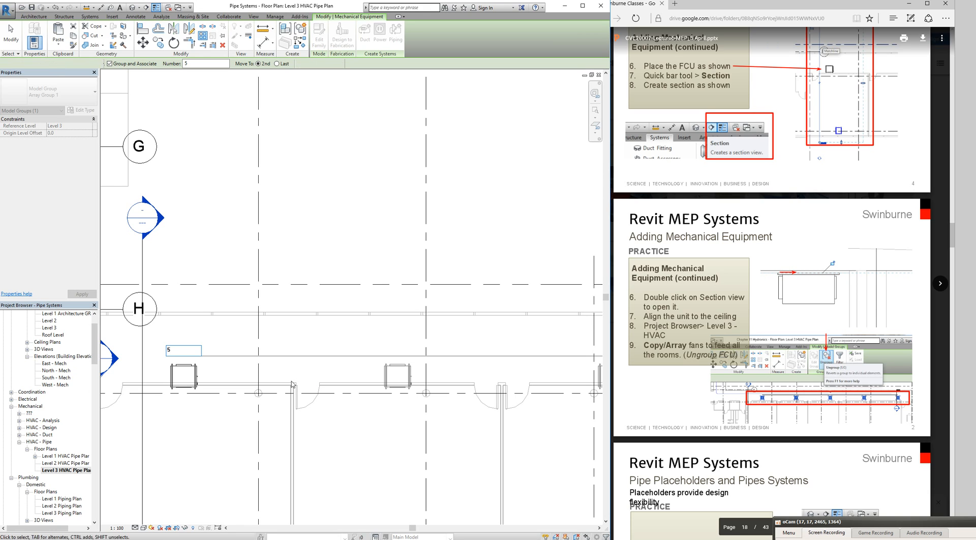
scroll(292, 382, "up", 3)
scroll(291, 384, "down", 5)
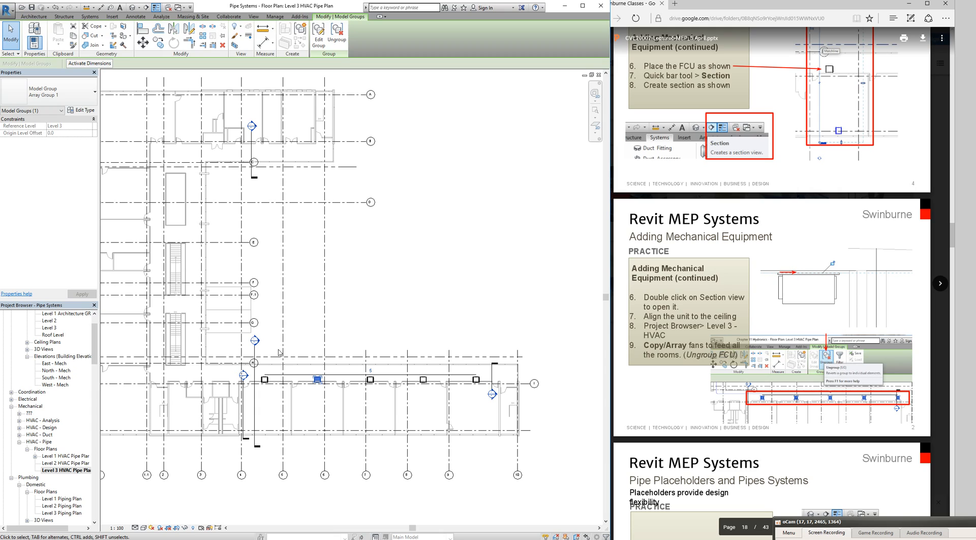
left_click(279, 352)
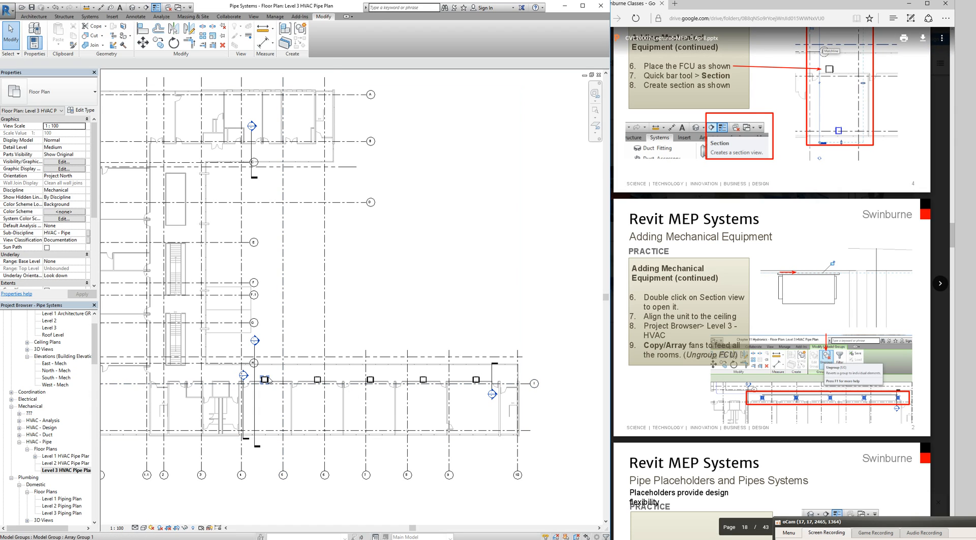
Select all five arrayed fan coil unit groups along the corridor and ungroup them into individual units.
left_click(318, 381)
left_click(320, 379, "ctrl")
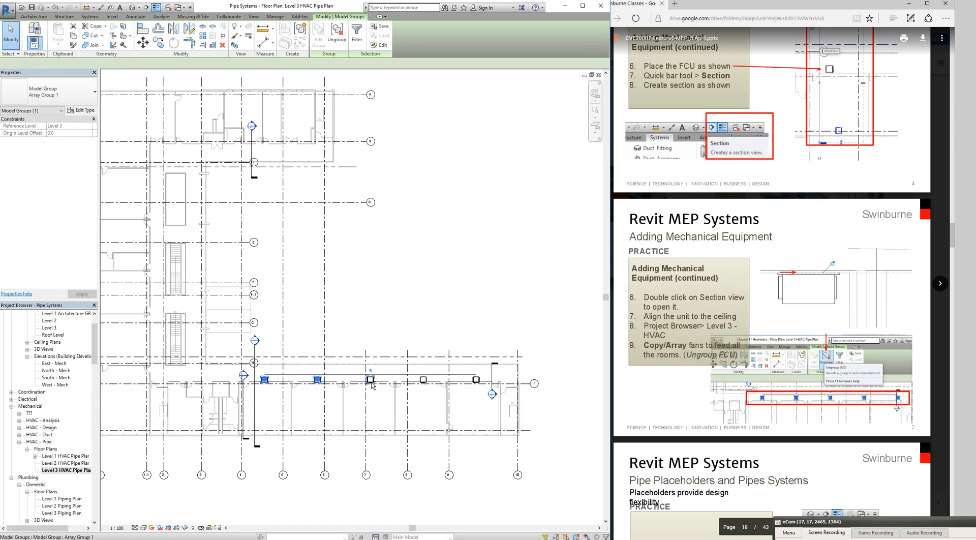
left_click(370, 381, "ctrl")
left_click(424, 379, "ctrl")
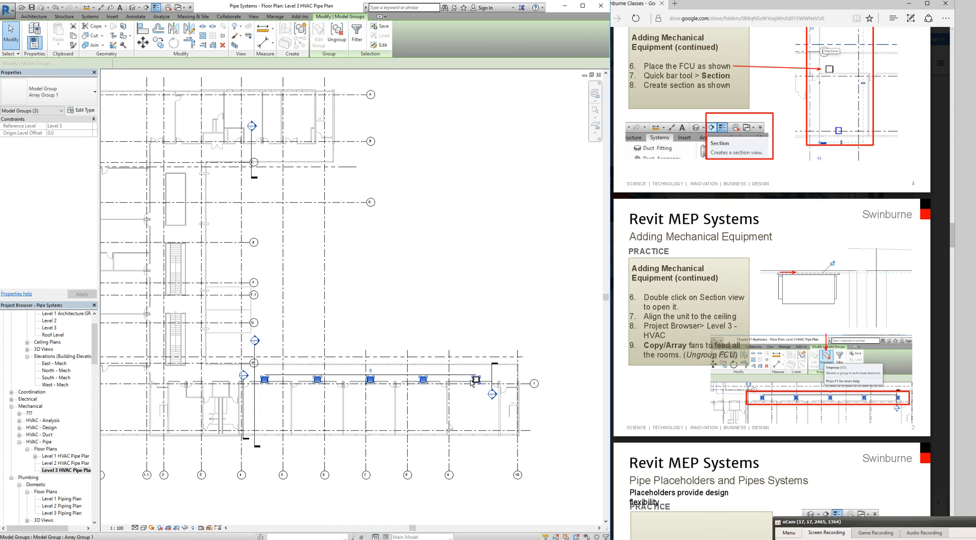
left_click(476, 379, "ctrl")
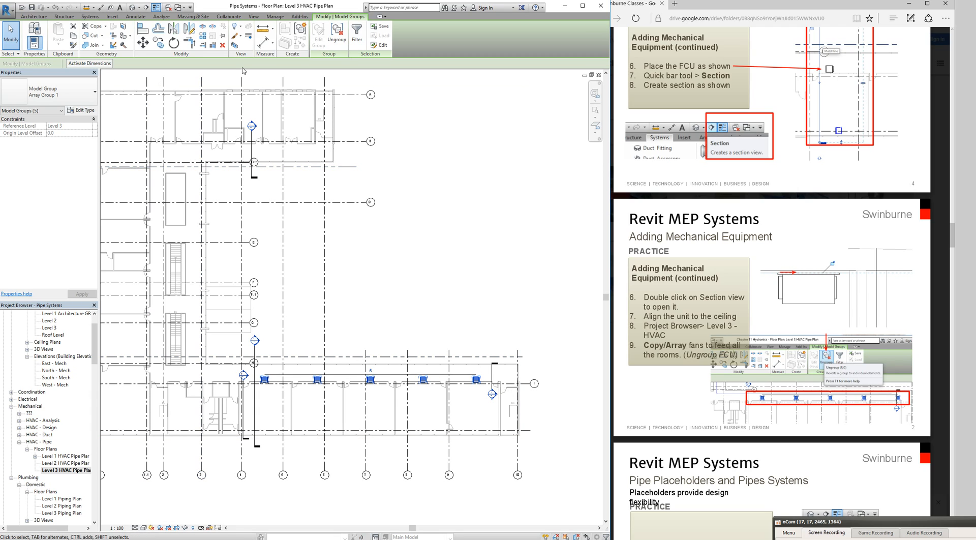
left_click(335, 39)
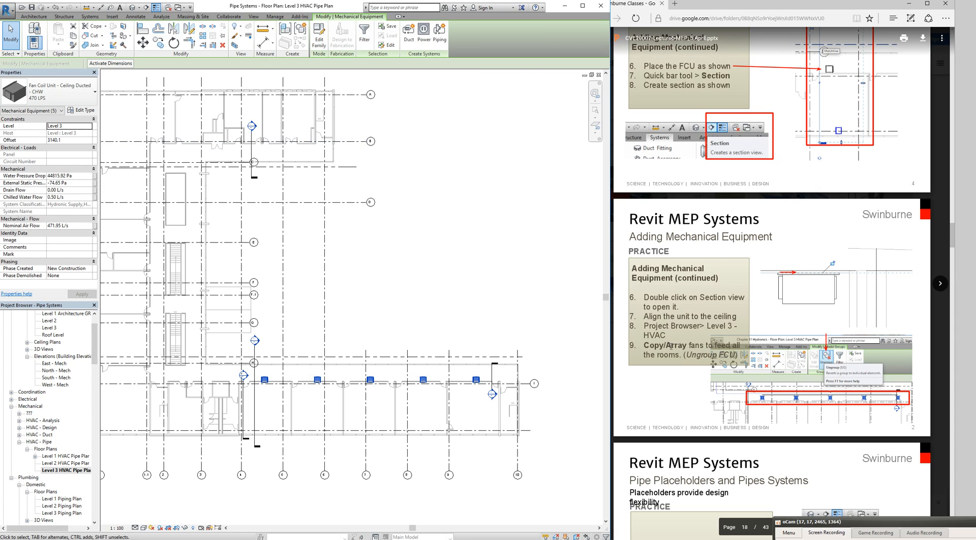
Advance the slides to the first Pipe Placeholders and Pipes Systems practice instructions.
scroll(671, 346, "down", 6)
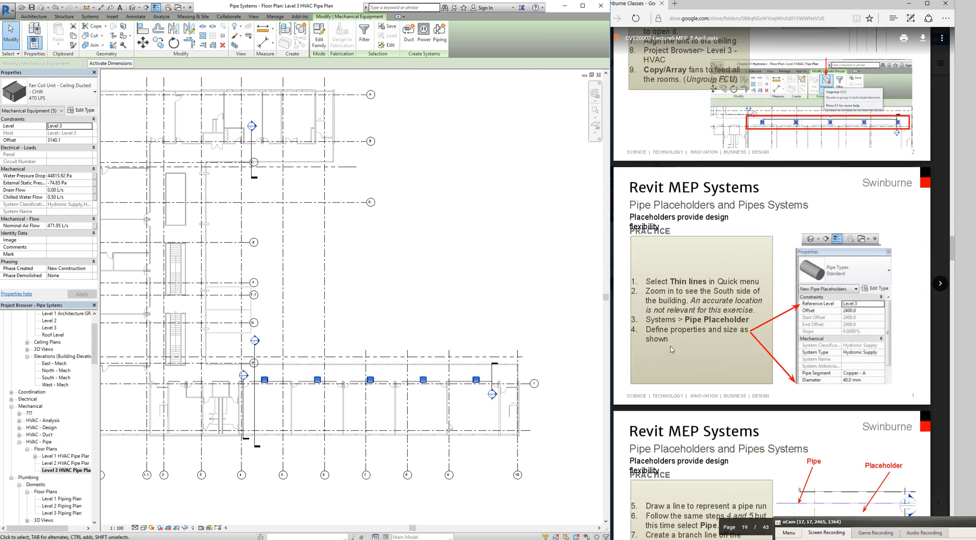
scroll(672, 303, "up", 3)
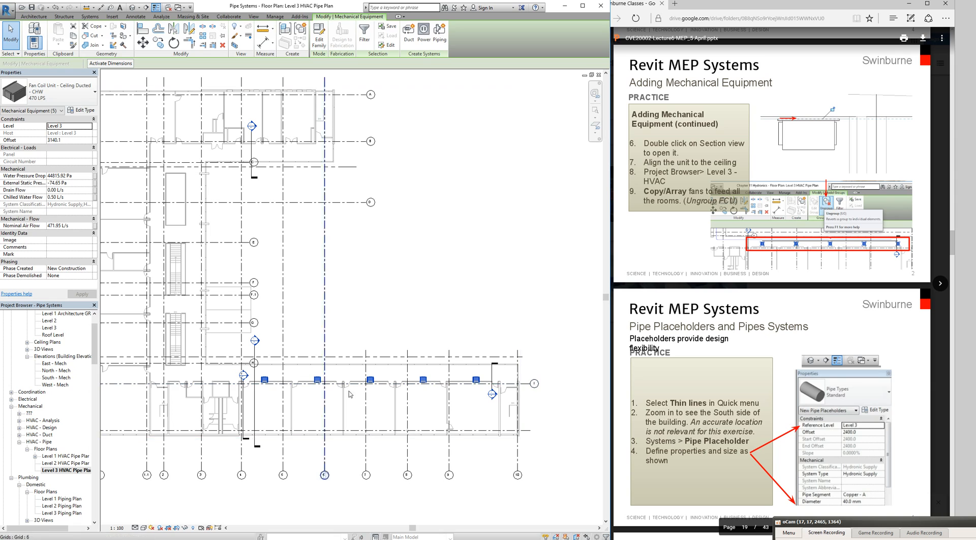
scroll(787, 366, "up", 1)
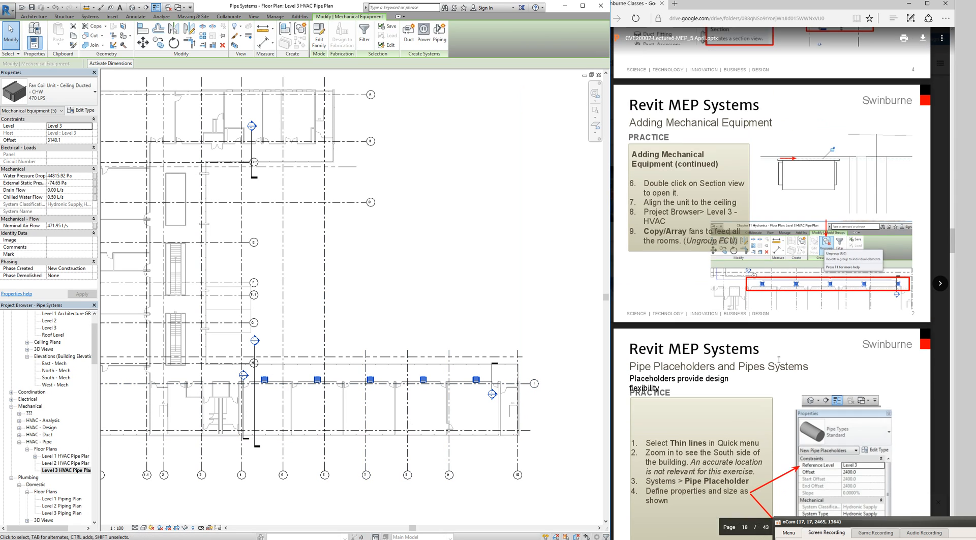
scroll(680, 293, "down", 3)
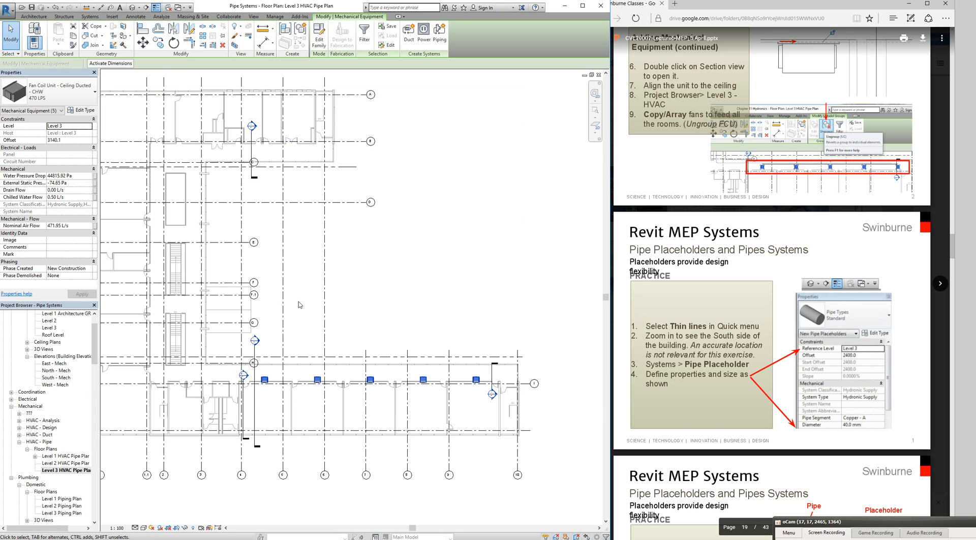
Clear the fan coil unit selection and switch the Thin Lines display off and back on in the plan.
key("Escape")
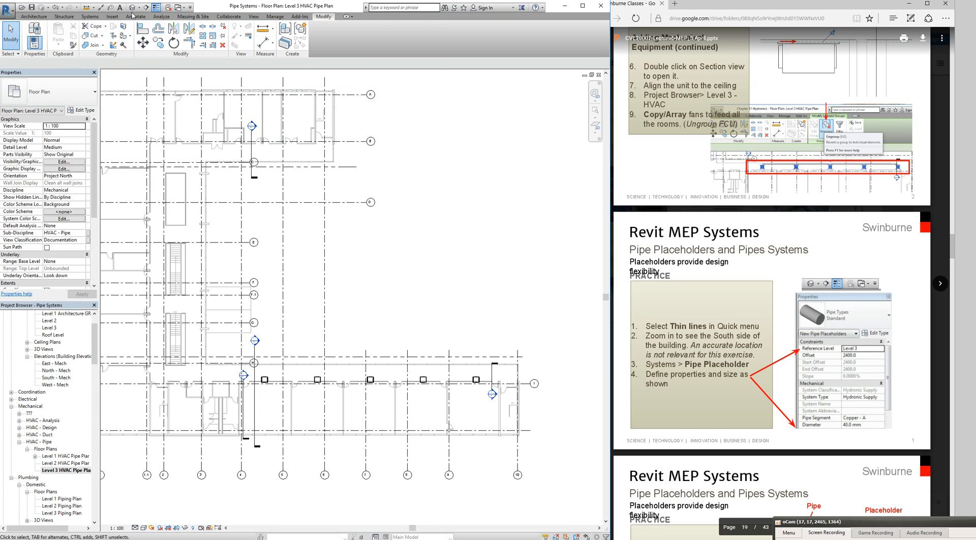
left_click(156, 8)
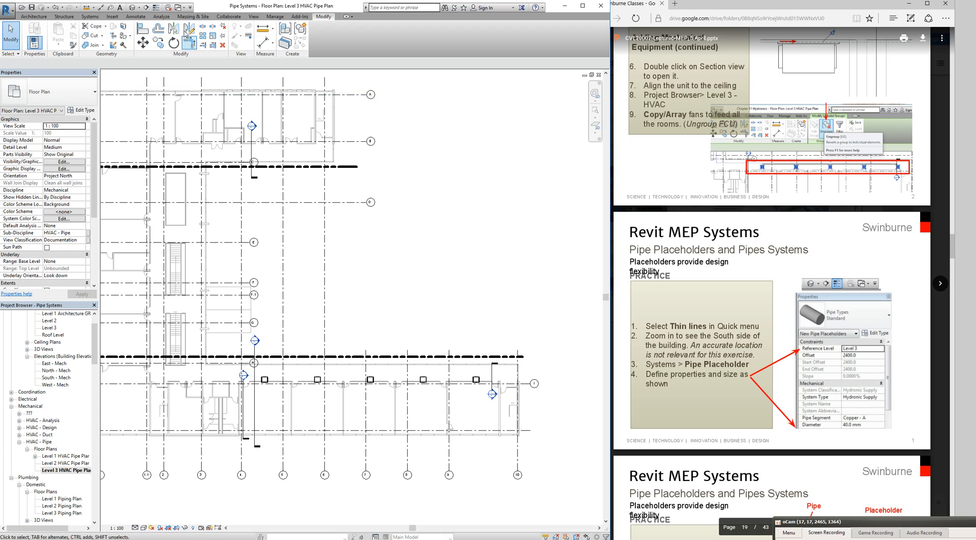
left_click(157, 9)
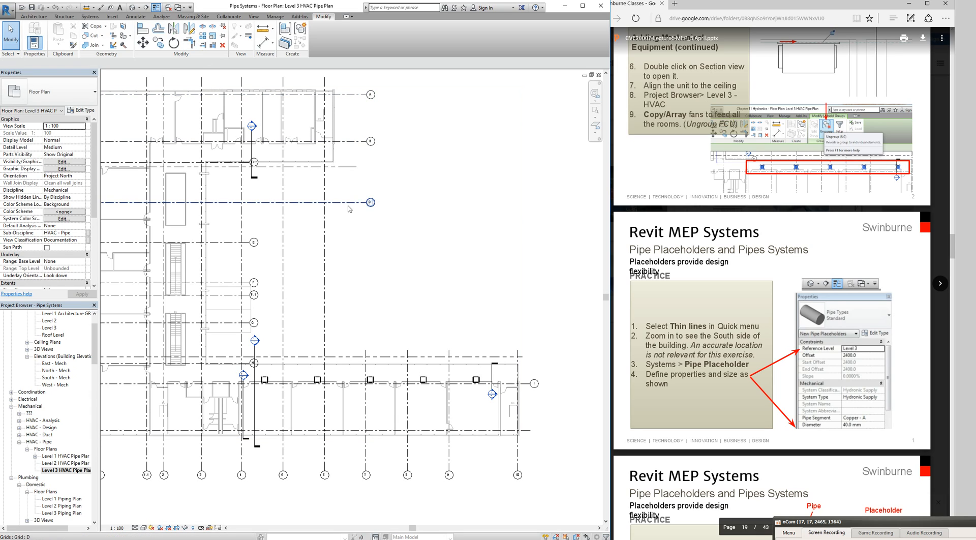
Examine the south wing of the Level 3 plan and highlight the slide's note about the exact location not mattering.
scroll(695, 359, "down", 3)
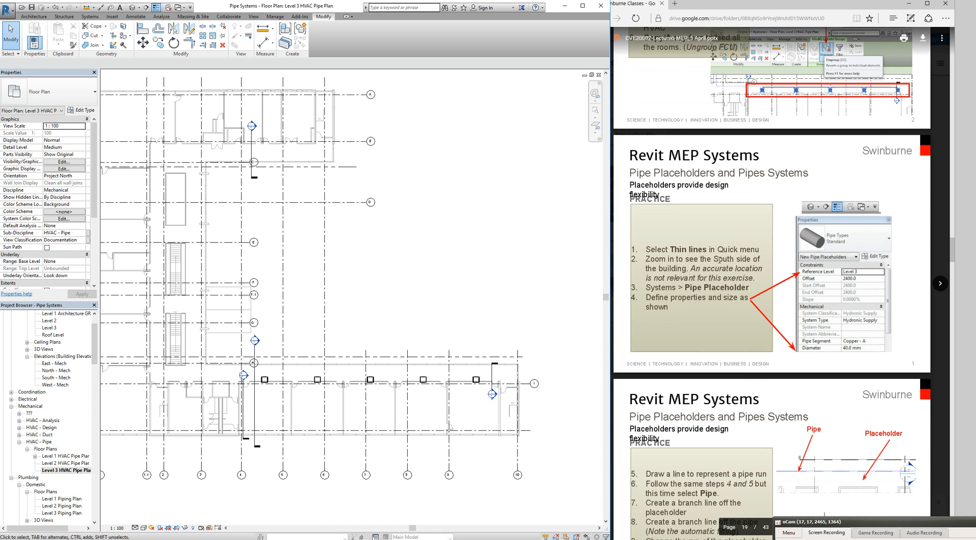
scroll(362, 417, "down", 2)
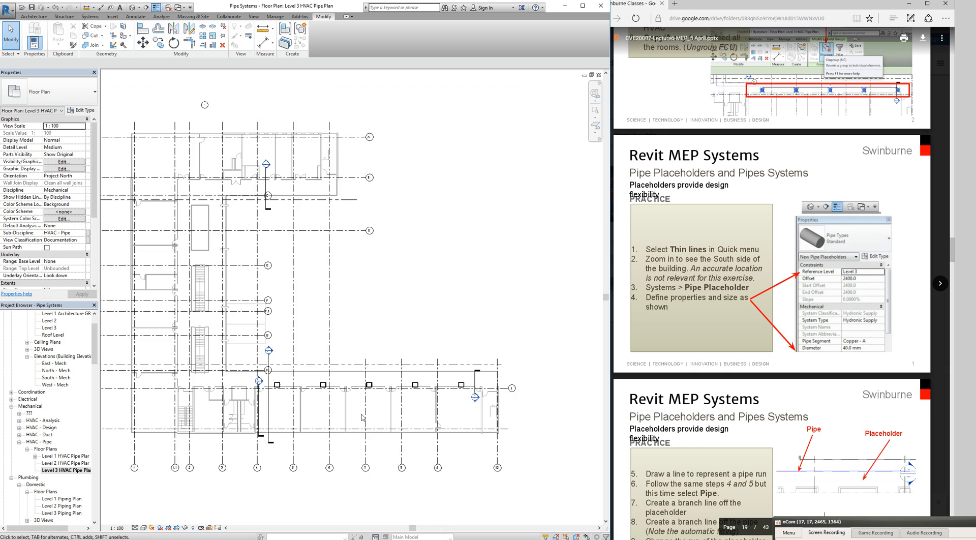
scroll(362, 417, "up", 2)
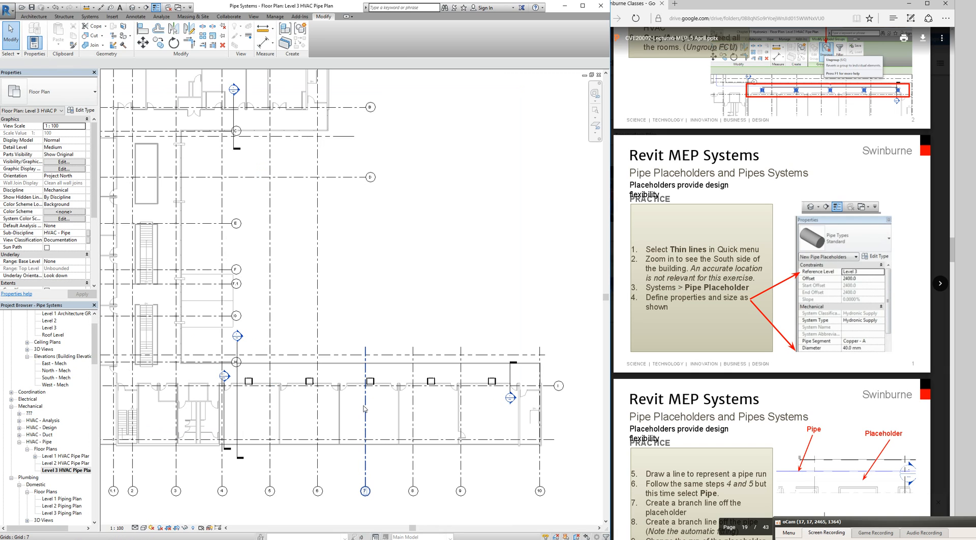
scroll(364, 408, "up", 2)
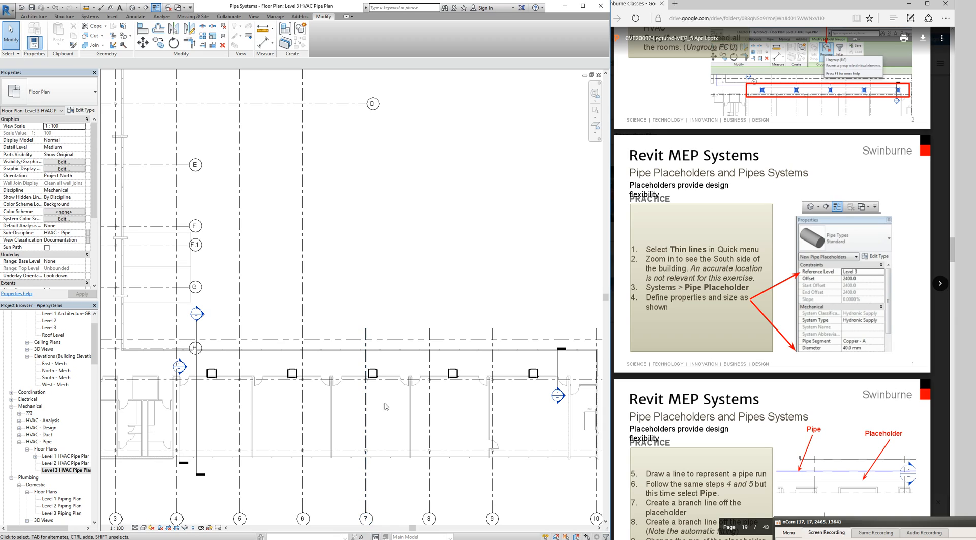
left_click(687, 266)
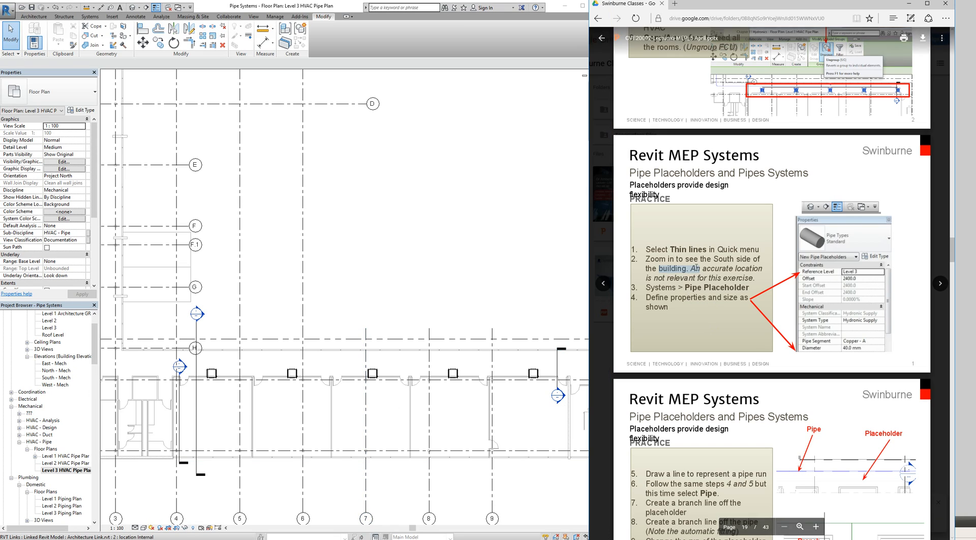
left_click_drag(659, 268, 748, 279)
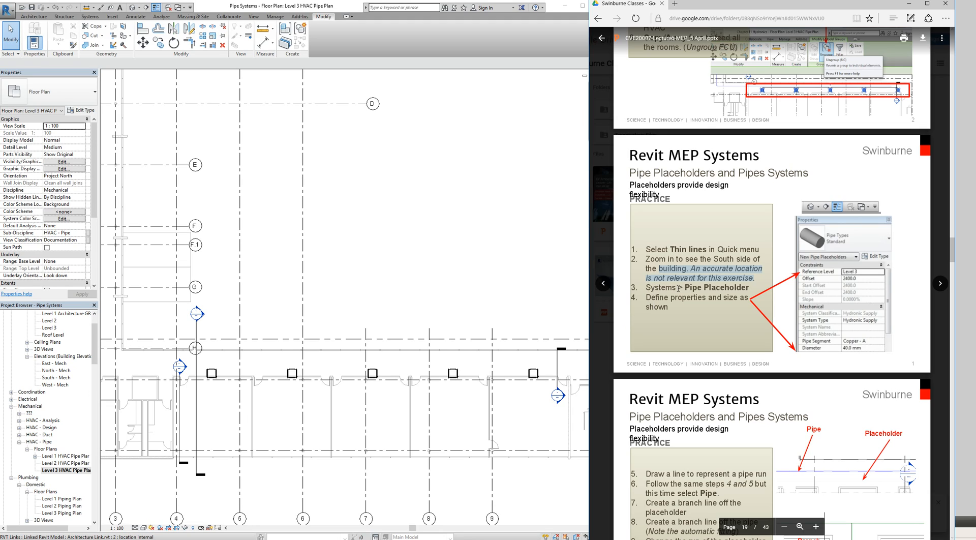
Start a Pipe Placeholder on Level 3 with an offset of 2400 mm and a diameter of 40 mm.
left_click(89, 17)
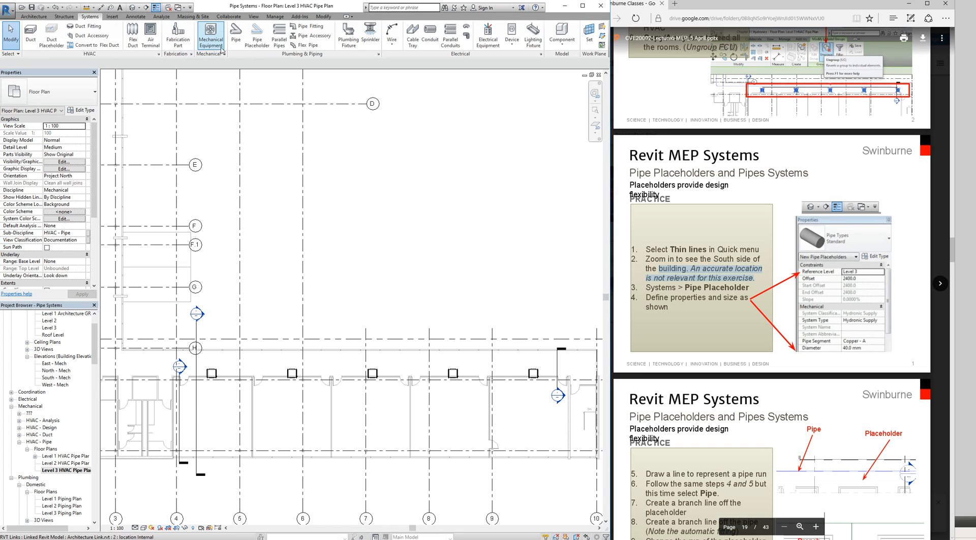
left_click(257, 44)
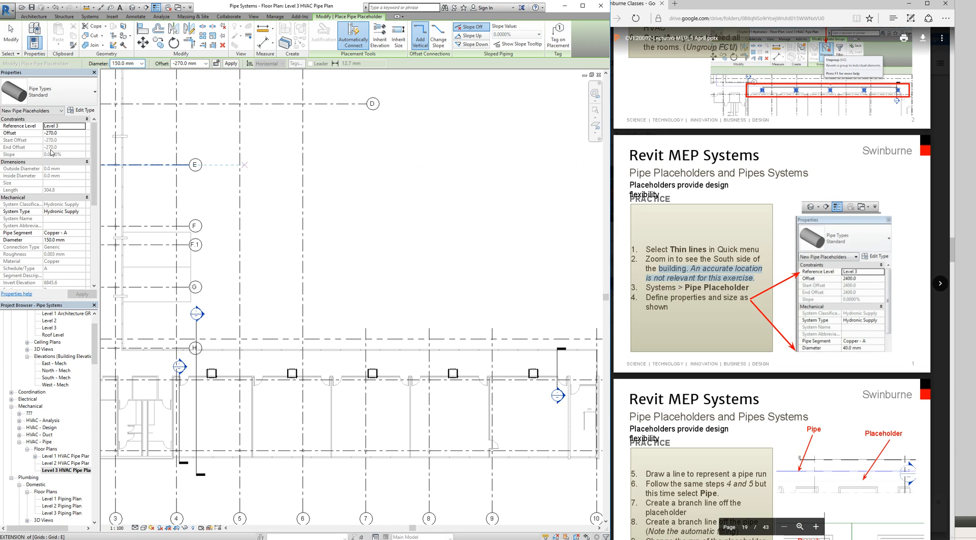
left_click(63, 133)
type("240")
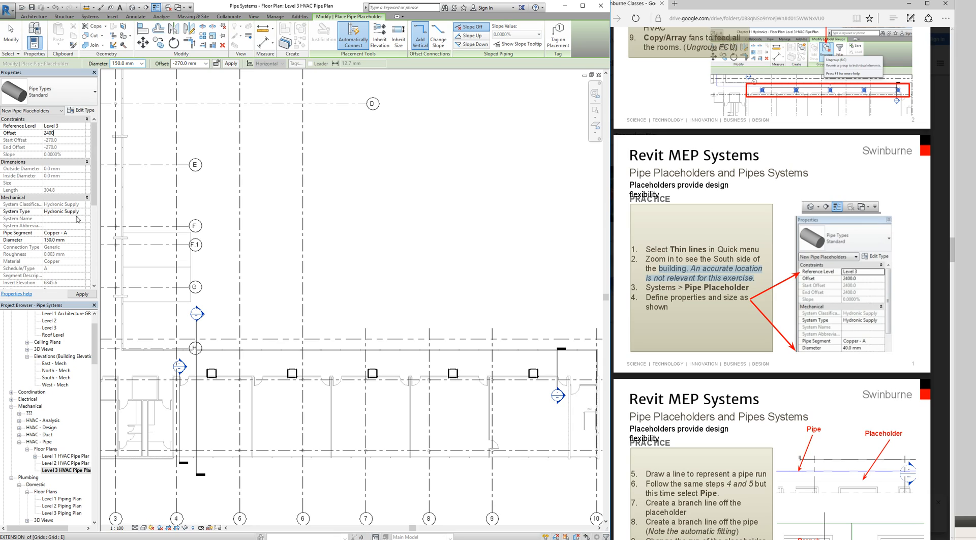
left_click(74, 240)
type("40")
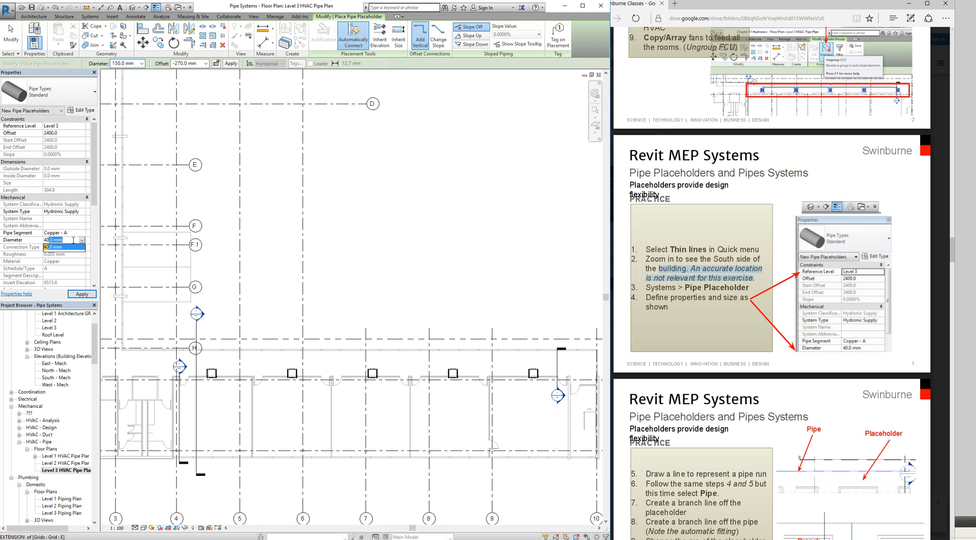
key("Return")
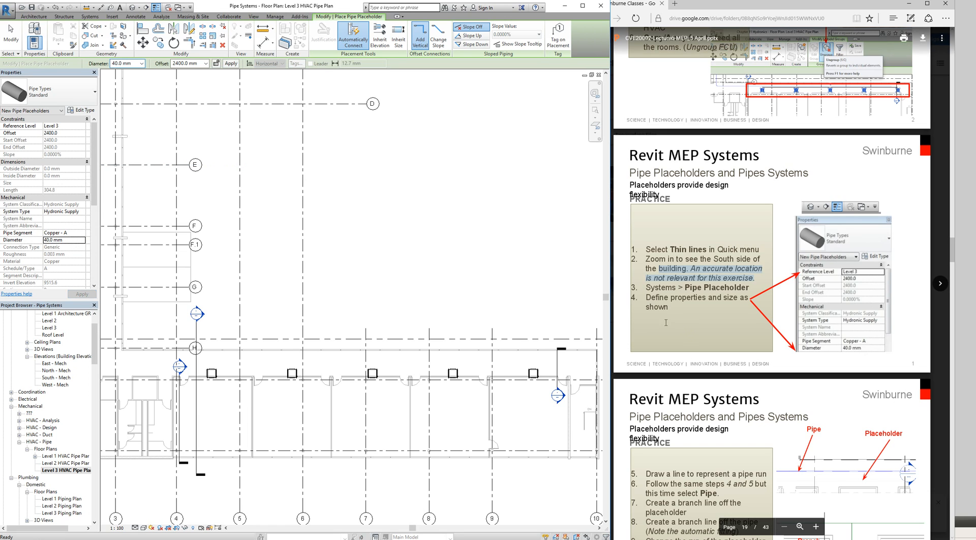
Advance the slides to the pipe run instructions and draw a horizontal placeholder north of the fan coil units, from just east of grid 7 to near grid 5.
scroll(656, 320, "up", 1)
scroll(655, 321, "down", 3)
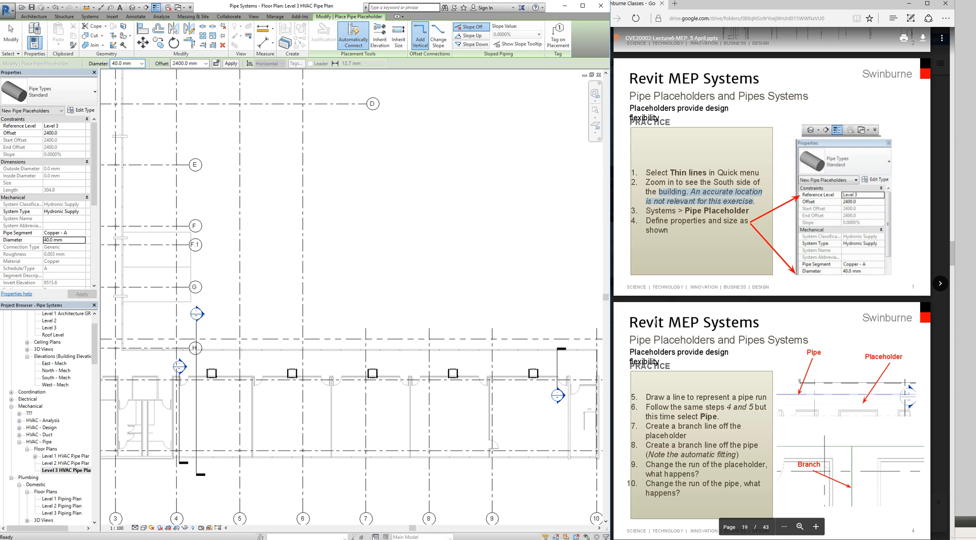
scroll(676, 376, "down", 3)
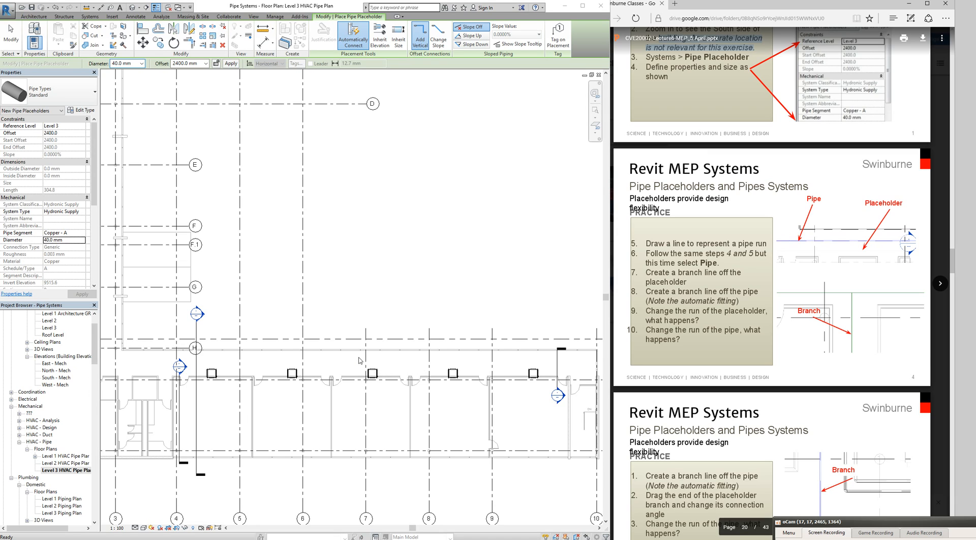
left_click(386, 360)
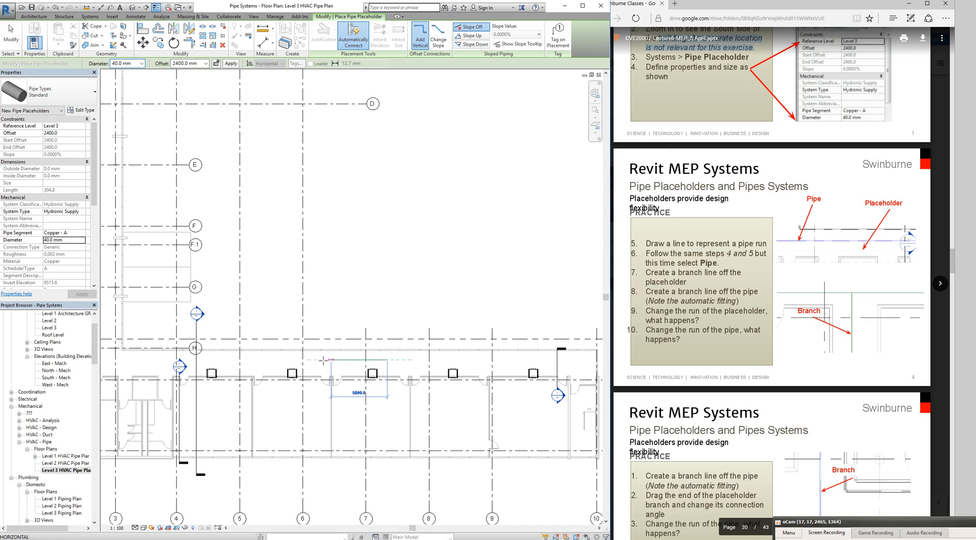
left_click(243, 359)
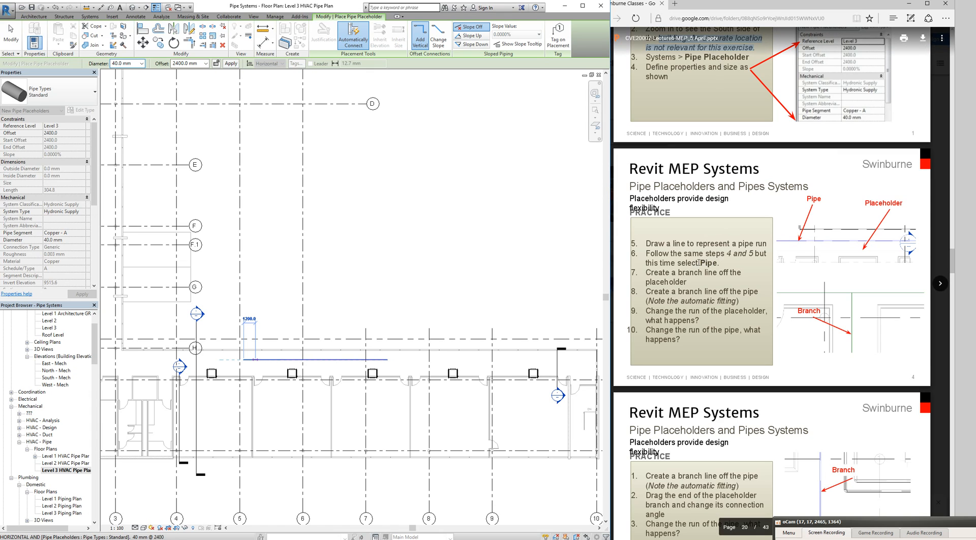
End the placeholder run and draw a 40 mm horizontal pipe on Level 2 with a 250 mm offset, just south of the placeholder.
scroll(700, 261, "up", 2)
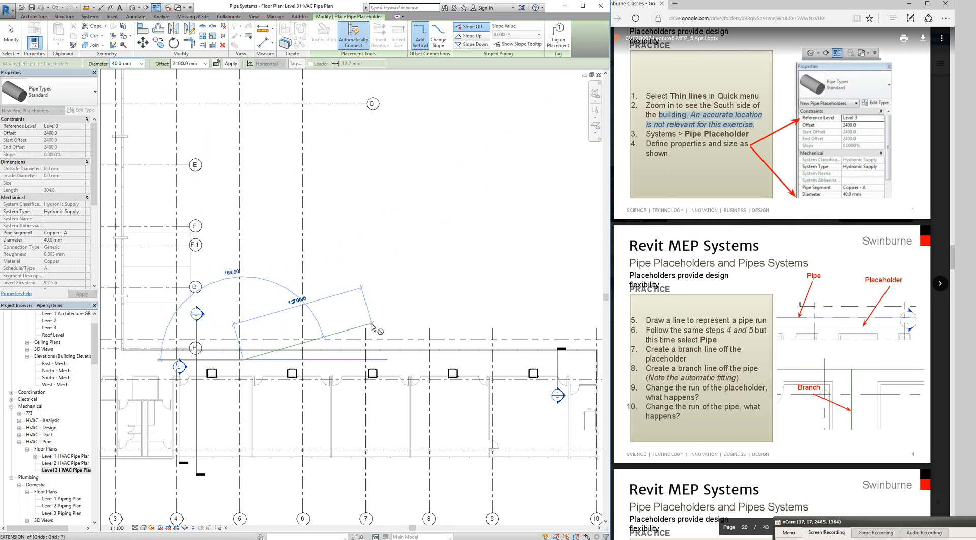
key("Escape")
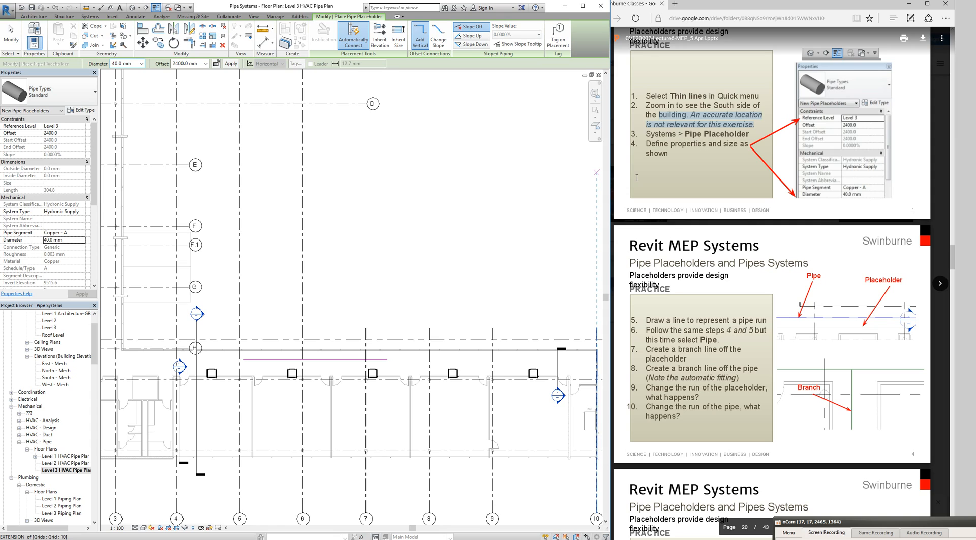
left_click(96, 18)
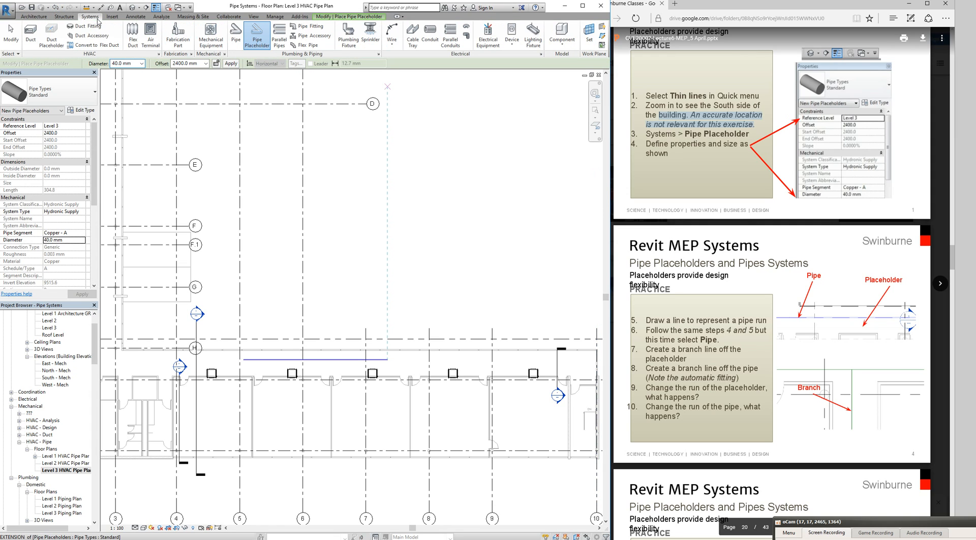
left_click(234, 41)
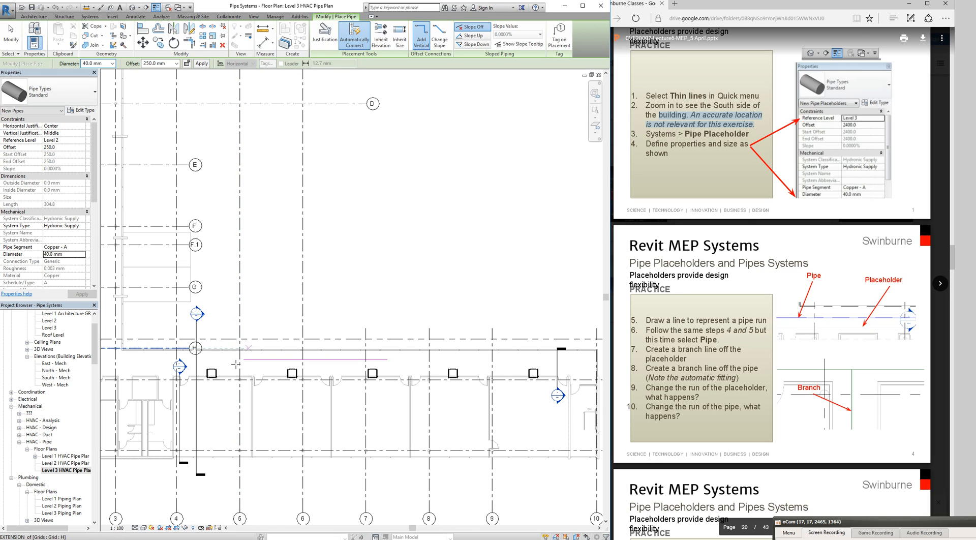
scroll(244, 352, "up", 2)
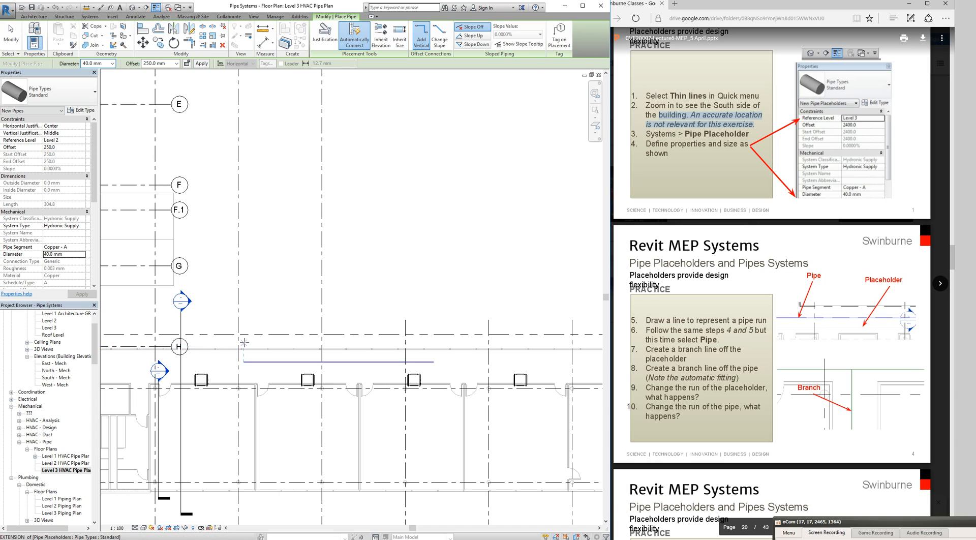
left_click(244, 372)
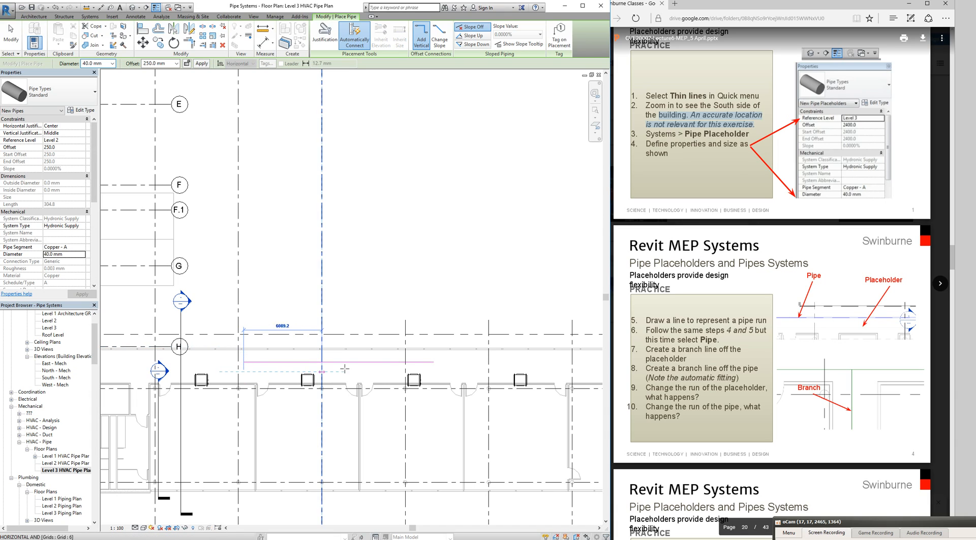
left_click(421, 366)
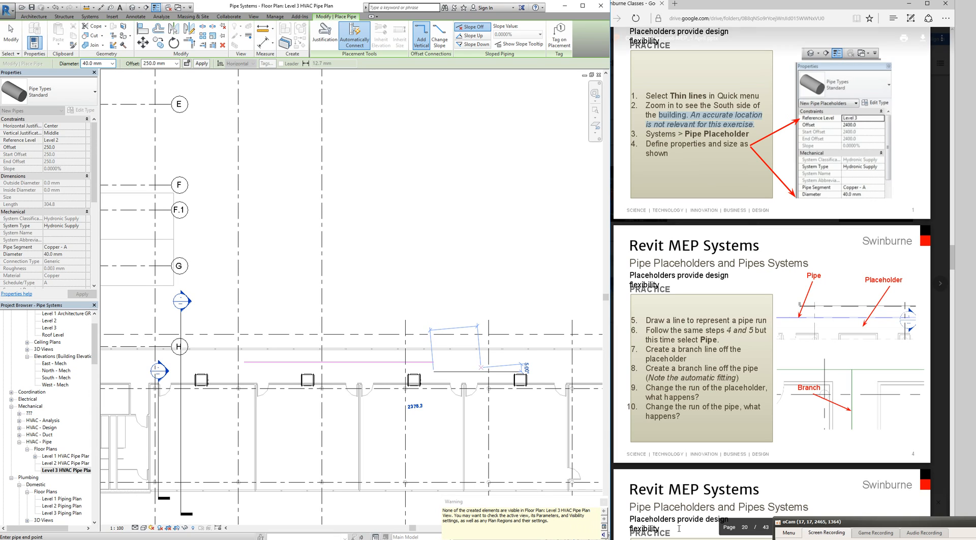
key("Escape")
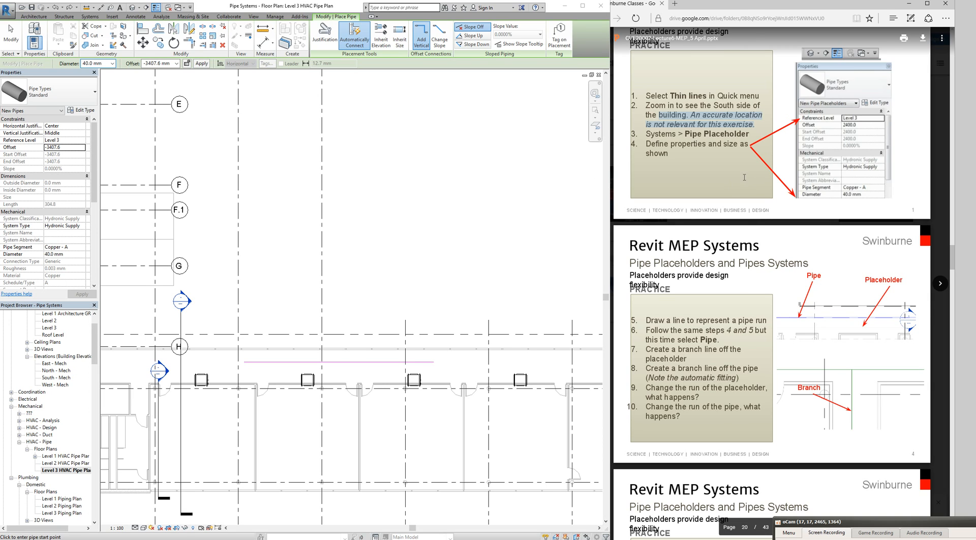
Set the offset for new pipes to 2400 mm on Level 3, matching the slide's properties.
scroll(825, 441, "up", 3)
scroll(777, 415, "up", 3)
scroll(776, 416, "down", 3)
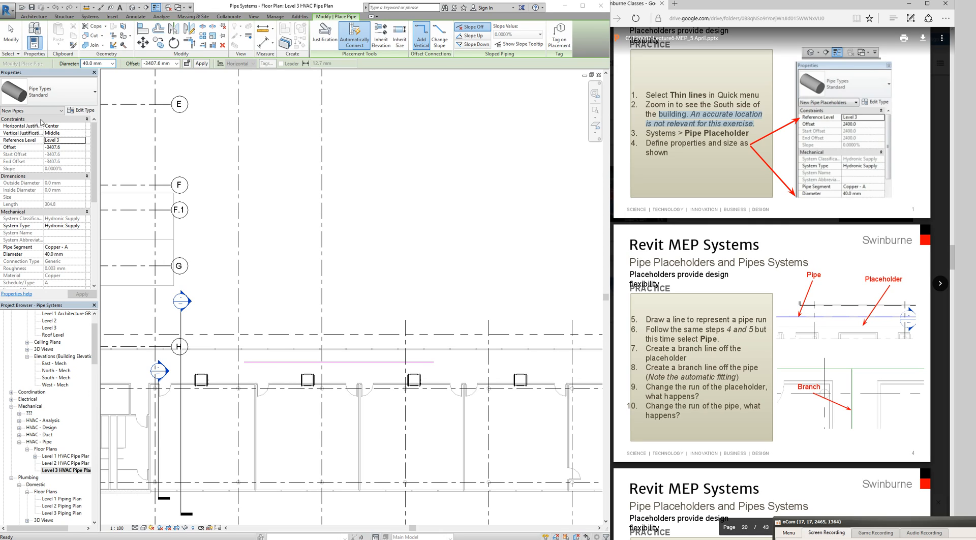
left_click(59, 147)
left_click_drag(67, 147, 43, 146)
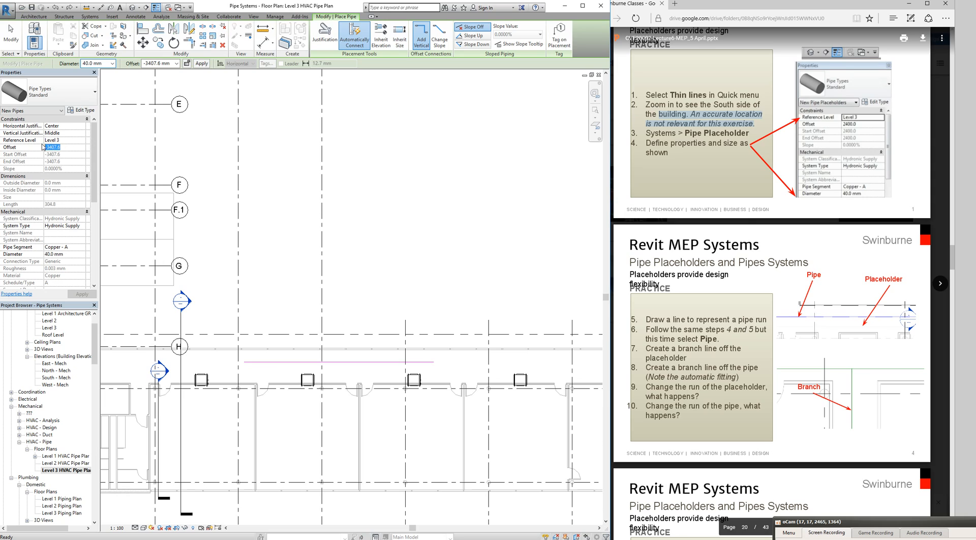
type("2400")
left_click(46, 148)
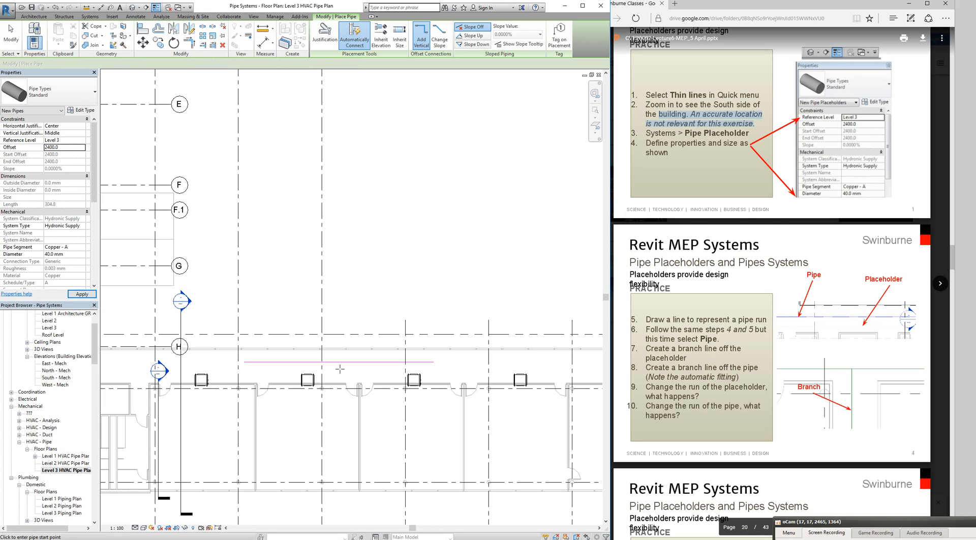
Draw a 40 mm horizontal pipe just south of the placeholder, parallel to it and about as long.
left_click(244, 371)
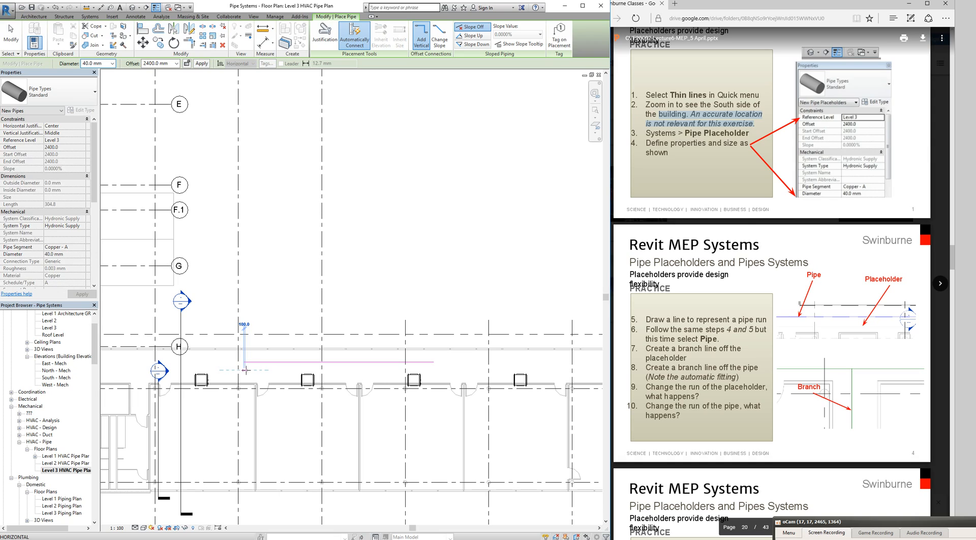
left_click(430, 369)
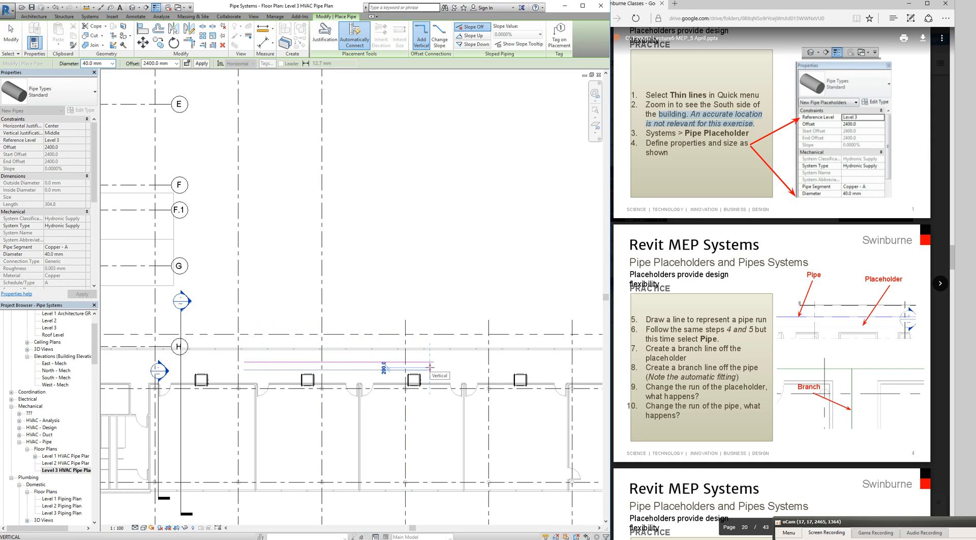
key("Escape")
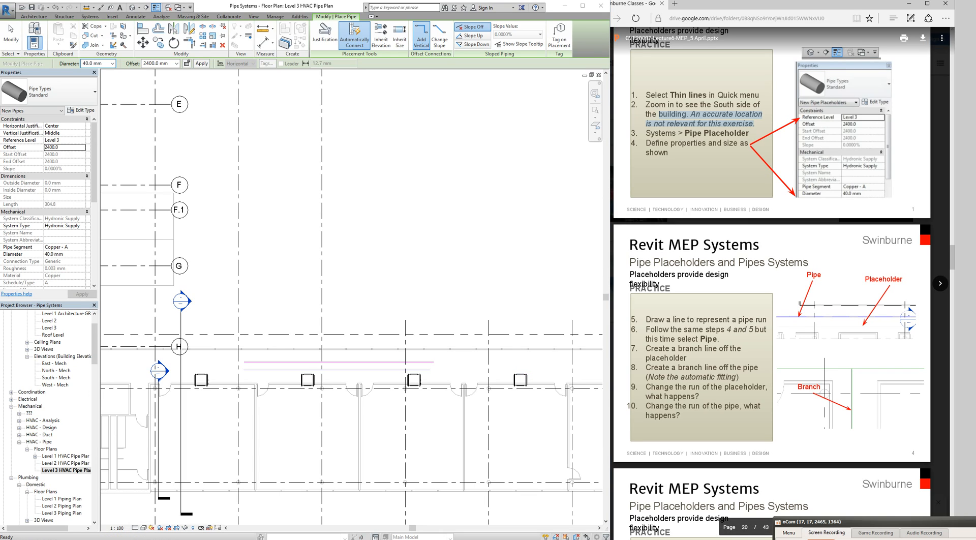
Set the detail level of the Level 3 HVAC pipe plan to Fine.
scroll(273, 367, "up", 3)
scroll(266, 370, "up", 2)
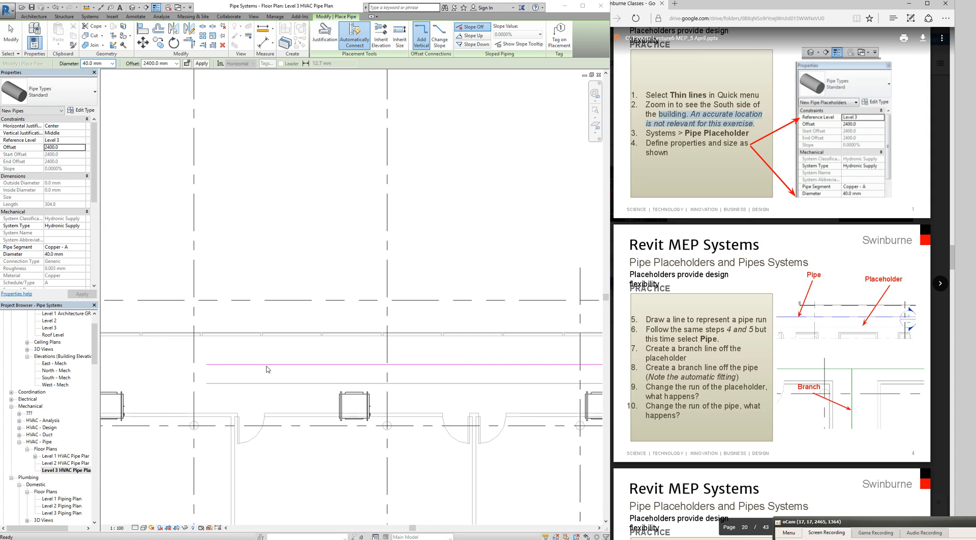
scroll(248, 379, "up", 1)
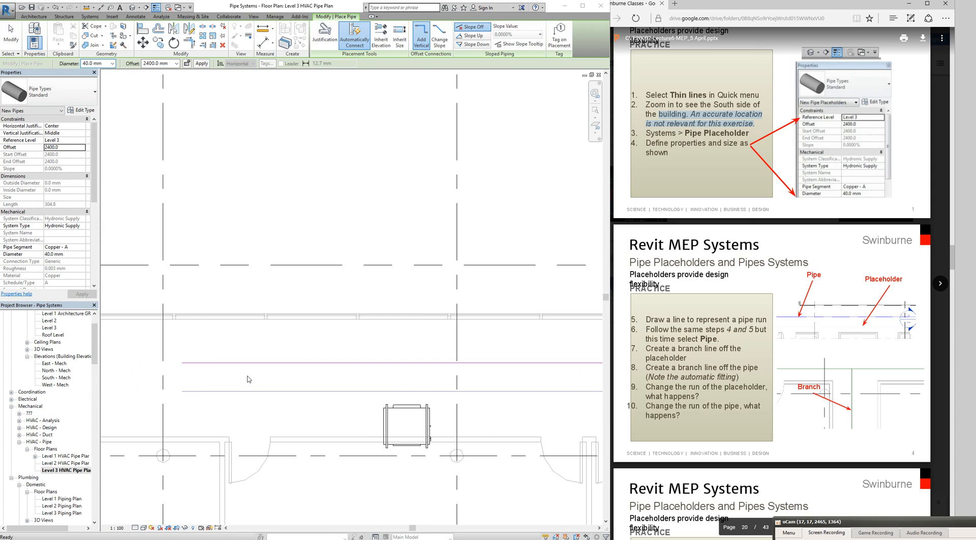
left_click(136, 528)
left_click(145, 519)
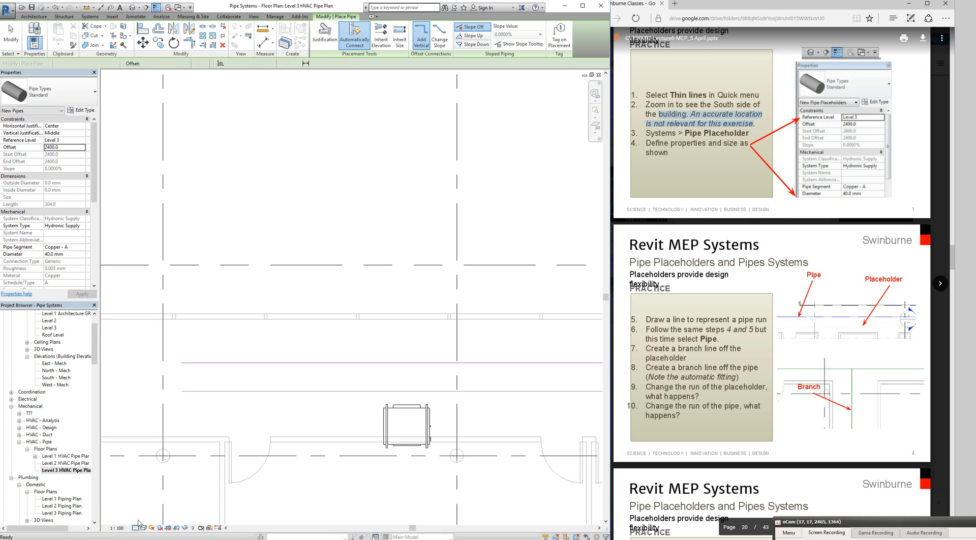
Compare the ends of the placeholder and the pipe up close and set the plan's visual style to Shaded.
scroll(198, 388, "up", 4)
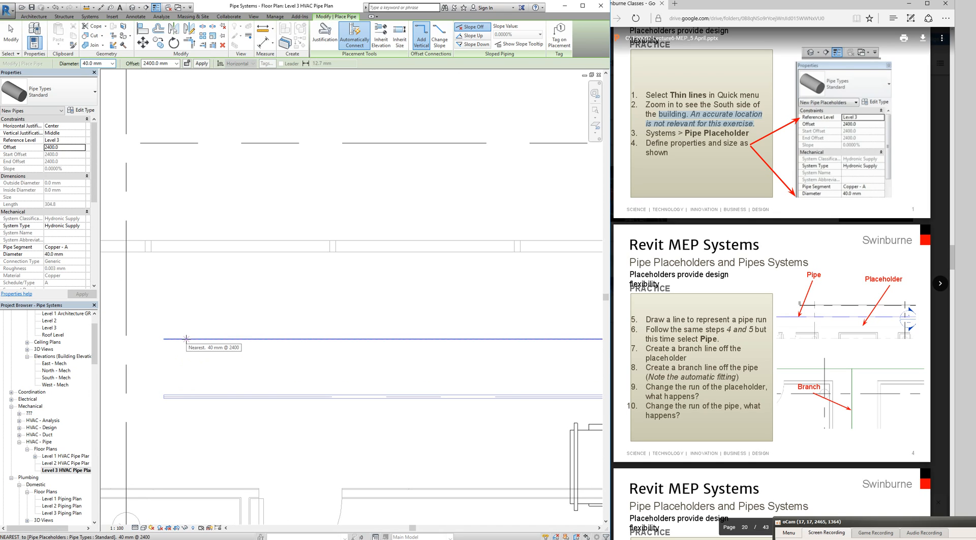
scroll(186, 338, "up", 1)
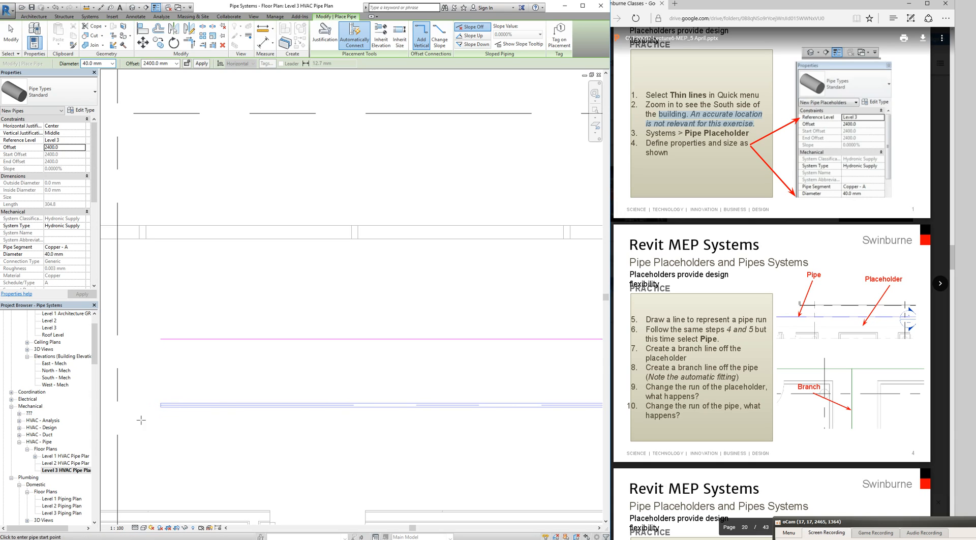
scroll(155, 400, "up", 2)
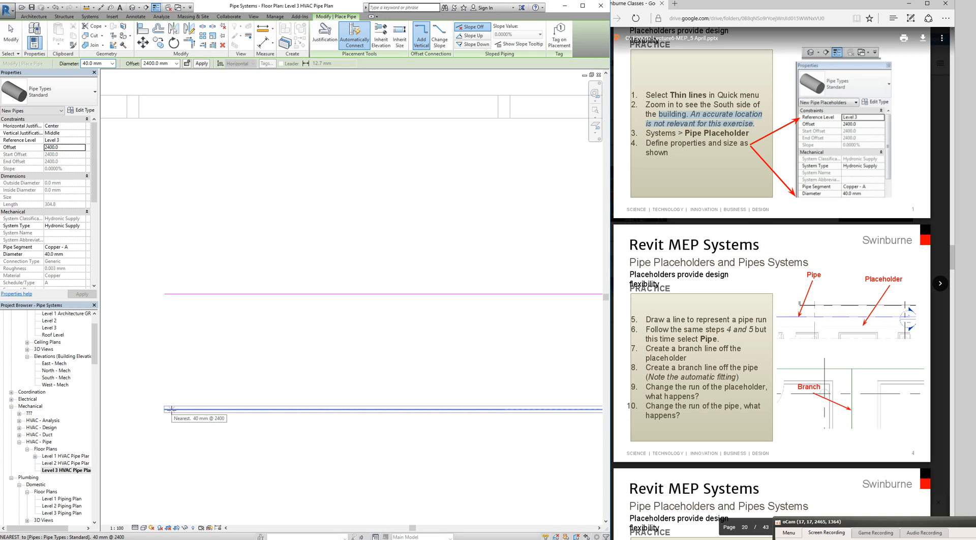
left_click(143, 528)
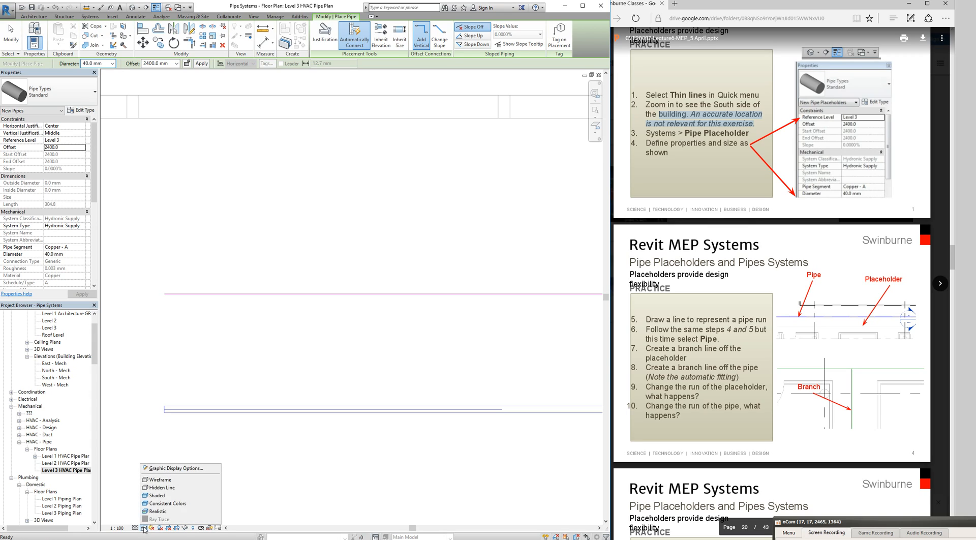
left_click(153, 495)
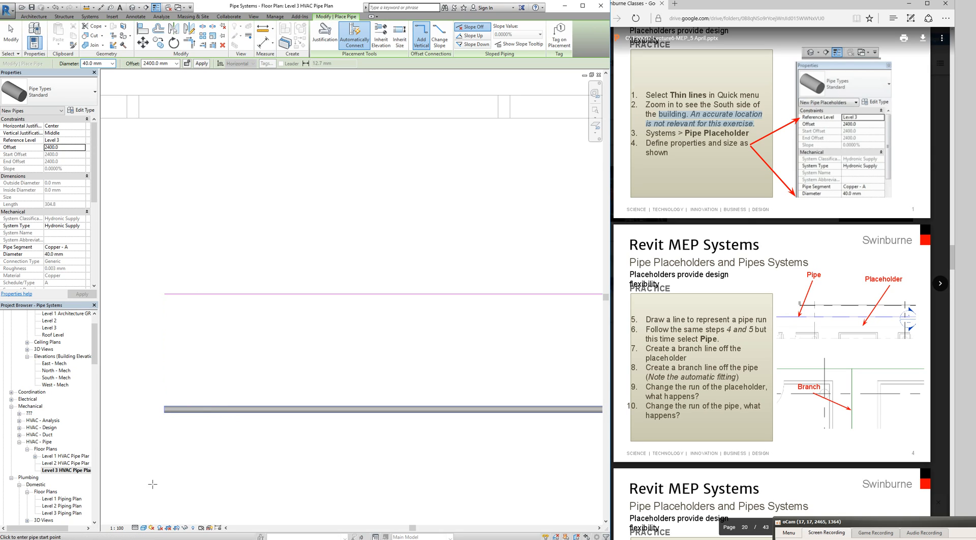
Draw a 40 mm Pipe Placeholder branch straight north from the horizontal placeholder, ending north of the horizontal grid line.
scroll(169, 437, "down", 2)
scroll(170, 437, "down", 4)
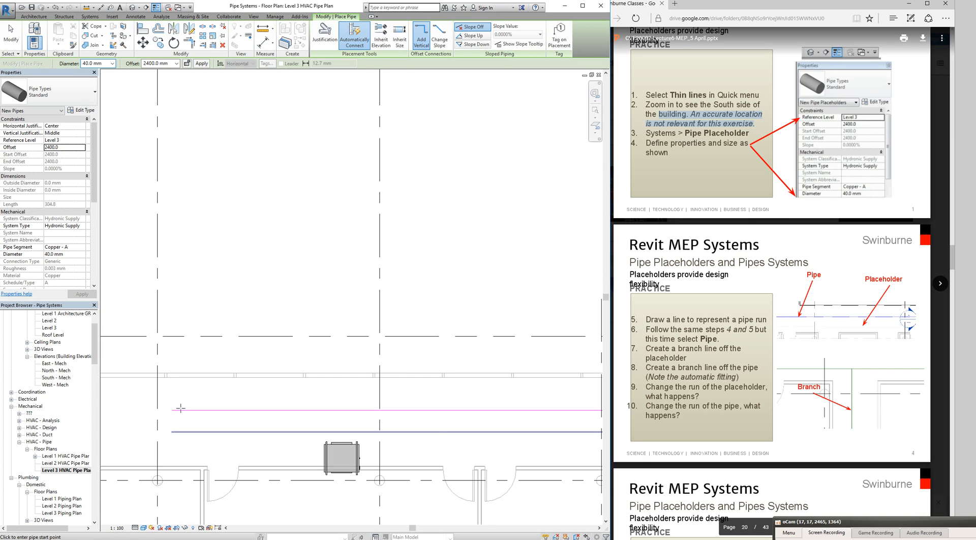
scroll(186, 428, "up", 1)
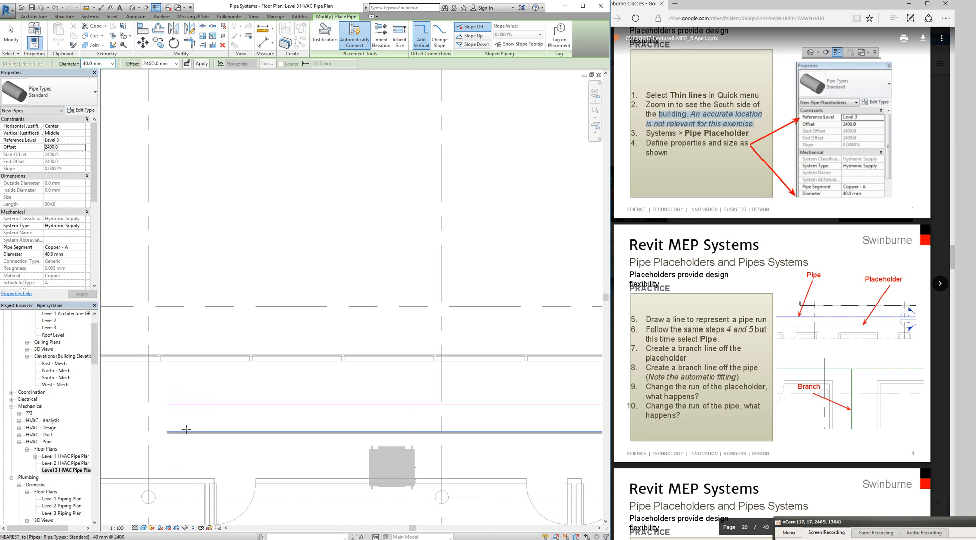
scroll(170, 431, "up", 3)
scroll(166, 432, "down", 4)
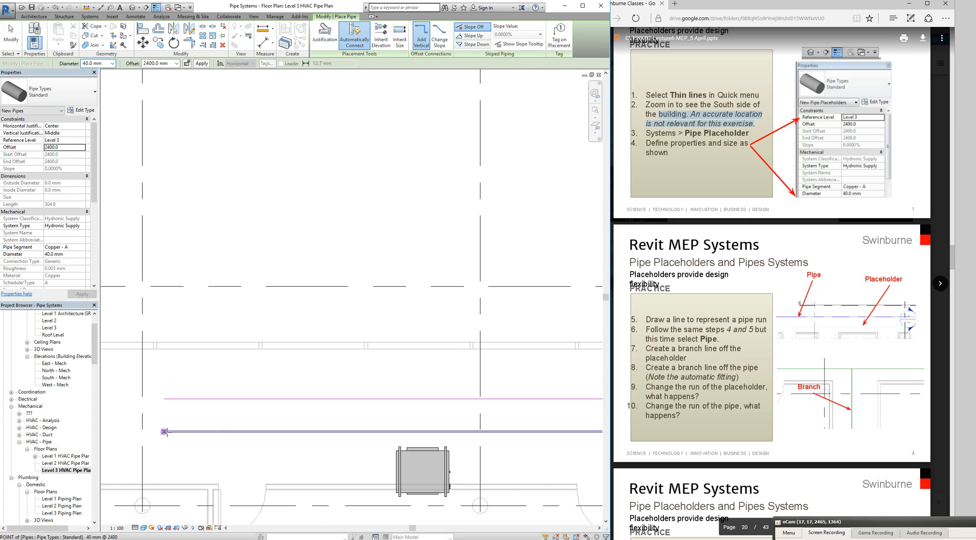
middle_click_drag(249, 421, 226, 368)
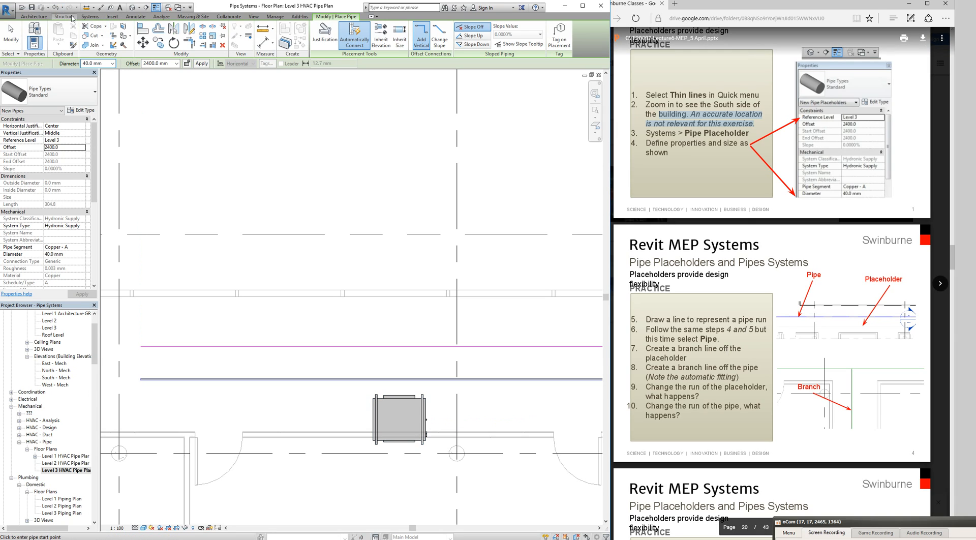
left_click(90, 16)
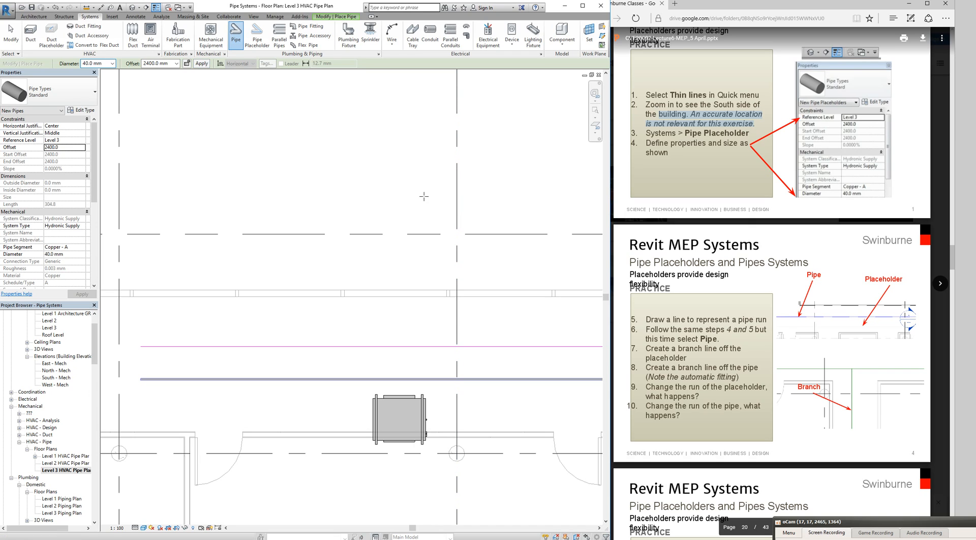
left_click(258, 35)
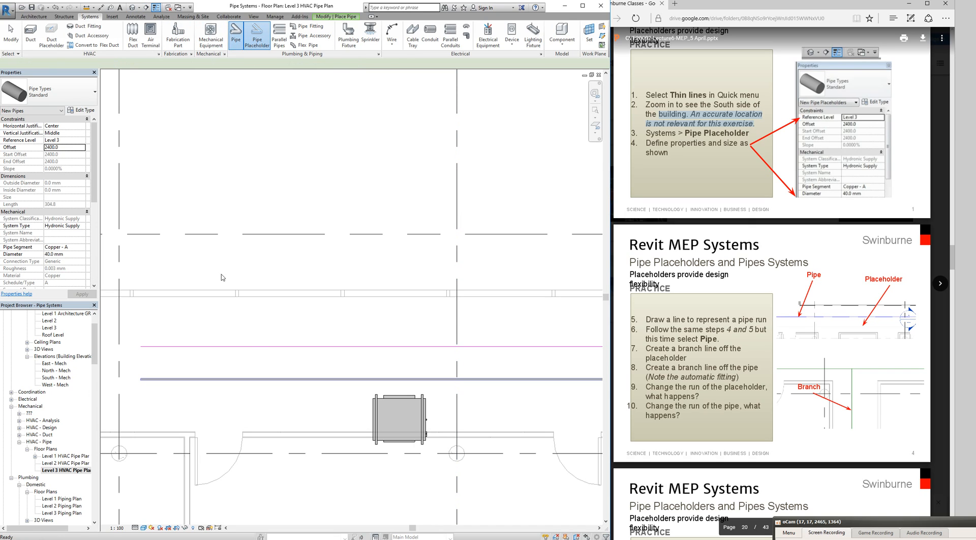
left_click(240, 347)
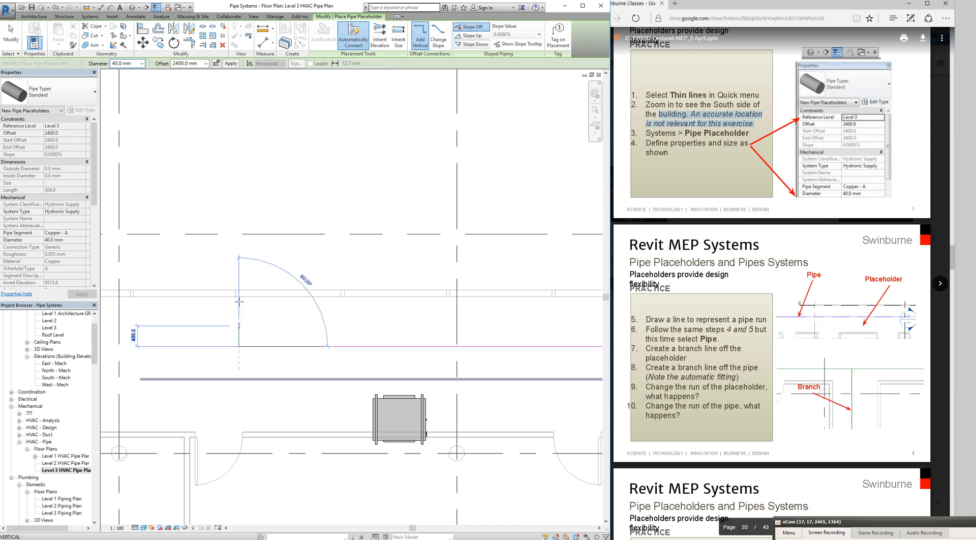
left_click(237, 199)
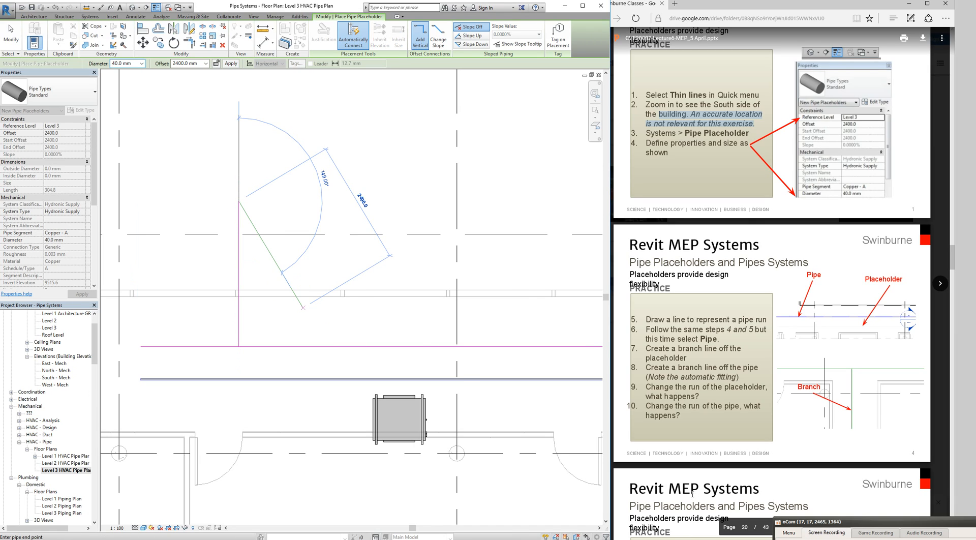
key("Escape")
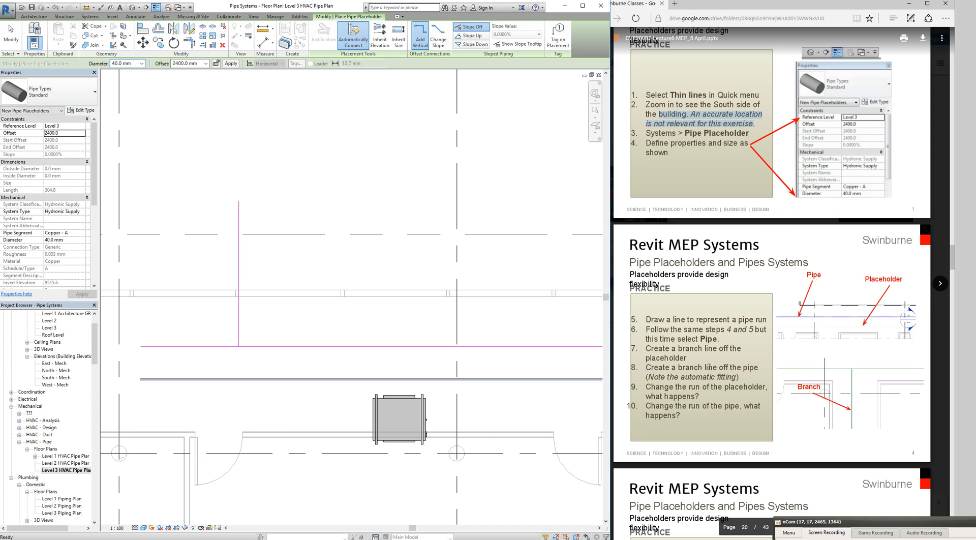
Draw a 40 mm pipe branch about 1220 mm long straight south from the horizontal pipe, in line with the placeholder branch.
scroll(155, 262, "down", 1)
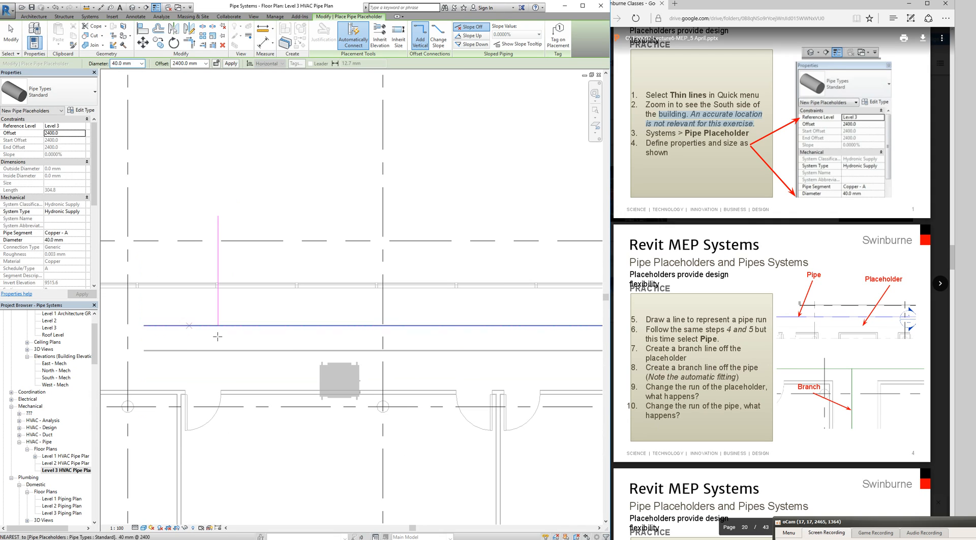
scroll(214, 332, "up", 1)
scroll(207, 326, "up", 2)
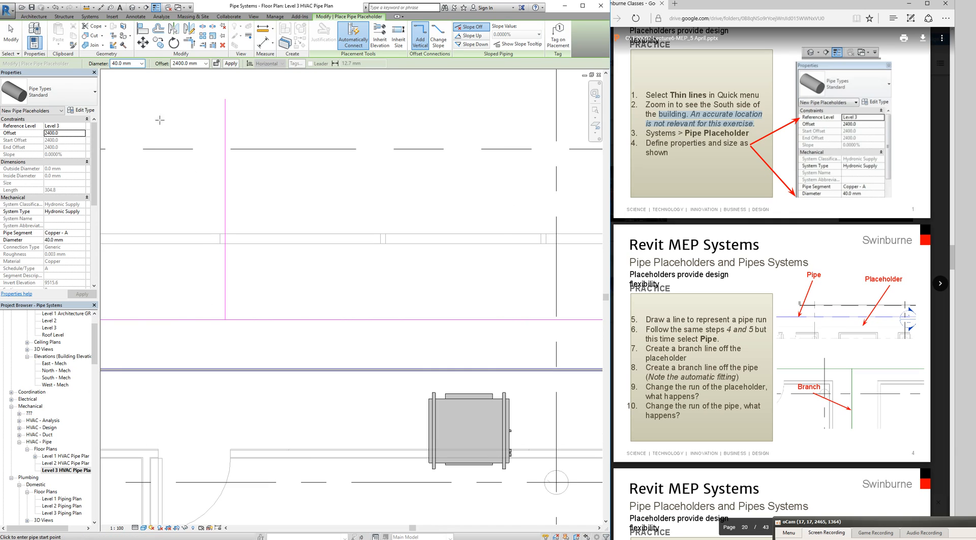
left_click(90, 16)
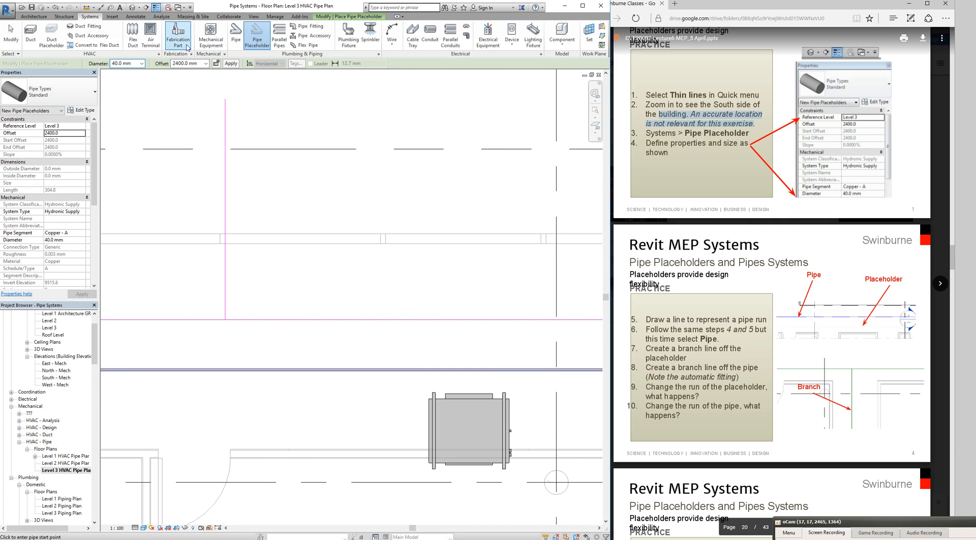
left_click(237, 40)
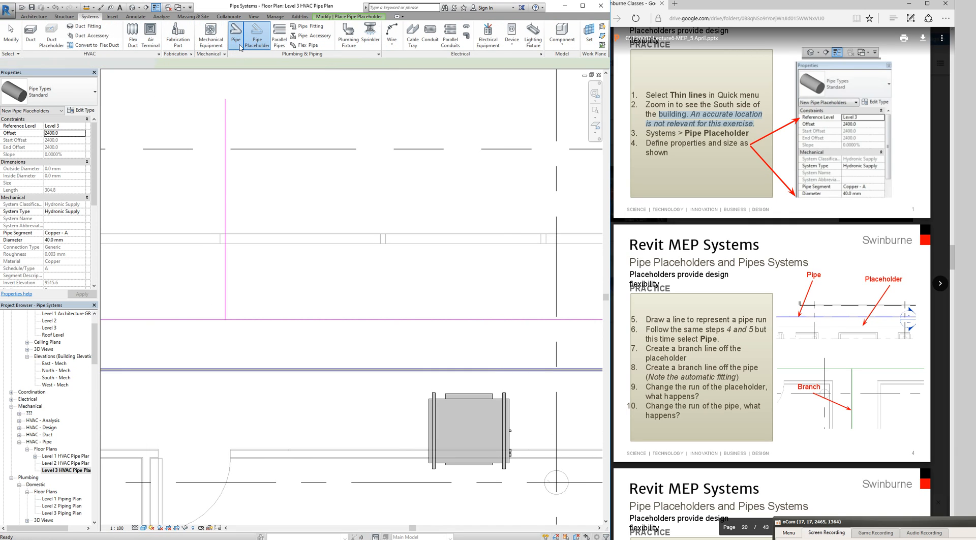
left_click(225, 371)
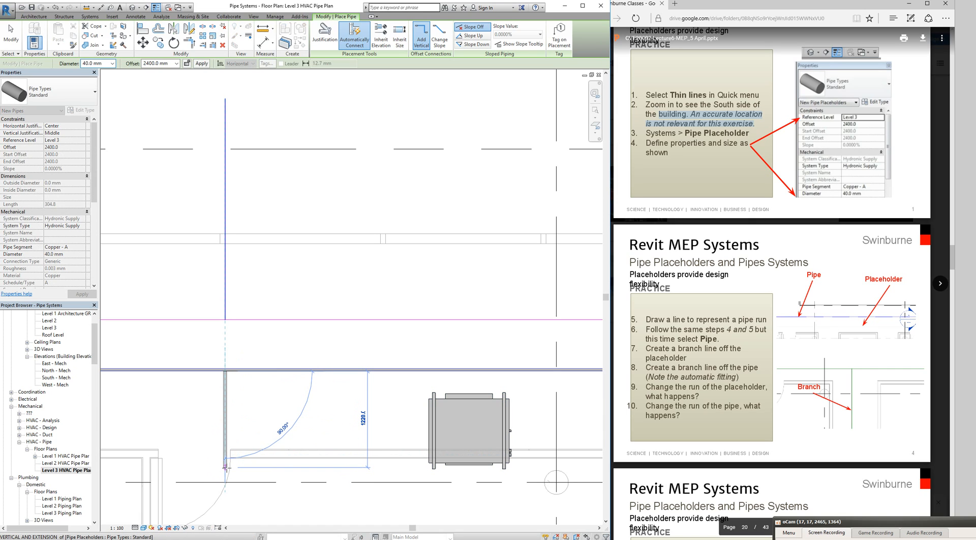
left_click(225, 467)
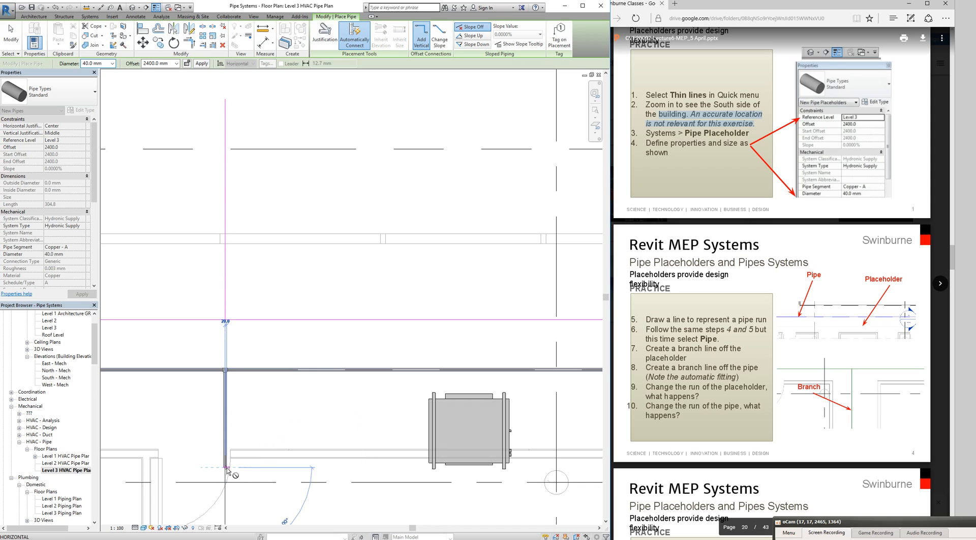
key("Escape")
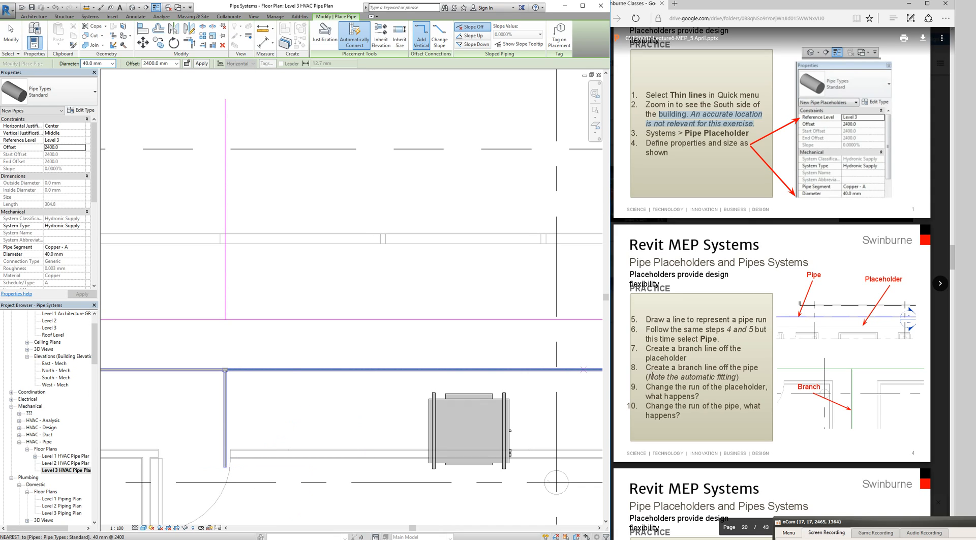
Examine up close how the branch joins the horizontal pipe and compare it with the placeholder's branch connection.
scroll(214, 325, "up", 3)
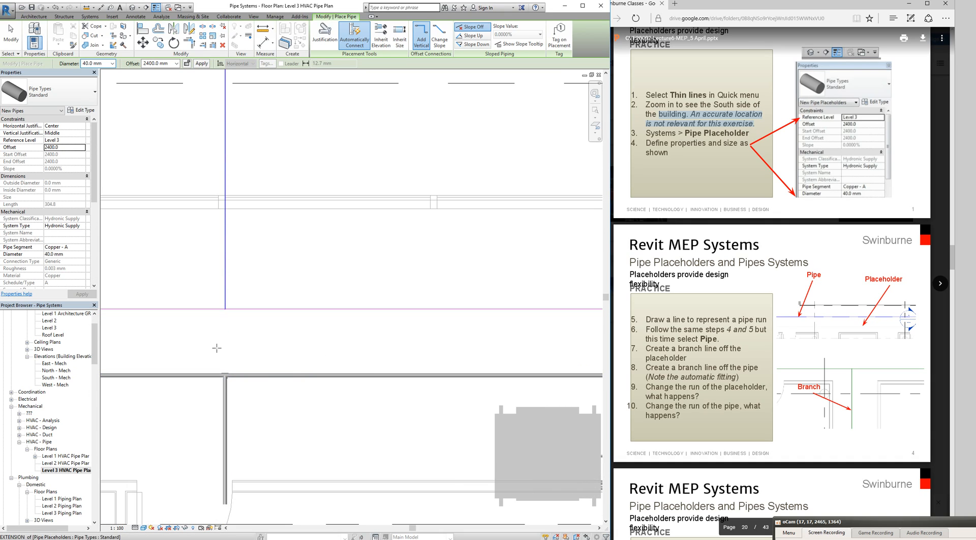
scroll(214, 325, "up", 2)
scroll(209, 288, "up", 3)
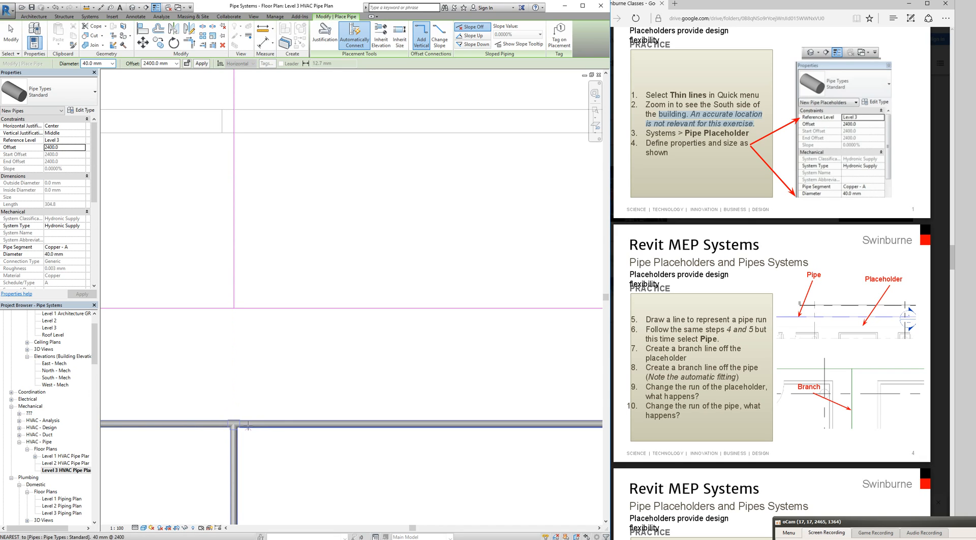
scroll(224, 422, "up", 2)
scroll(224, 422, "up", 1)
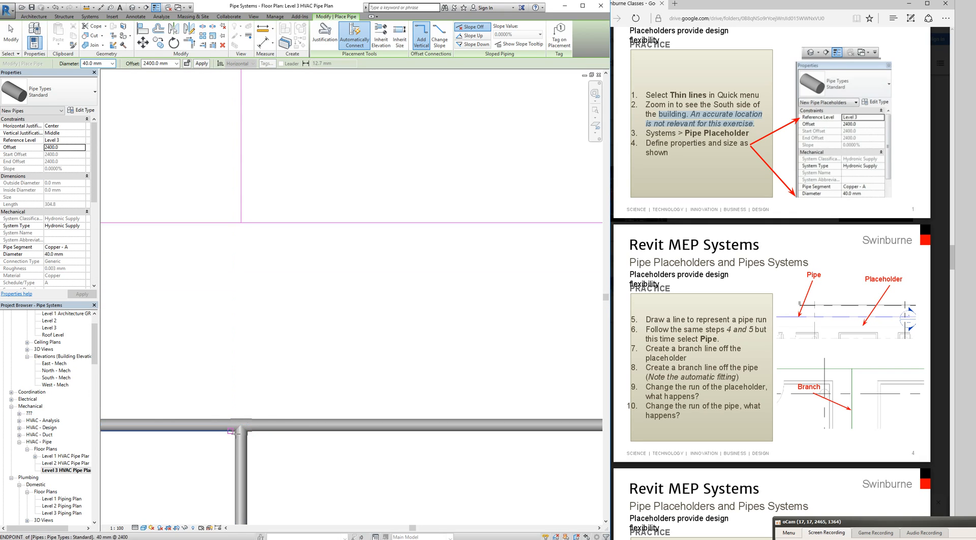
scroll(225, 409, "down", 4)
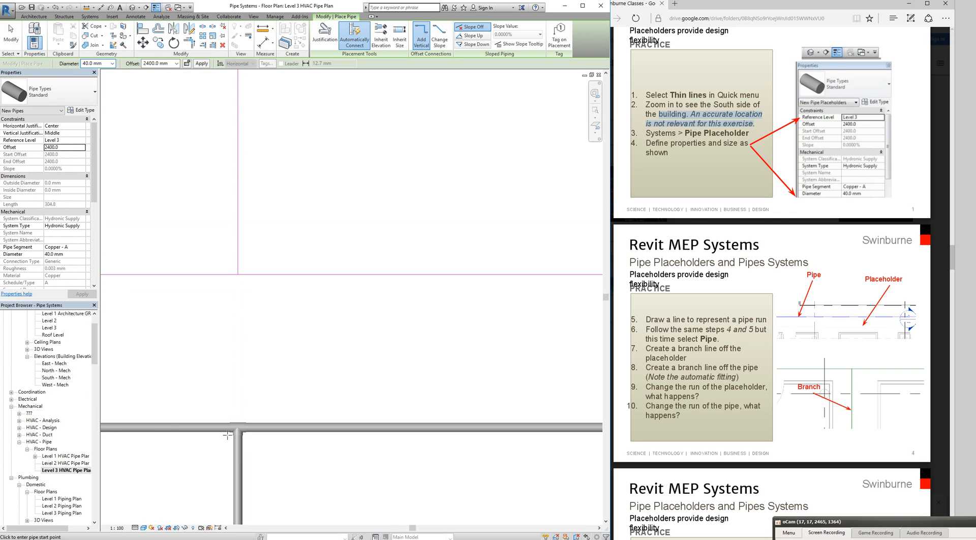
scroll(227, 405, "up", 5)
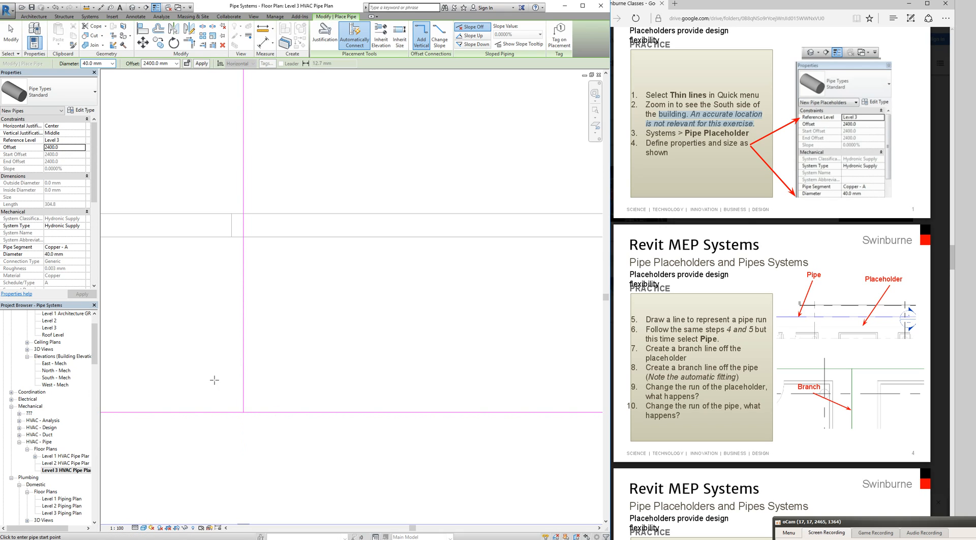
scroll(214, 389, "down", 4)
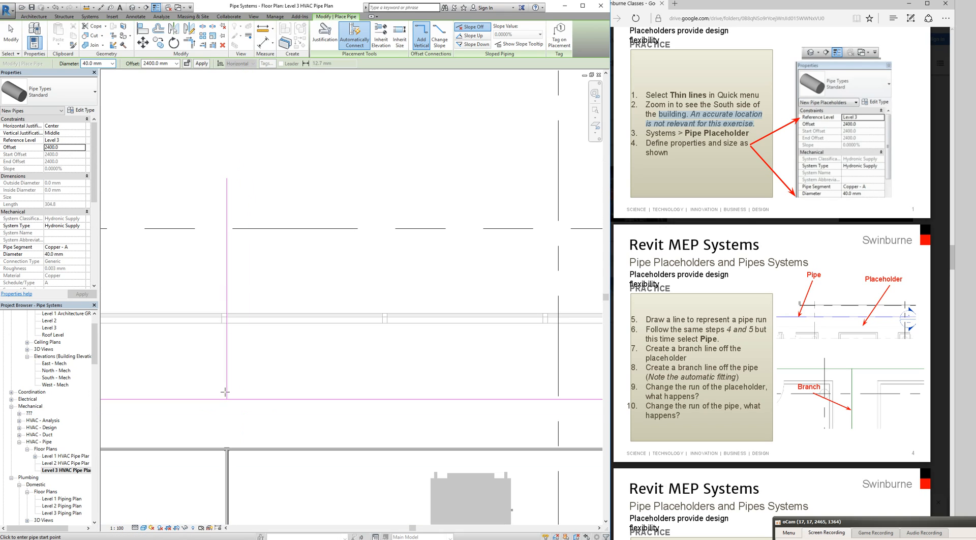
Shorten the horizontal placeholder by moving its west end to the branch junction so the two form a corner.
left_click(649, 387)
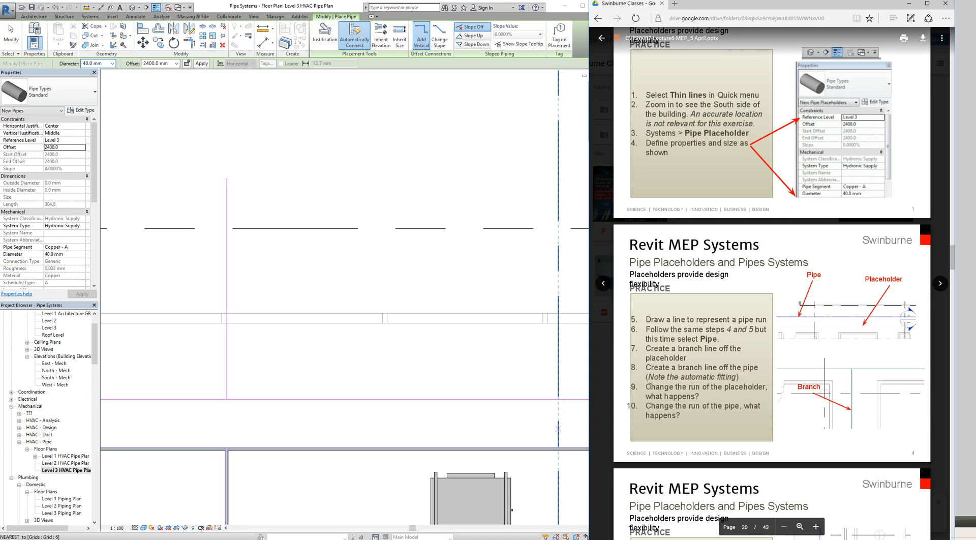
left_click_drag(649, 387, 703, 391)
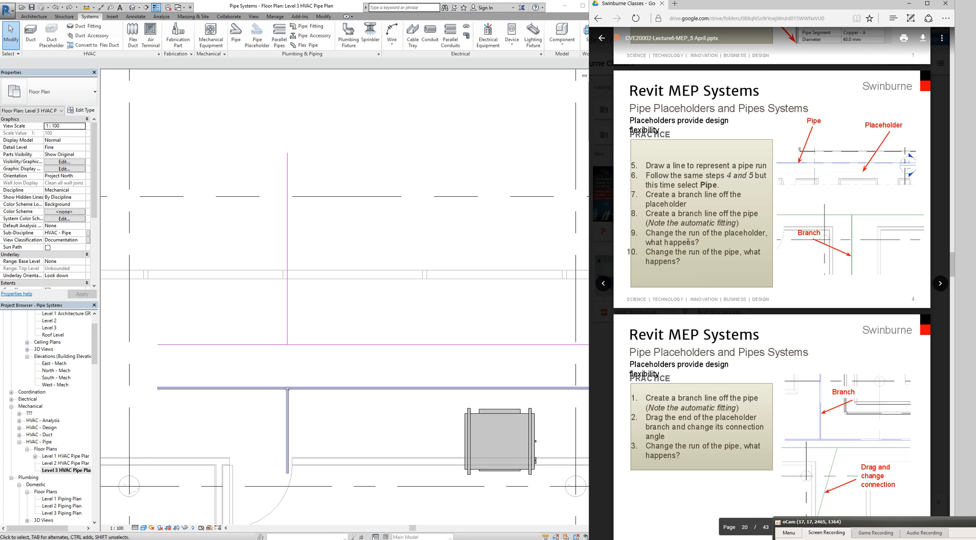
left_click(257, 349)
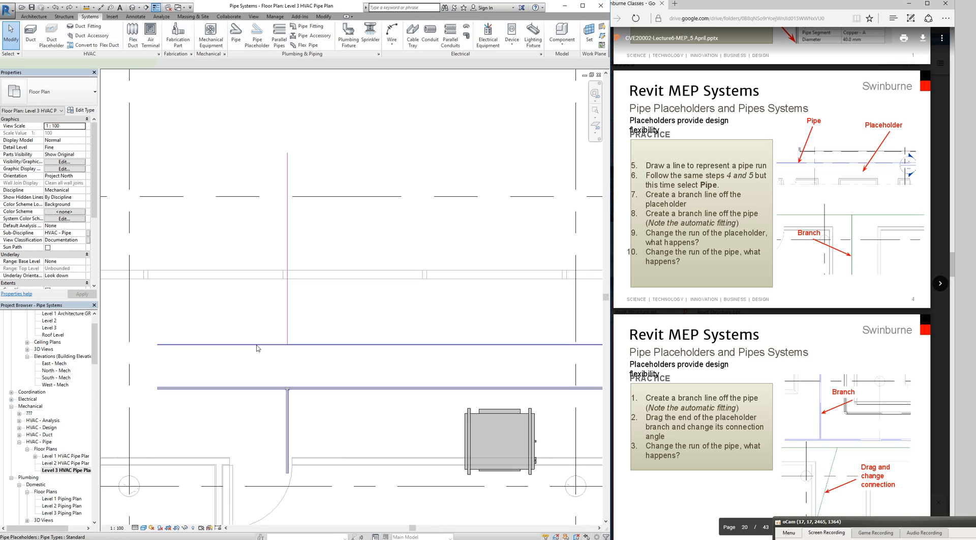
left_click(258, 349)
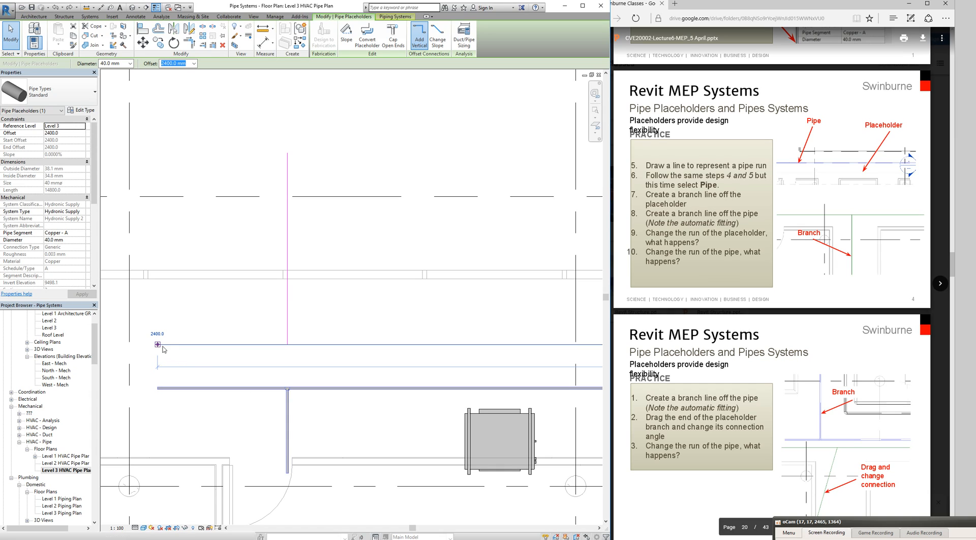
left_click_drag(157, 344, 288, 344)
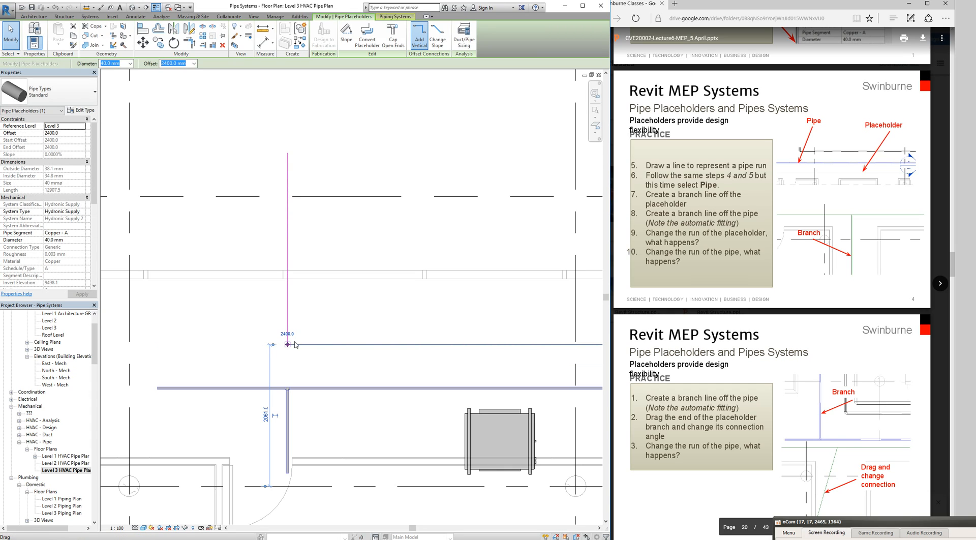
scroll(293, 339, "up", 5)
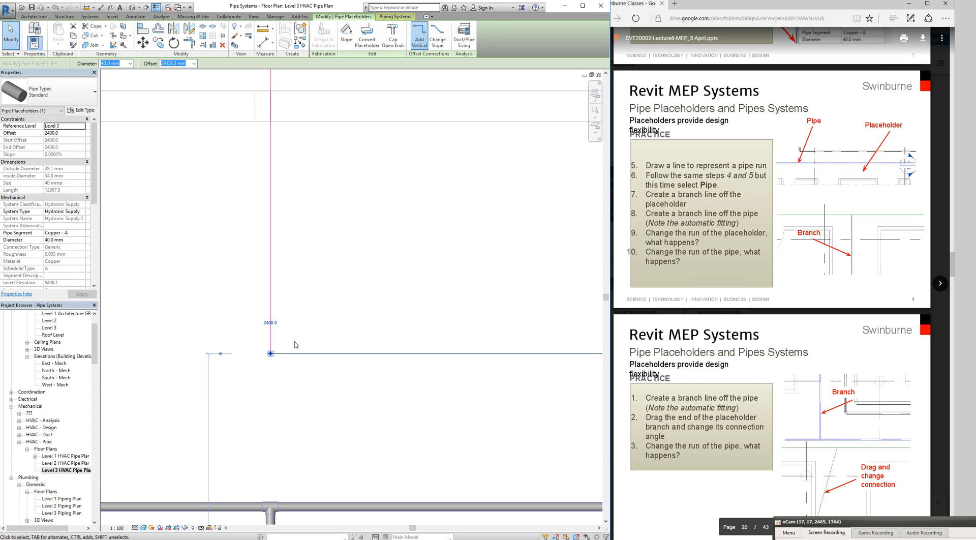
left_click(274, 368)
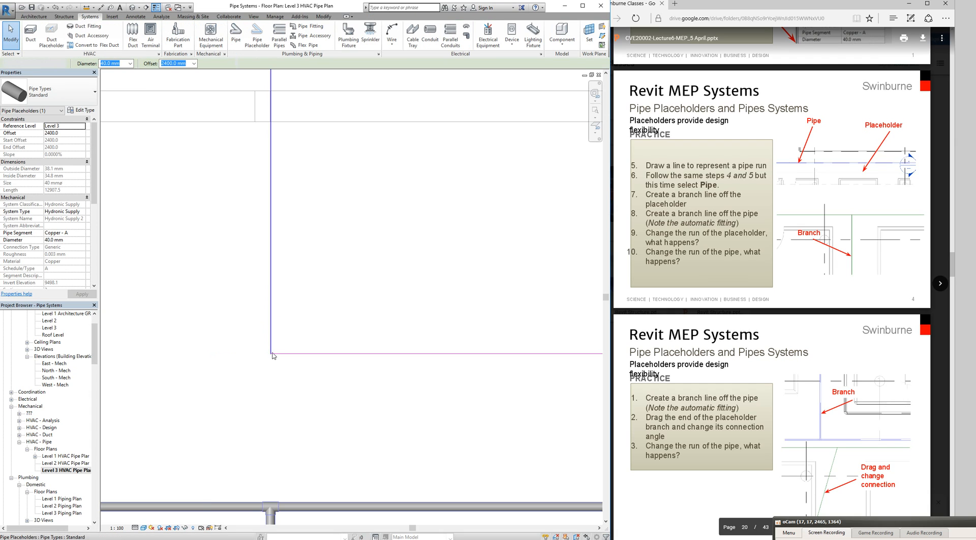
Delete the section of the horizontal pipe west of its branch.
scroll(276, 373, "down", 5)
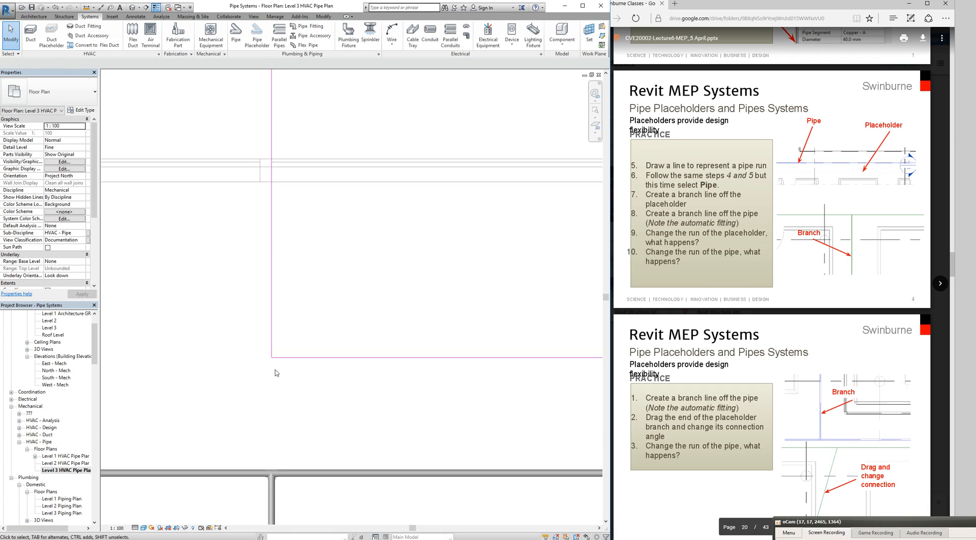
scroll(275, 373, "down", 4)
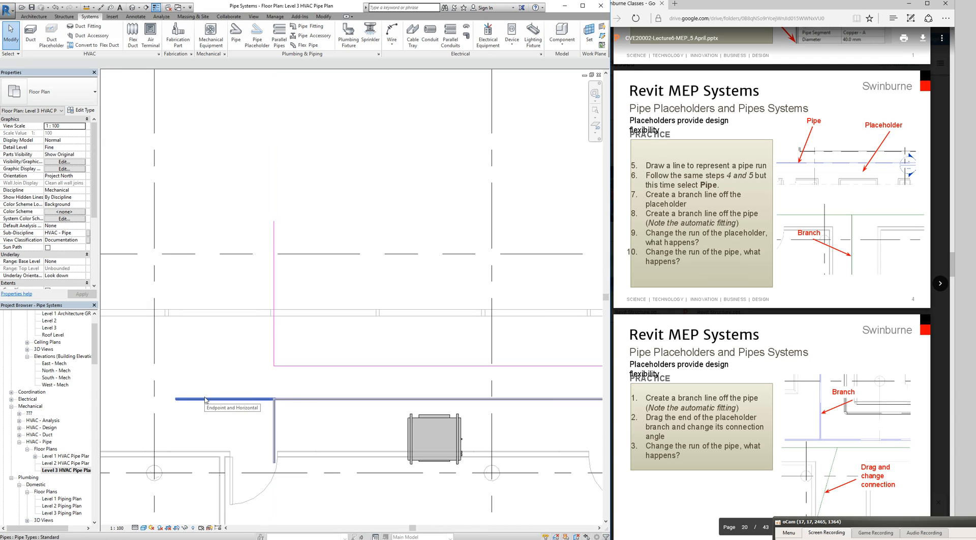
scroll(205, 400, "up", 2)
scroll(205, 399, "up", 2)
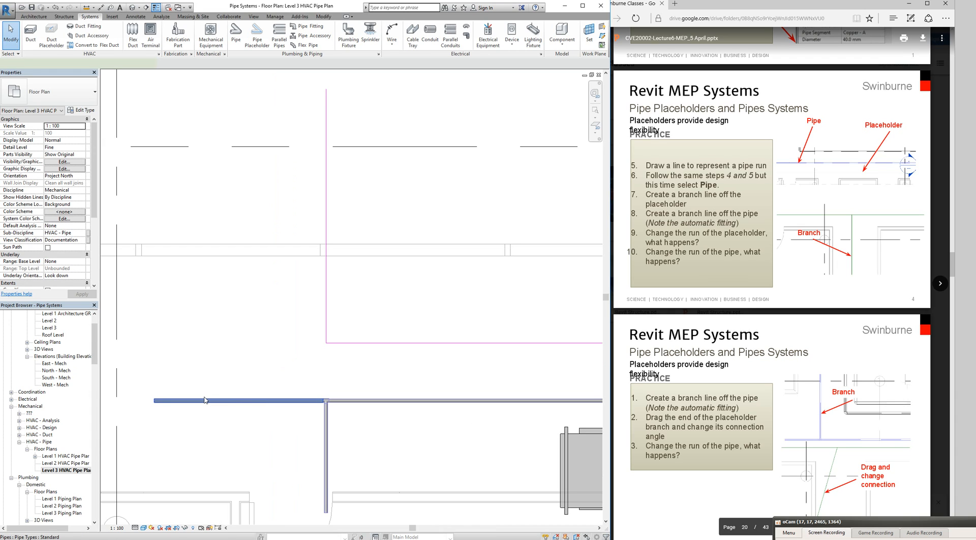
left_click(205, 400)
key("Delete")
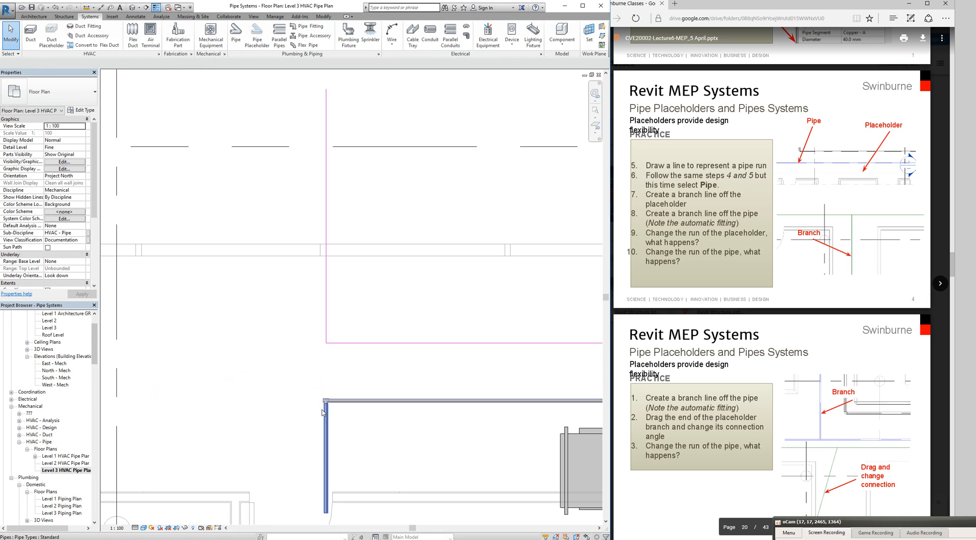
Examine the fitting at the pipe's west corner up close and compare it with the placeholder's corner.
scroll(320, 406, "up", 3)
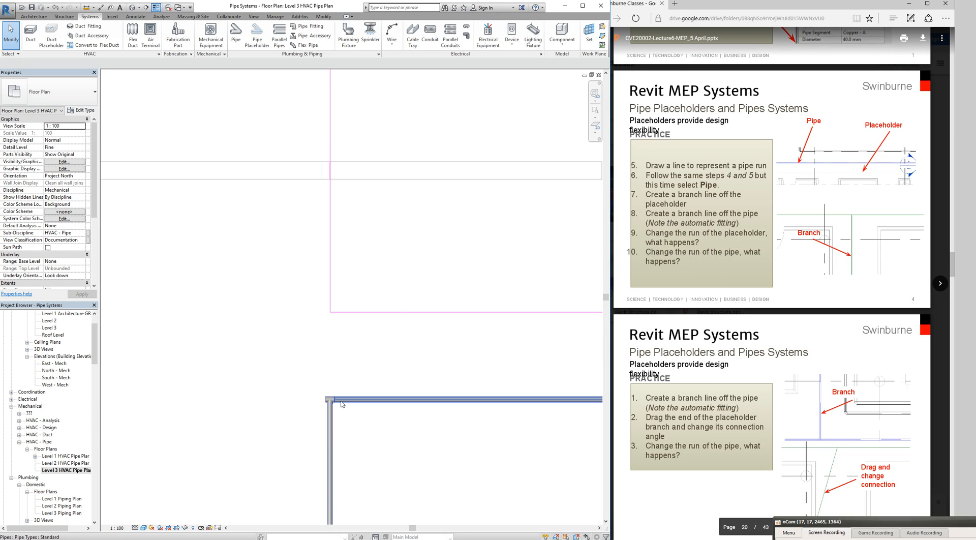
scroll(340, 402, "up", 2)
scroll(340, 402, "up", 1)
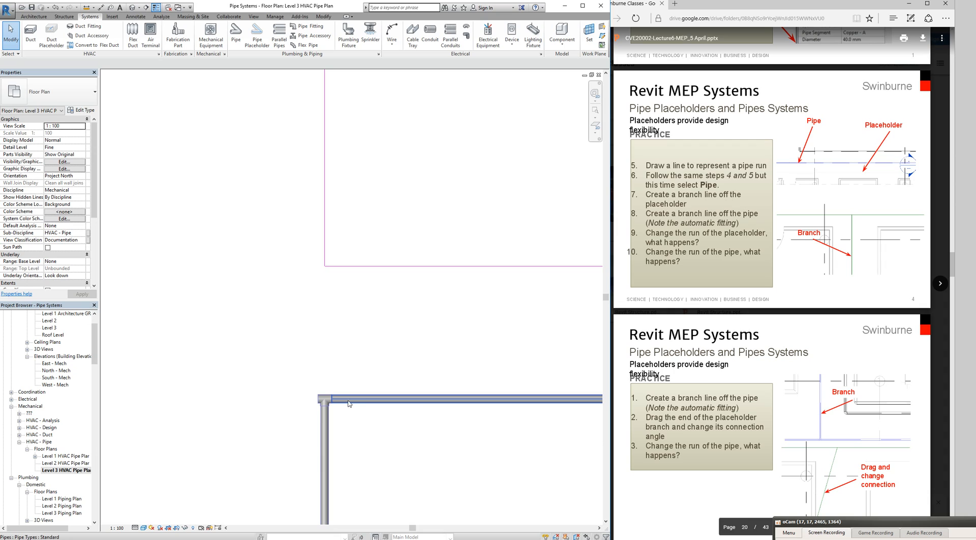
scroll(321, 422, "up", 2)
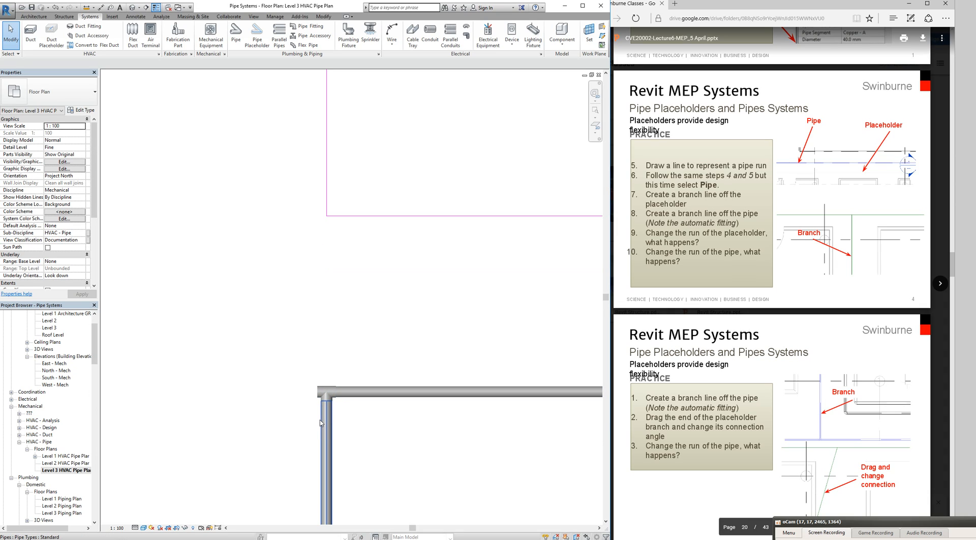
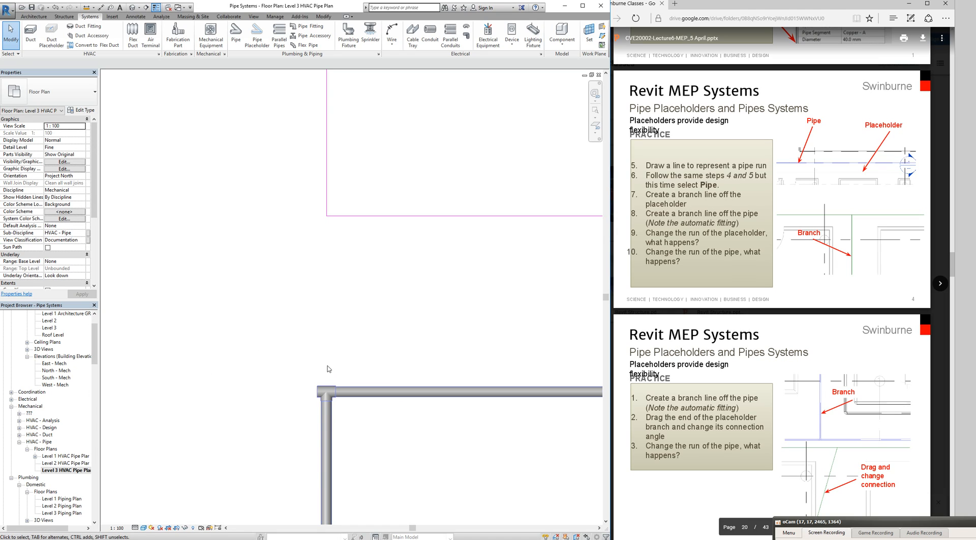
scroll(328, 368, "down", 4)
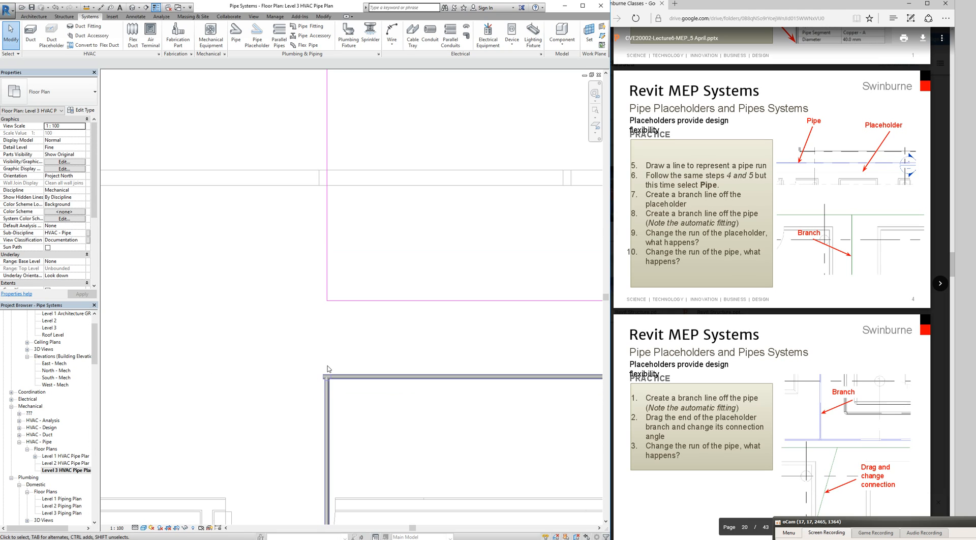
scroll(328, 369, "down", 2)
scroll(328, 366, "up", 2)
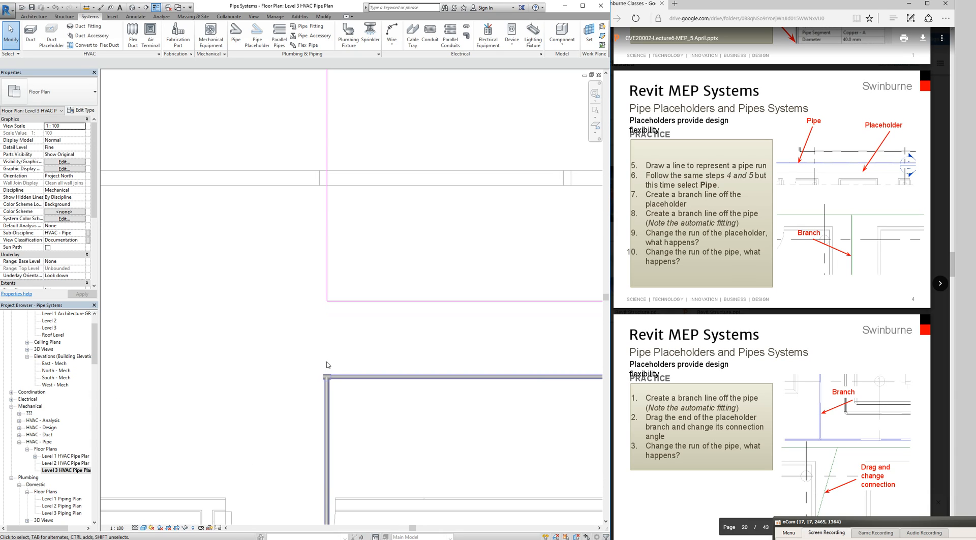
Convert the horizontal placeholder and its north branch to real pipes using Convert Placeholder.
left_click(338, 301)
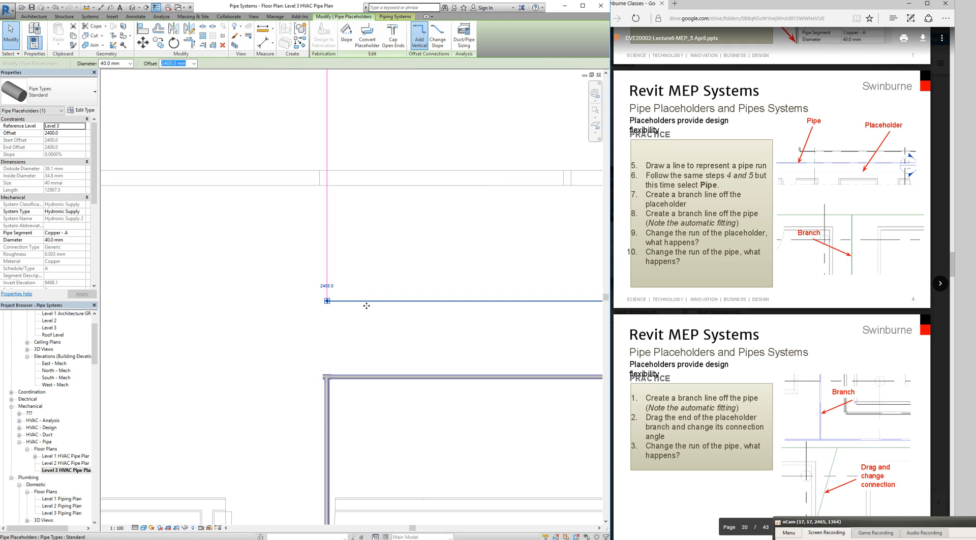
left_click(327, 252, "ctrl")
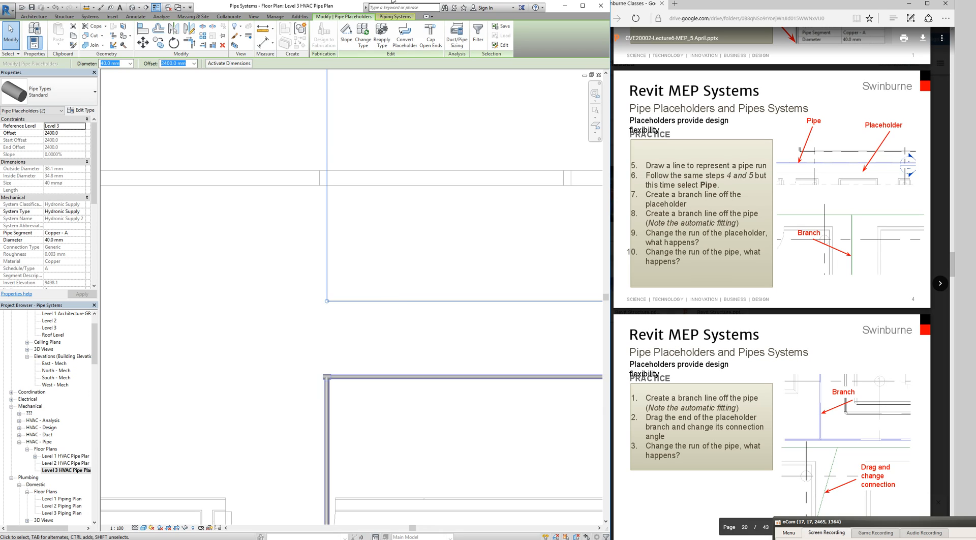
left_click(411, 35)
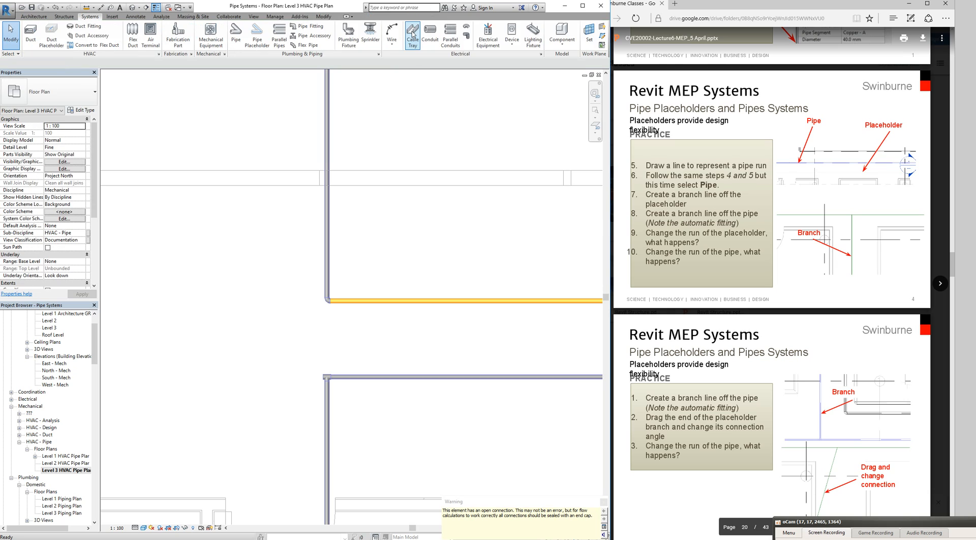
left_click(333, 346)
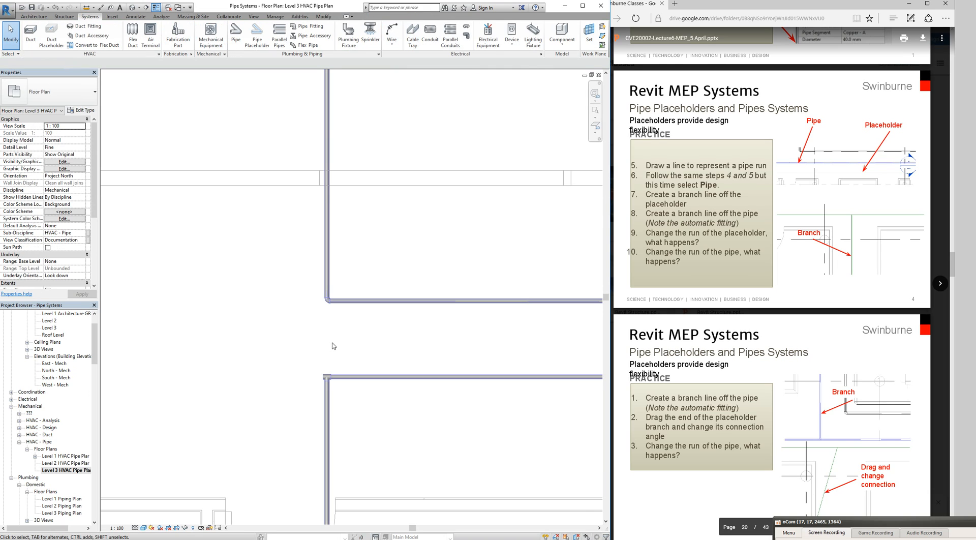
scroll(333, 346, "down", 5)
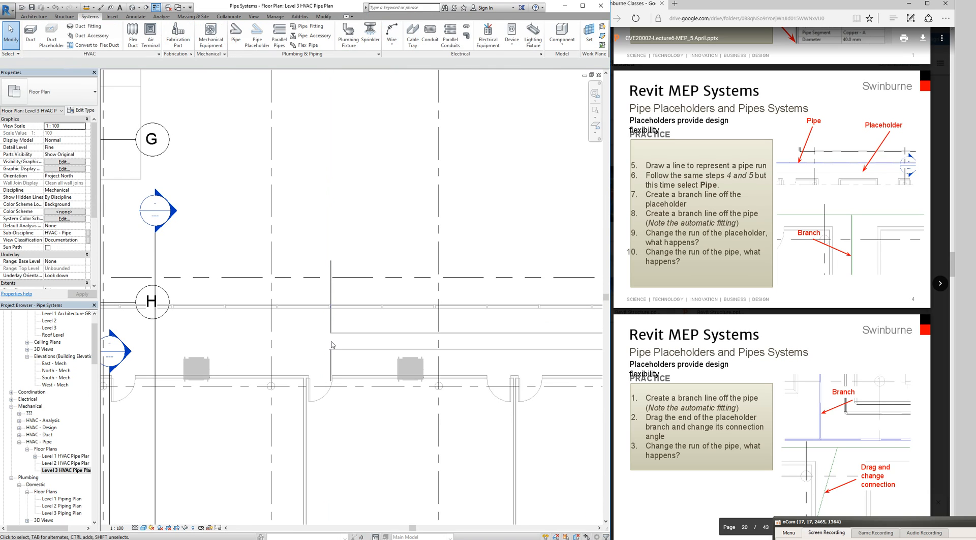
Examine the converted pipe's corner fitting up close and move on to the next practice slide.
scroll(385, 343, "up", 2)
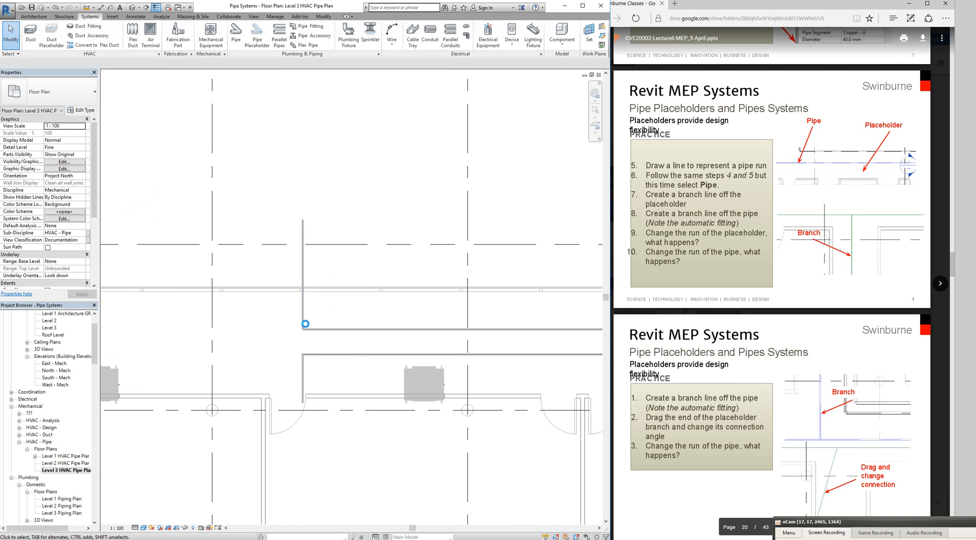
scroll(305, 324, "up", 3)
scroll(303, 333, "up", 2)
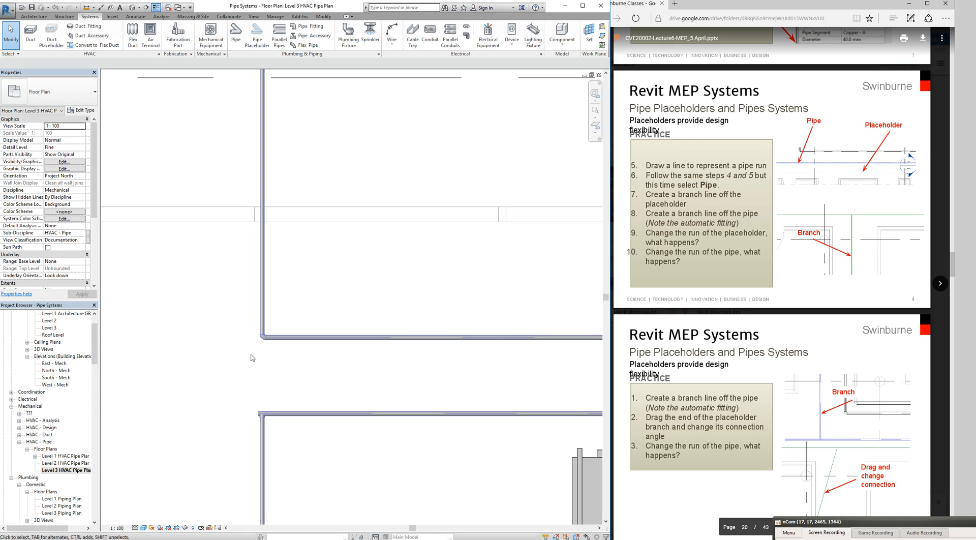
scroll(252, 361, "down", 3)
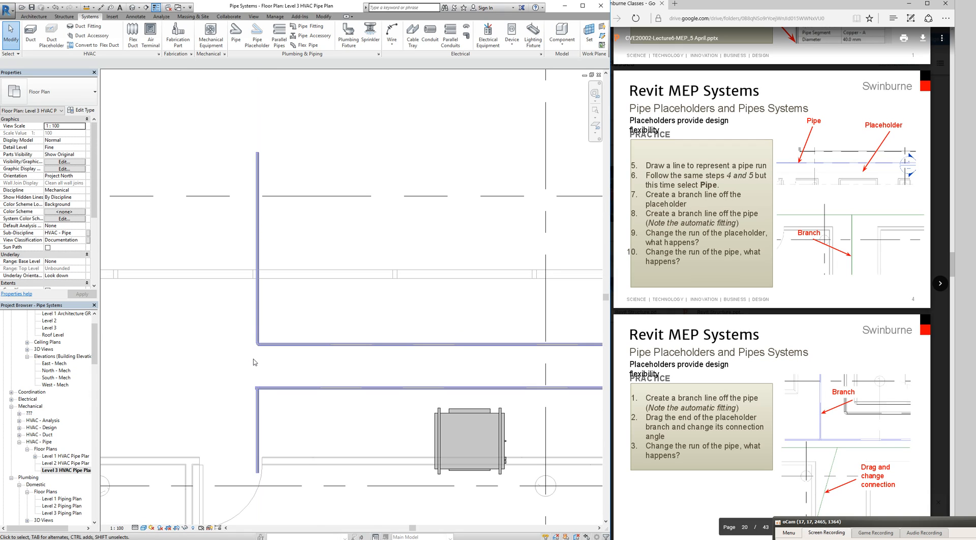
left_click(656, 380)
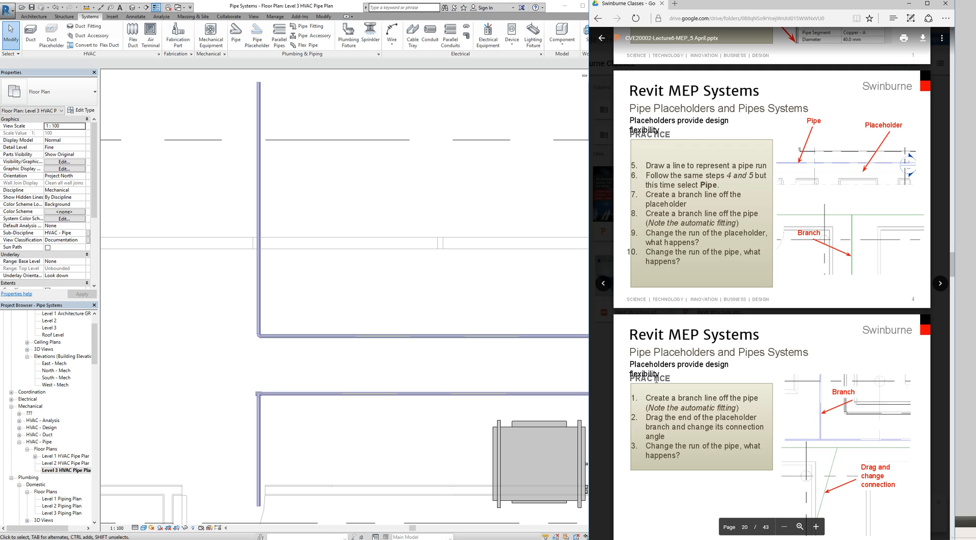
scroll(660, 337, "down", 3)
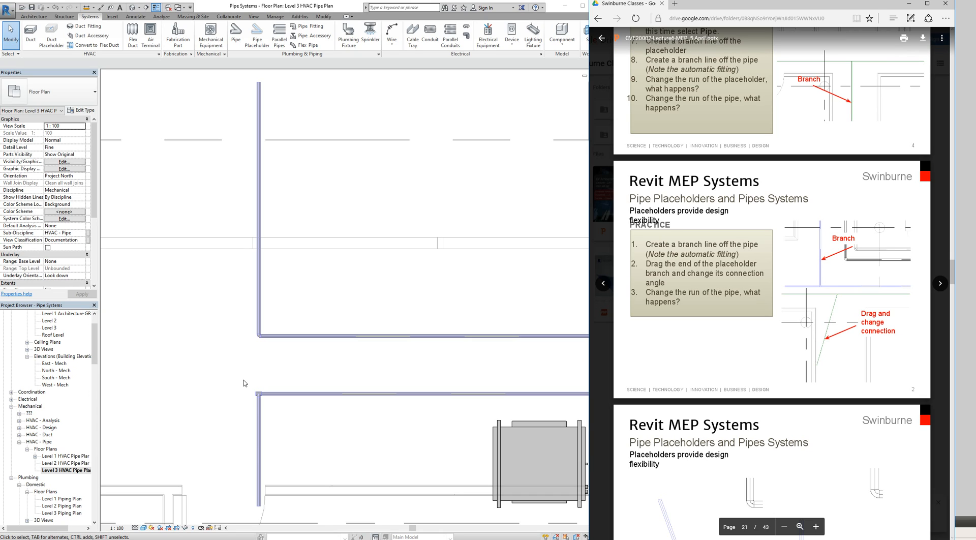
Draw a branch pipe perpendicular to the southern horizontal pipe, running south from a point just east of its corner.
left_click(214, 396)
middle_click_drag(262, 396, 133, 318)
key("p")
key("i")
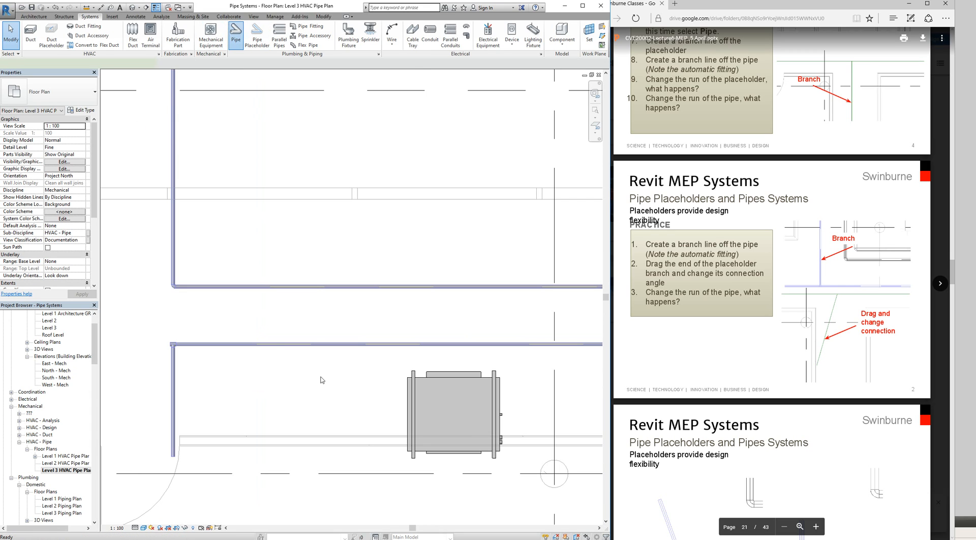
left_click(274, 345)
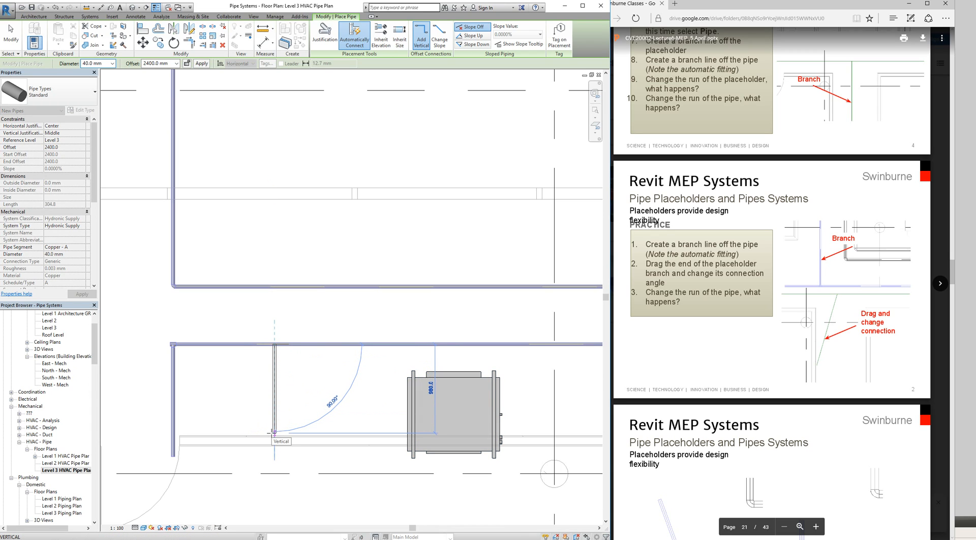
left_click(273, 433)
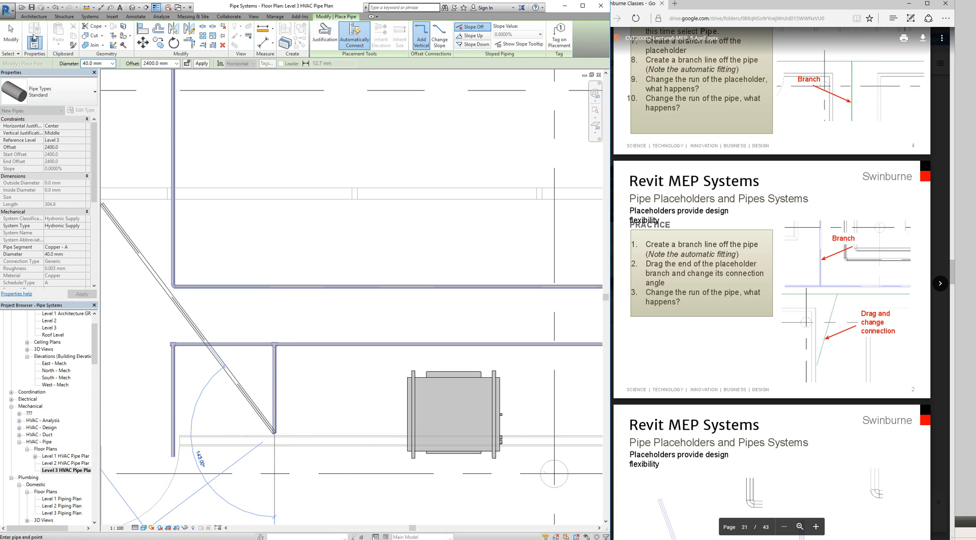
key("Escape")
key("Escape")
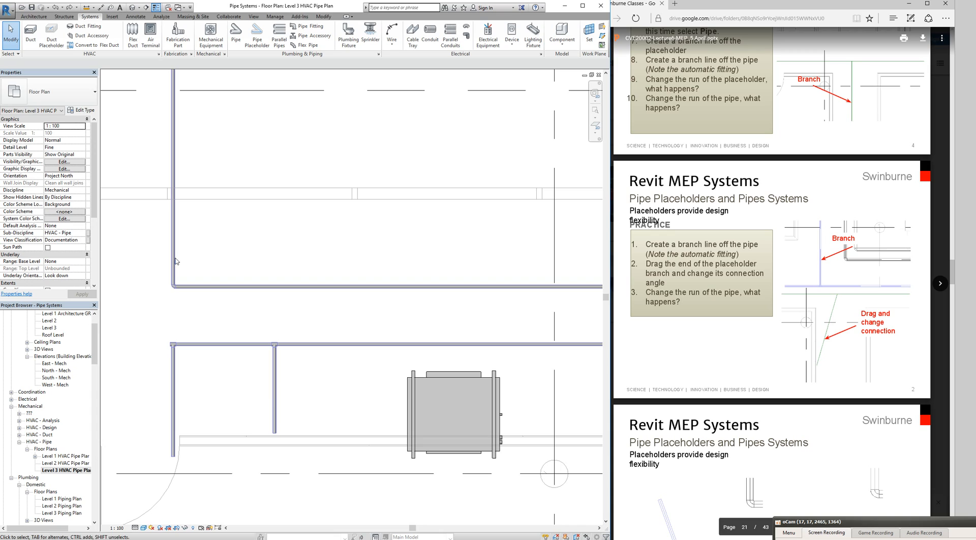
Undo the new branch pipe and the conversion of the placeholders to real pipes.
left_click(55, 8)
left_click(54, 9)
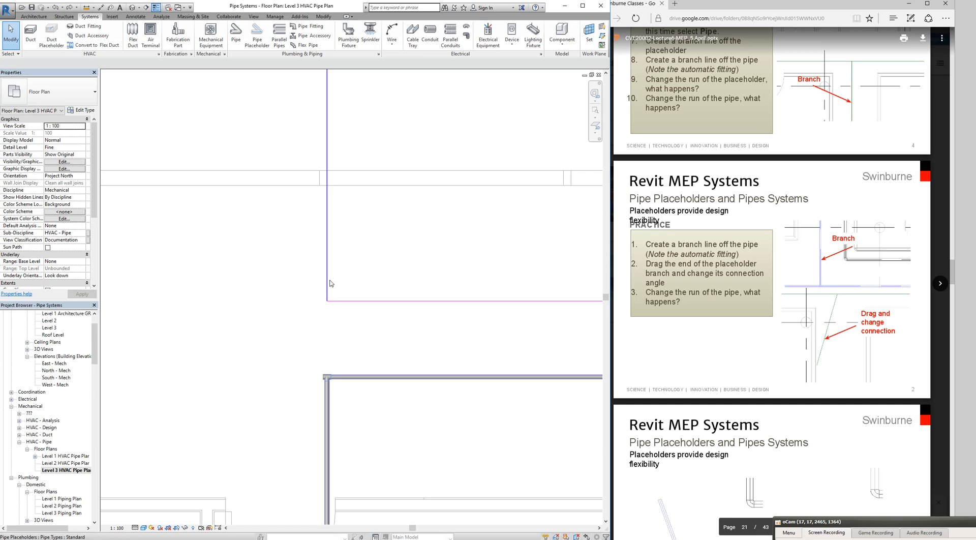
scroll(279, 298, "up", 2)
scroll(279, 299, "down", 4)
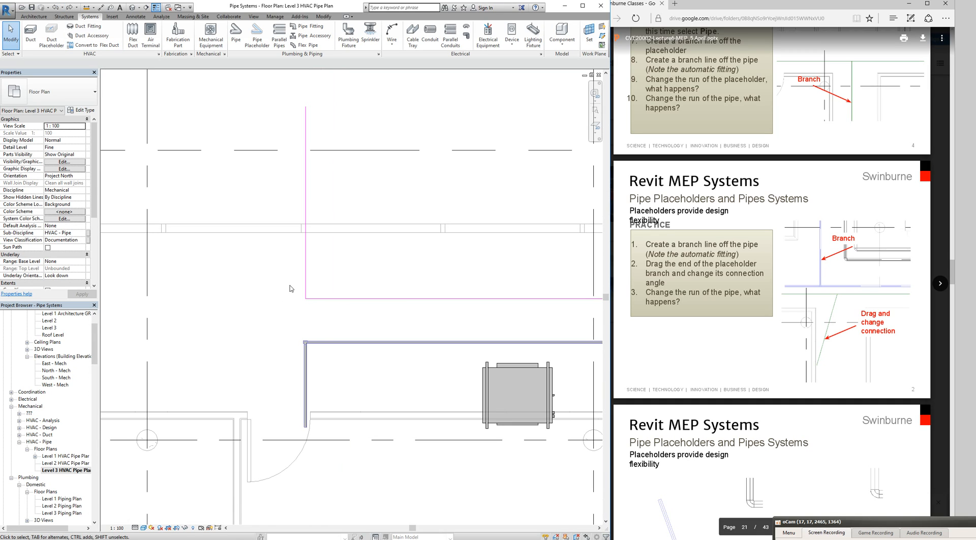
Swing the free north end of the placeholder branch to the northwest, making the branch about 2300 mm long.
left_click(306, 287)
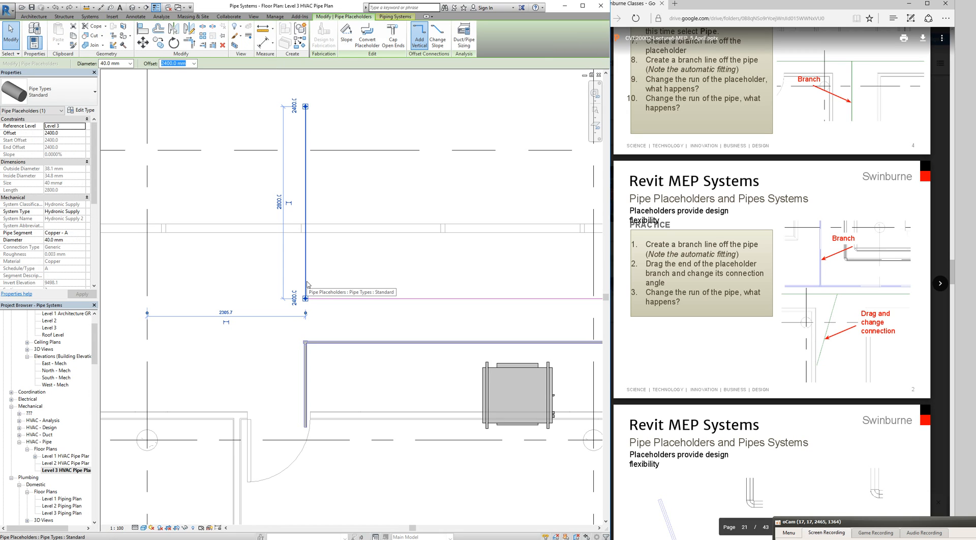
left_click(334, 299)
left_click(306, 113)
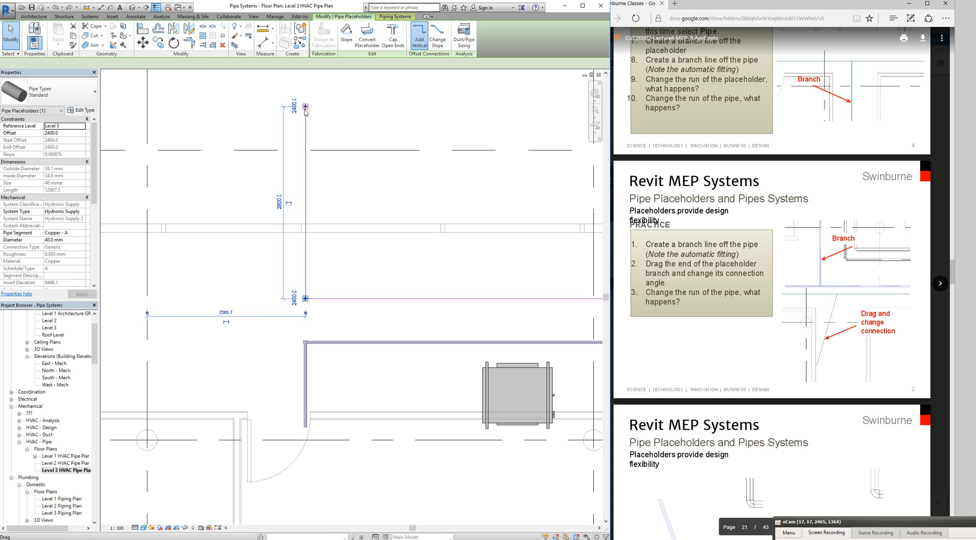
left_click_drag(305, 107, 226, 164)
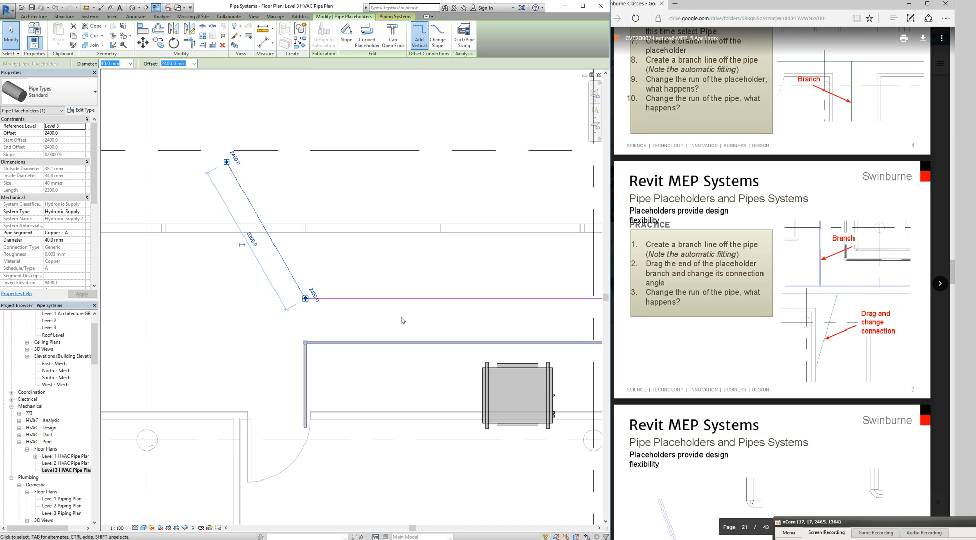
Swing the pipe branch's free south end to the southwest, making it about 1227 mm long, and inspect its fitting.
left_click(312, 396)
scroll(320, 434, "up", 5)
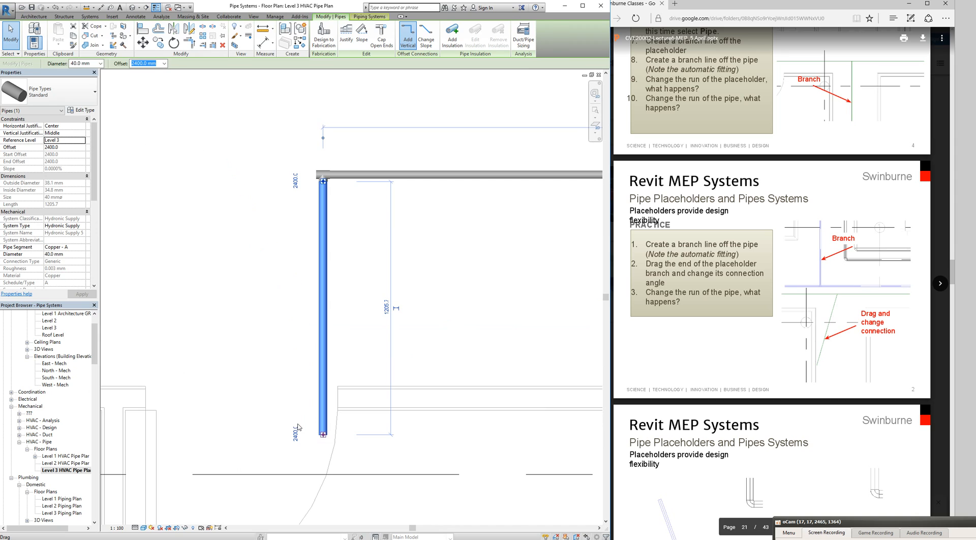
left_click_drag(321, 434, 229, 421)
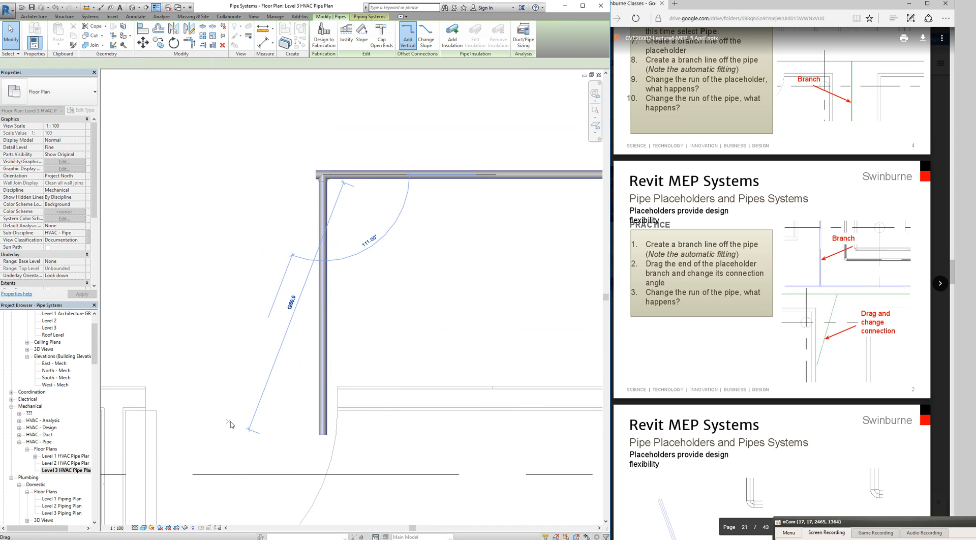
scroll(320, 184, "up", 4)
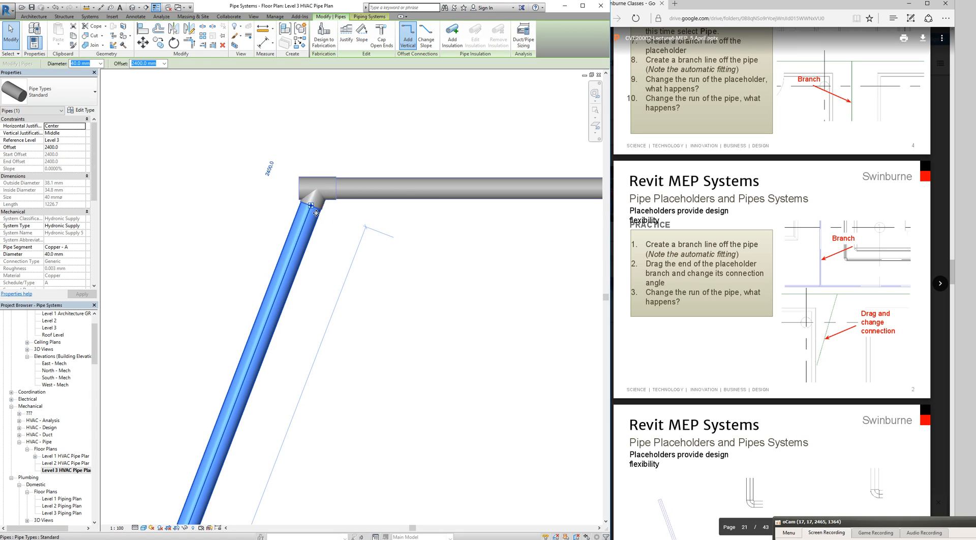
left_click_drag(316, 211, 316, 210)
scroll(312, 207, "up", 5)
scroll(312, 207, "down", 5)
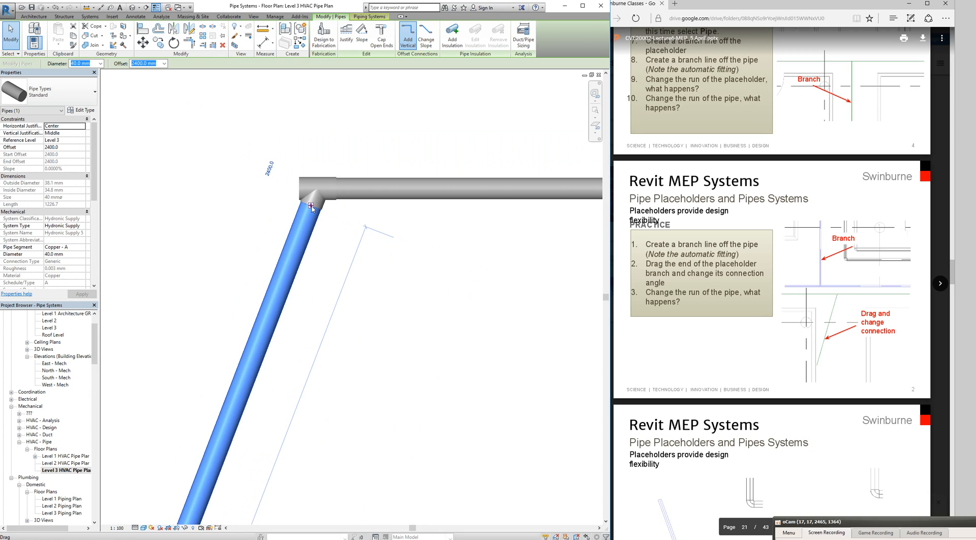
scroll(327, 244, "down", 3)
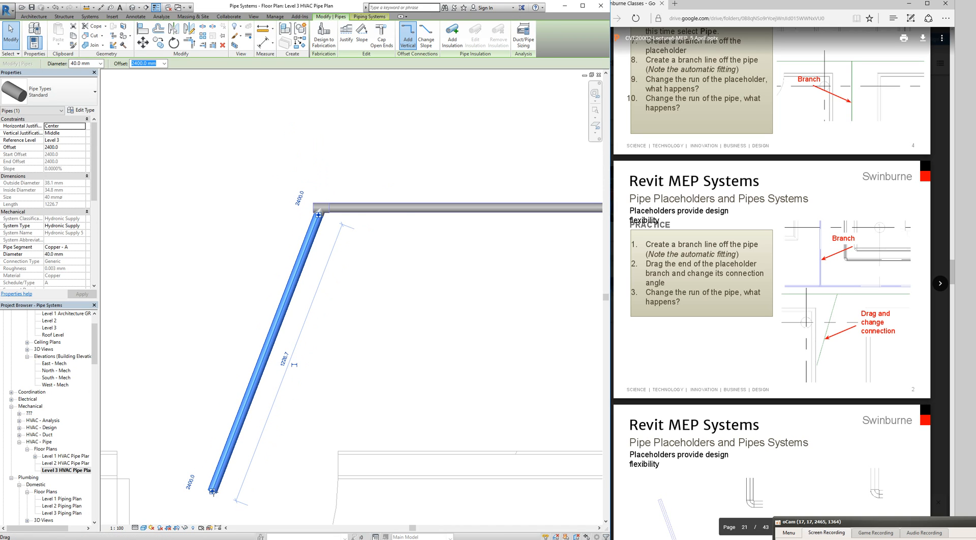
Swing the pipe branch's free end to the southeast, making it about 1087 mm long, and inspect its fitting.
left_click(213, 492)
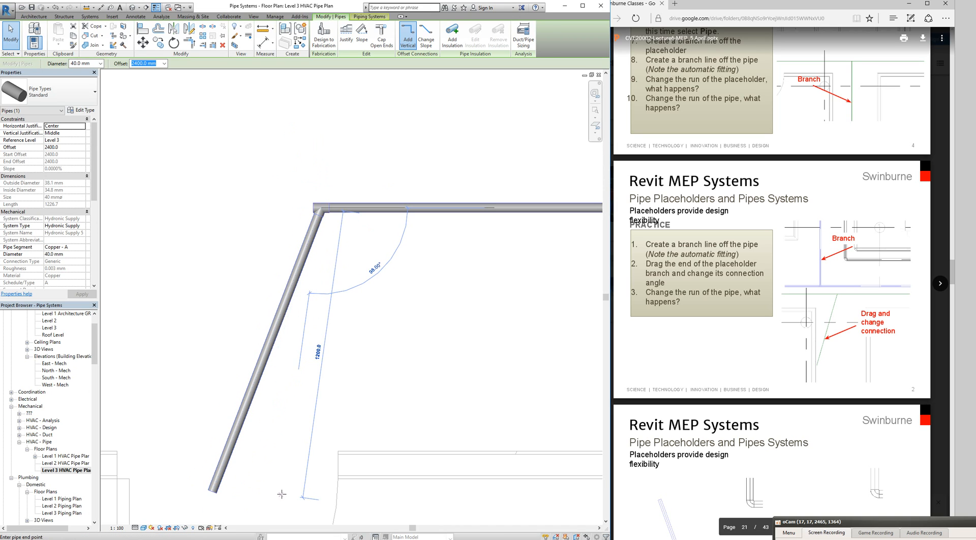
left_click(346, 487)
left_click_drag(346, 487, 379, 475)
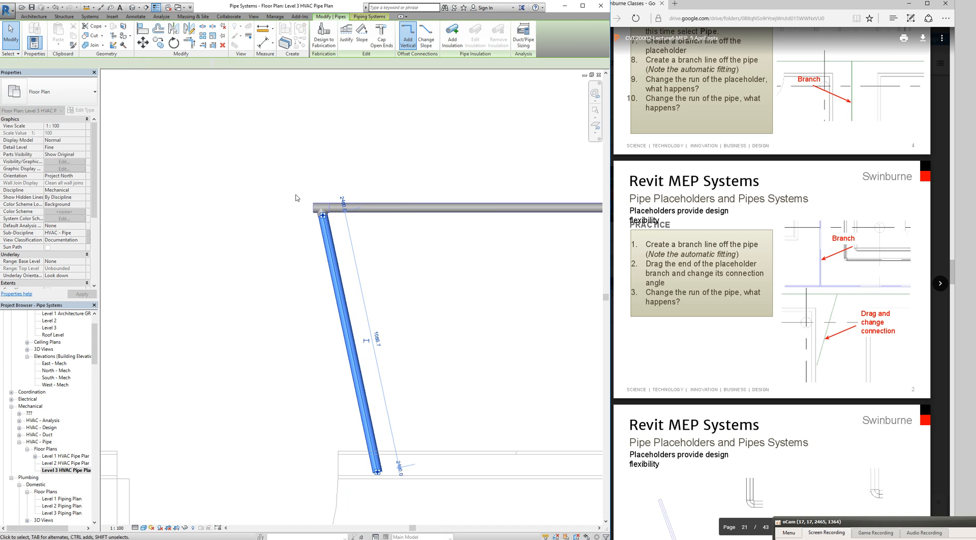
scroll(317, 204, "up", 4)
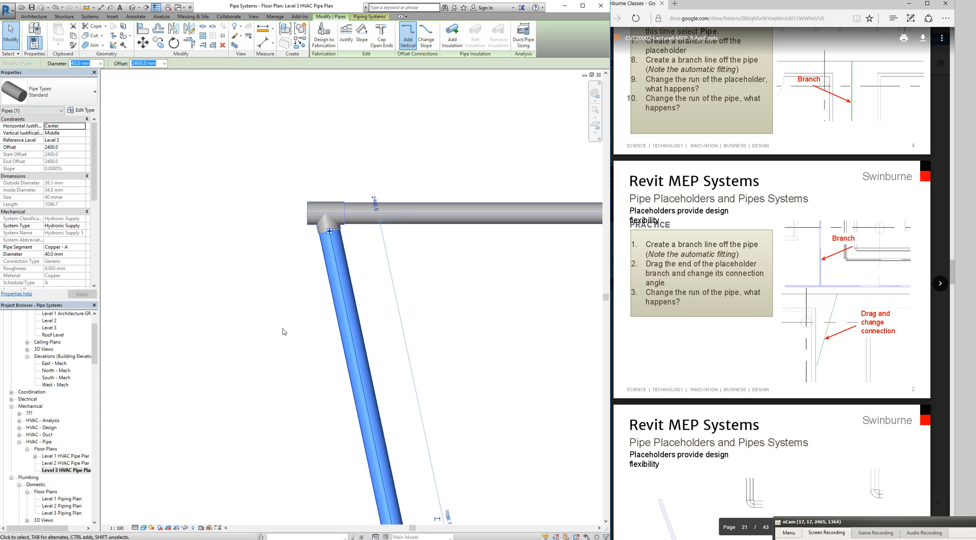
scroll(284, 333, "up", 1)
scroll(272, 338, "down", 3)
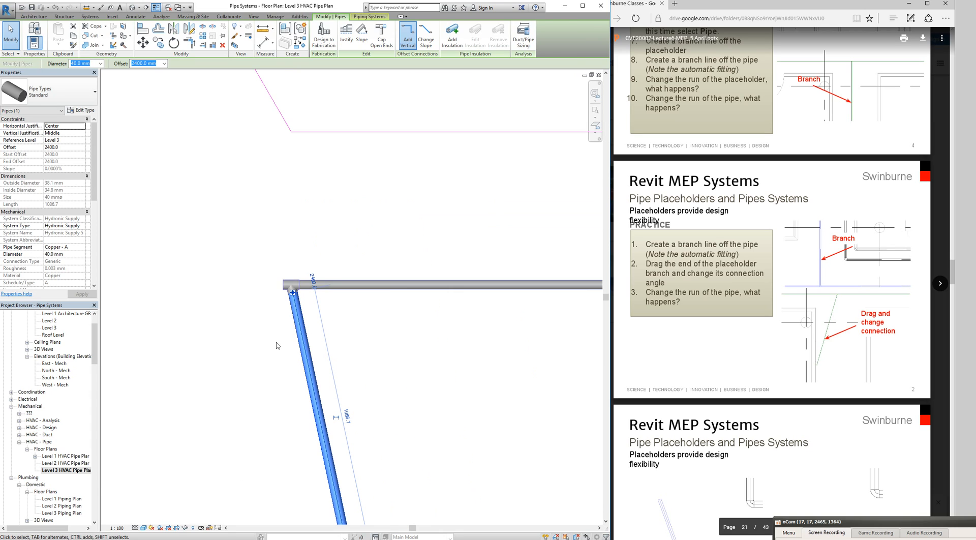
scroll(279, 344, "down", 1)
middle_click_drag(293, 349, 302, 312)
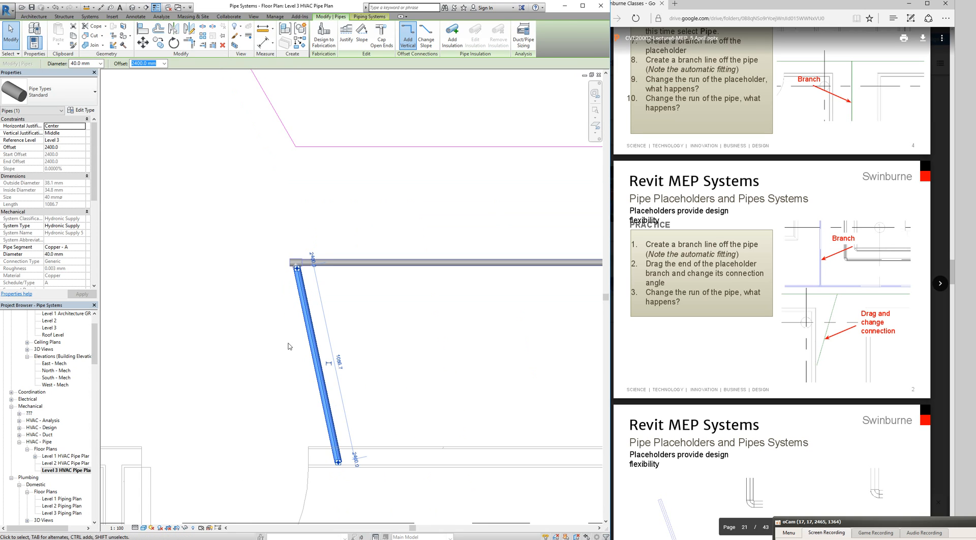
scroll(301, 272, "up", 1)
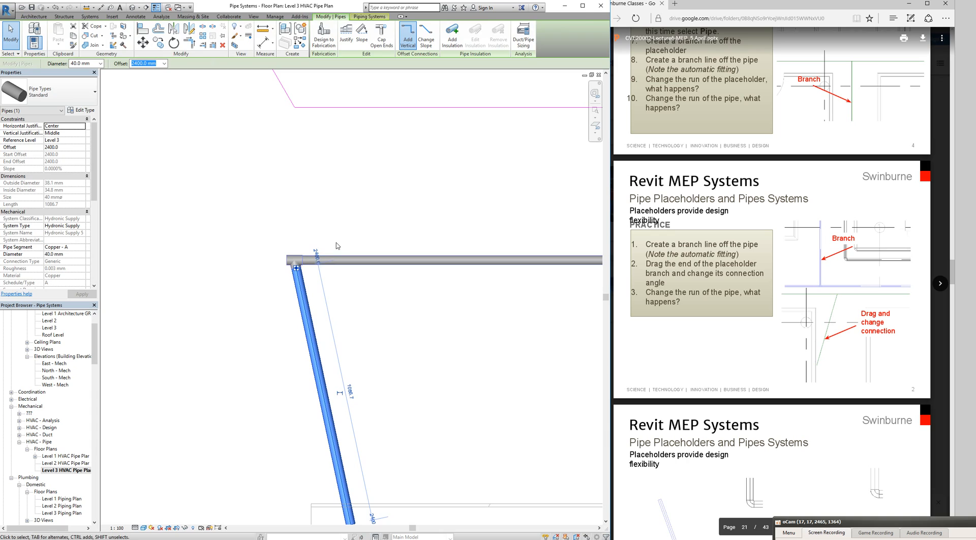
key("Escape")
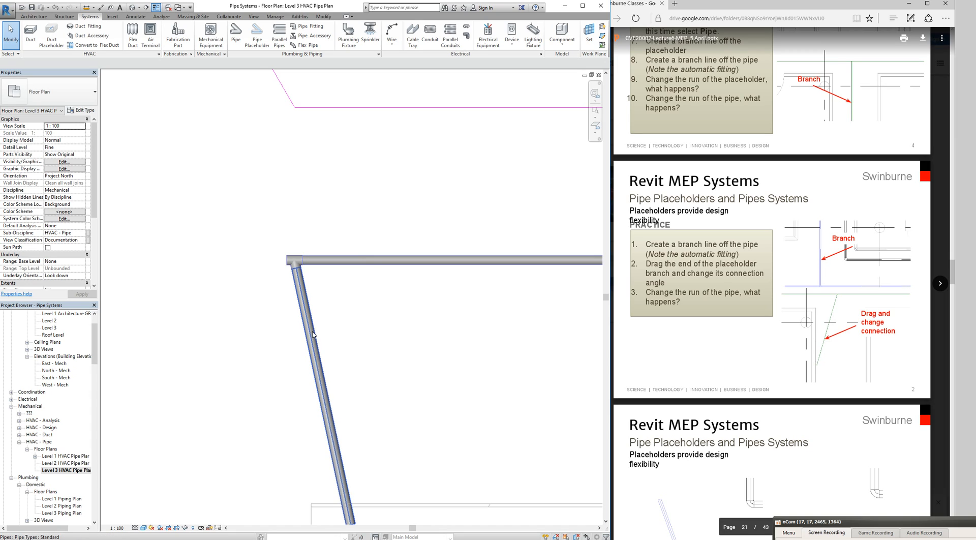
Add an angular dimension between the slanted placeholder branch and the horizontal placeholder.
scroll(311, 331, "down", 3)
scroll(307, 324, "down", 3)
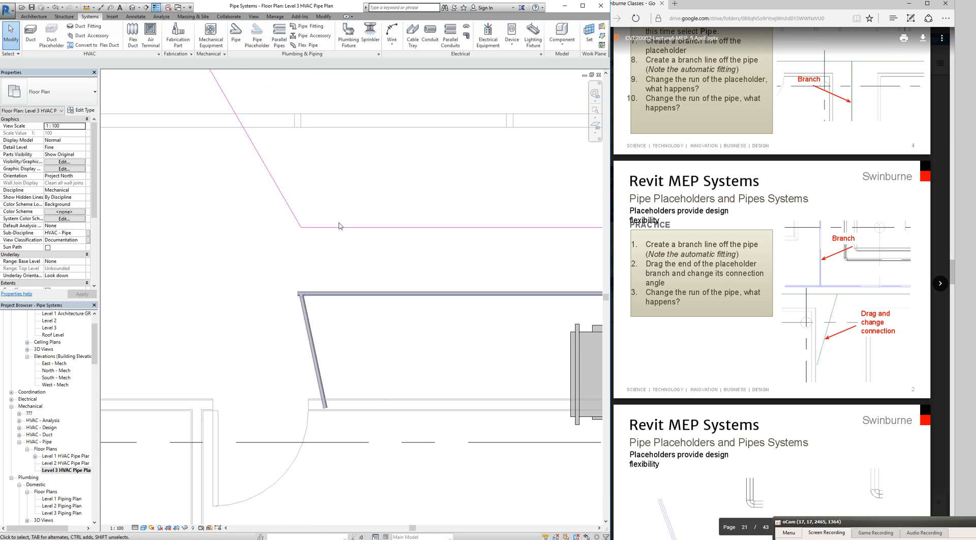
left_click(152, 31)
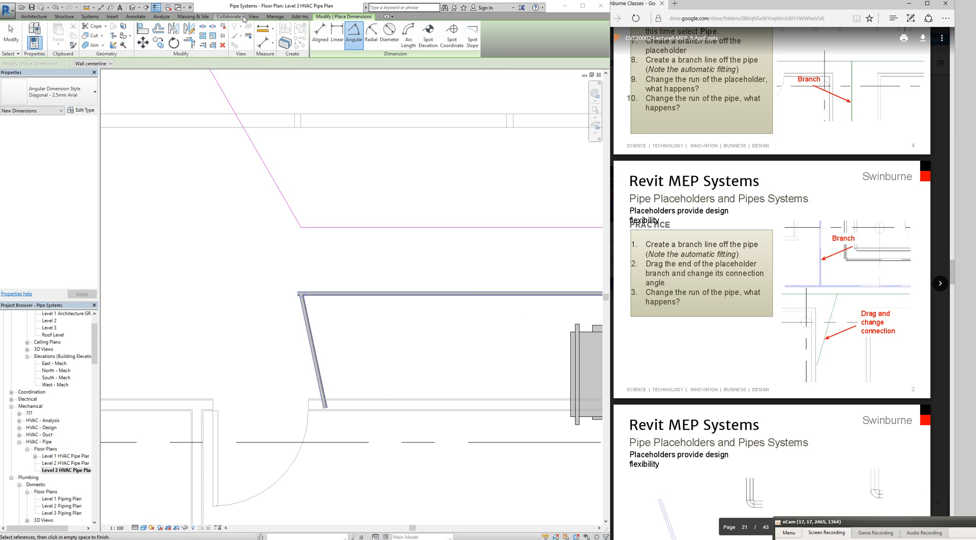
left_click(135, 16)
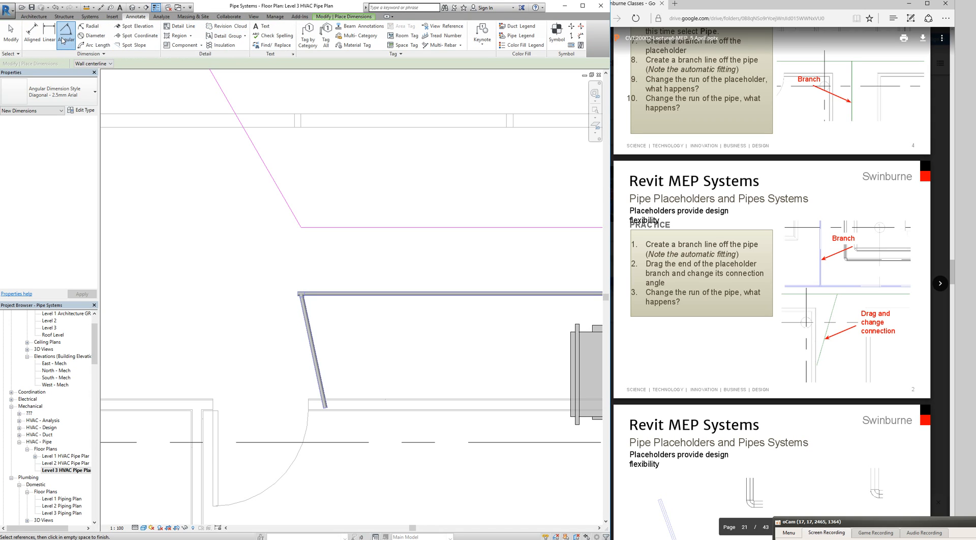
left_click(289, 195)
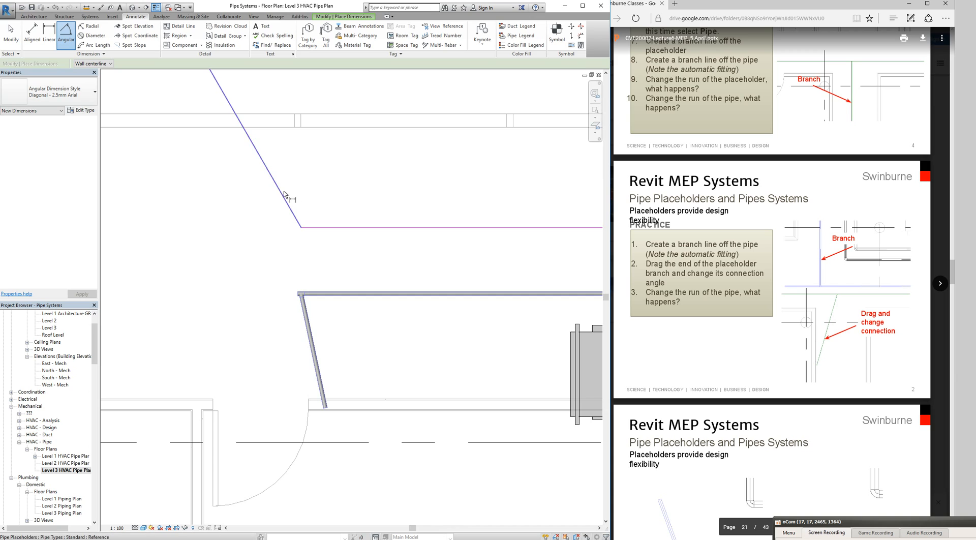
left_click(333, 227)
left_click(358, 209)
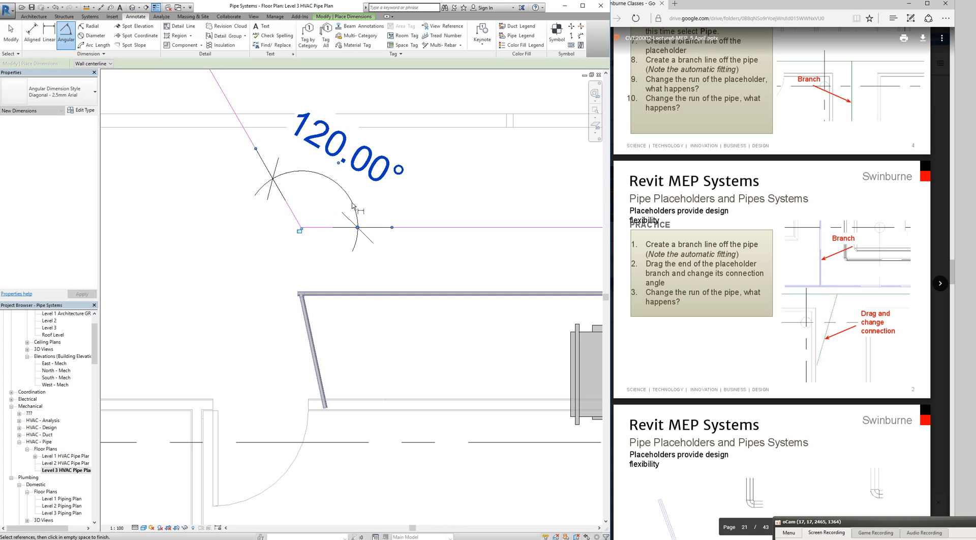
left_click(11, 33)
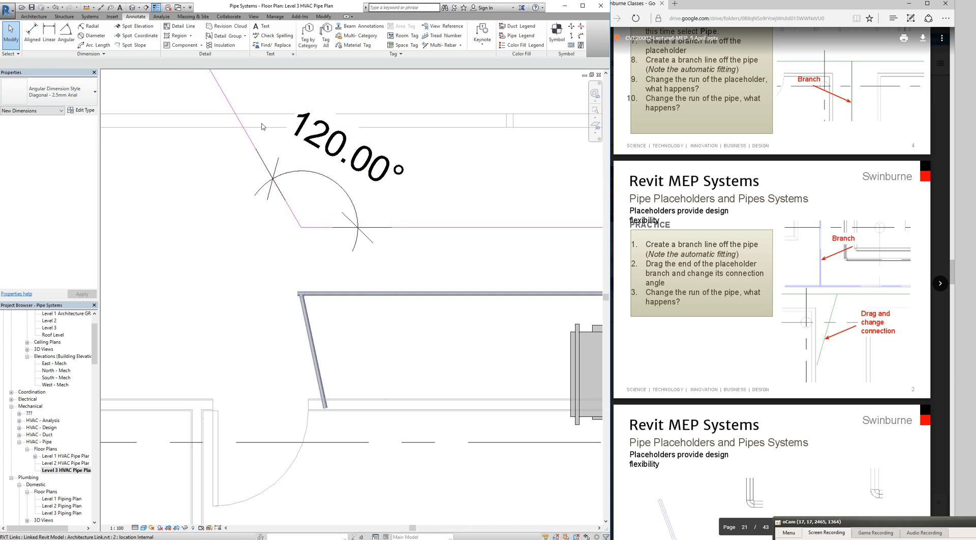
left_click(326, 148)
left_click(326, 147)
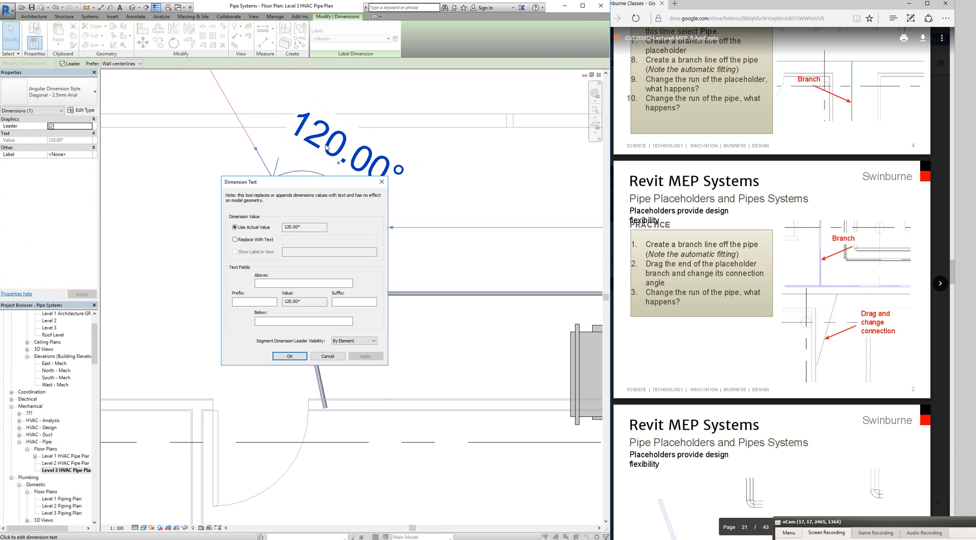
left_click(382, 181)
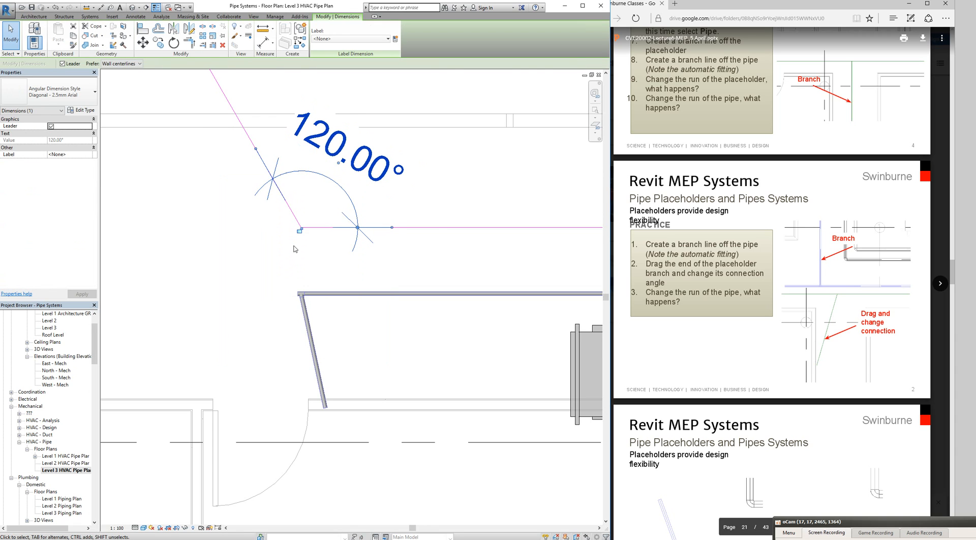
scroll(293, 249, "down", 2)
scroll(295, 249, "up", 2)
scroll(288, 231, "down", 3)
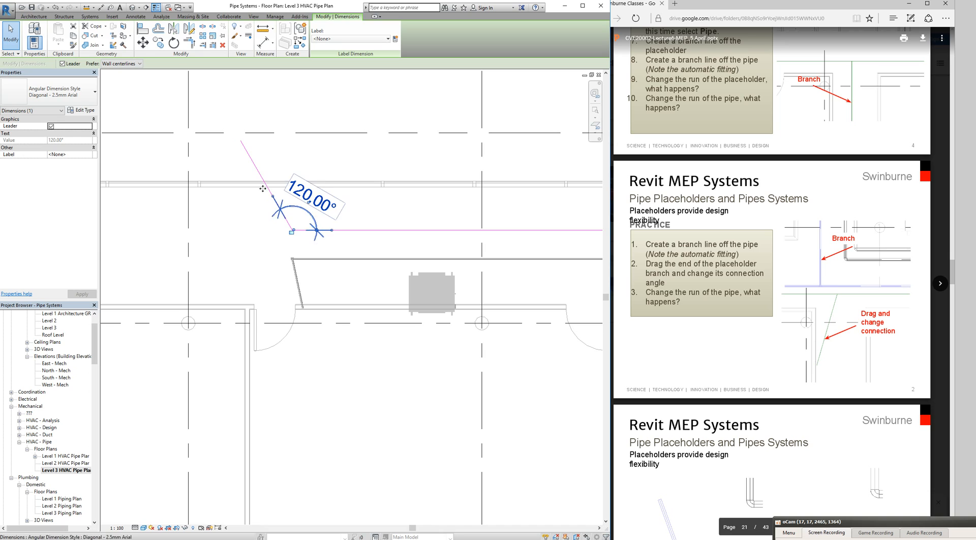
Swing the free end of the placeholder branch northeast by setting its angle to the horizontal placeholder to 45°.
left_click(244, 148)
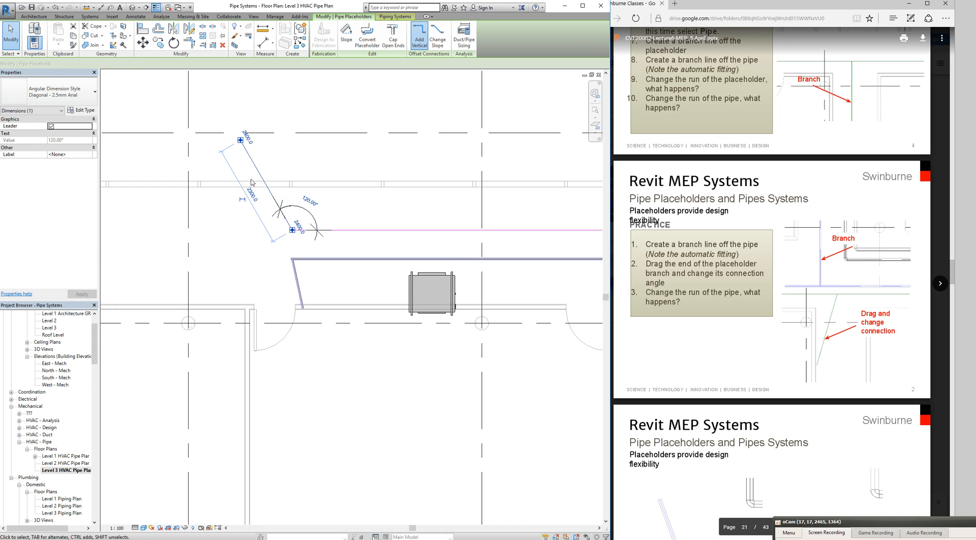
left_click_drag(242, 142, 338, 181)
left_click(311, 206)
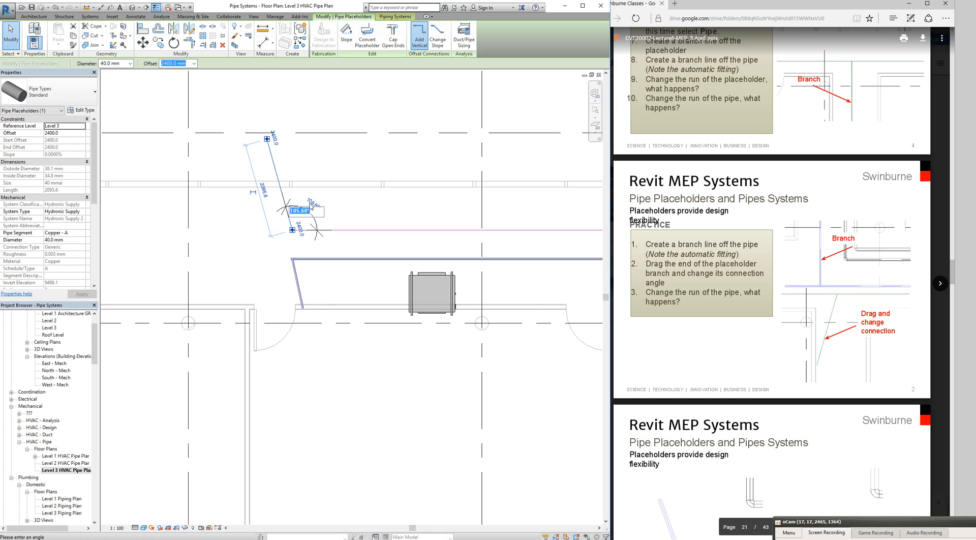
type("45")
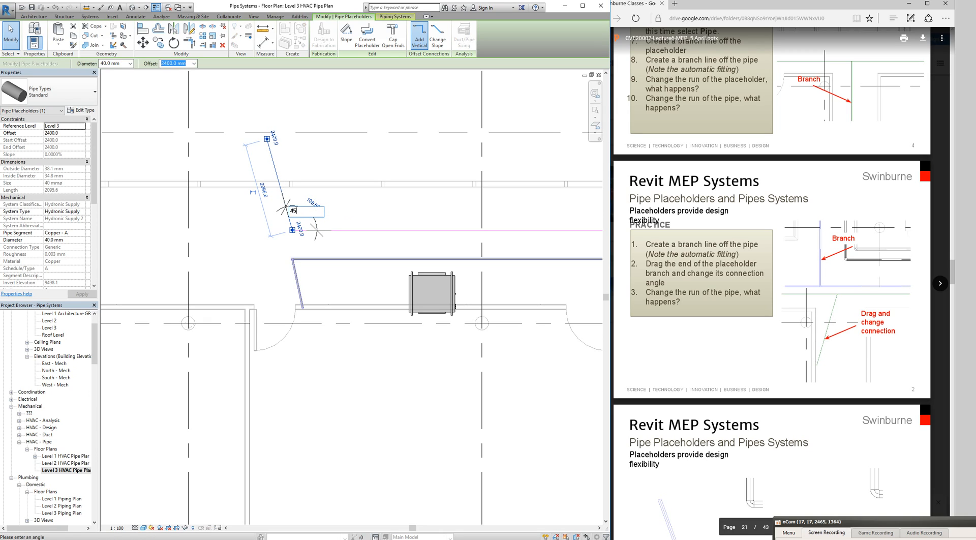
key("Return")
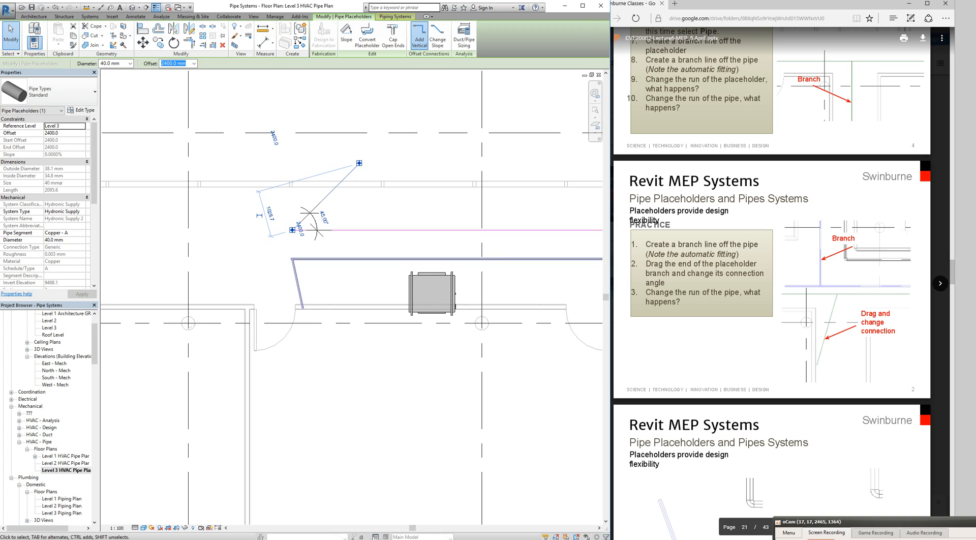
key("Escape")
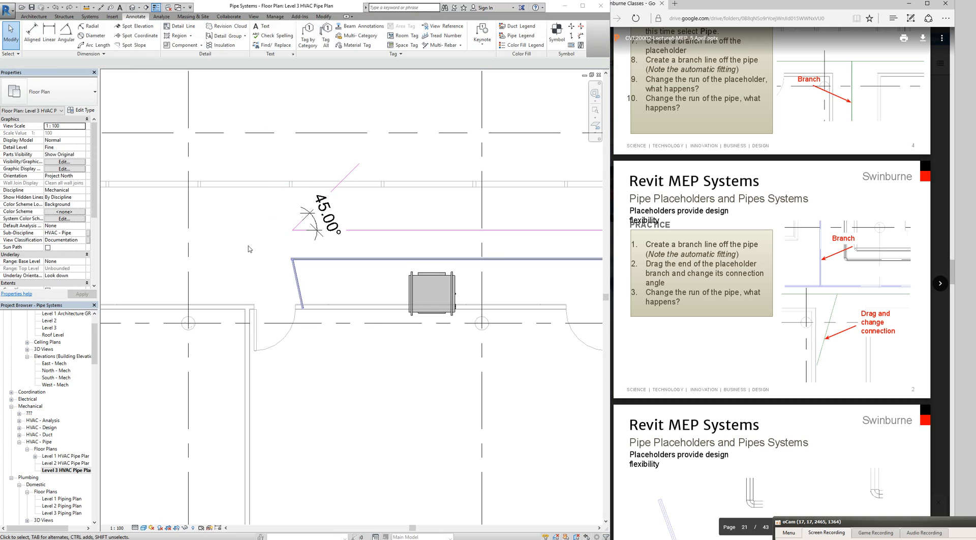
Try to set the angle between the placeholder branch and the horizontal placeholder to 135°, accepting the disconnection of elements.
double_click(326, 215)
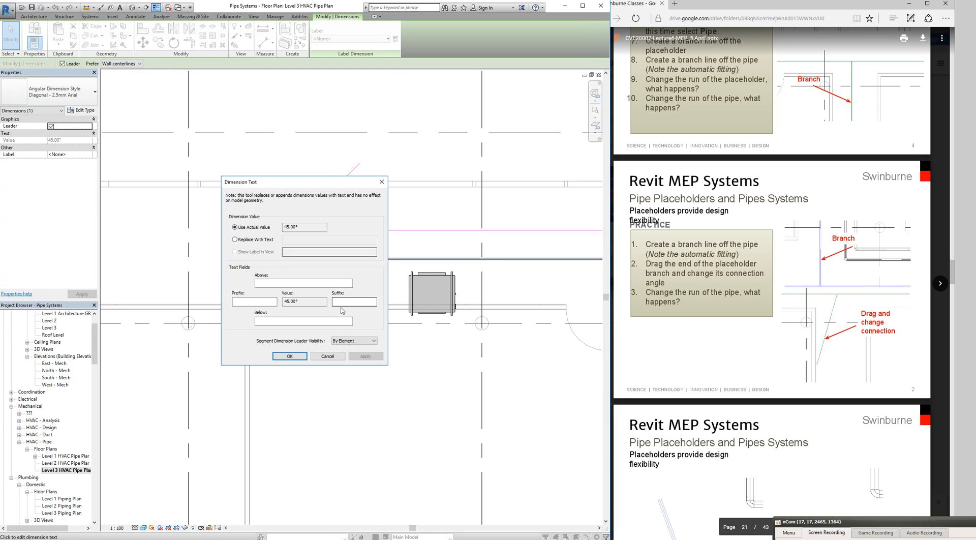
left_click(320, 355)
left_click(355, 167)
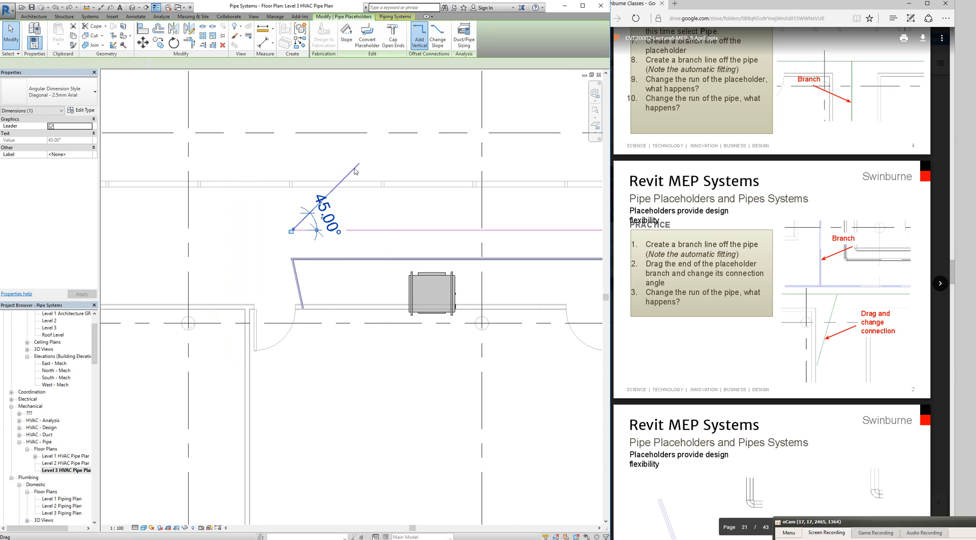
left_click_drag(359, 163, 348, 159)
left_click(322, 215)
type("135")
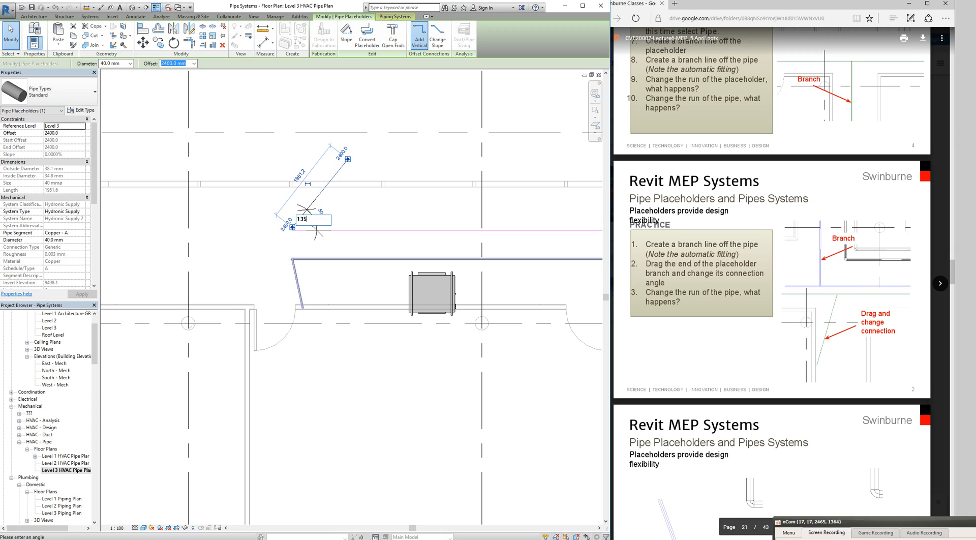
key("Return")
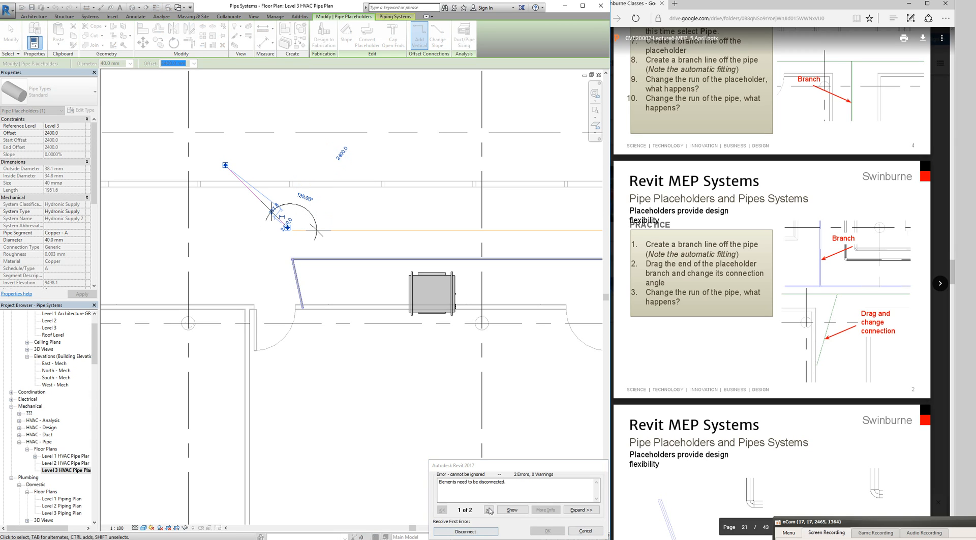
left_click(472, 530)
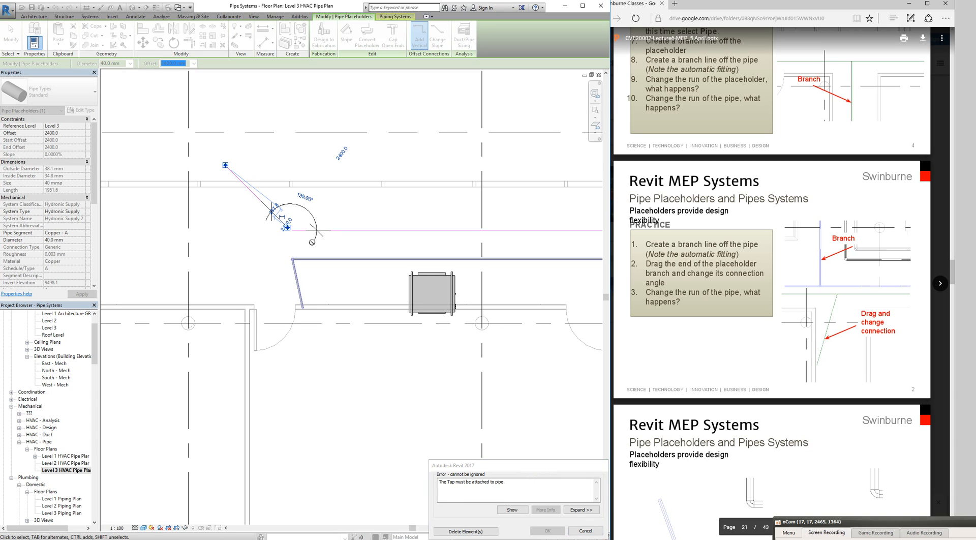
key("Escape")
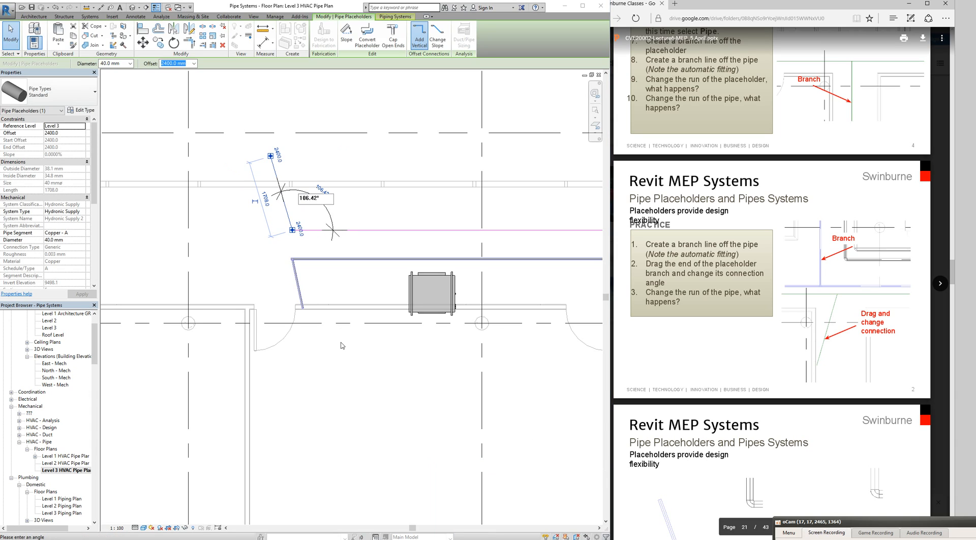
Set the angle between the northwest-leaning placeholder branch and the horizontal placeholder to 135°.
left_click_drag(318, 198, 293, 200)
type("135")
key("Return")
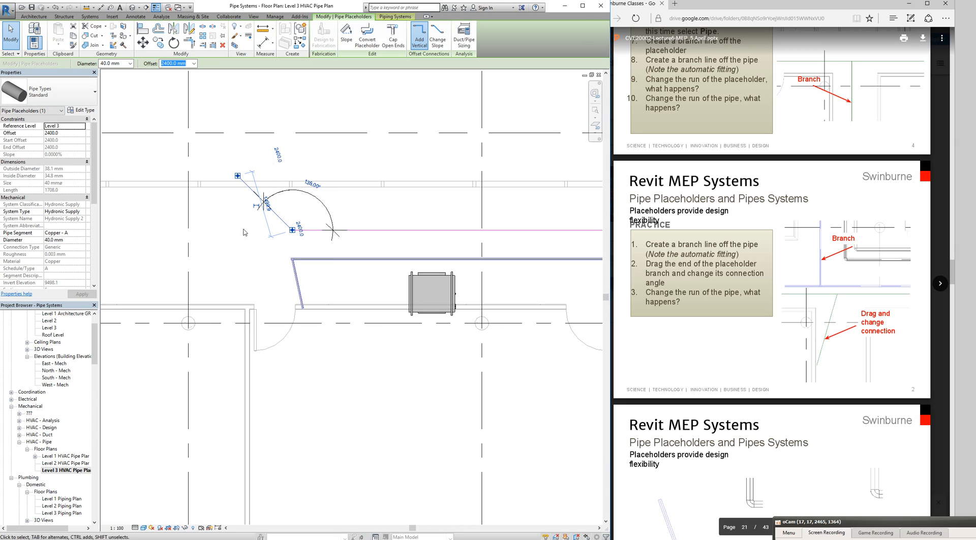
left_click(233, 243)
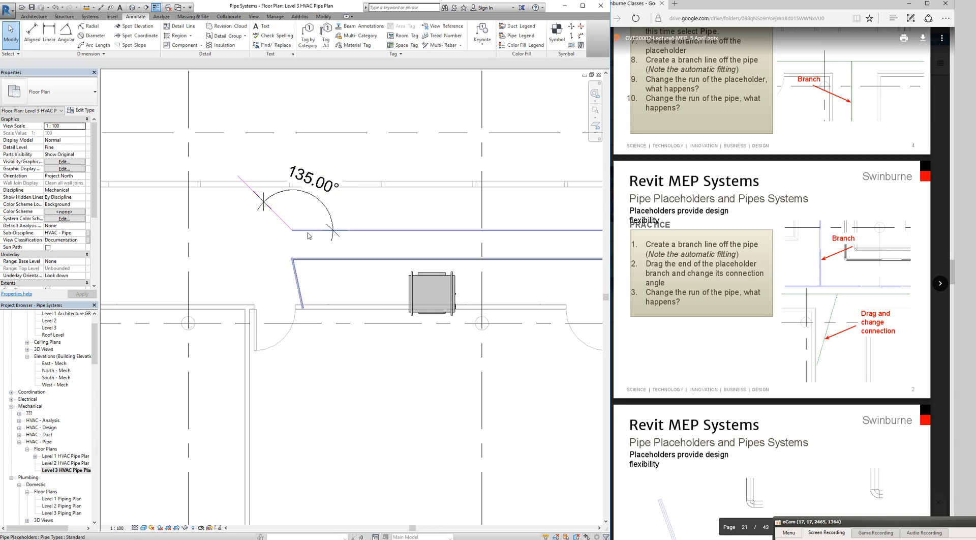
Review the lecture slides from the branch angle practice through the Pipe Runs instructions for Method 1.
scroll(305, 232, "up", 2)
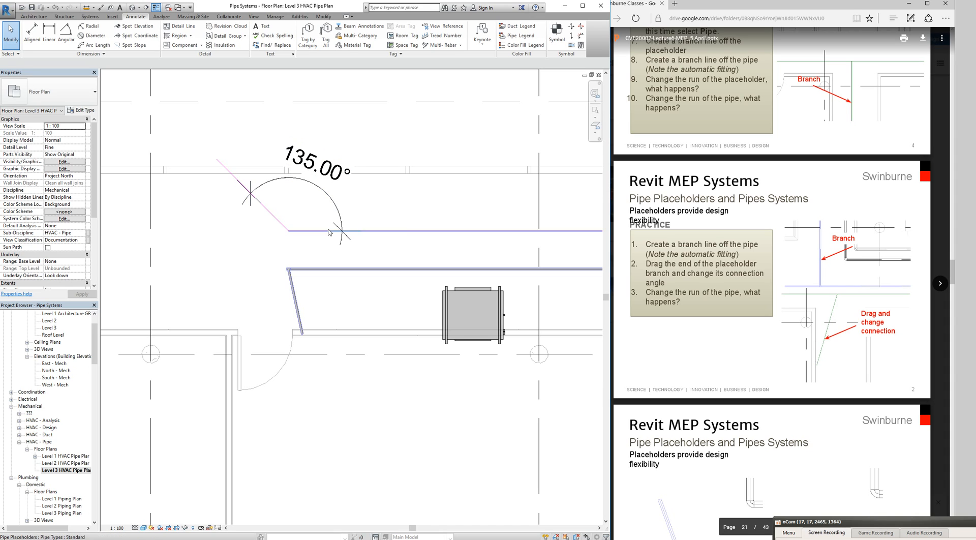
scroll(734, 248, "up", 3)
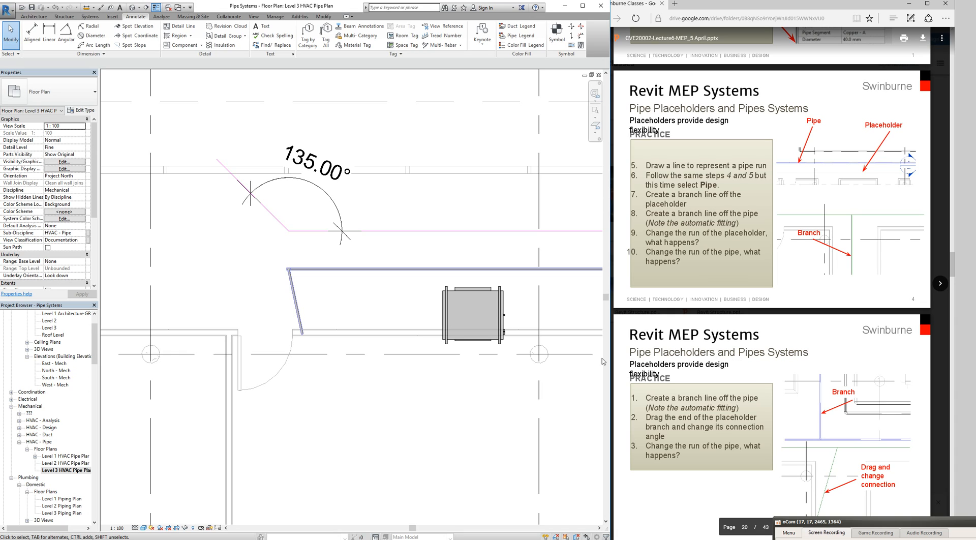
scroll(752, 371, "down", 3)
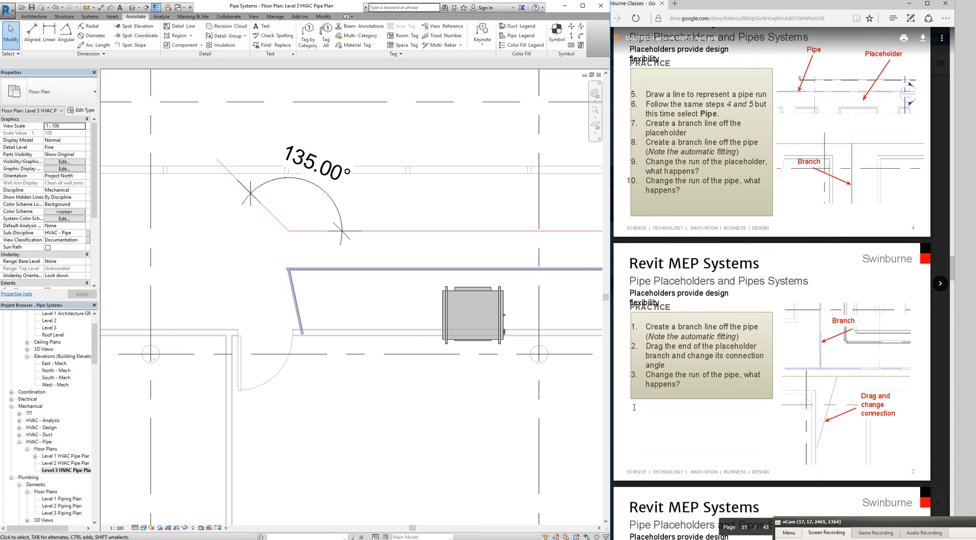
scroll(846, 348, "down", 3)
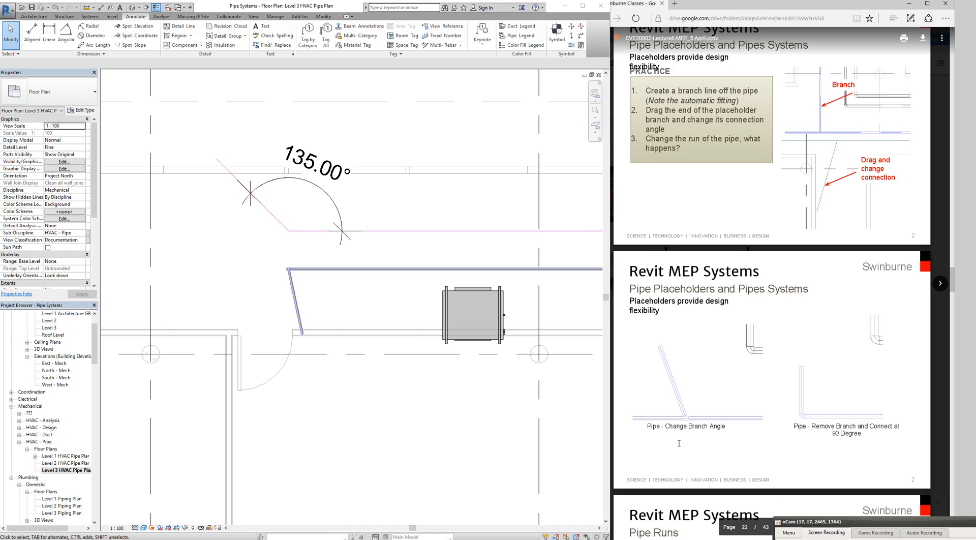
scroll(678, 443, "down", 7)
scroll(683, 206, "up", 3)
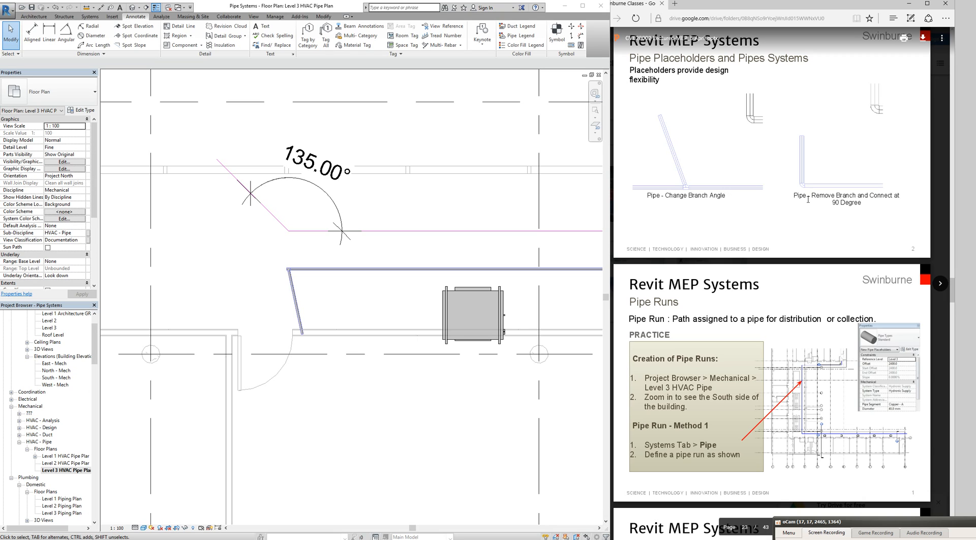
scroll(808, 200, "down", 3)
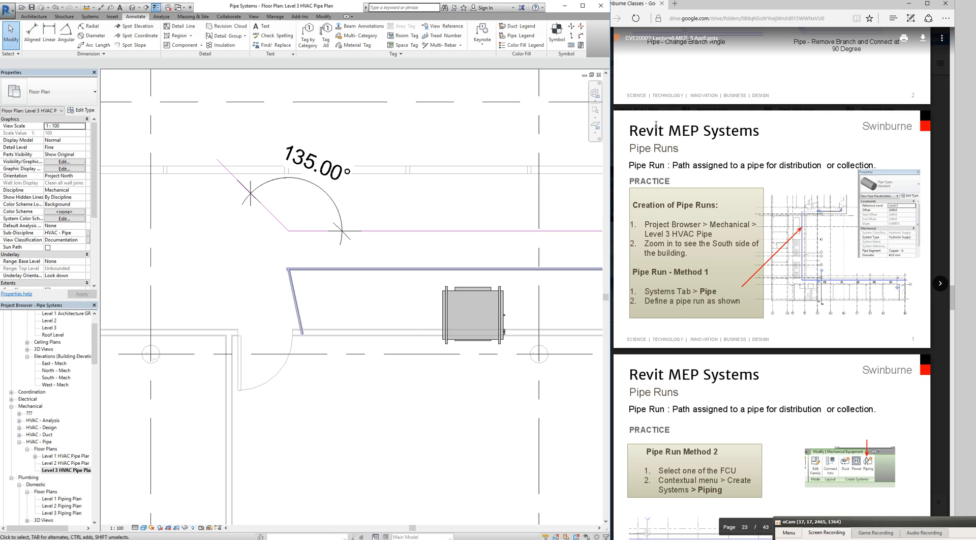
left_click(669, 150)
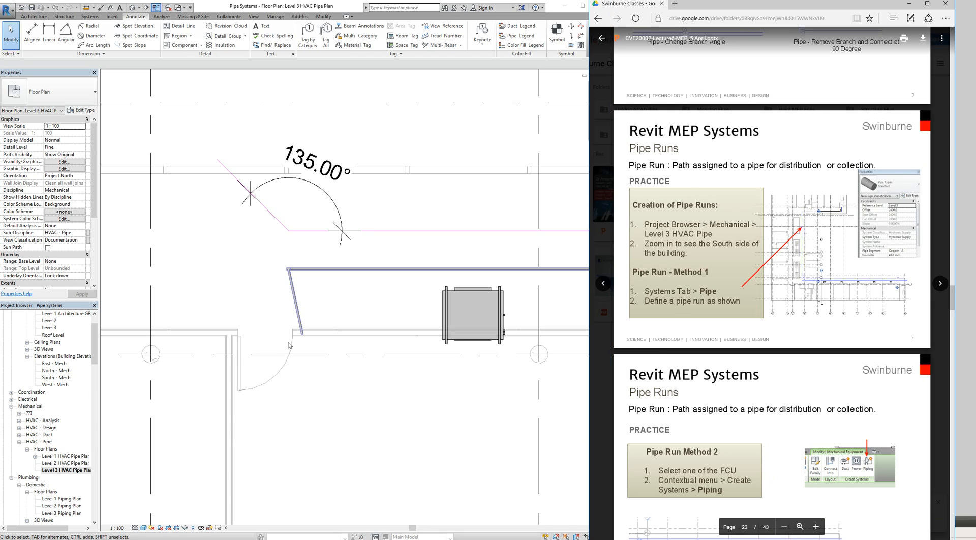
left_click(221, 190)
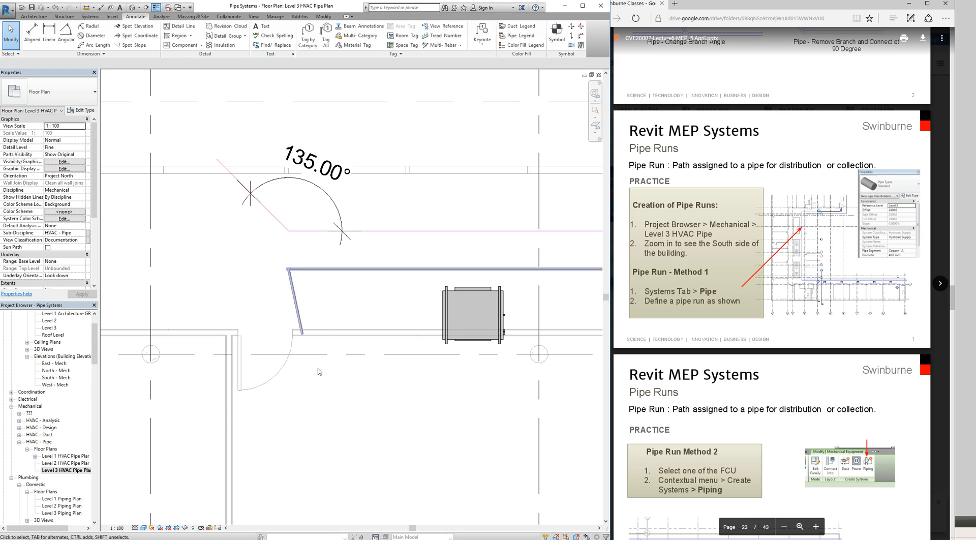
scroll(285, 326, "down", 5)
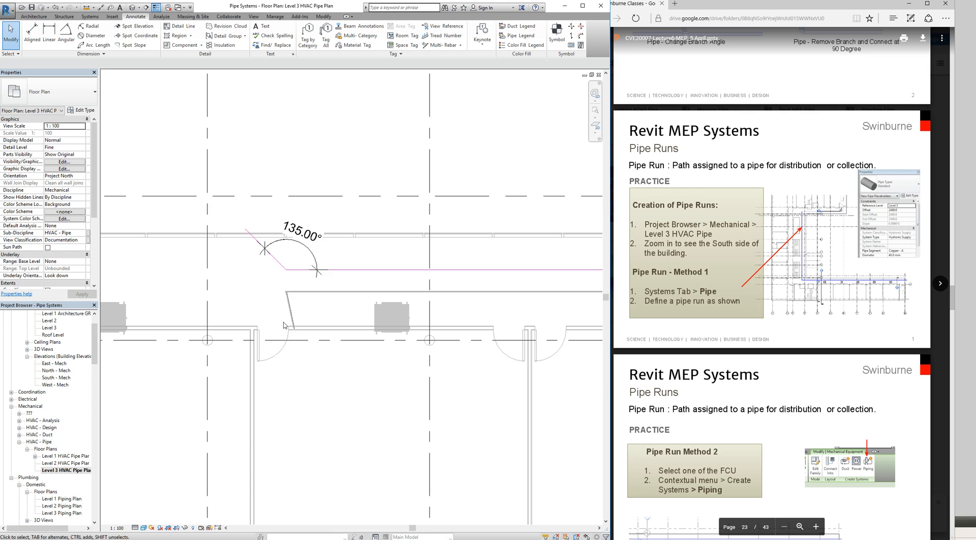
scroll(284, 325, "down", 5)
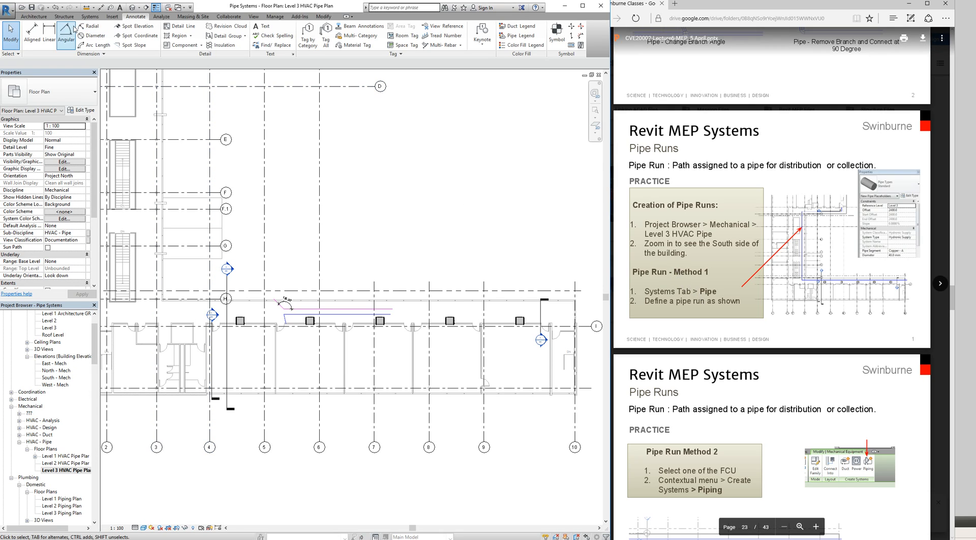
left_click(90, 16)
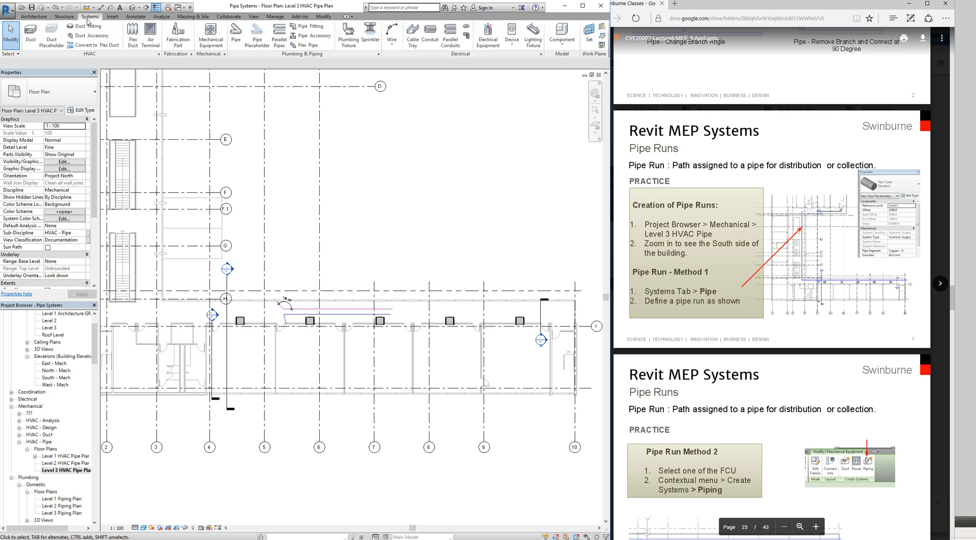
left_click(235, 45)
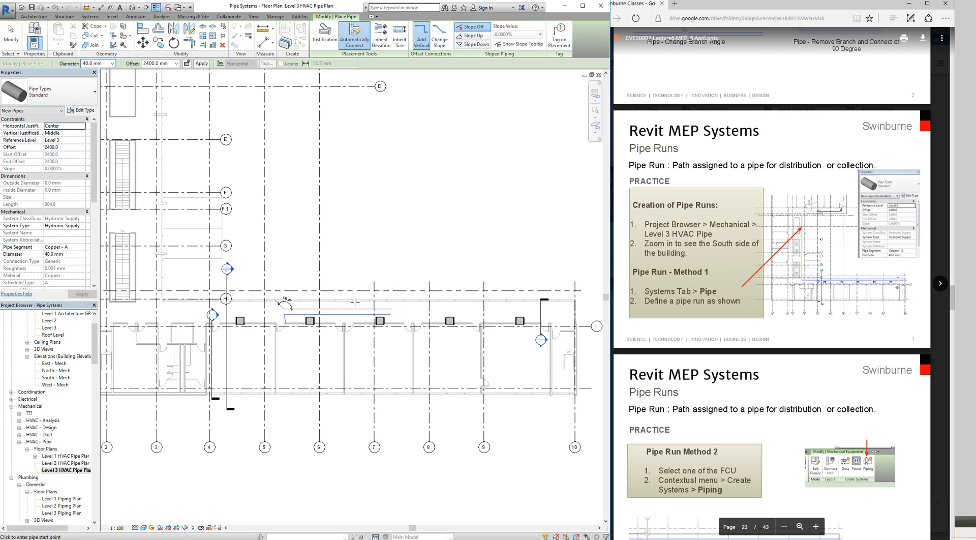
key("Escape")
key("Escape")
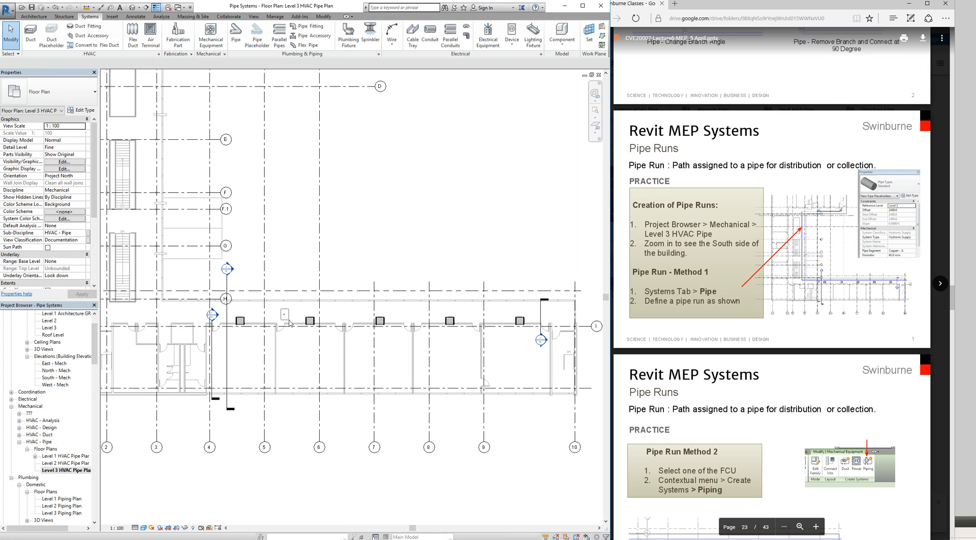
Delete the practice pipes, placeholders and angular dimension near the FCUs, including the leftover pipe fitting.
left_click(288, 321)
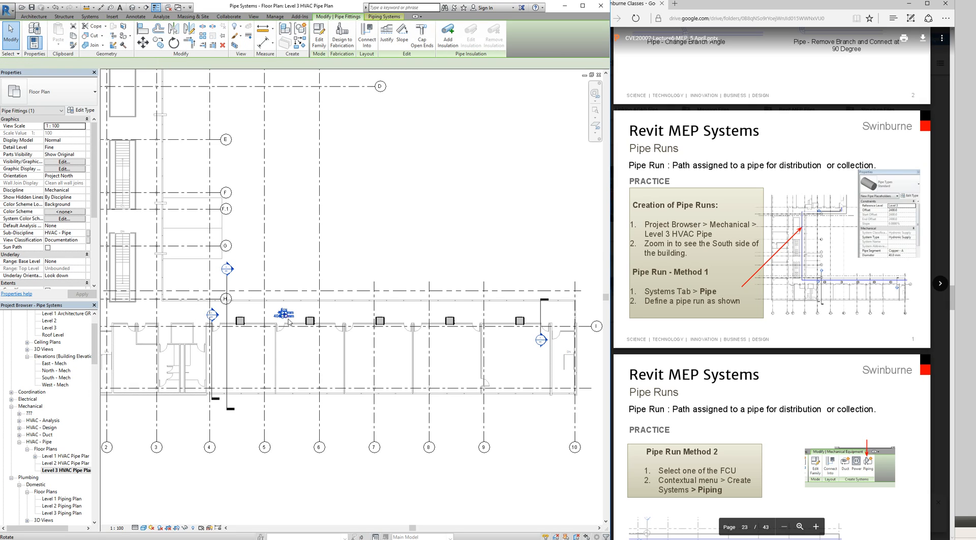
key("Escape")
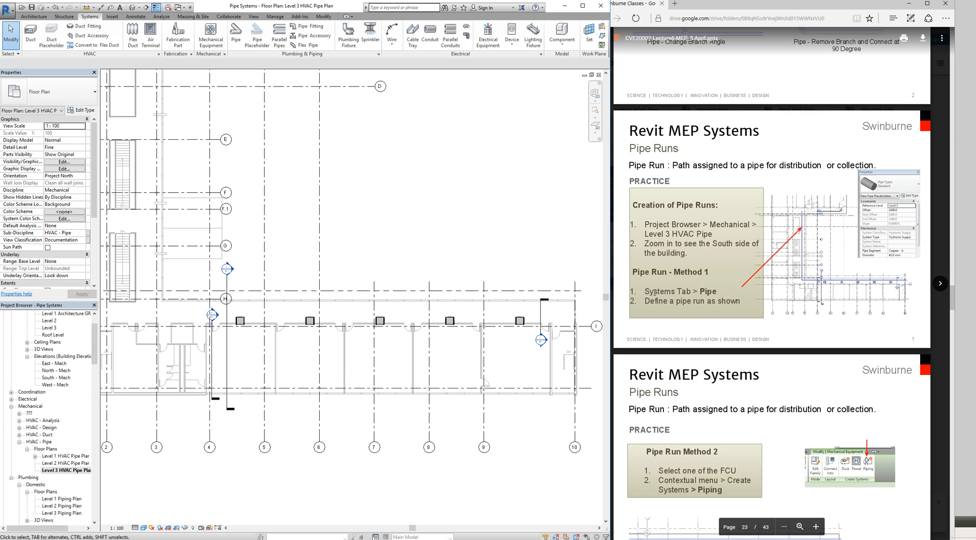
Draw a 40 mm pipe run at 2400 mm offset about 12000 mm west, south along the vertical corridor, and east above the FCU row.
left_click(236, 35)
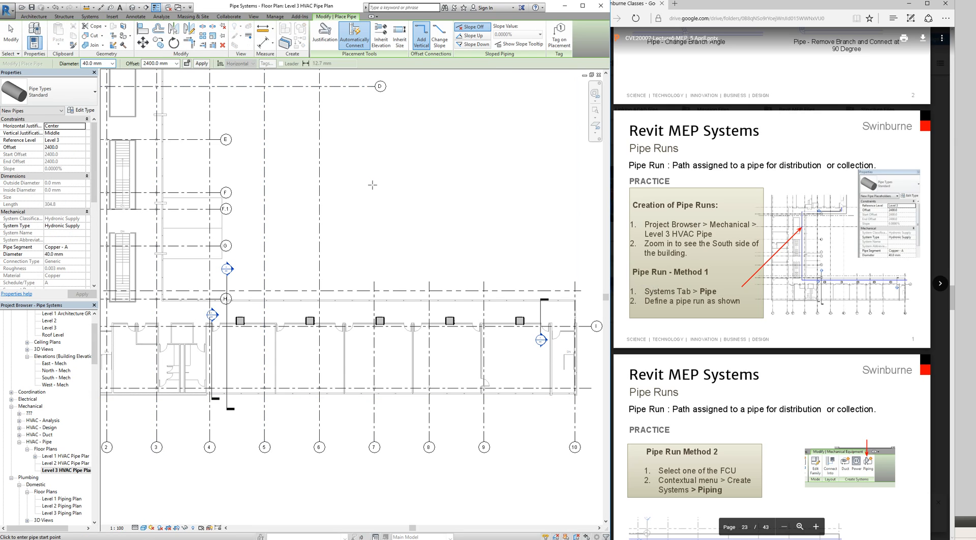
mouse_move(362, 178)
middle_mouse_down()
mouse_move(406, 234)
mouse_move(364, 226)
middle_mouse_up()
scroll(358, 221, "down", 1)
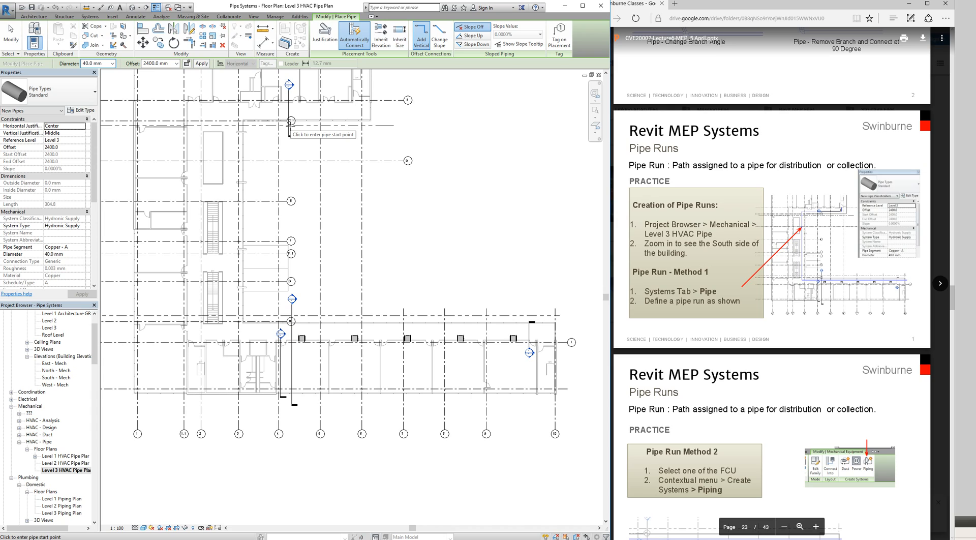
left_click(312, 101)
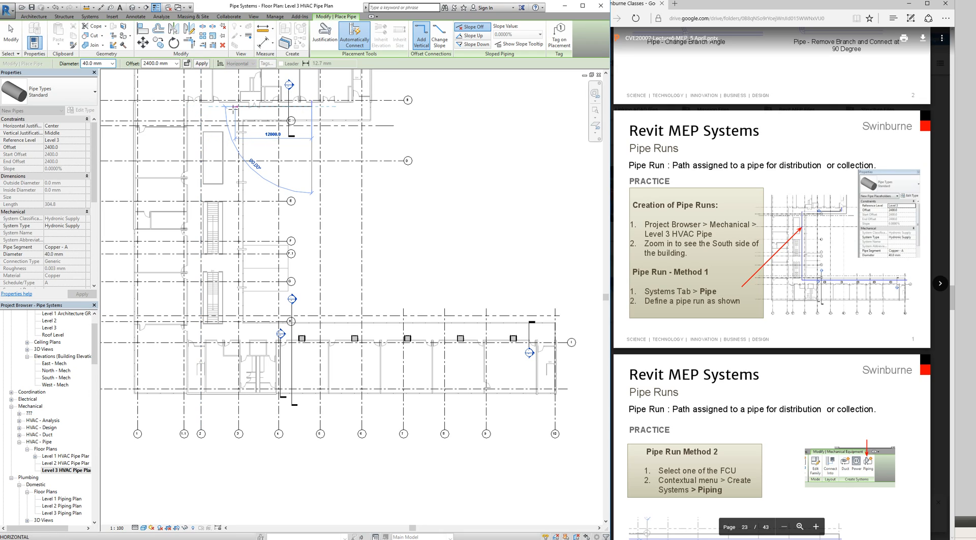
left_click(235, 107)
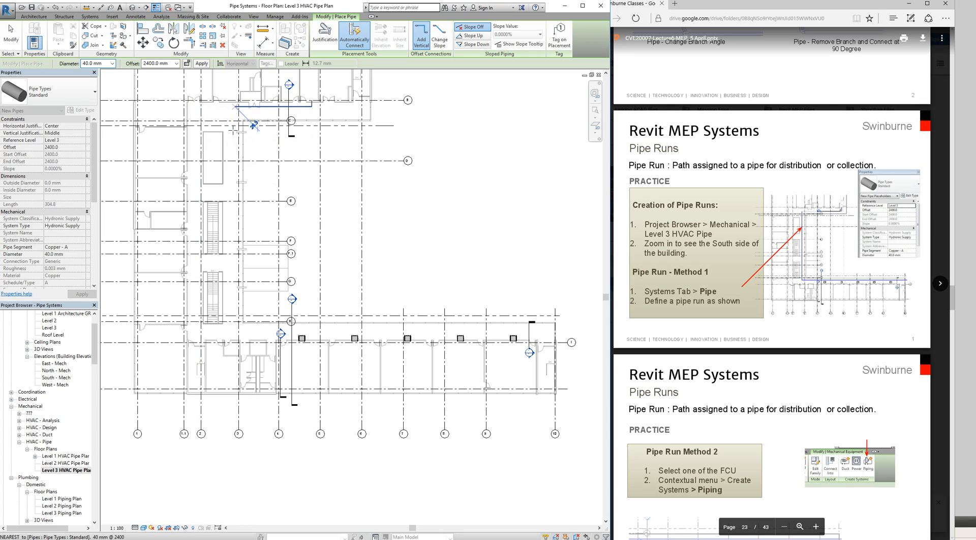
left_click(236, 330)
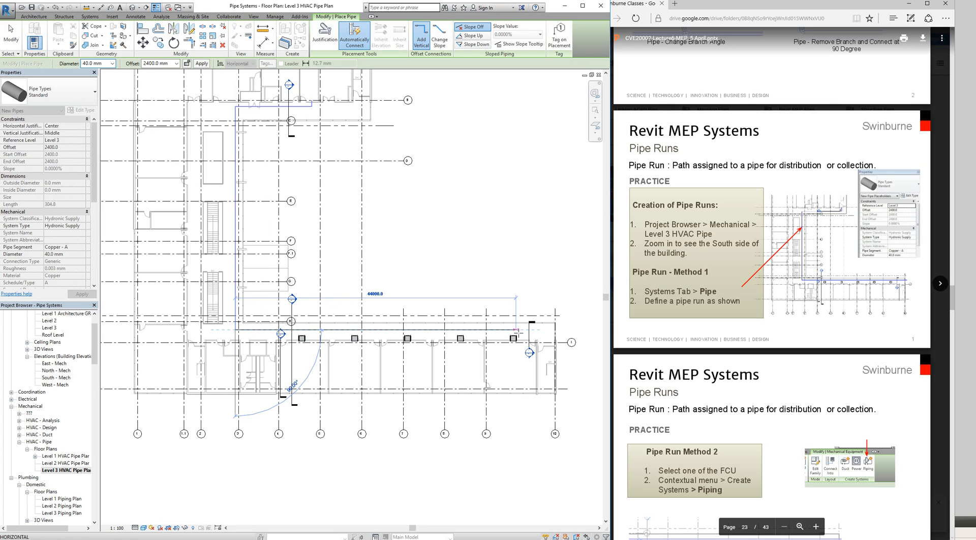
left_click(529, 330)
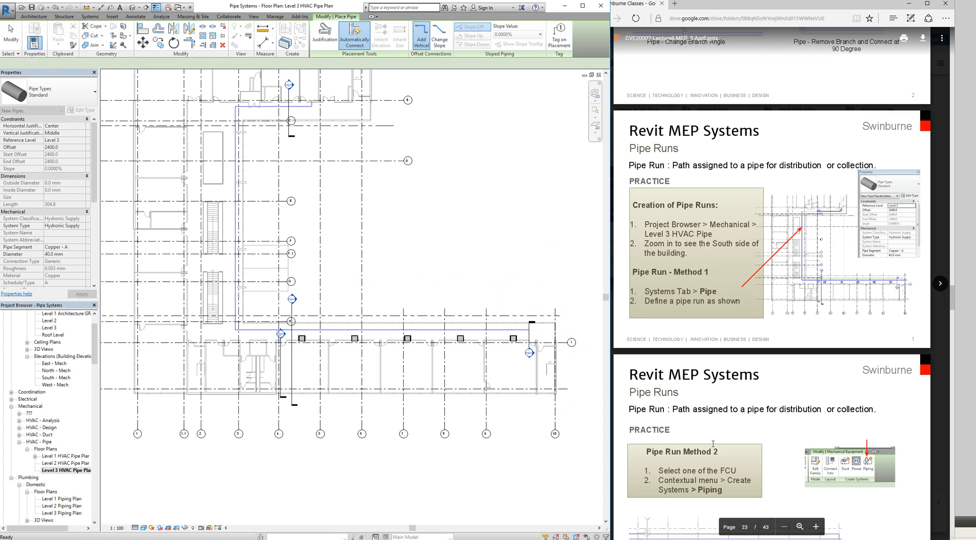
scroll(666, 387, "down", 3)
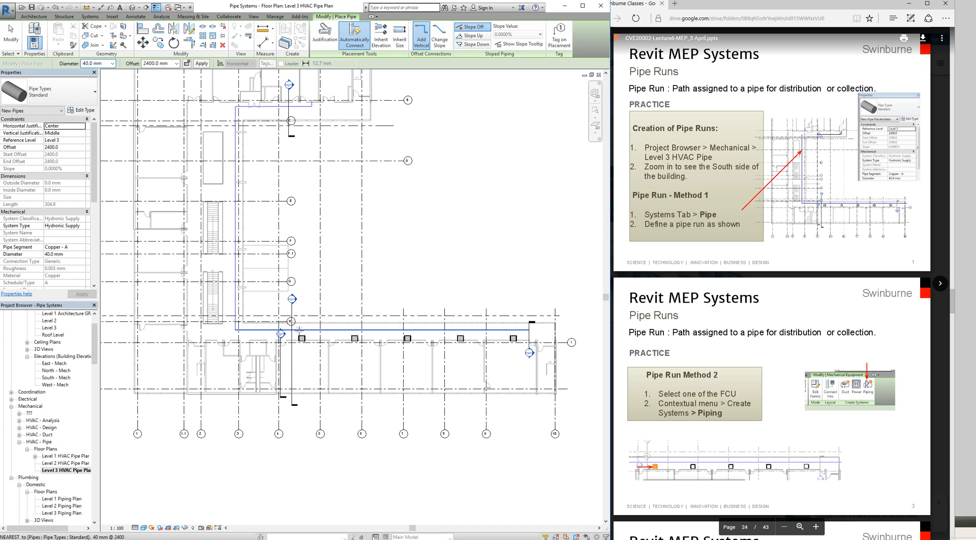
End pipe placement and start creating a piping system from the westernmost FCU in the row, near grid H.
scroll(299, 329, "down", 3)
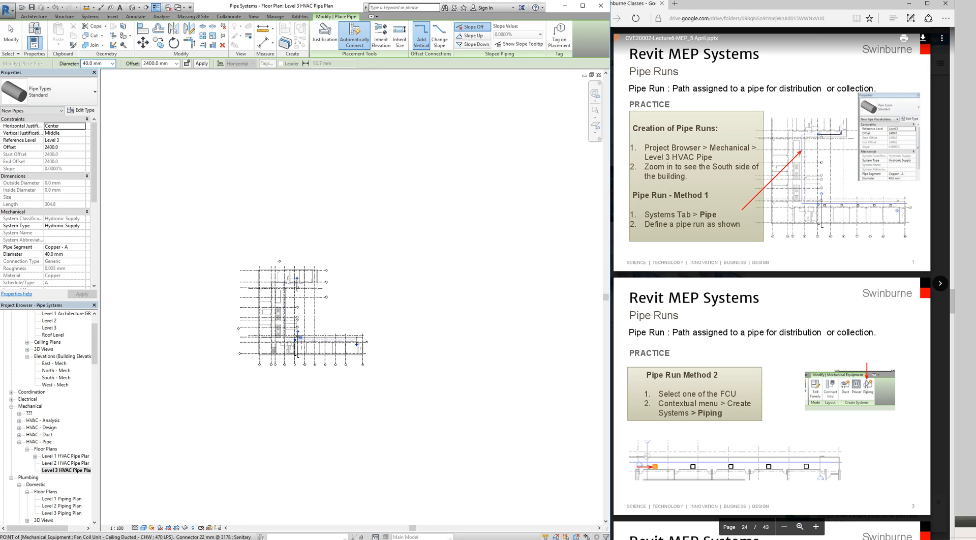
scroll(296, 342, "up", 4)
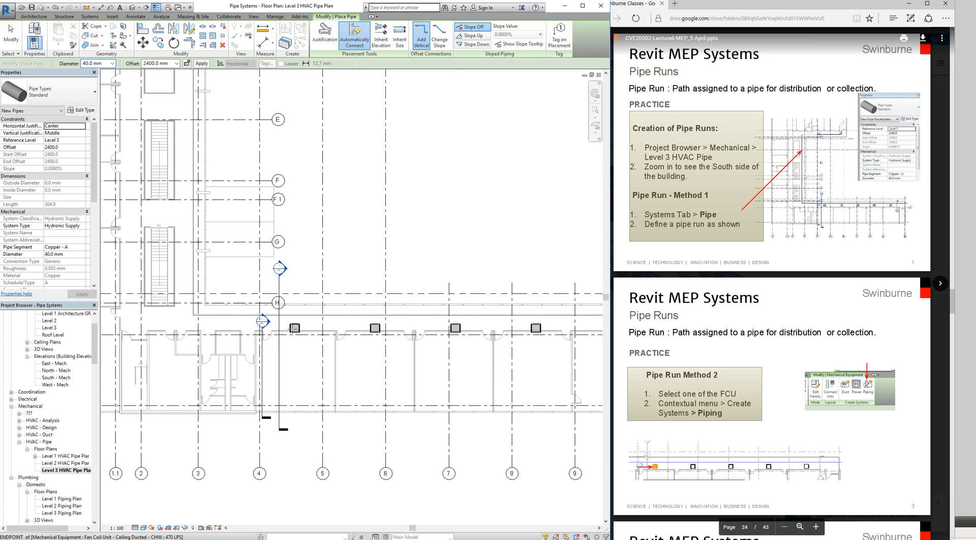
scroll(293, 329, "up", 2)
scroll(294, 329, "up", 2)
scroll(295, 328, "up", 2)
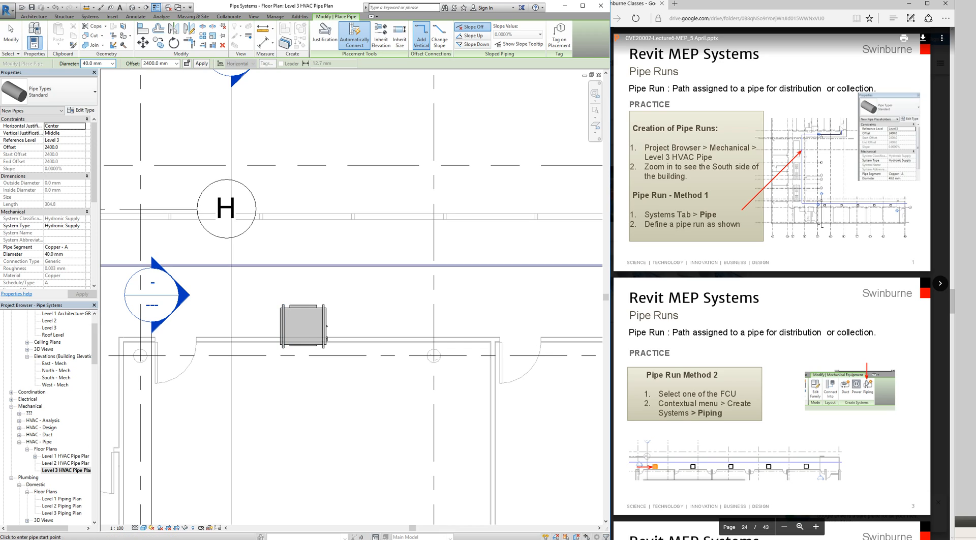
left_click(17, 42)
scroll(315, 343, "up", 2)
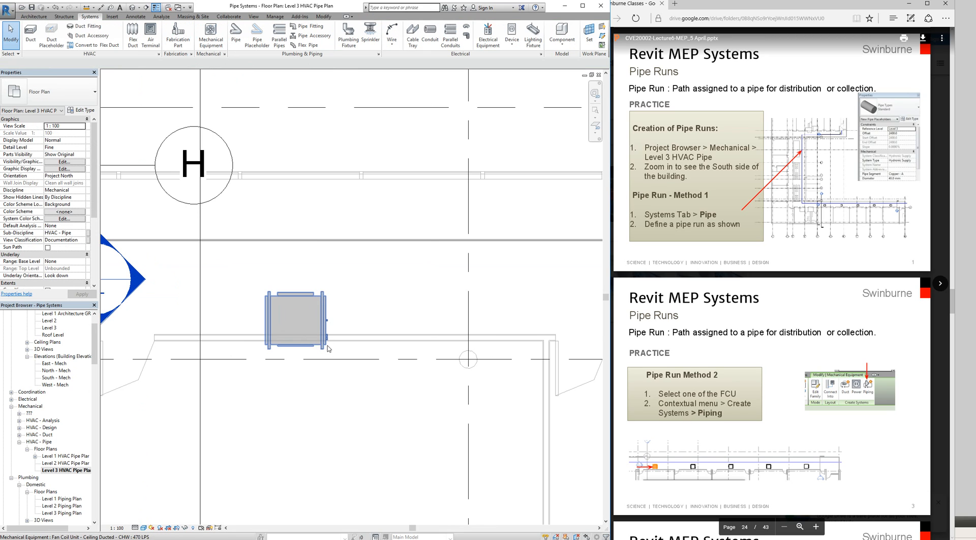
left_click(326, 347)
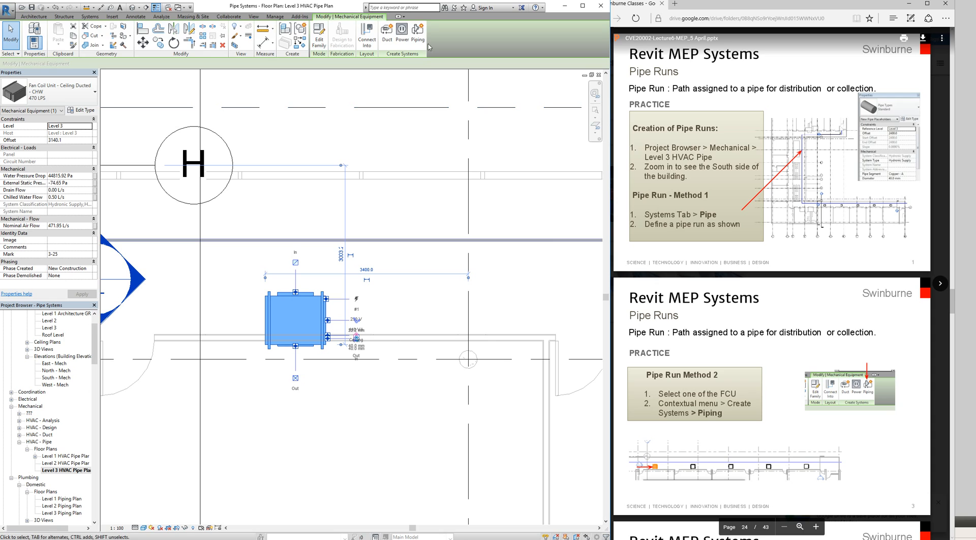
left_click(417, 31)
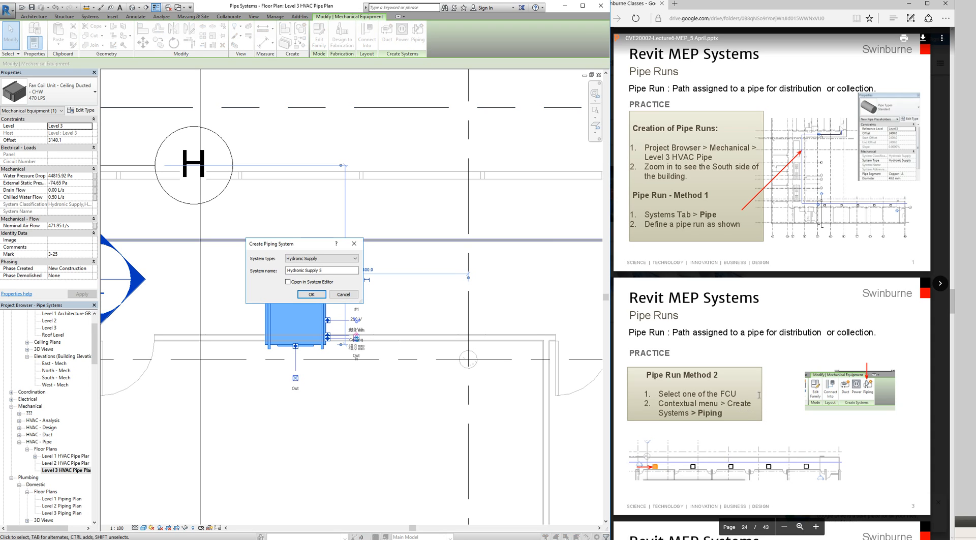
Check the Method 2 slide for the system name and create the Hydronic Supply system as Level 3_Hydronic Supply.
left_click(759, 395)
scroll(757, 394, "down", 5)
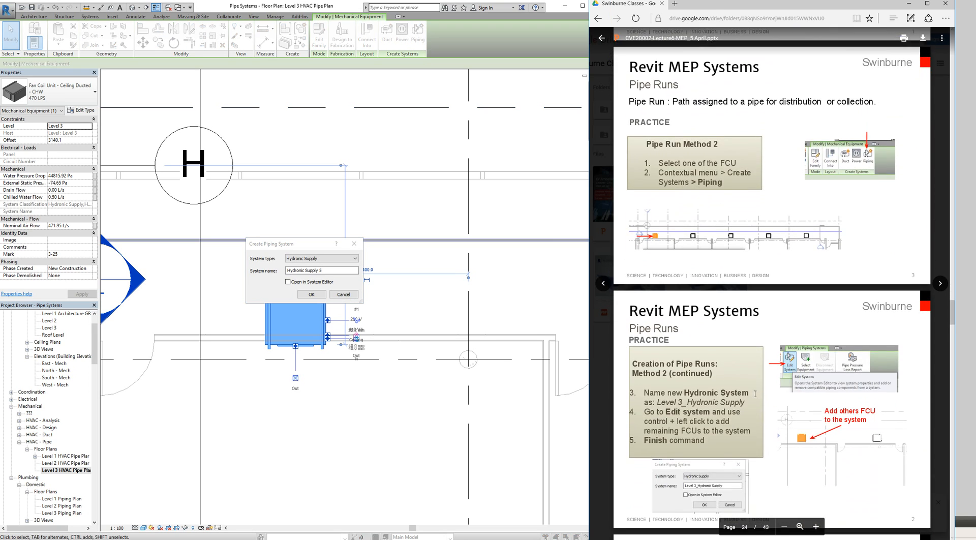
scroll(756, 393, "down", 3)
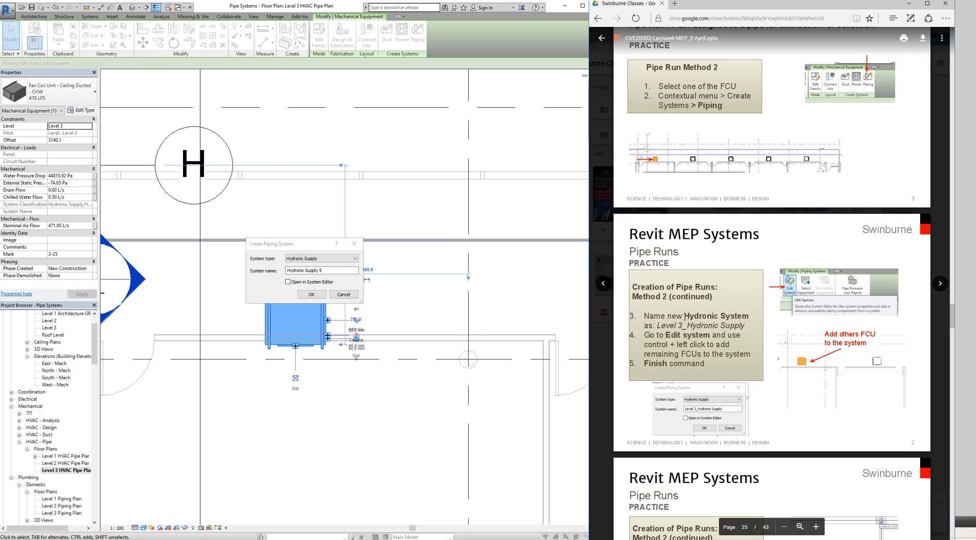
left_click(338, 272)
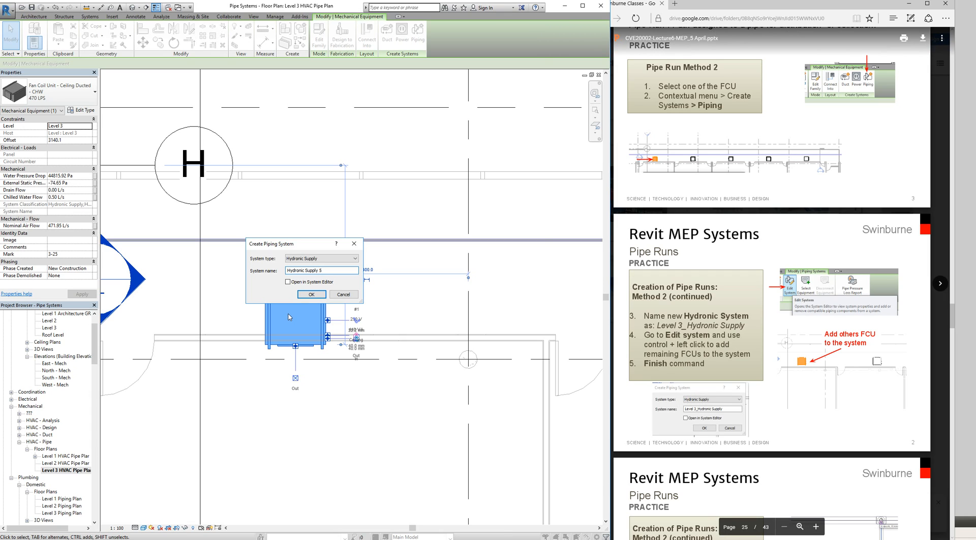
left_click_drag(335, 270, 286, 270)
type("L")
key("BackSpace")
key("BackSpace")
key("BackSpace")
key("BackSpace")
left_click(311, 295)
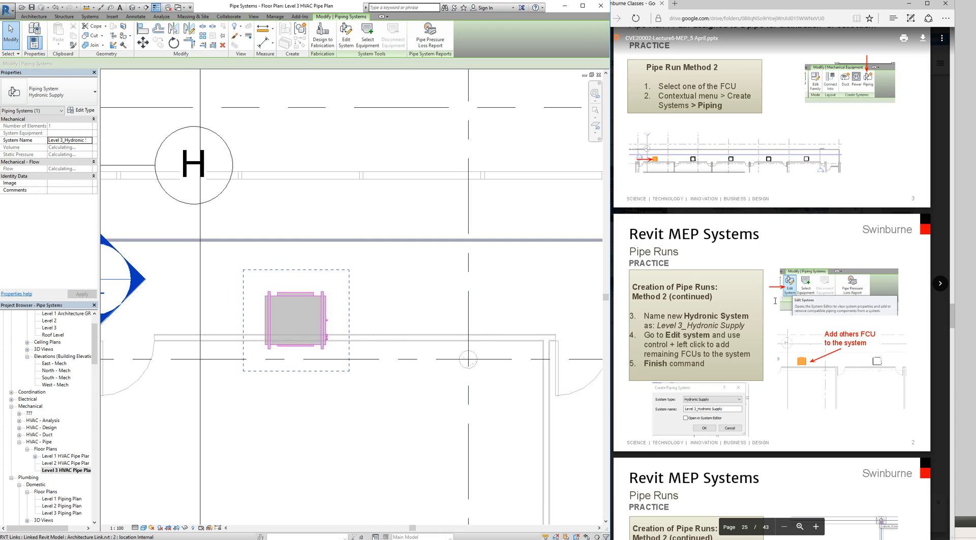
Edit the new piping system to add the four remaining FCUs along the row, and finish editing the system.
left_click(345, 40)
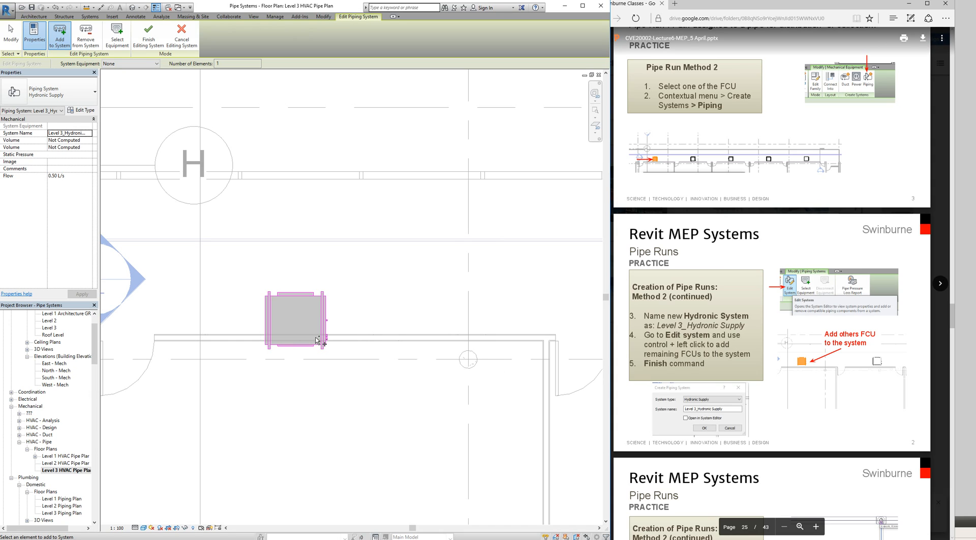
scroll(346, 346, "up", 1)
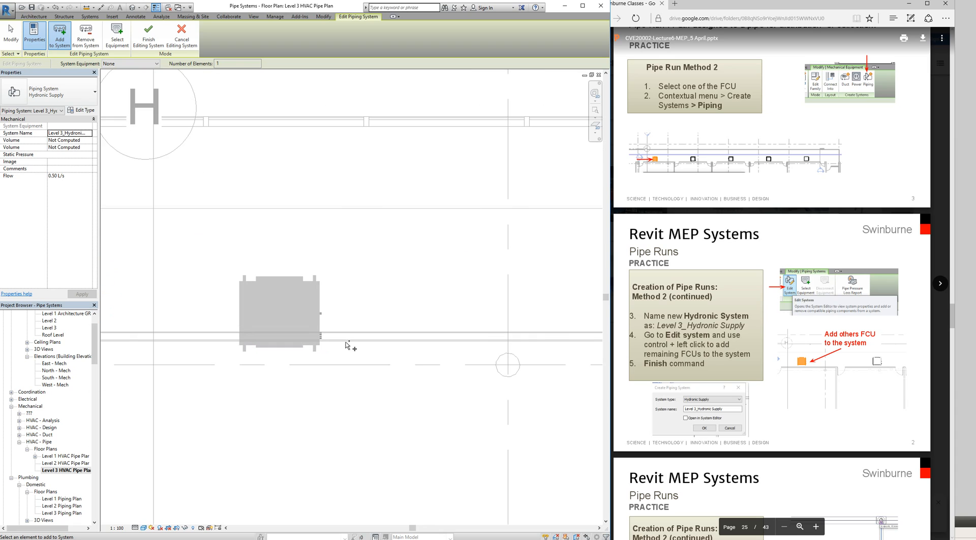
scroll(343, 345, "down", 3)
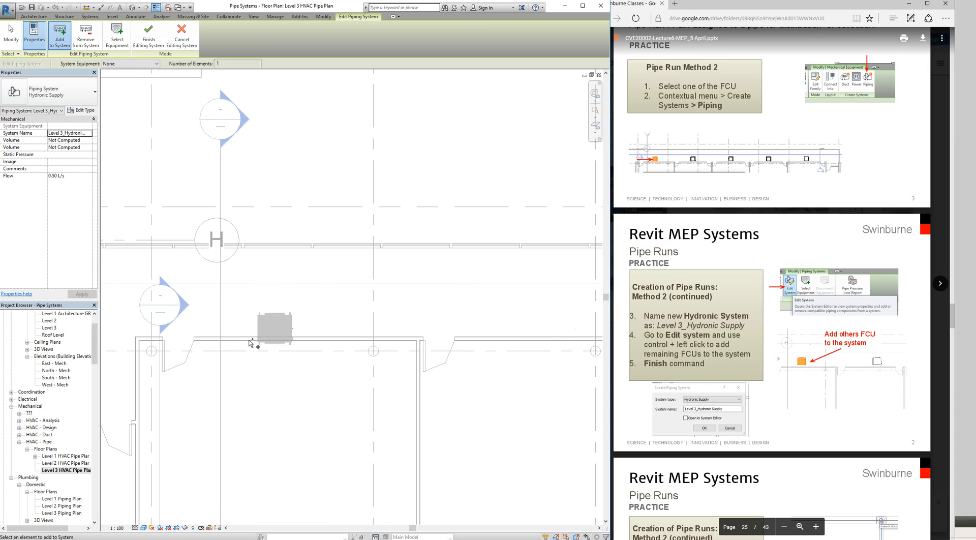
scroll(249, 342, "down", 5)
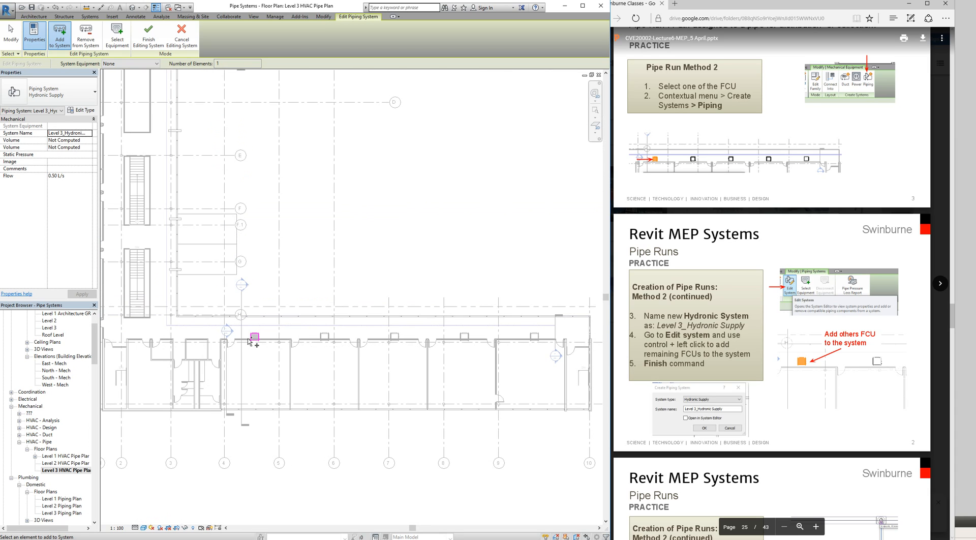
left_click(323, 338)
left_click(395, 337)
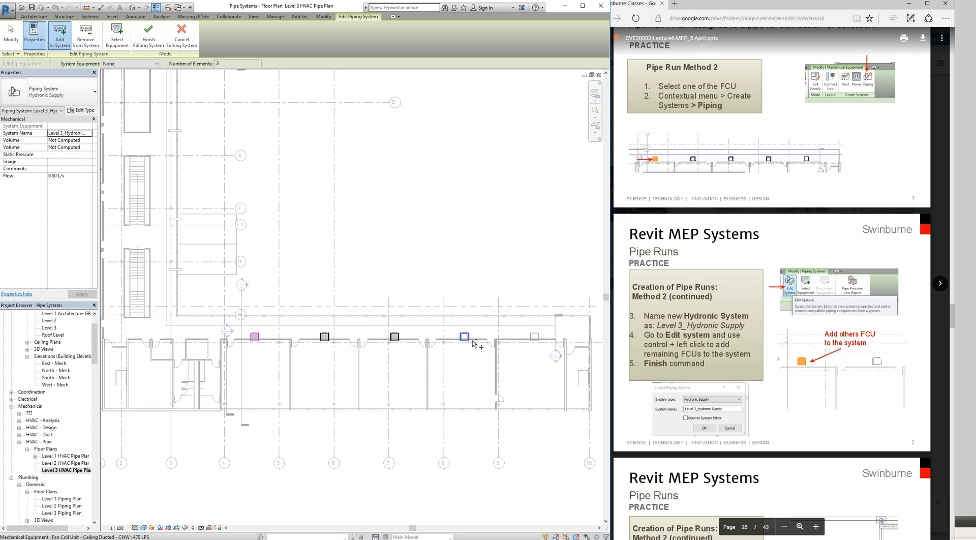
left_click(464, 337)
left_click(533, 337)
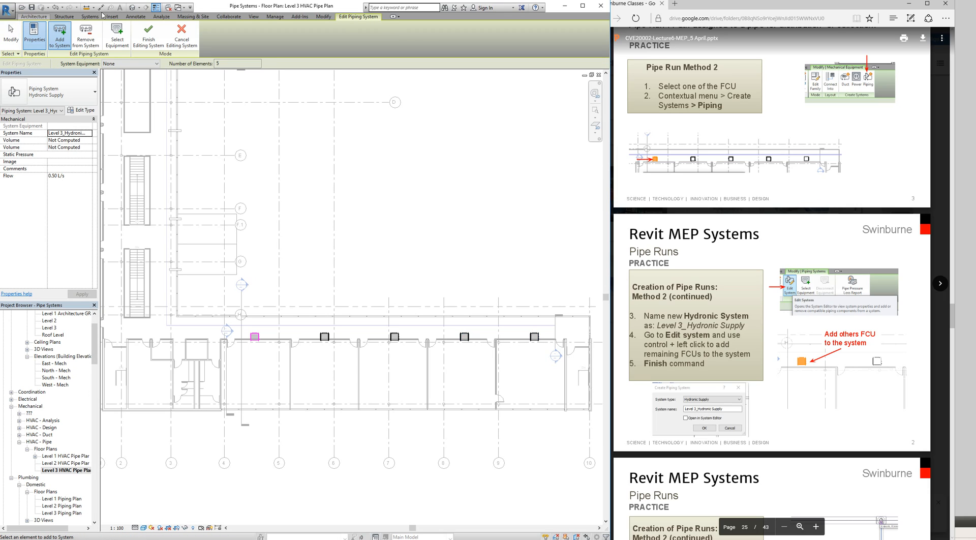
left_click(148, 35)
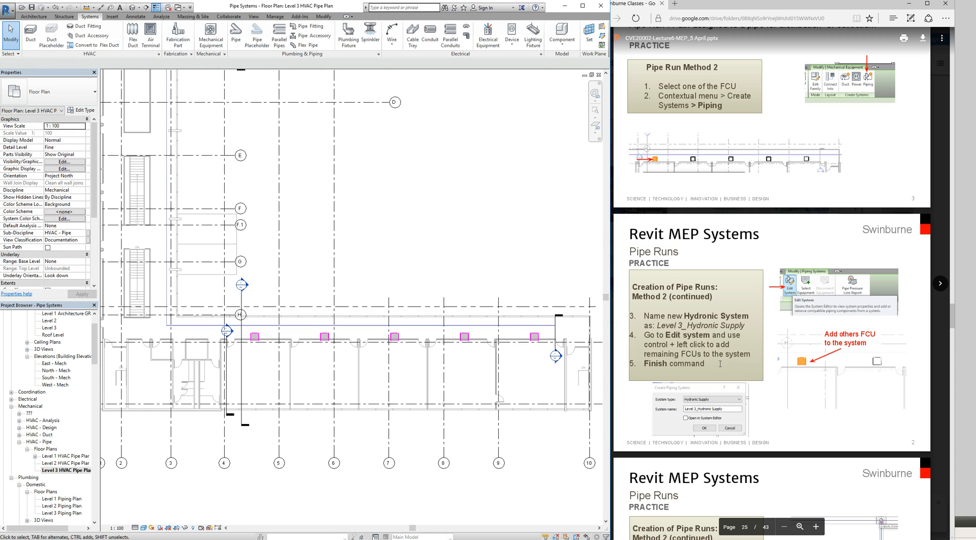
Read the next Method 2 slide on creating branches from the FCU inlets and locate the westernmost FCU's connectors.
scroll(719, 363, "down", 3)
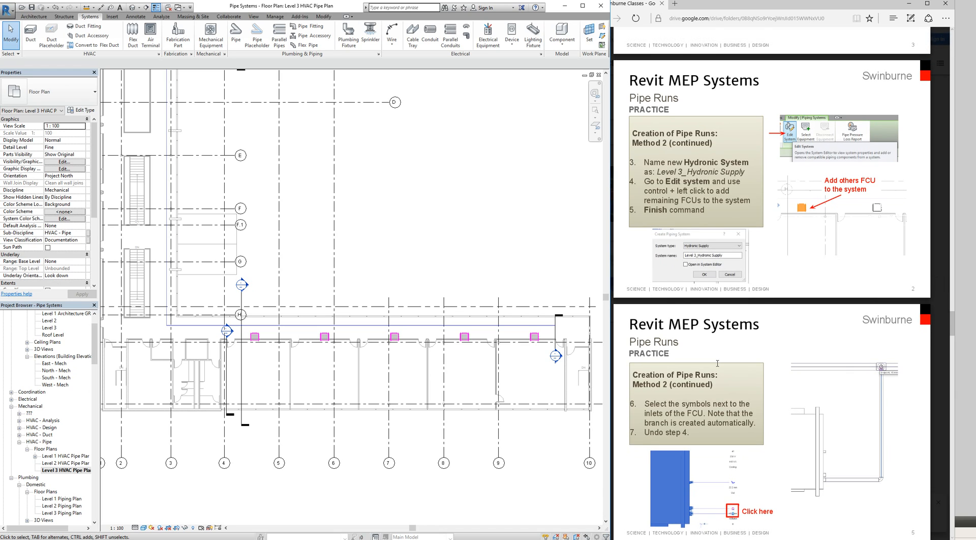
scroll(717, 363, "down", 3)
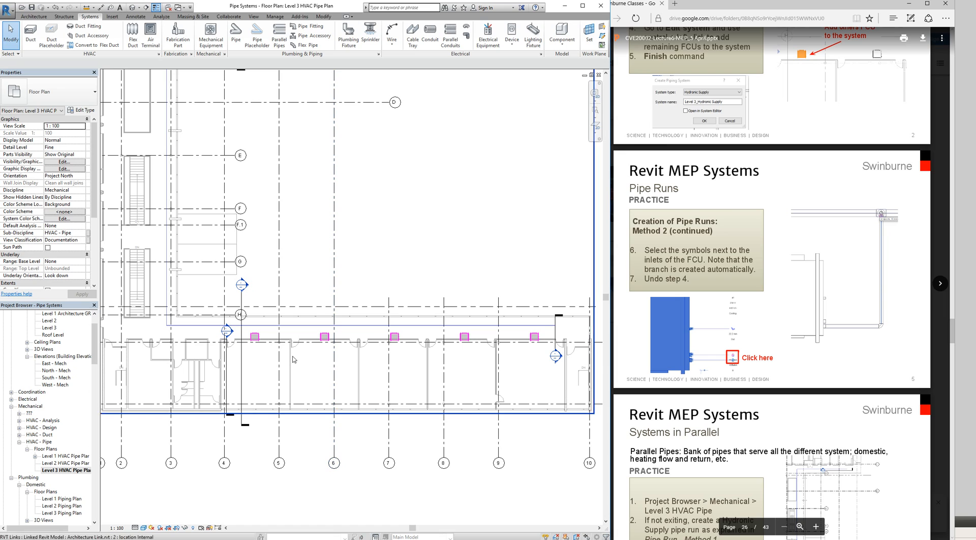
scroll(257, 341, "up", 5)
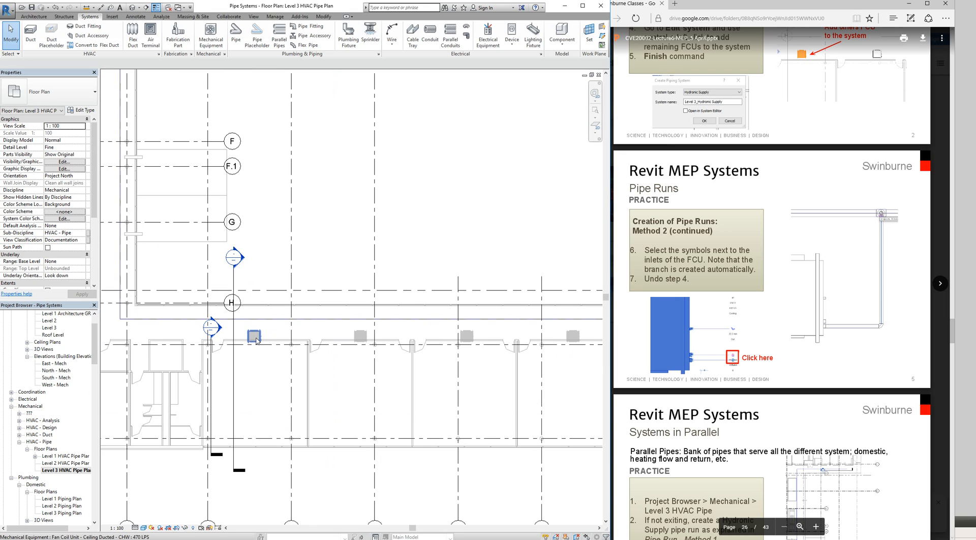
scroll(256, 341, "up", 5)
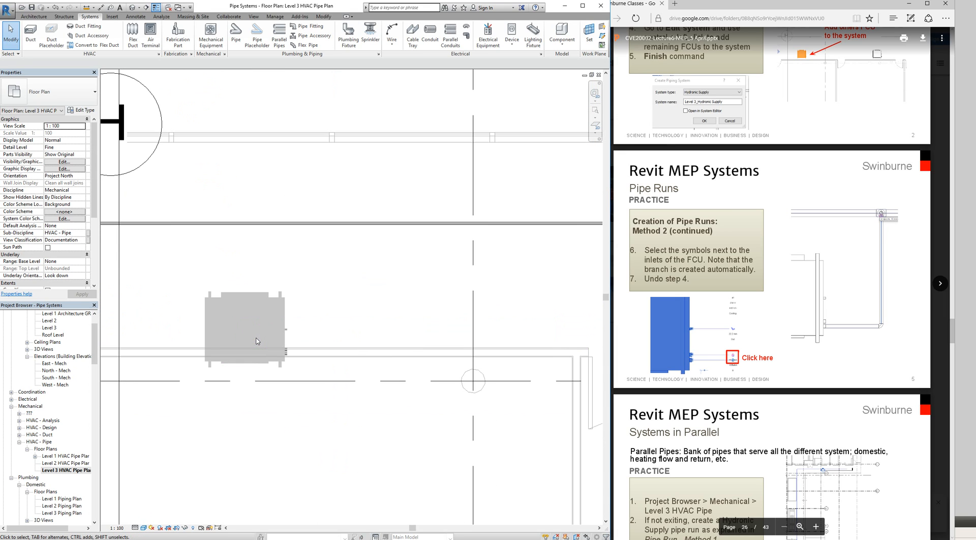
Draw a 40 mm Hydronic Supply pipe segment horizontally outward from the fan coil unit's supply inlet connector at 3241.7 mm offset.
left_click(284, 338)
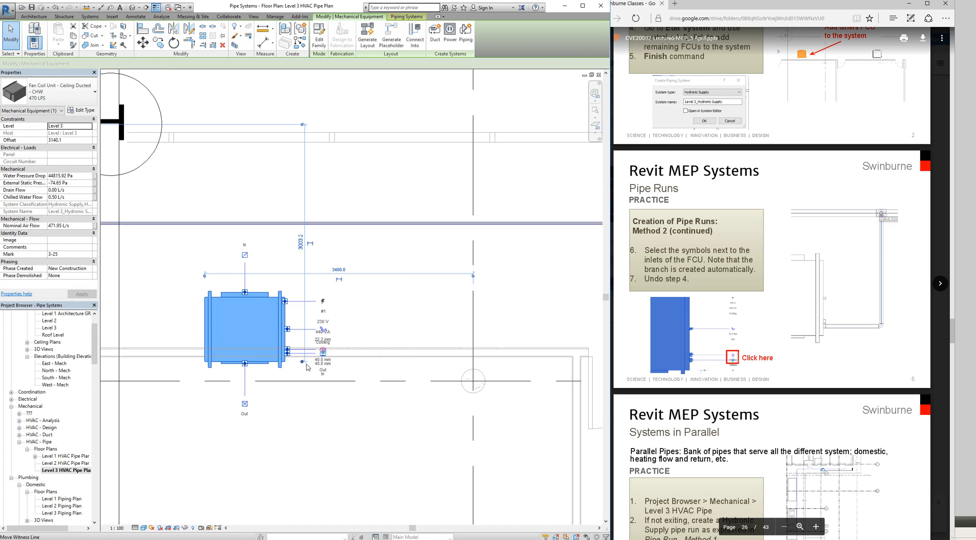
scroll(306, 364, "up", 3)
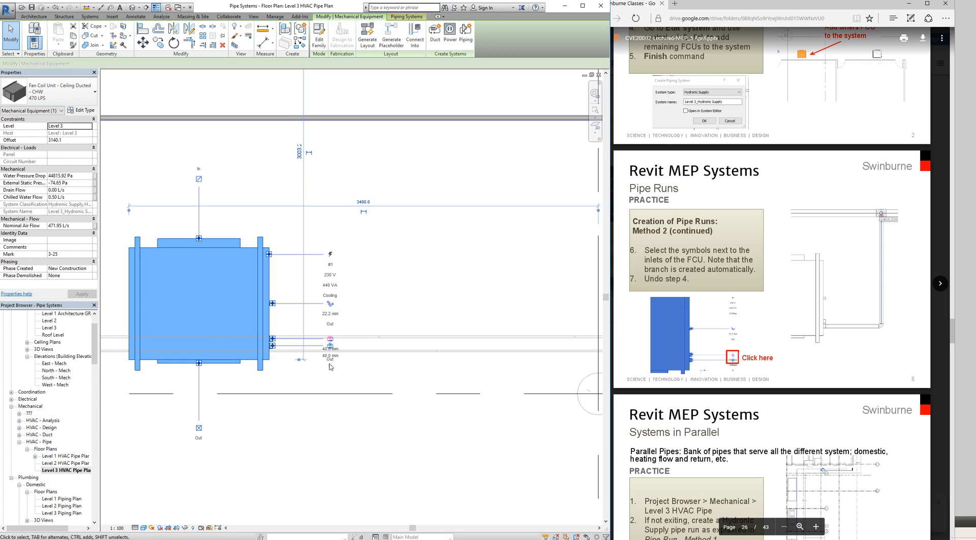
scroll(330, 357, "up", 2)
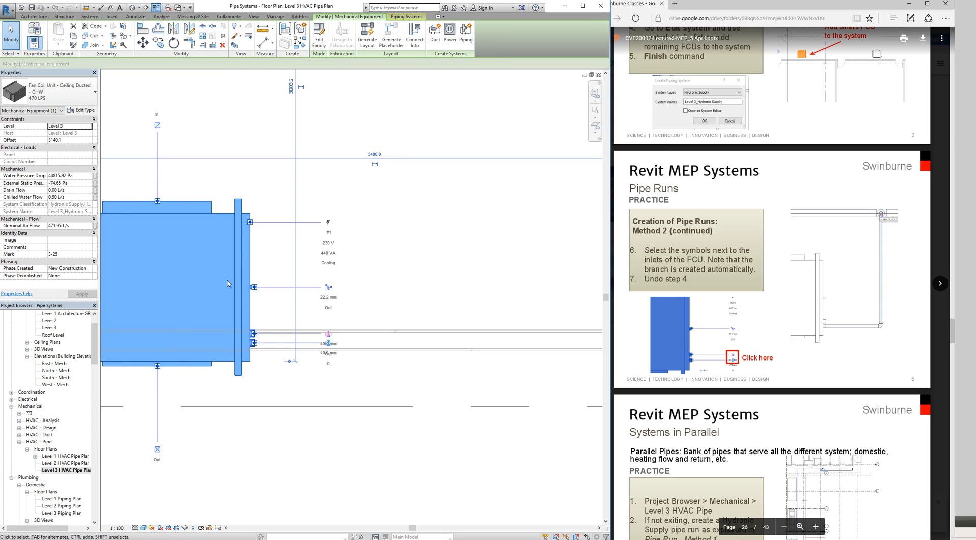
middle_click_drag(370, 286, 392, 286)
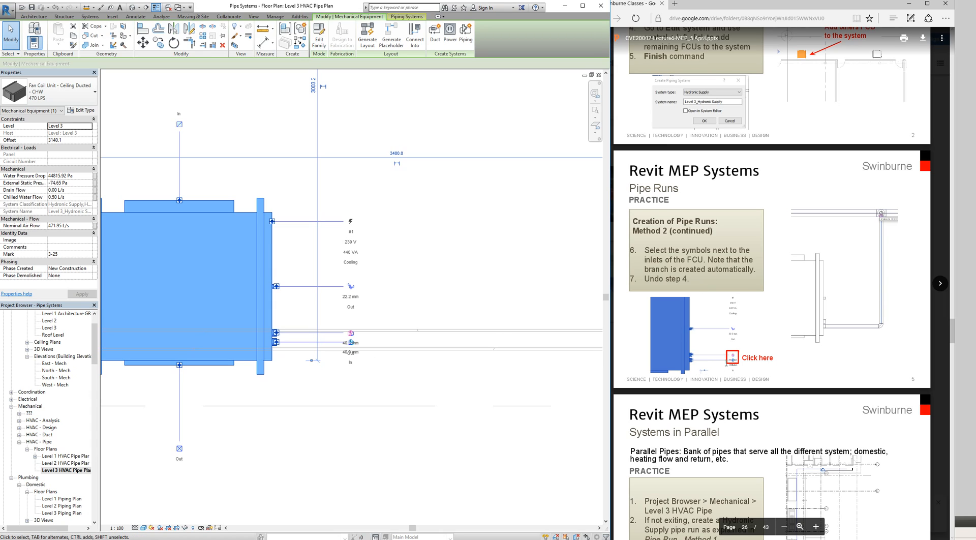
scroll(305, 341, "up", 2)
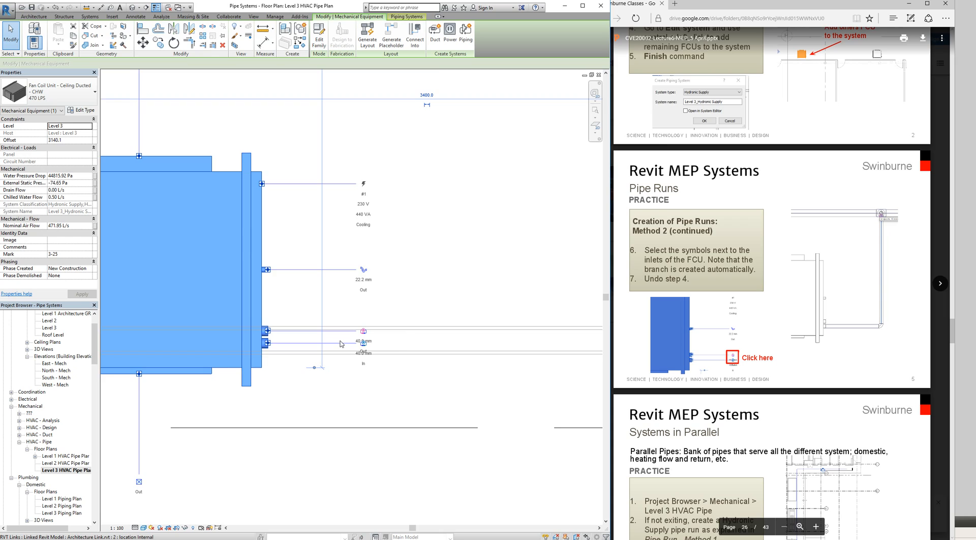
scroll(341, 343, "up", 1)
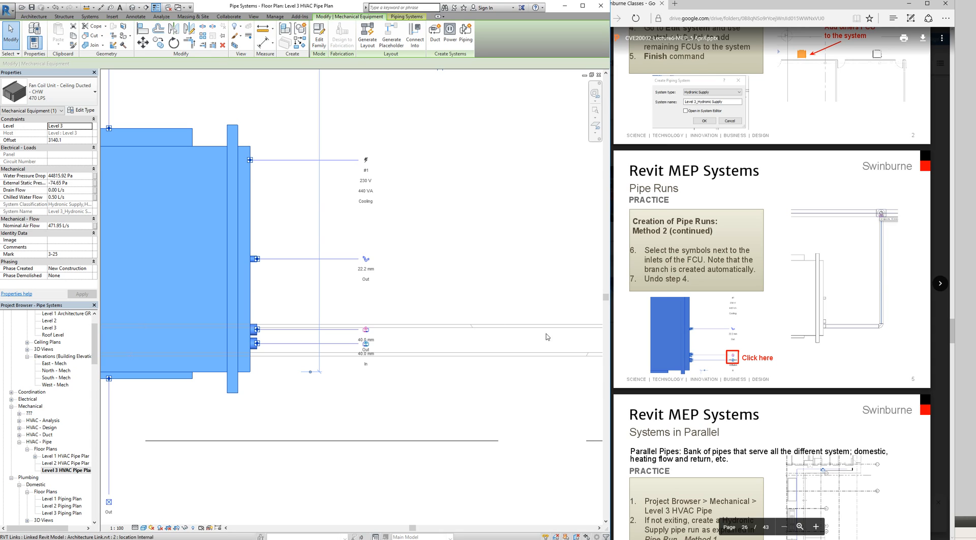
left_click(965, 530)
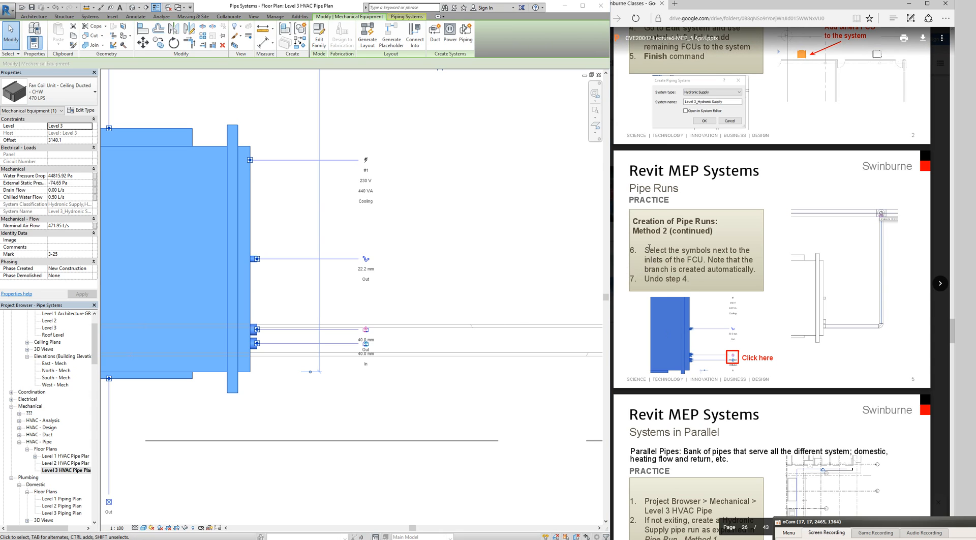
left_click(366, 345)
left_click(366, 346)
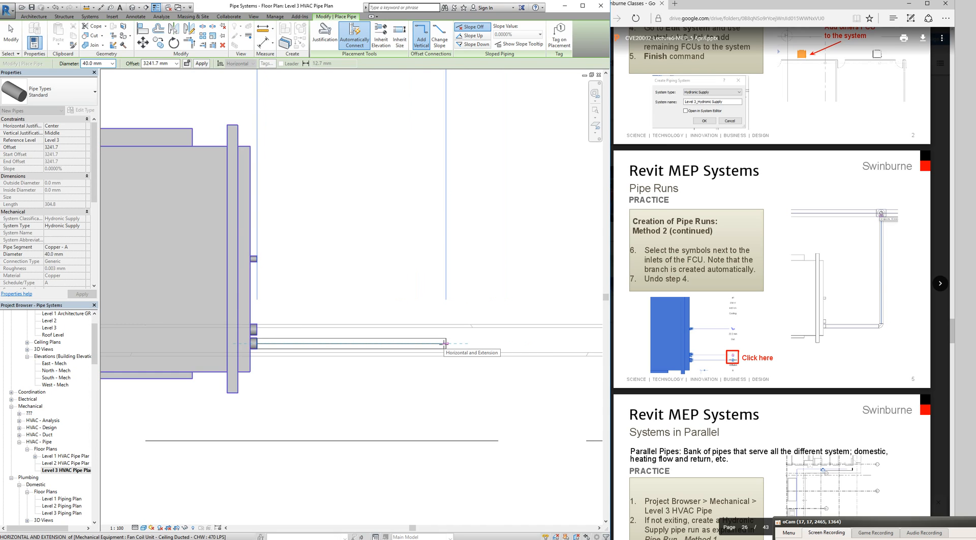
left_click(485, 344)
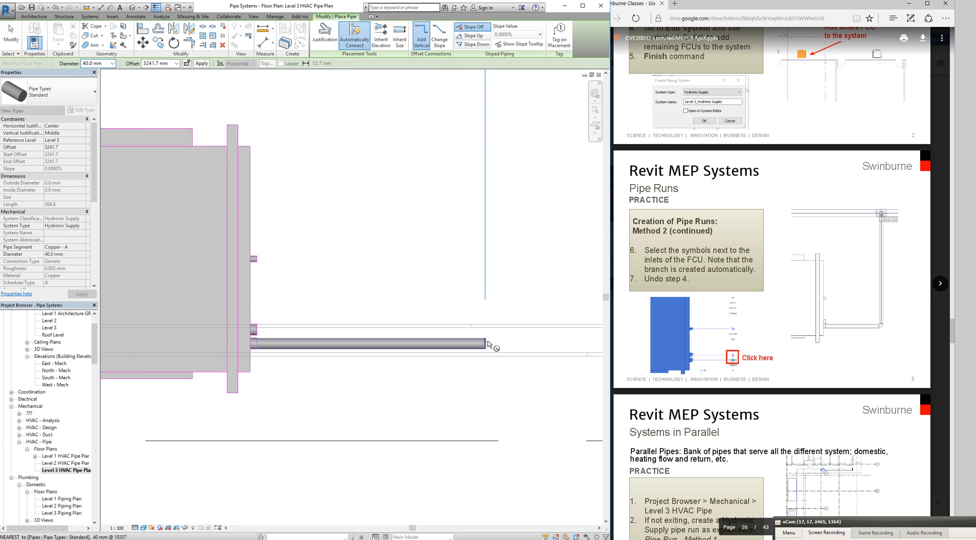
Extend the branch at a right angle from the segment's end, connect it to the horizontal supply main, and finish placing pipes.
scroll(487, 344, "down", 4)
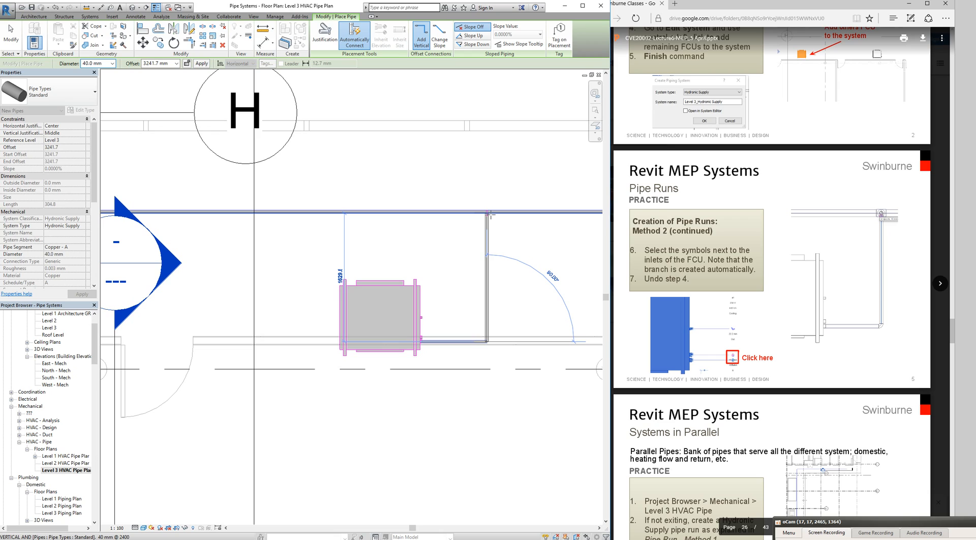
scroll(491, 212, "up", 2)
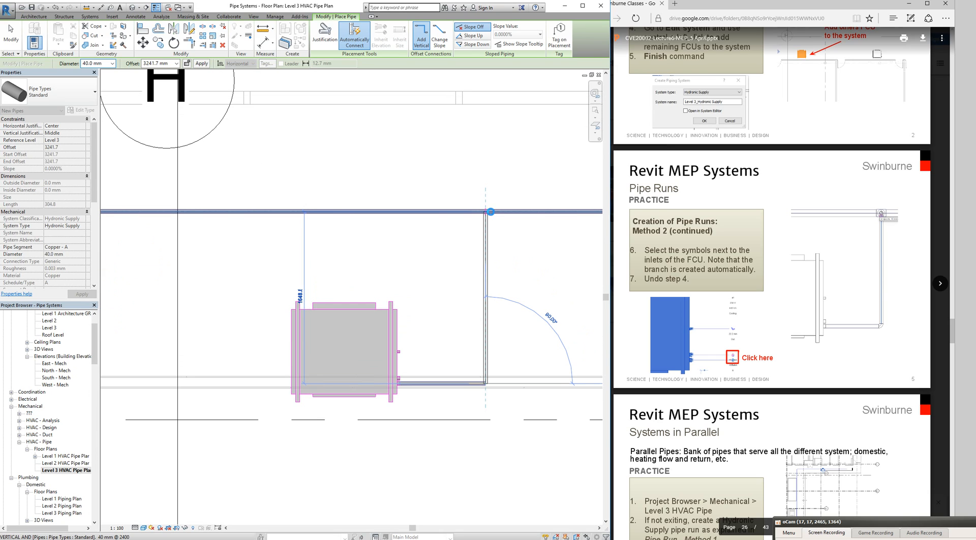
left_click(490, 212)
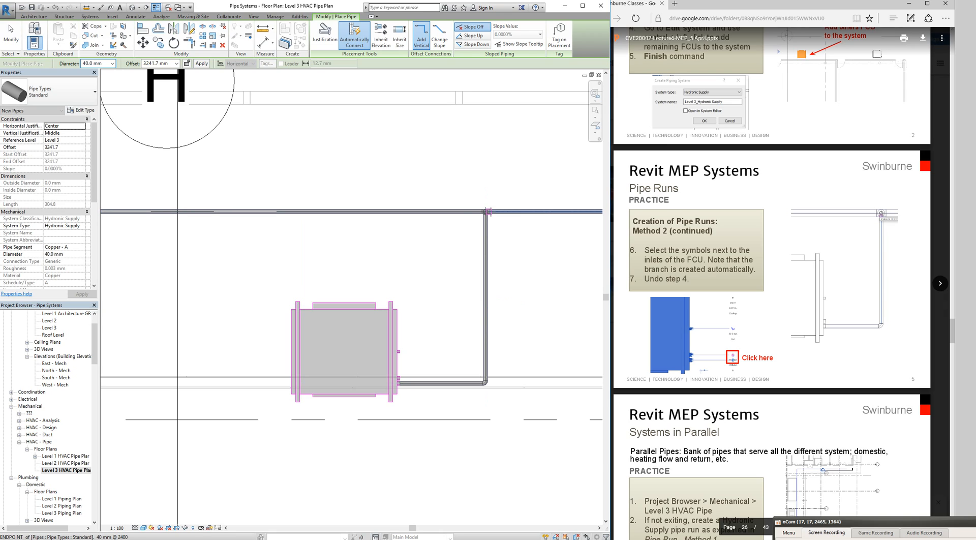
left_click(487, 211)
scroll(488, 211, "up", 4)
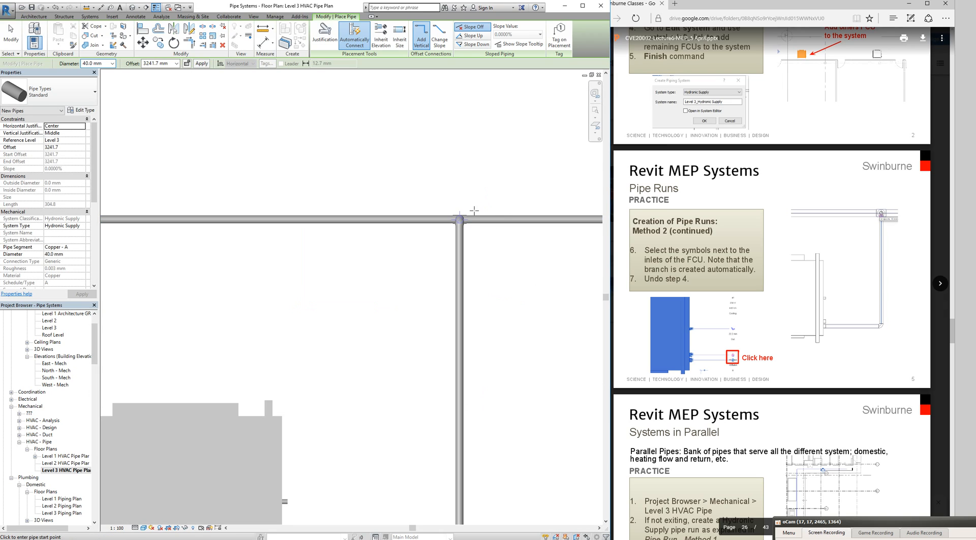
scroll(472, 206, "up", 3)
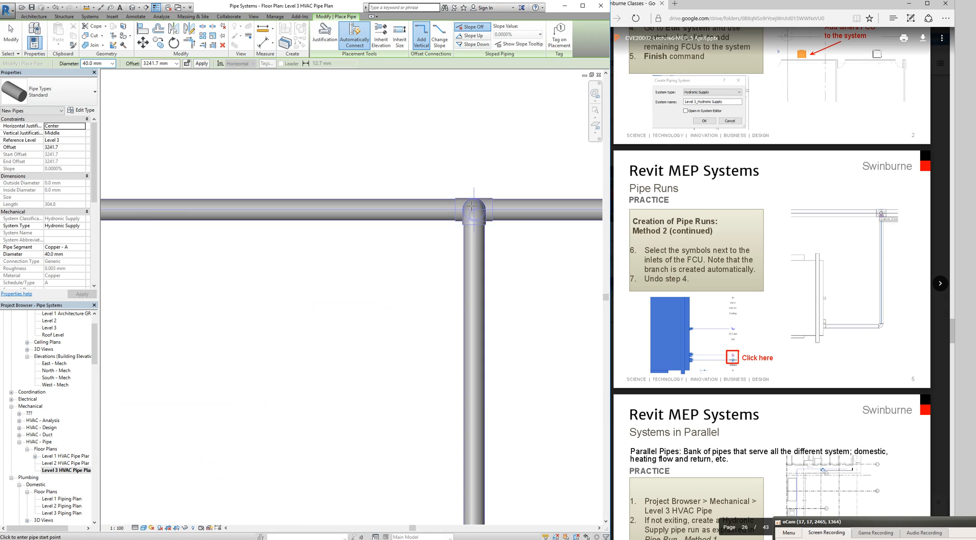
scroll(474, 213, "up", 2)
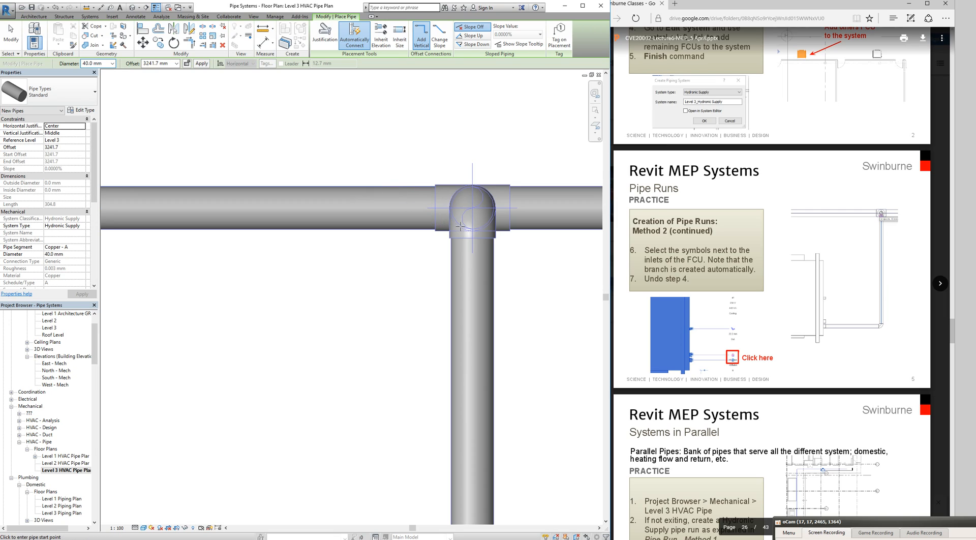
scroll(460, 226, "down", 3)
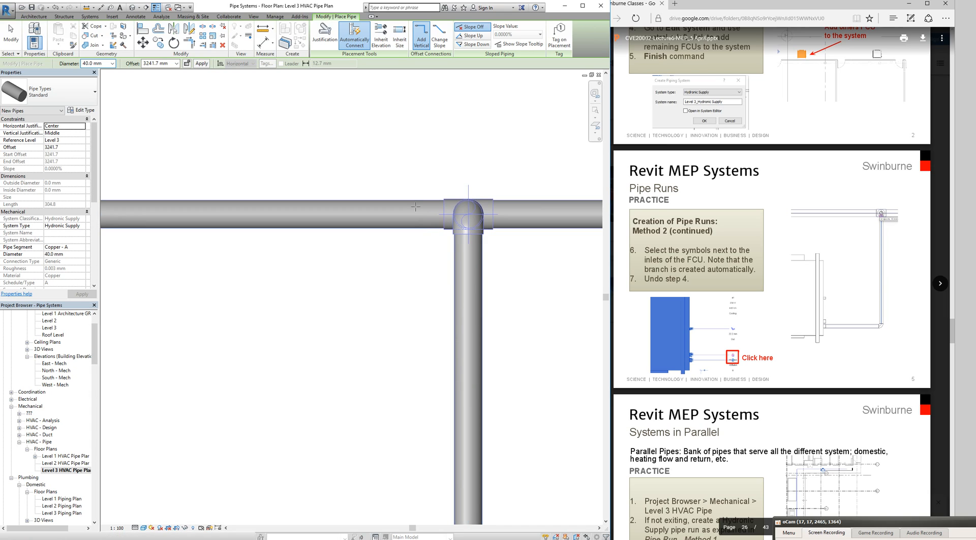
scroll(461, 225, "down", 5)
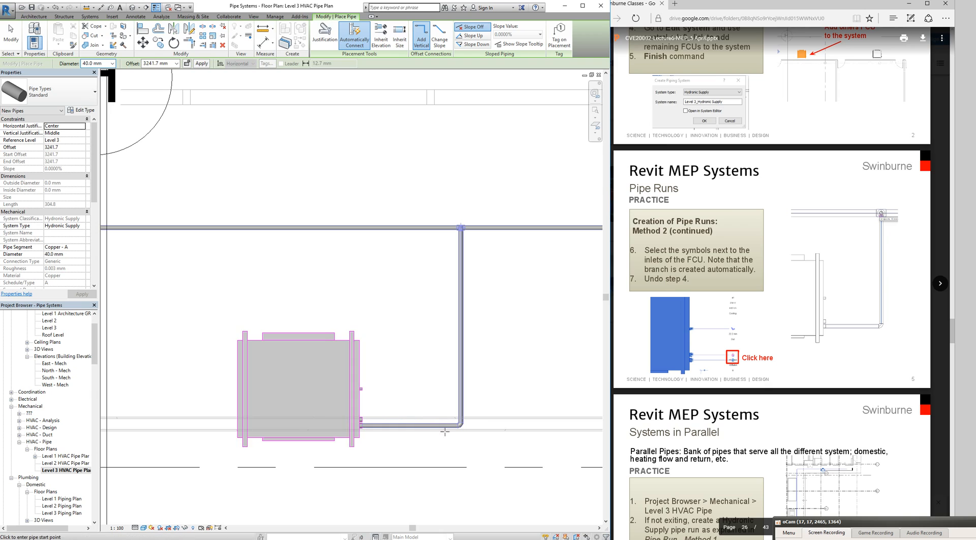
key("Escape")
key("Escape")
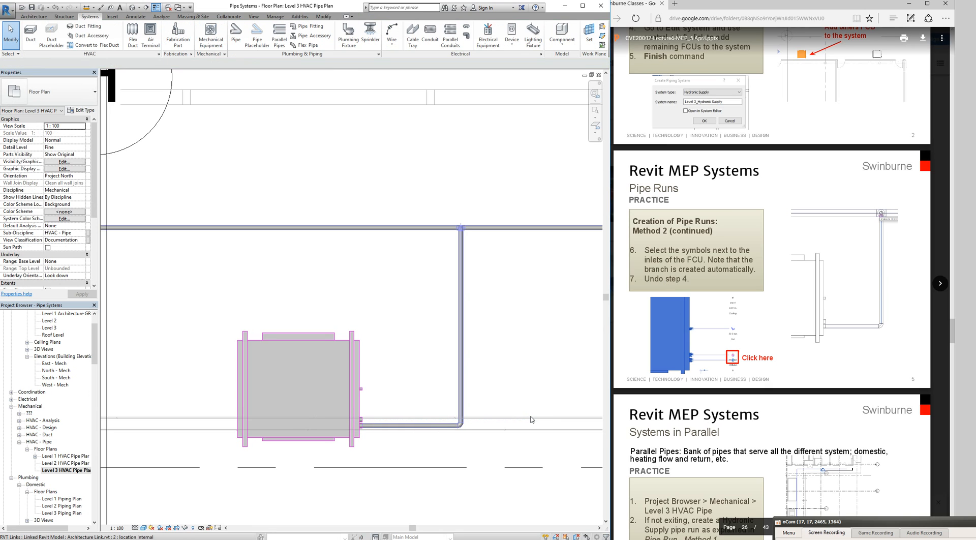
Undo the branch piping between the fan coil unit and the supply main.
scroll(532, 419, "up", 3)
key("ctrl+z")
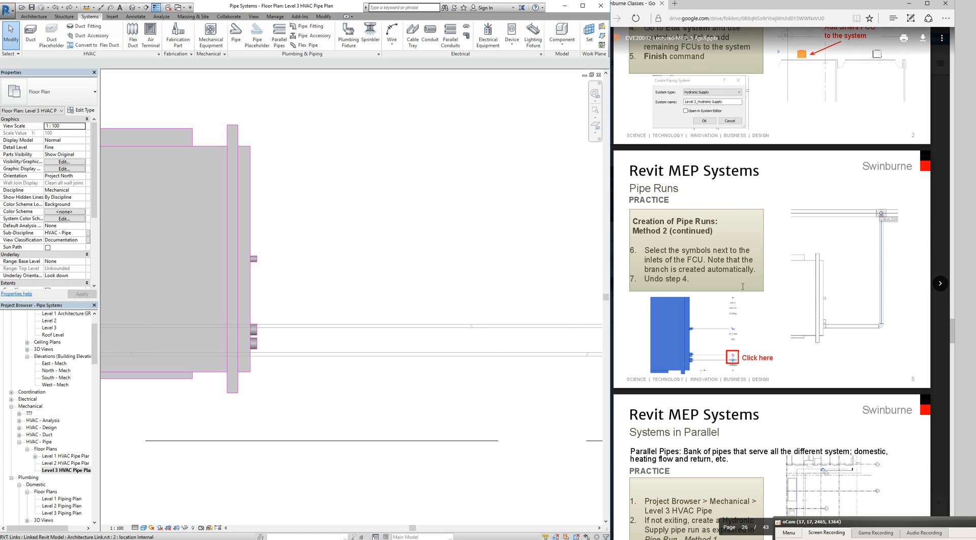
Review the lecture slides on Pipe Runs Method 2 and the practice steps for Systems in Parallel.
scroll(743, 286, "up", 2)
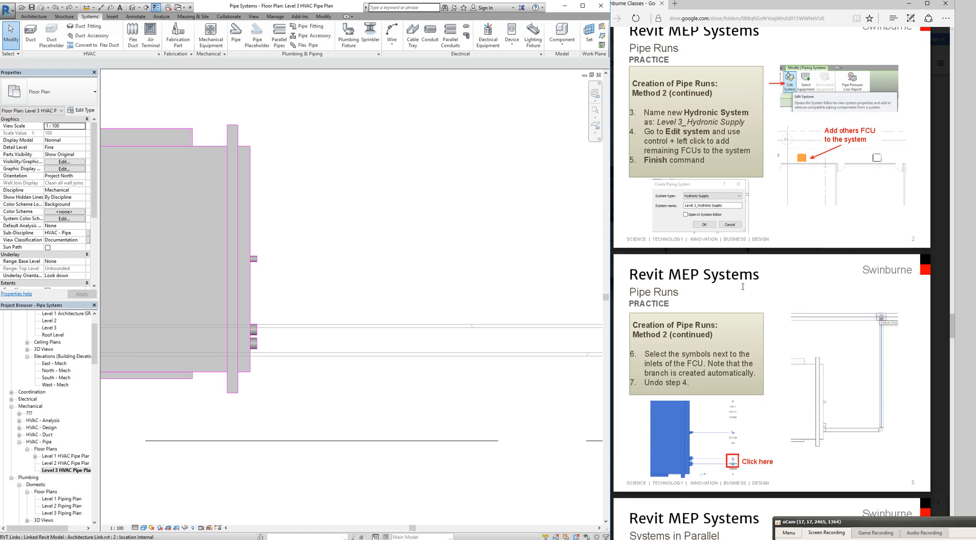
scroll(743, 286, "down", 4)
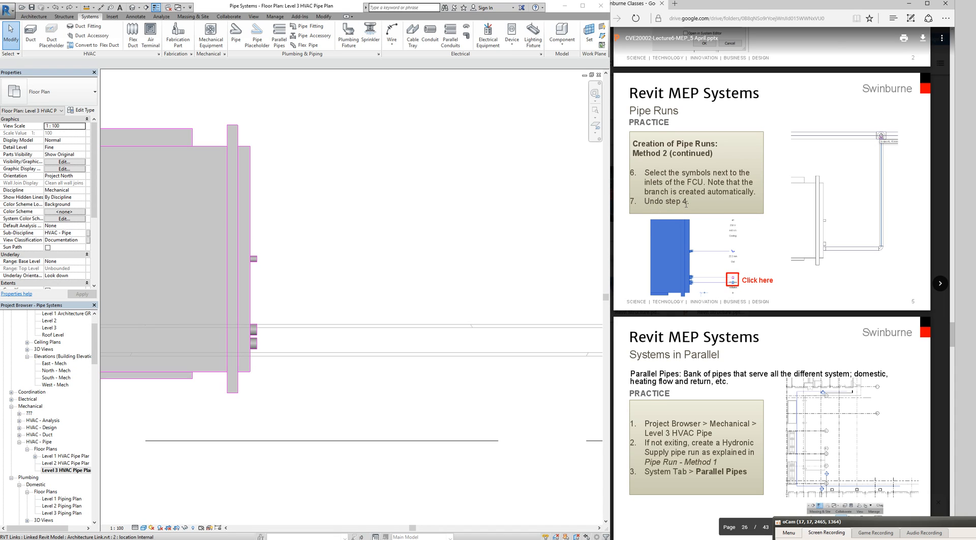
scroll(686, 203, "up", 4)
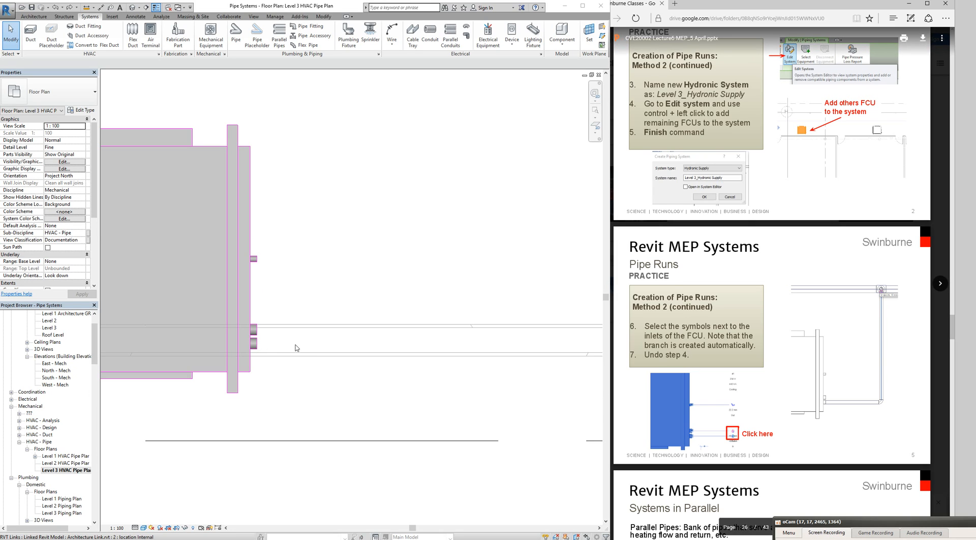
scroll(311, 345, "down", 3)
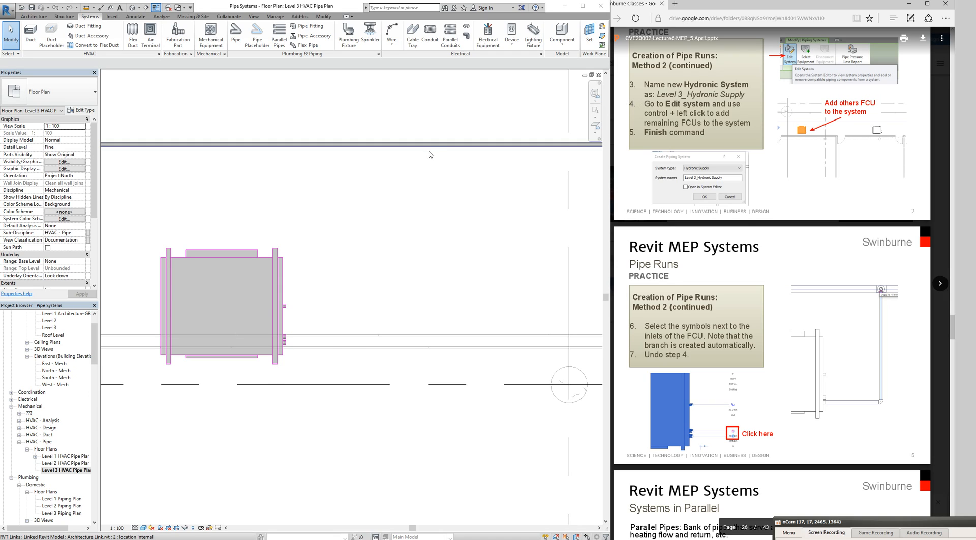
left_click(640, 377)
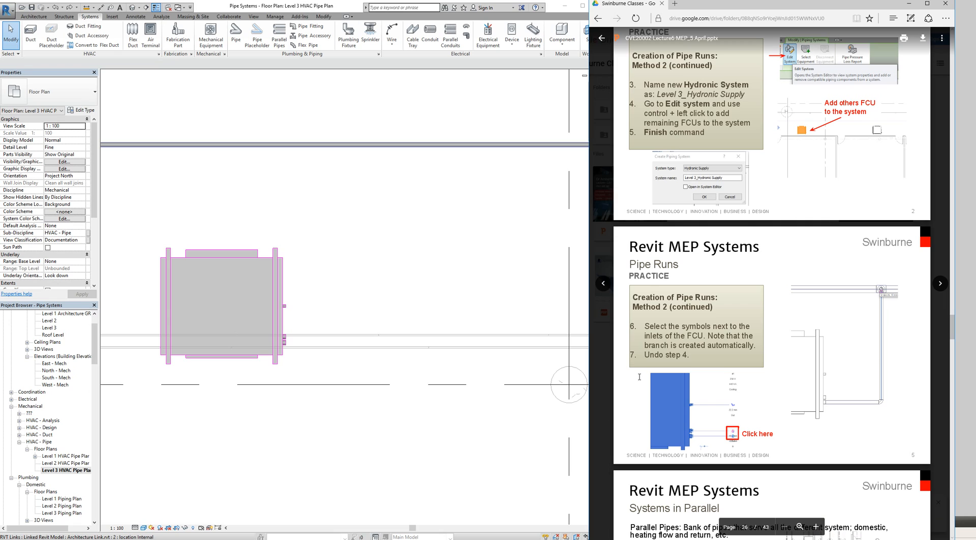
scroll(844, 395, "down", 5)
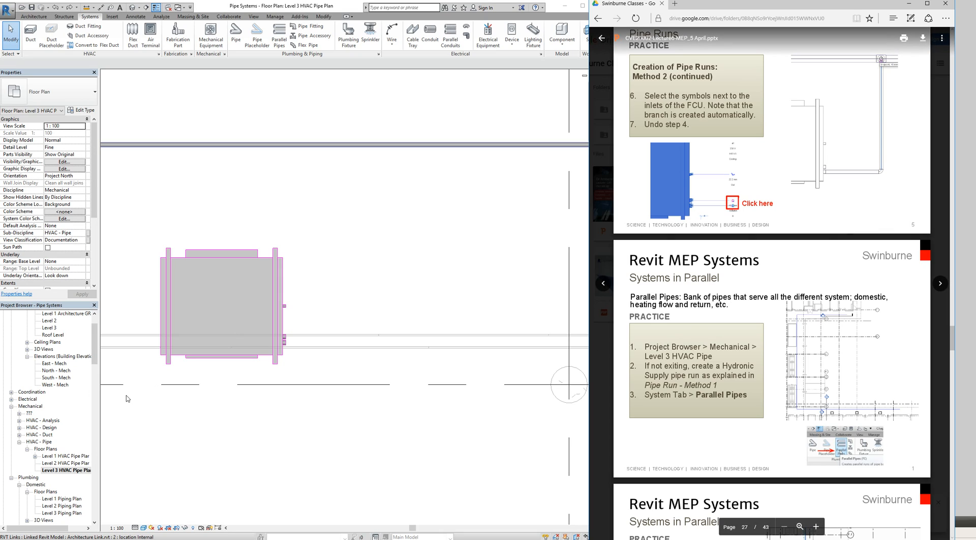
left_click(95, 360)
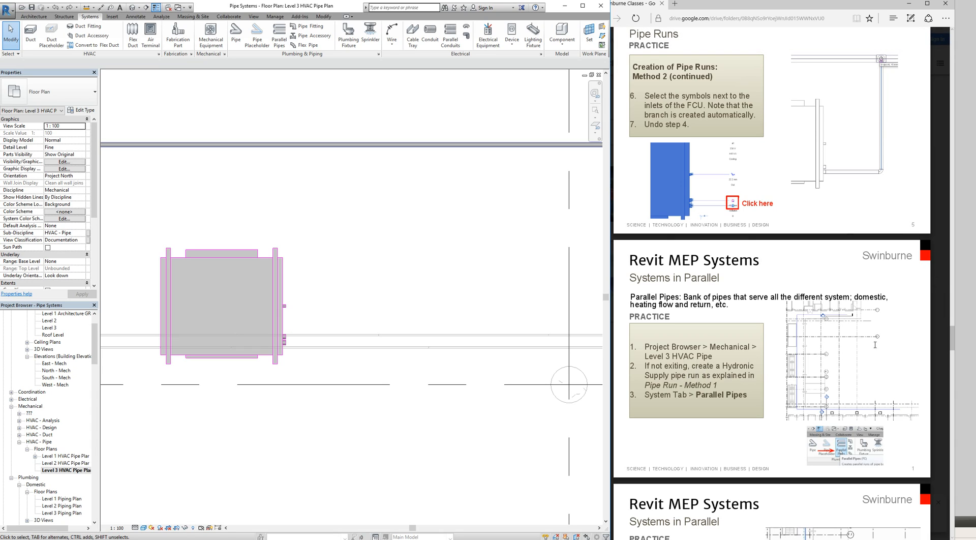
Start the Parallel Pipes command and set the vertical number to 2, horizontal offset to 200 and vertical offset to 500.
scroll(395, 314, "up", 5)
scroll(396, 313, "down", 5)
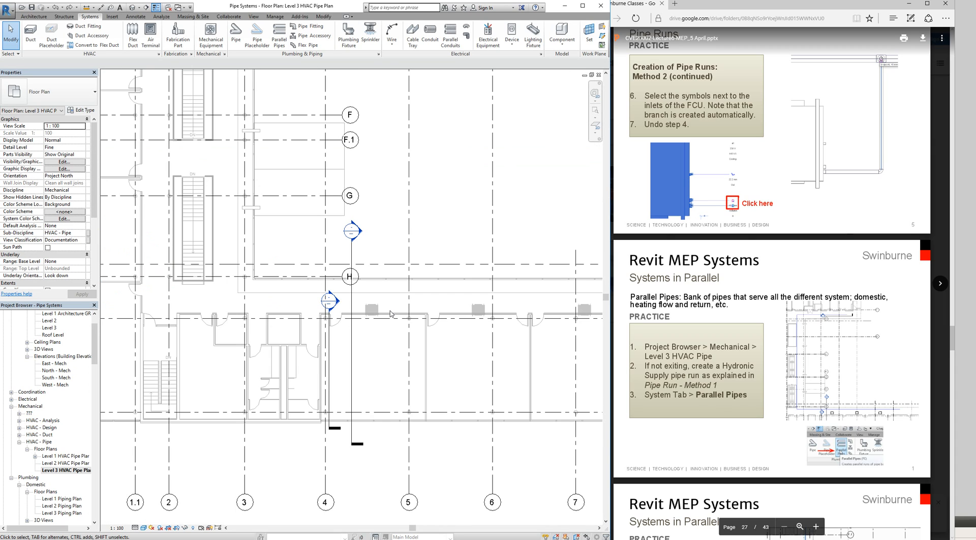
scroll(391, 314, "down", 2)
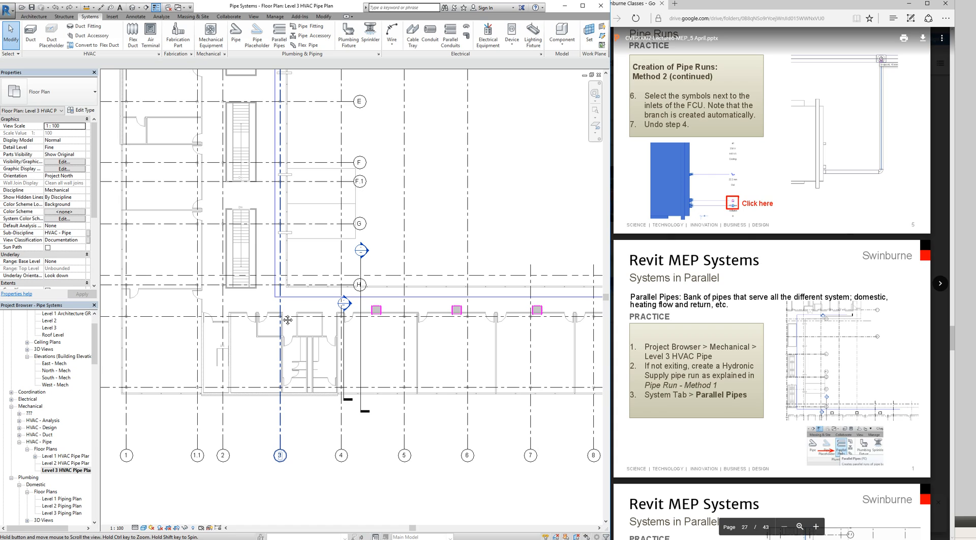
middle_click_drag(287, 319, 187, 390)
scroll(183, 389, "down", 2)
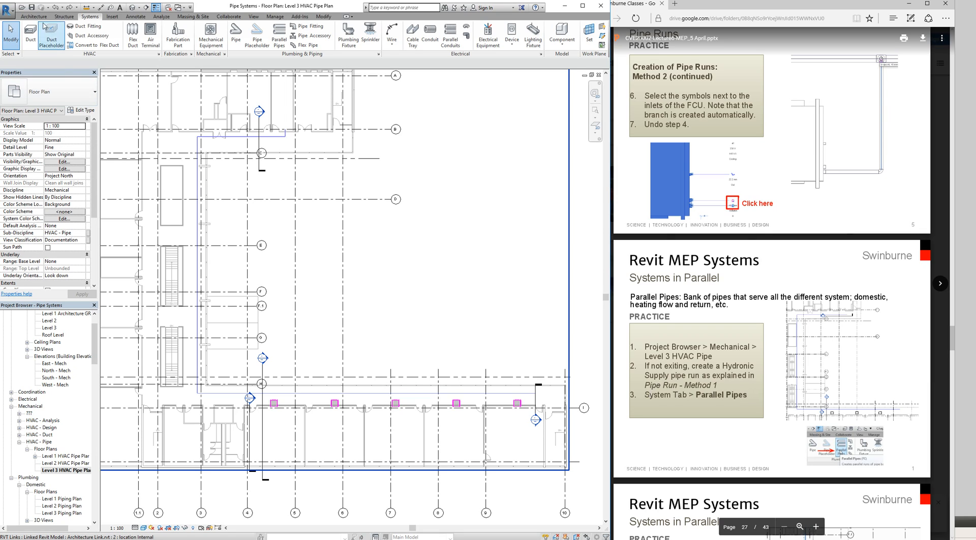
left_click(279, 36)
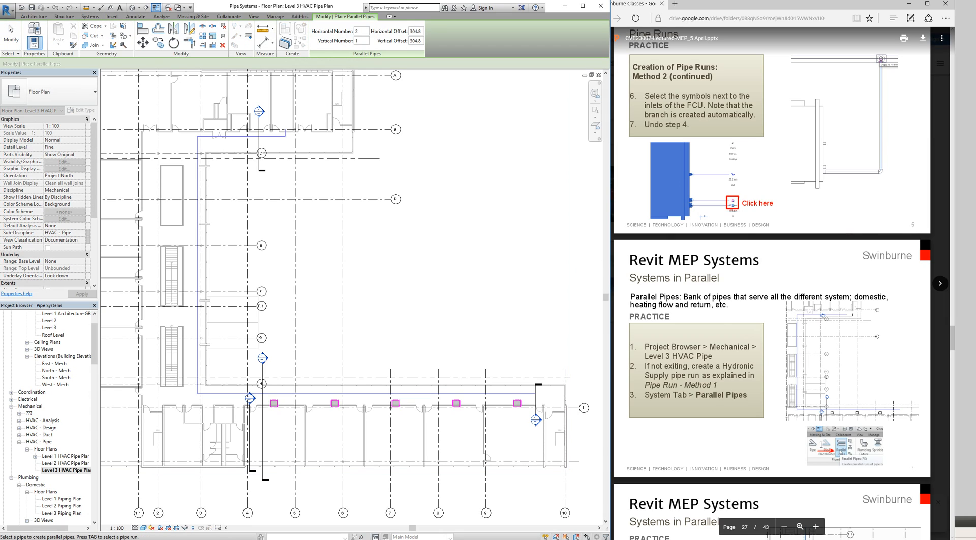
scroll(785, 436, "down", 5)
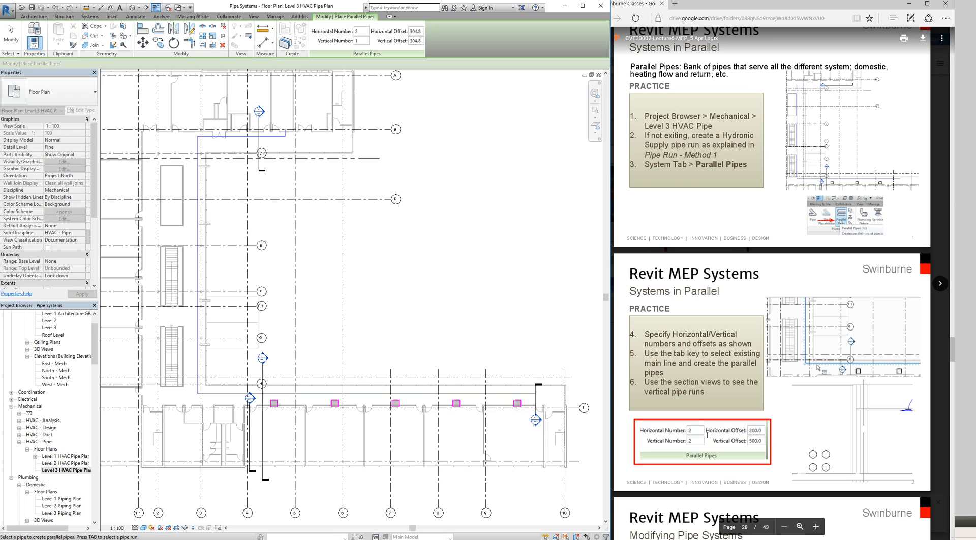
double_click(358, 41)
type("200")
left_click_drag(422, 41, 399, 40)
type("2")
left_click_drag(417, 41, 406, 43)
type("5")
Create the parallel pipes from the whole connected supply main run, choosing the side toward grid C as the offset direction.
scroll(207, 119, "up", 2)
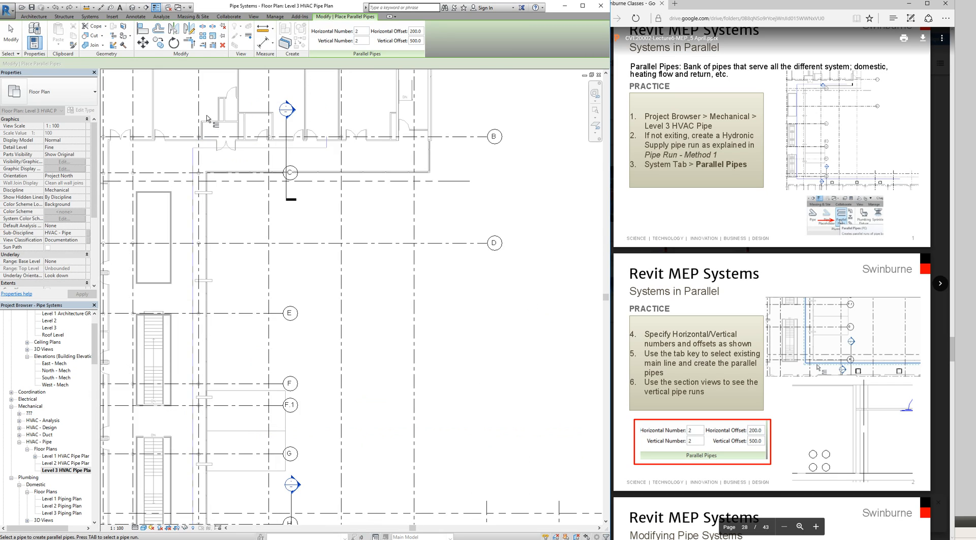
scroll(207, 118, "up", 1)
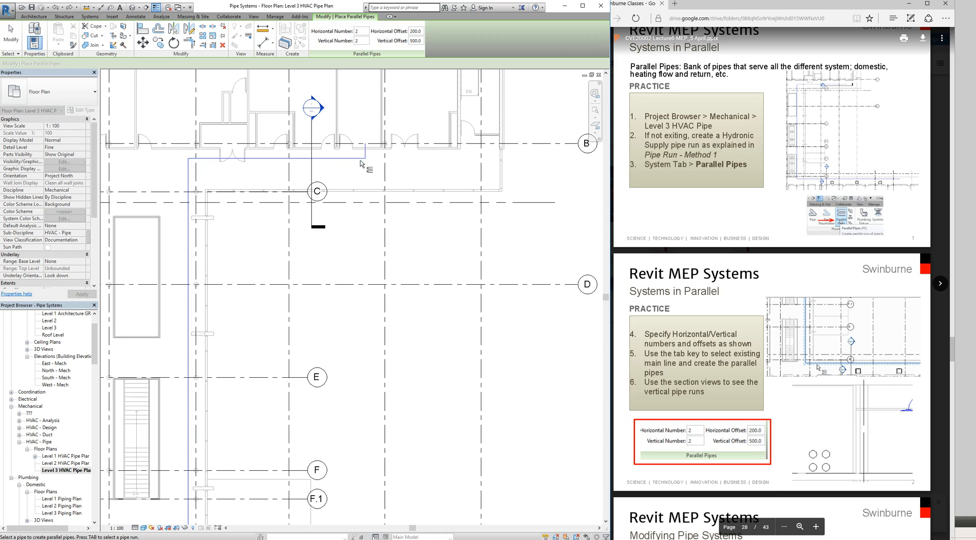
key("Tab")
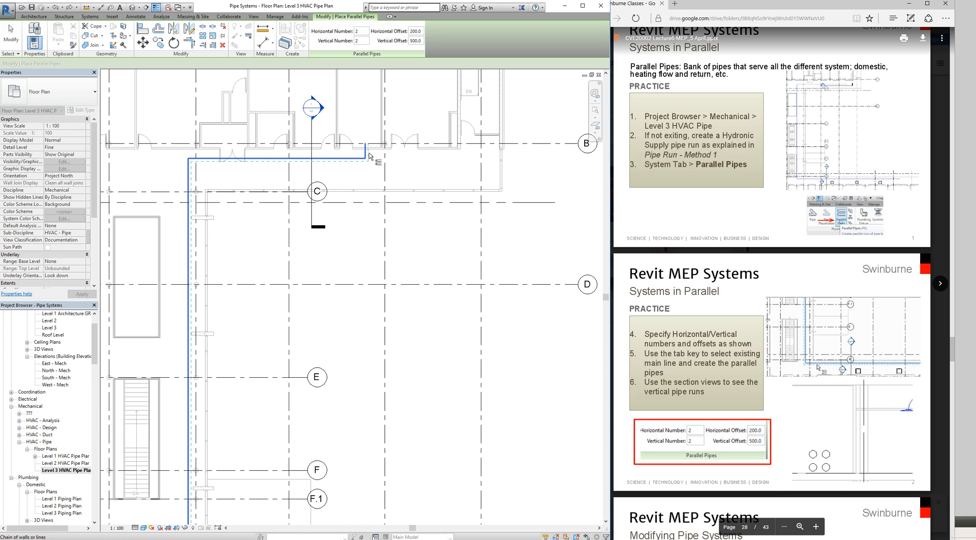
key("Tab")
key("Tab")
left_click(370, 156)
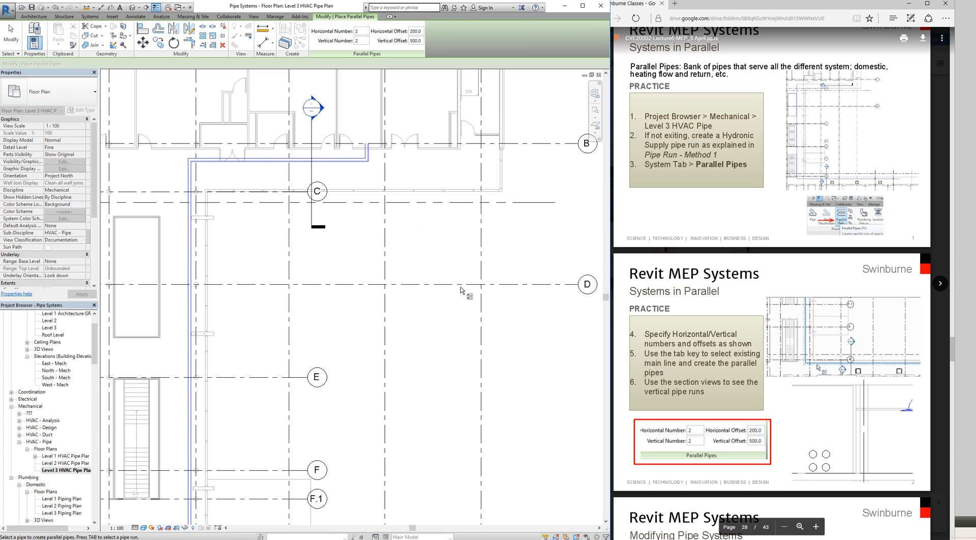
Exit Parallel Pipes and open the building section that crosses the pipe runs near grid H to examine the pipe arrangement.
scroll(374, 261, "down", 3)
middle_click_drag(294, 316, 283, 263)
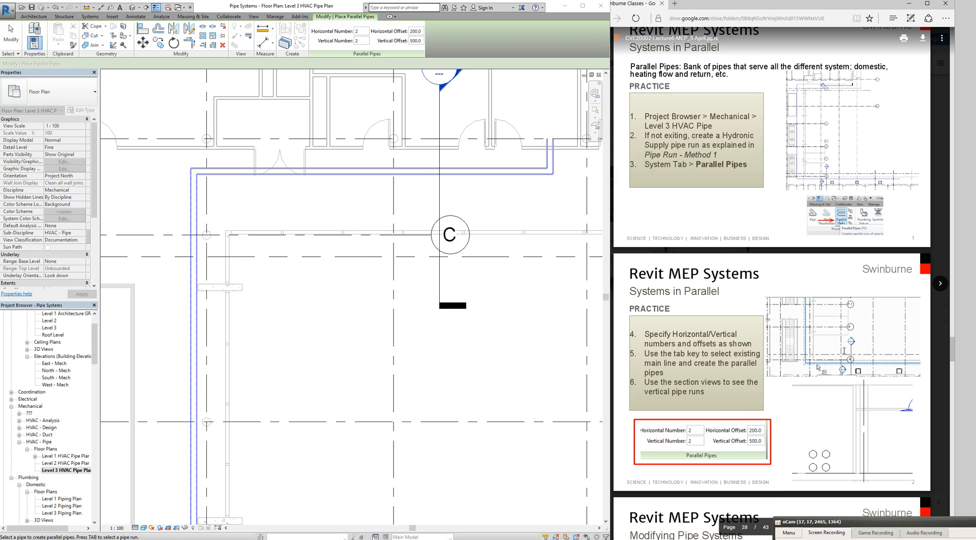
scroll(389, 378, "down", 3)
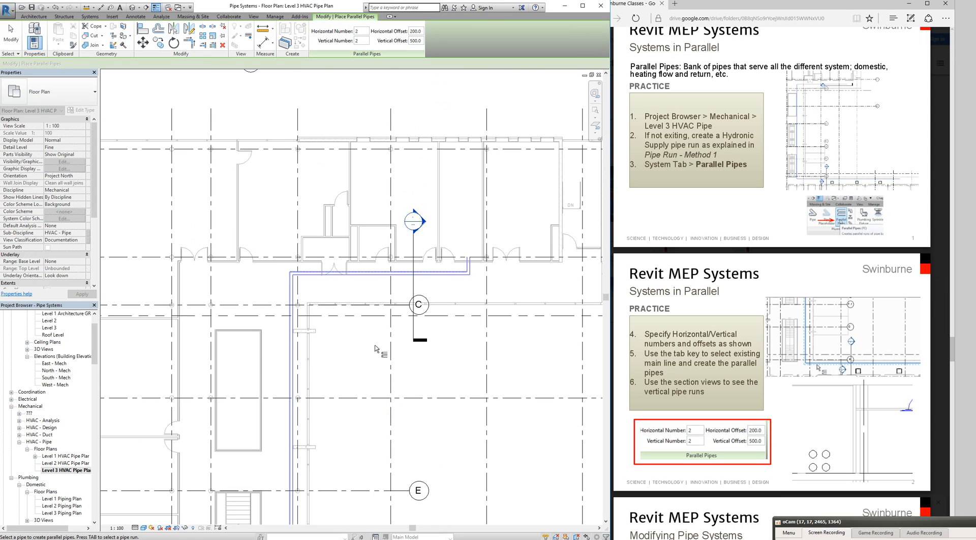
scroll(388, 285, "down", 2)
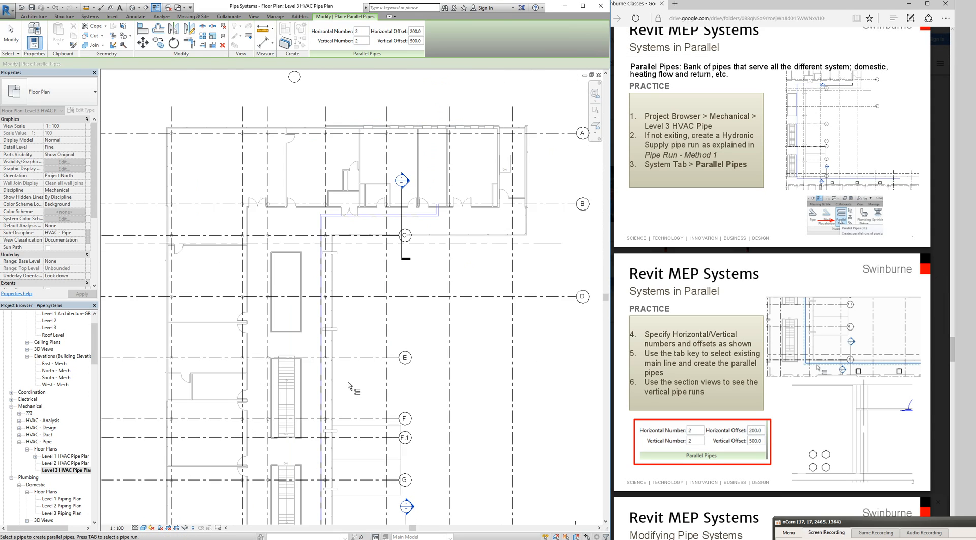
middle_click_drag(389, 476, 368, 310)
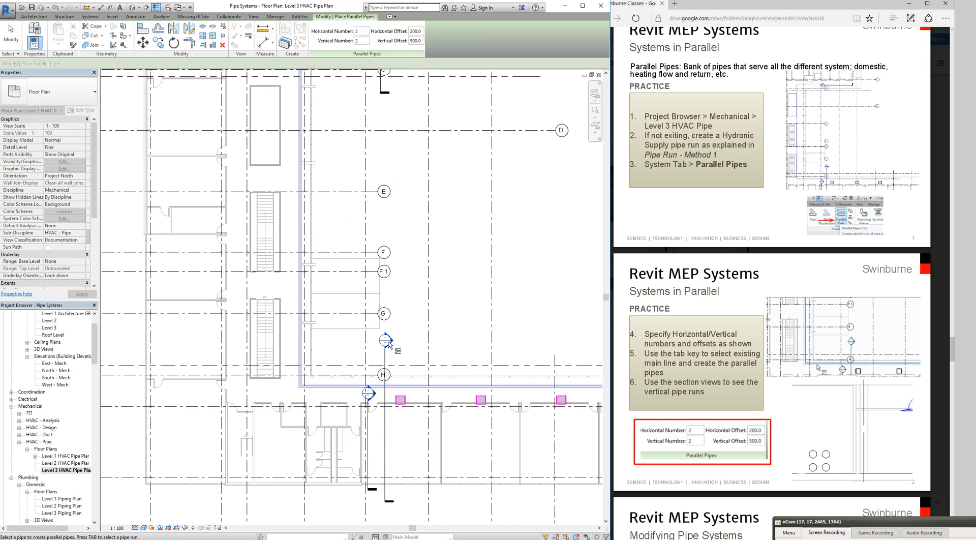
key("Escape")
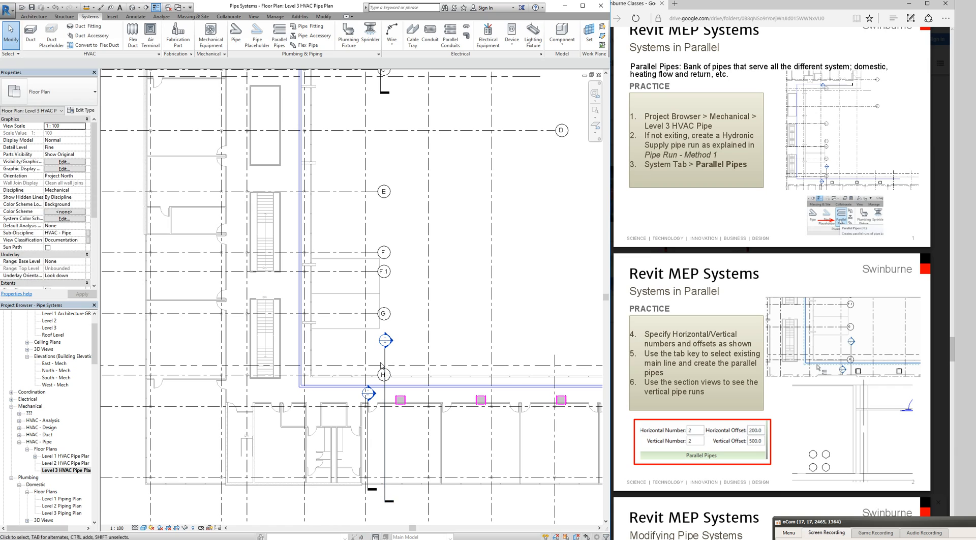
left_click(384, 358)
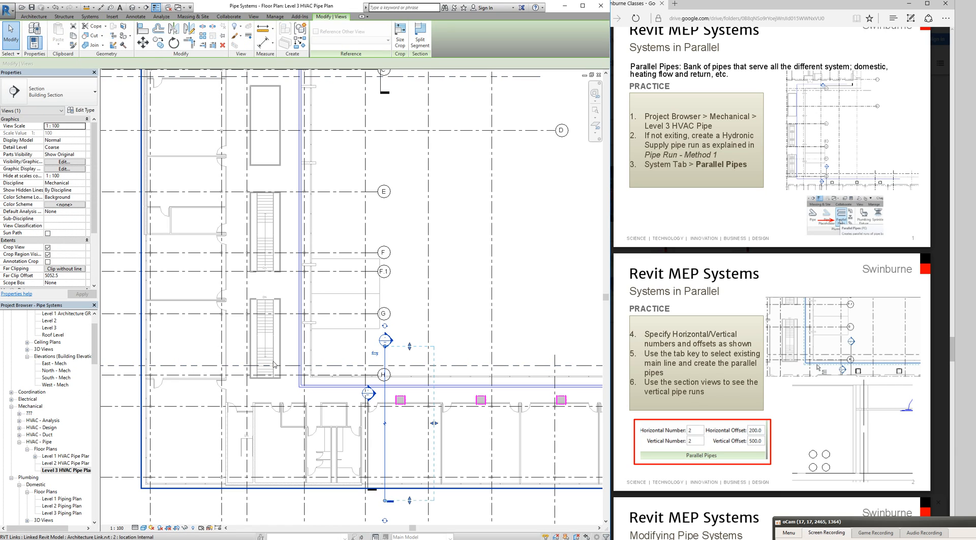
scroll(322, 385, "up", 1)
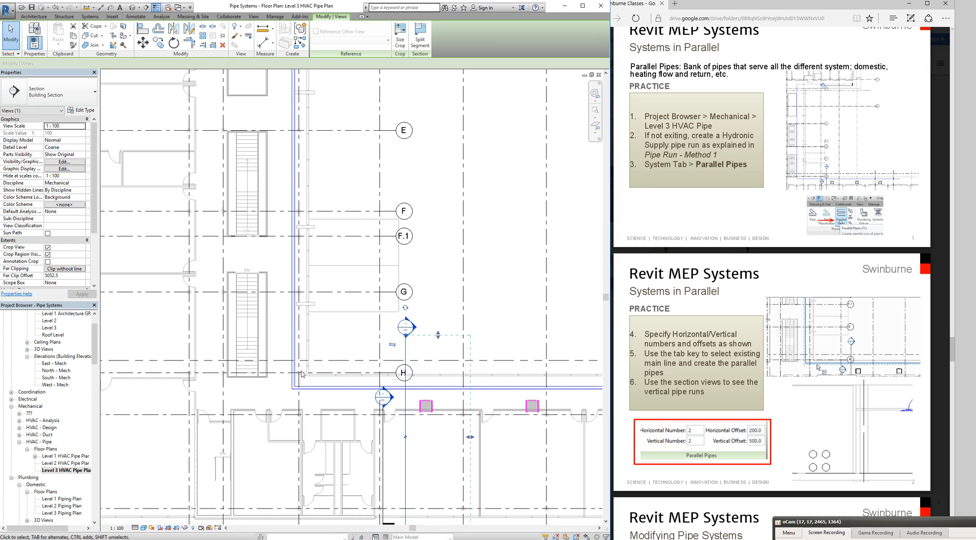
scroll(356, 386, "up", 2)
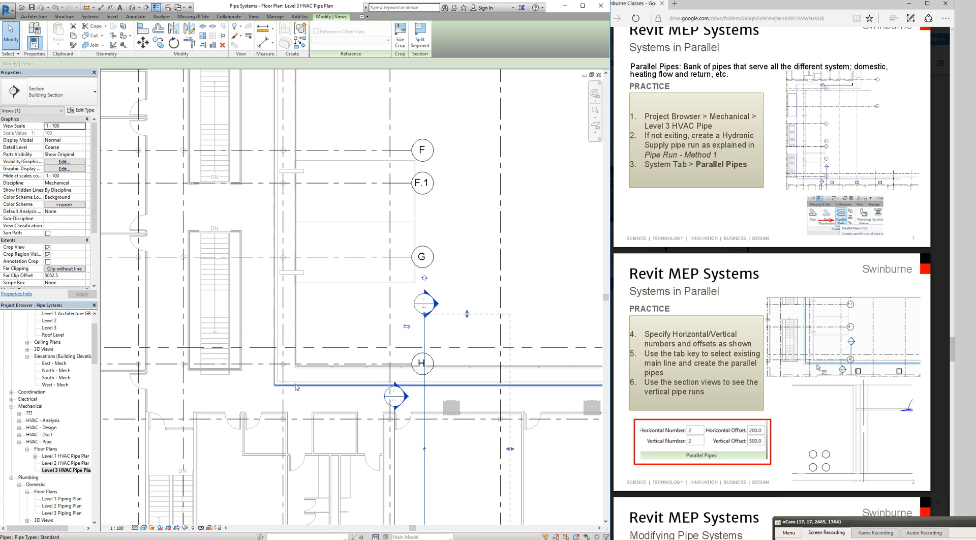
right_click(427, 337)
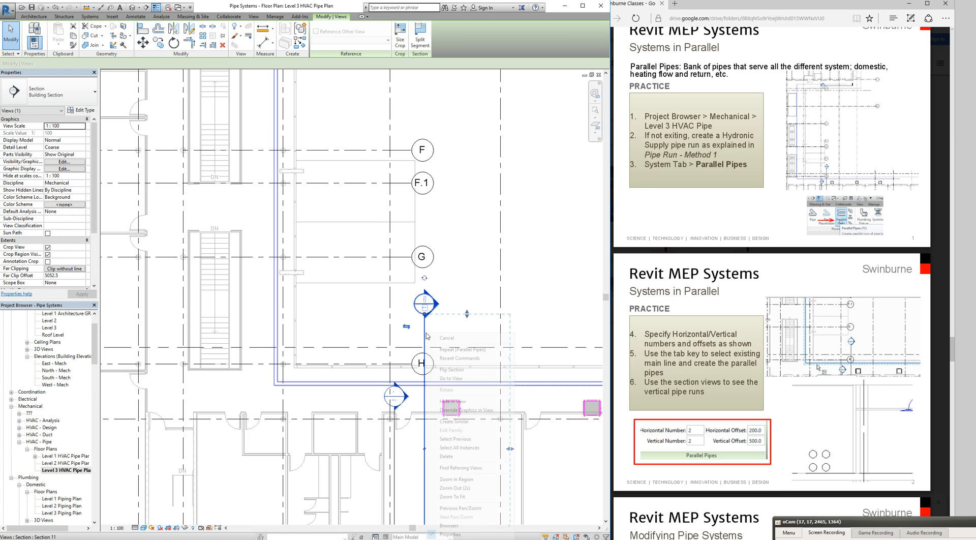
left_click(454, 379)
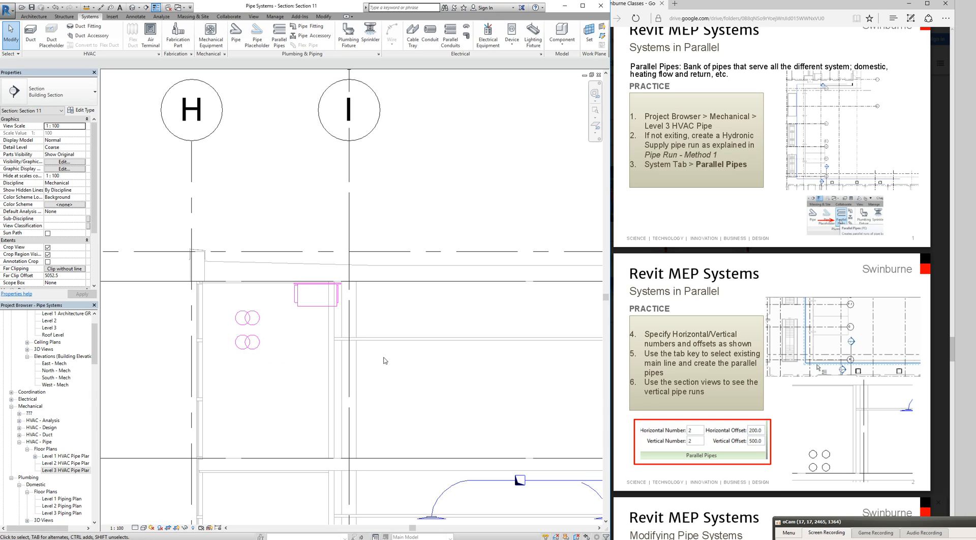
Return to the Level 3 HVAC Pipe Plan and undo the parallel pipes along the supply main.
double_click(58, 470)
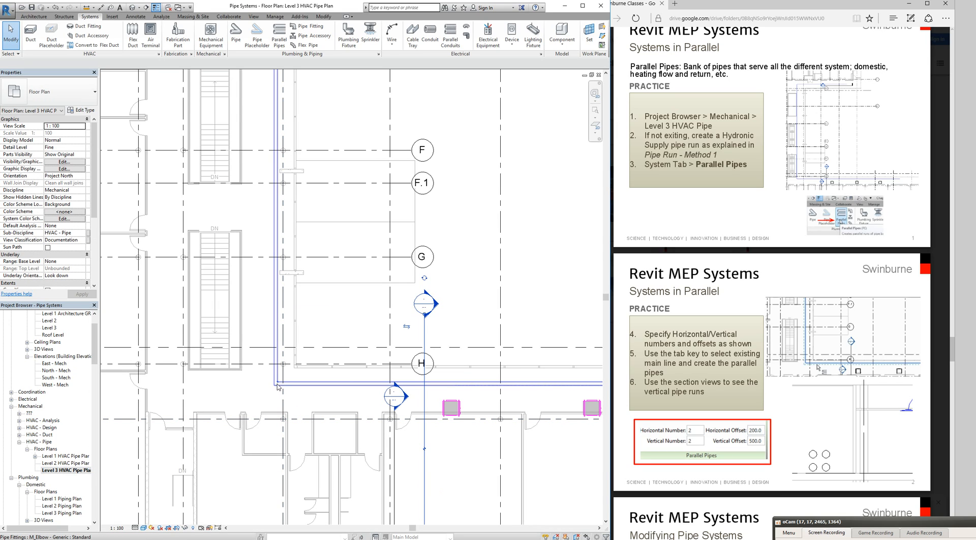
scroll(277, 387, "up", 10)
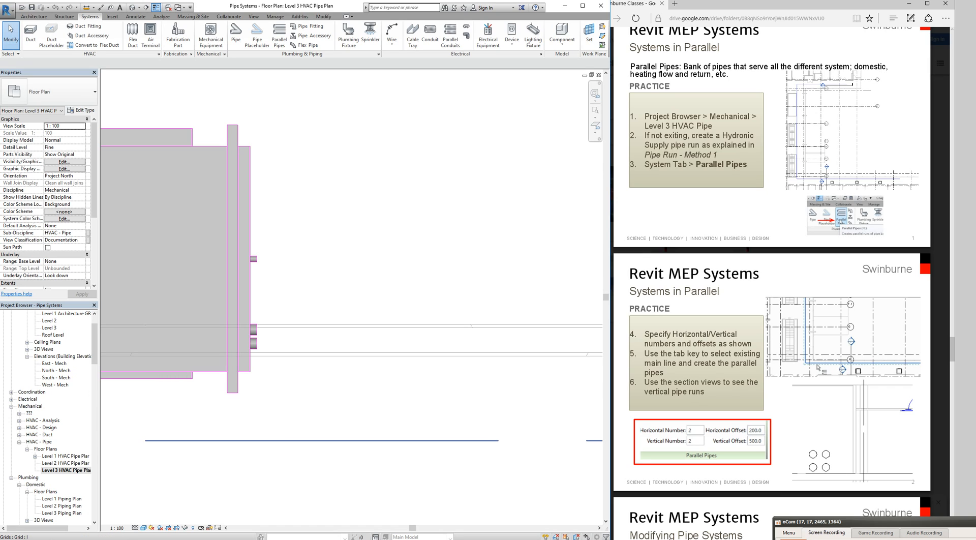
scroll(312, 444, "down", 10)
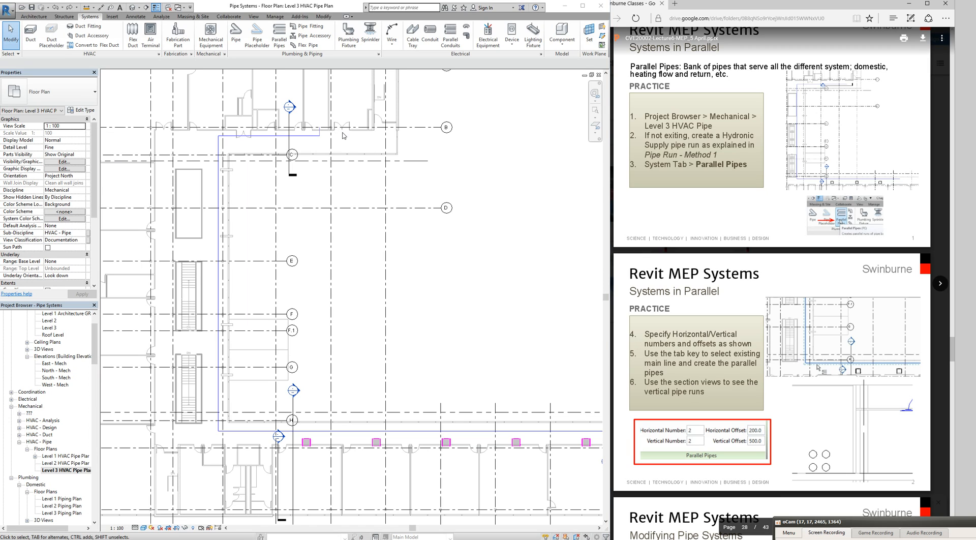
scroll(273, 132, "up", 3)
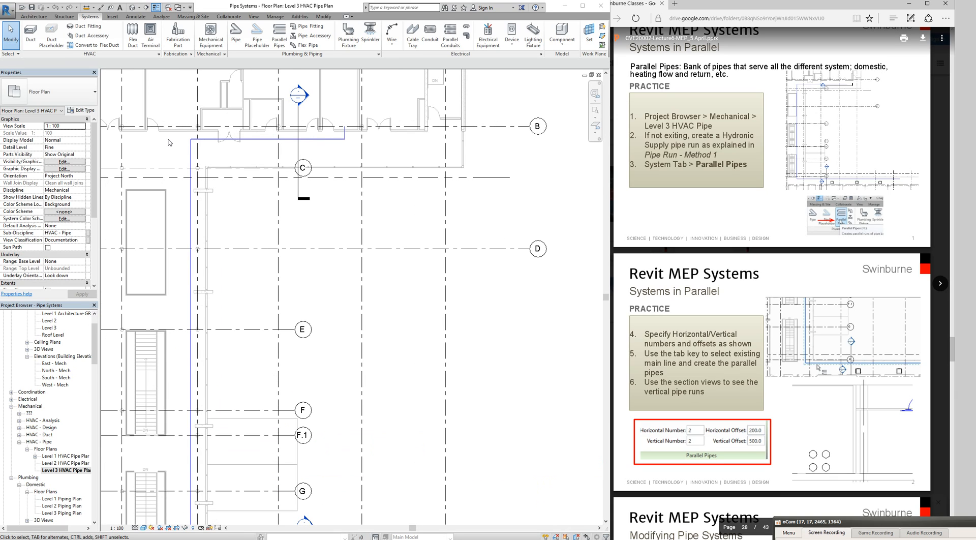
scroll(170, 142, "up", 2)
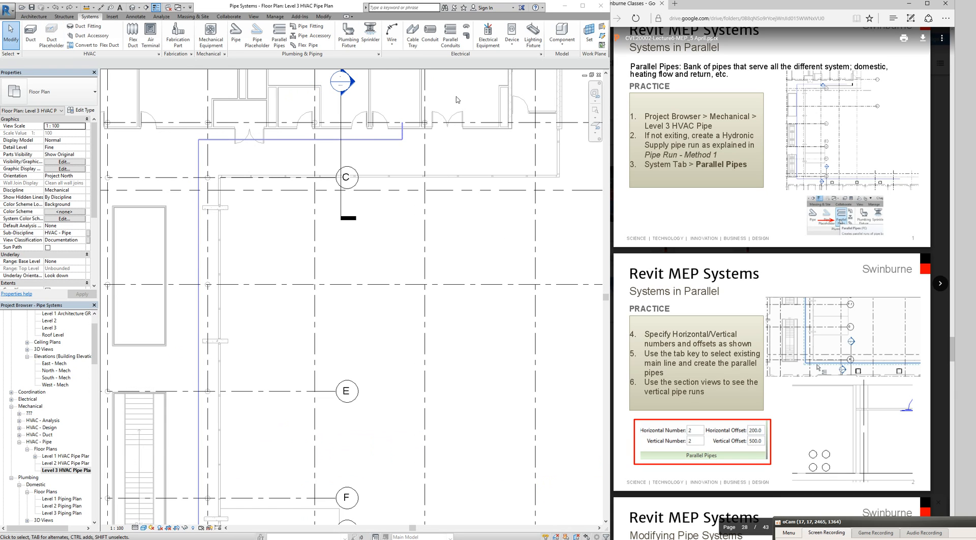
Create parallel pipes from the whole connected supply main with the vertical offset set to 1000, offsetting toward grid C.
left_click(279, 36)
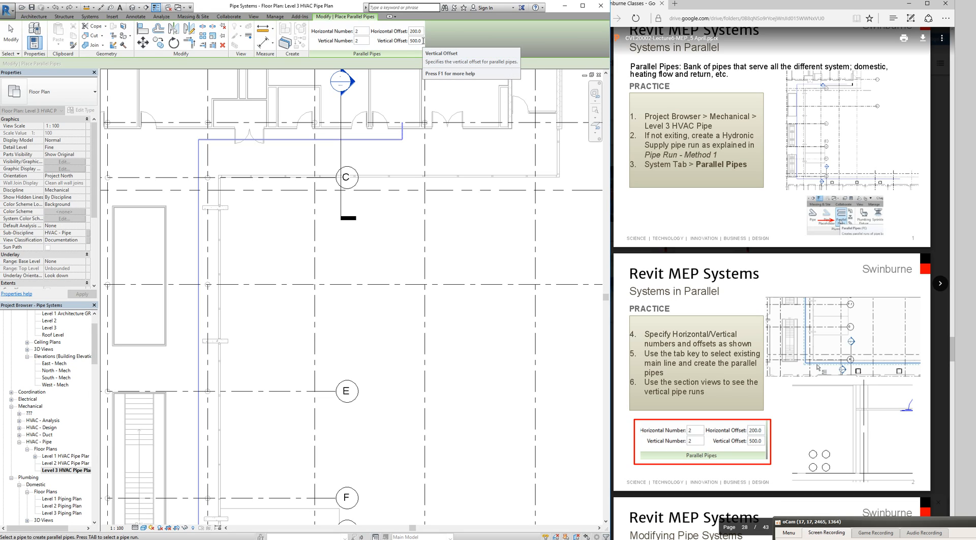
left_click_drag(422, 41, 409, 42)
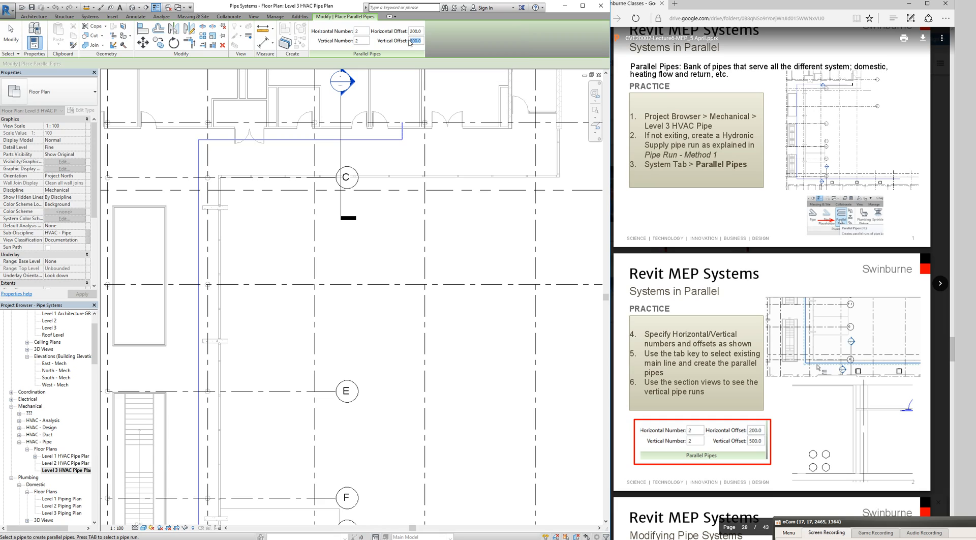
type("1000")
key("Tab")
key("Tab")
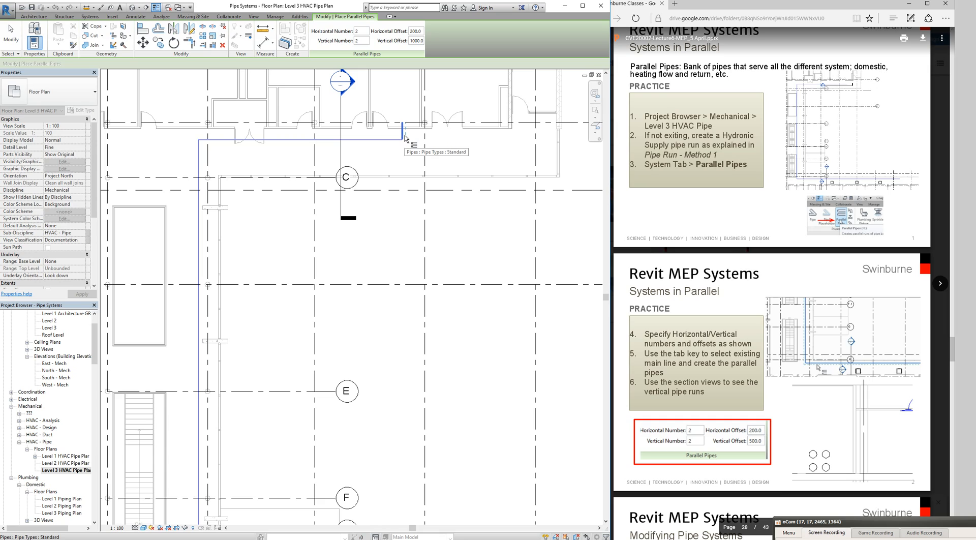
key("Tab")
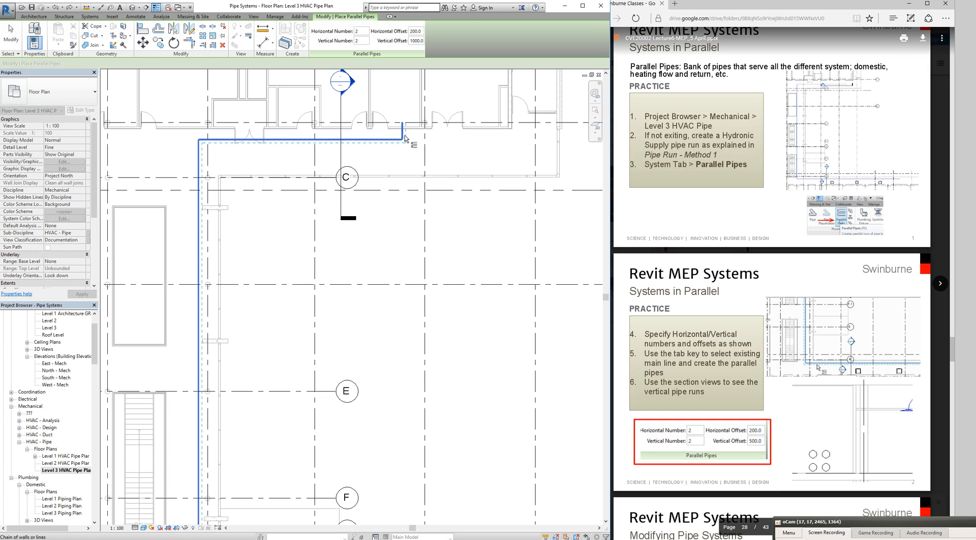
left_click(406, 137)
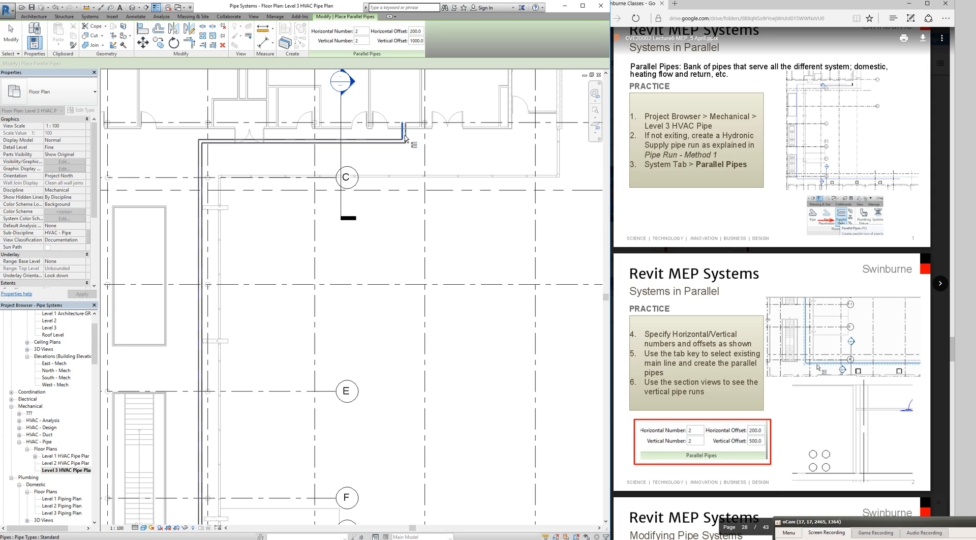
End the Parallel Pipes command and open the section near grid H to check the vertical spacing of the pipes.
scroll(325, 194, "down", 5)
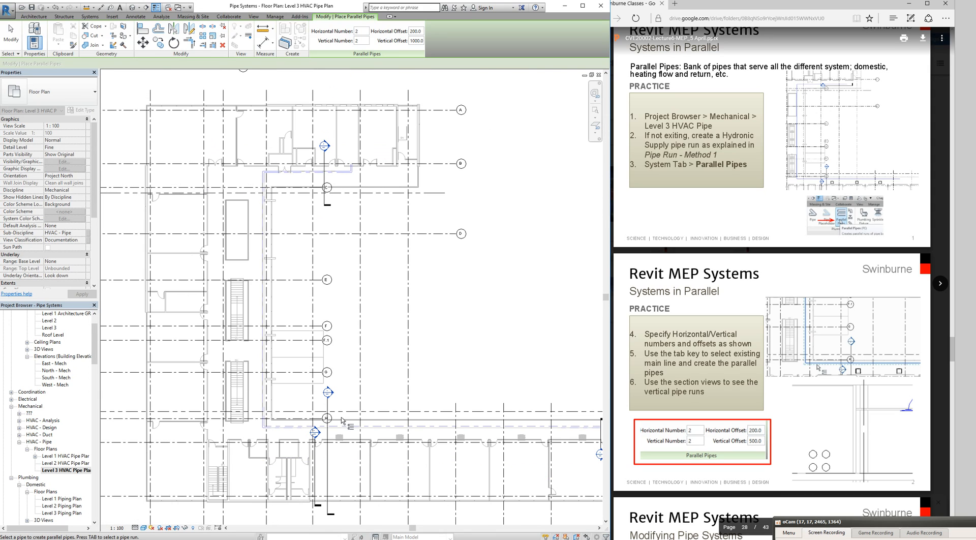
left_click(342, 420)
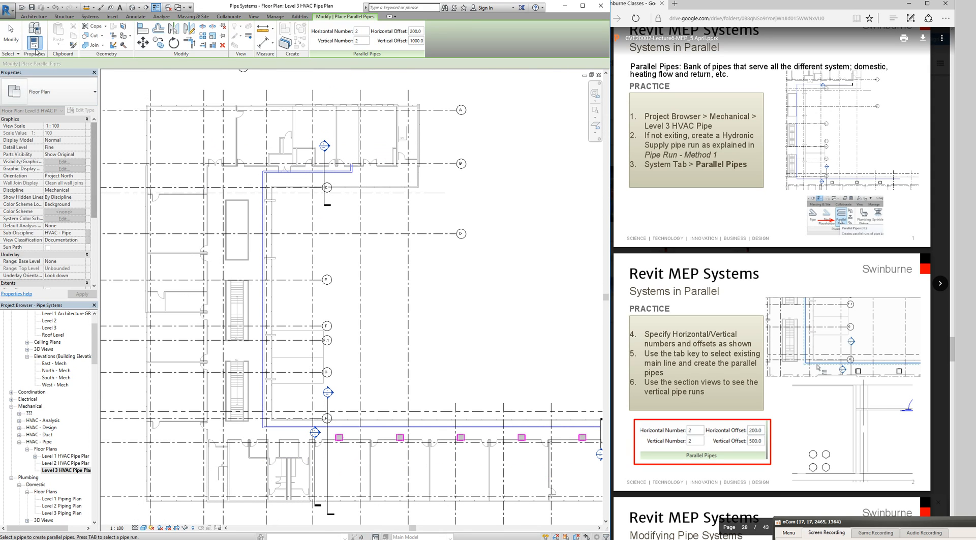
left_click(11, 34)
left_click(328, 410)
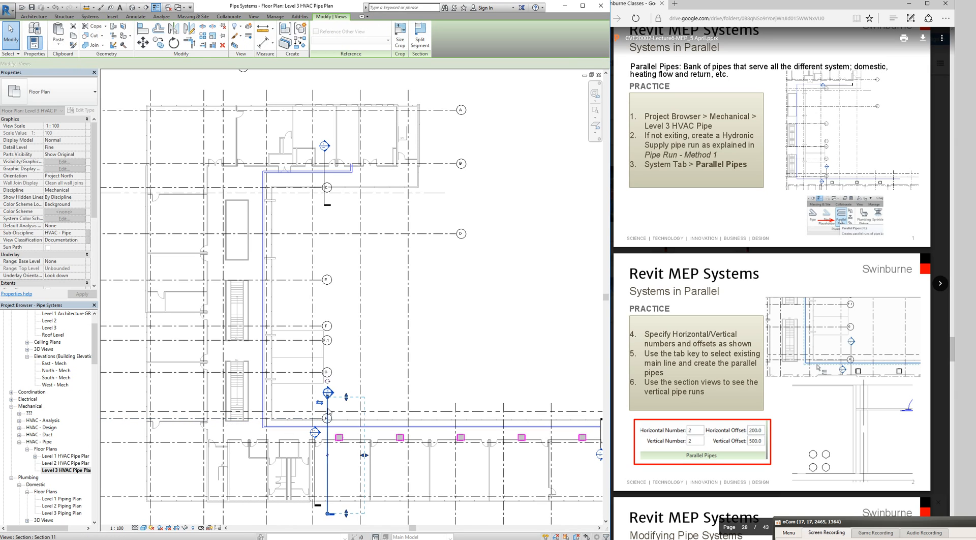
right_click(328, 411)
left_click(367, 247)
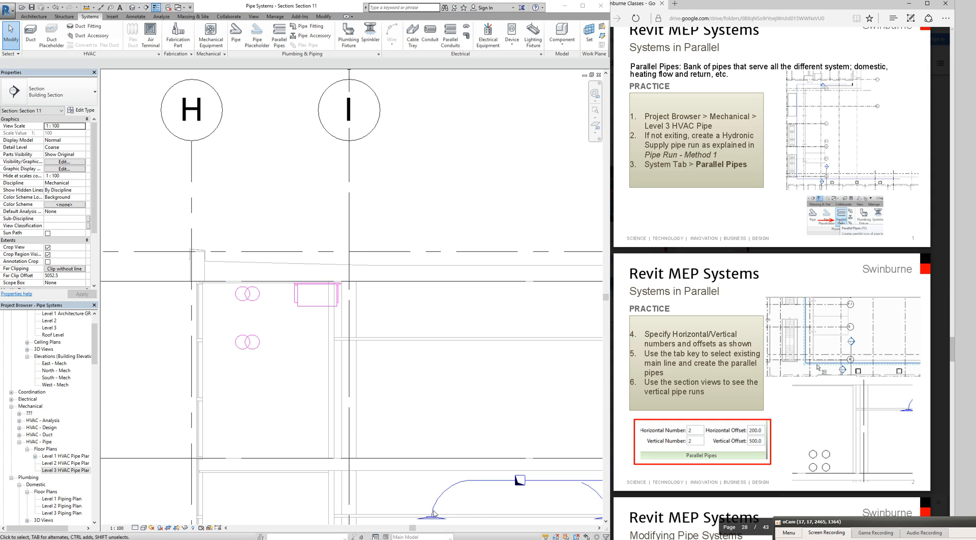
Go back to the Level 3 HVAC Pipe Plan and undo the parallel pipes made with the 1000 vertical offset.
double_click(63, 470)
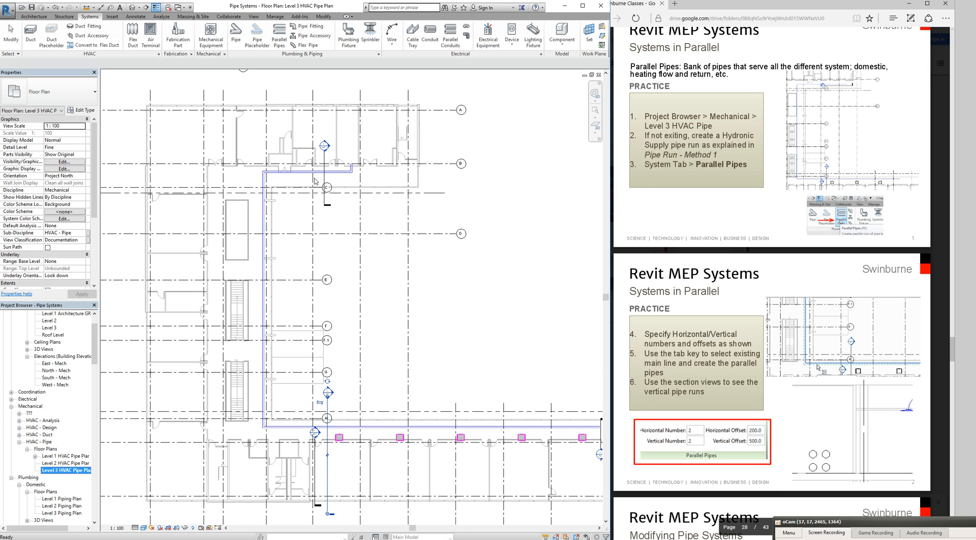
scroll(315, 181, "up", 4)
scroll(409, 130, "up", 1)
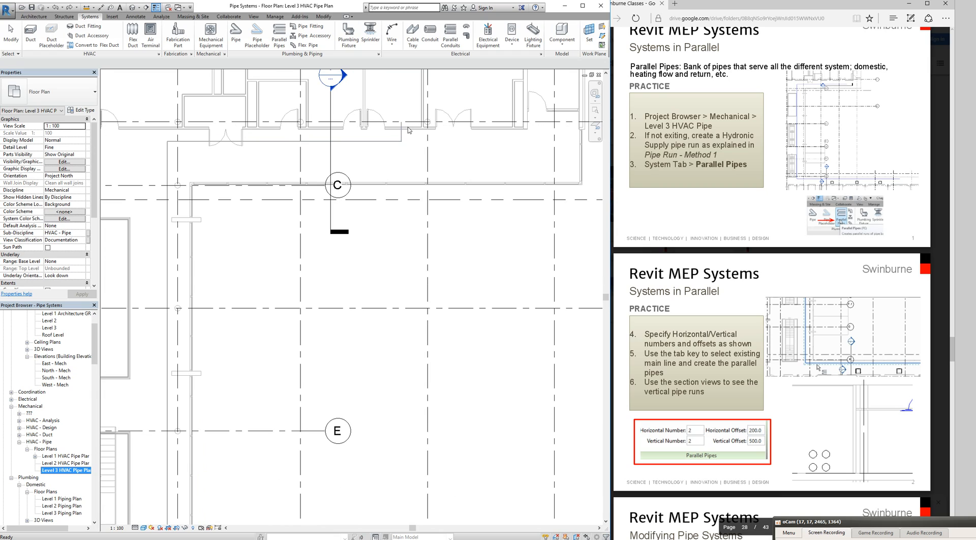
Start the Parallel Pipes command and set the vertical offset to 500 and the horizontal offset to 1000.
left_click(280, 37)
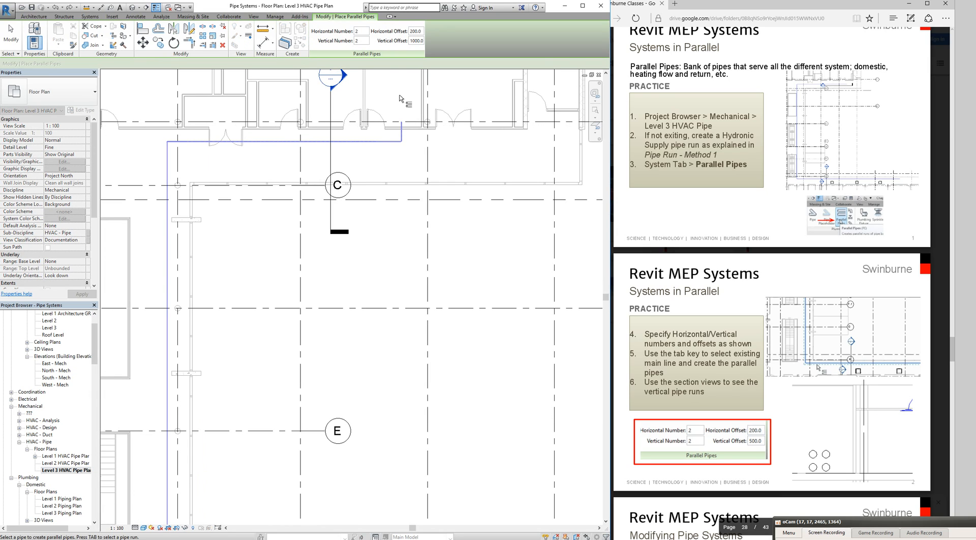
double_click(414, 42)
type("5")
type("100")
type("1000")
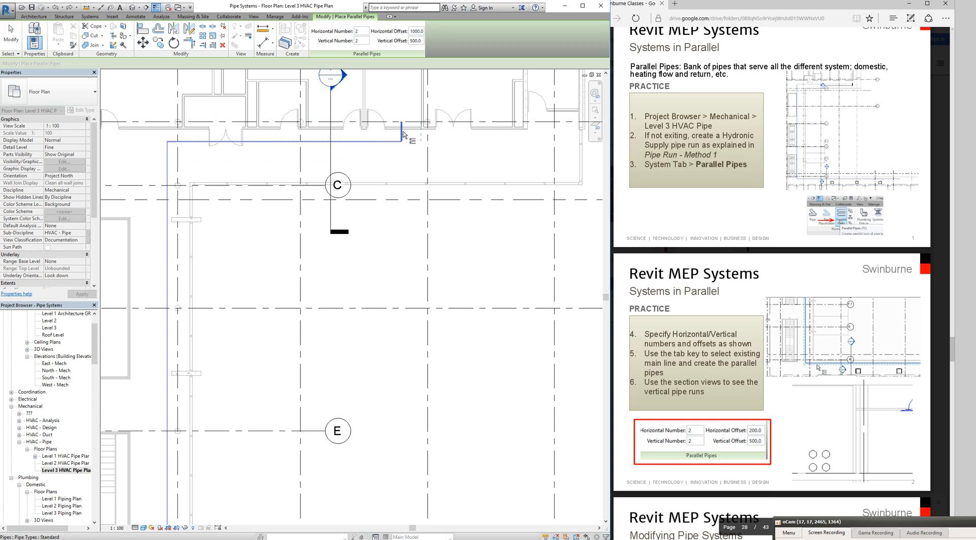
Create the parallel pipes from the whole connected supply main run, offsetting them toward grid C.
key("Tab")
key("Tab")
key("Tab")
key("Tab")
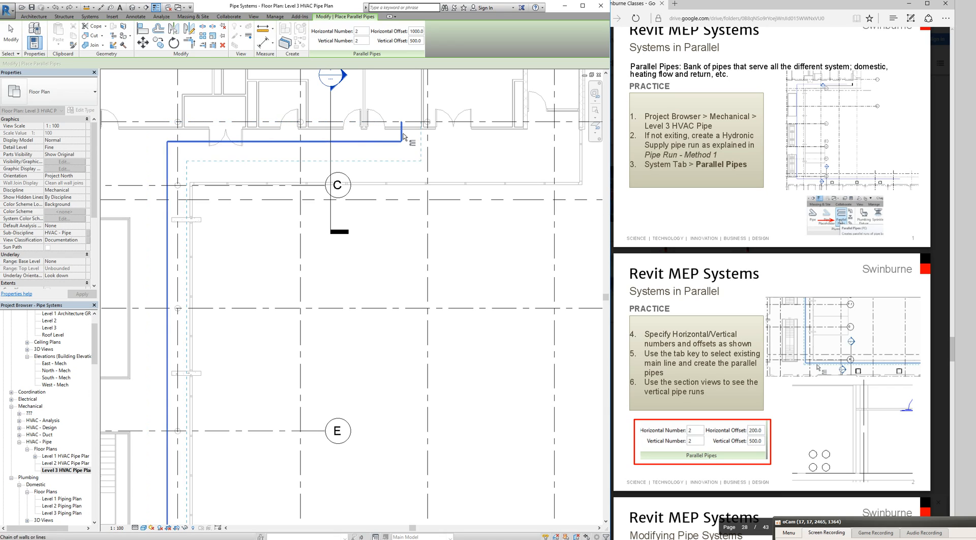
key("Tab")
key("Tab")
key("Tab")
key("Tab")
key("Tab")
key("Tab")
left_click(404, 138)
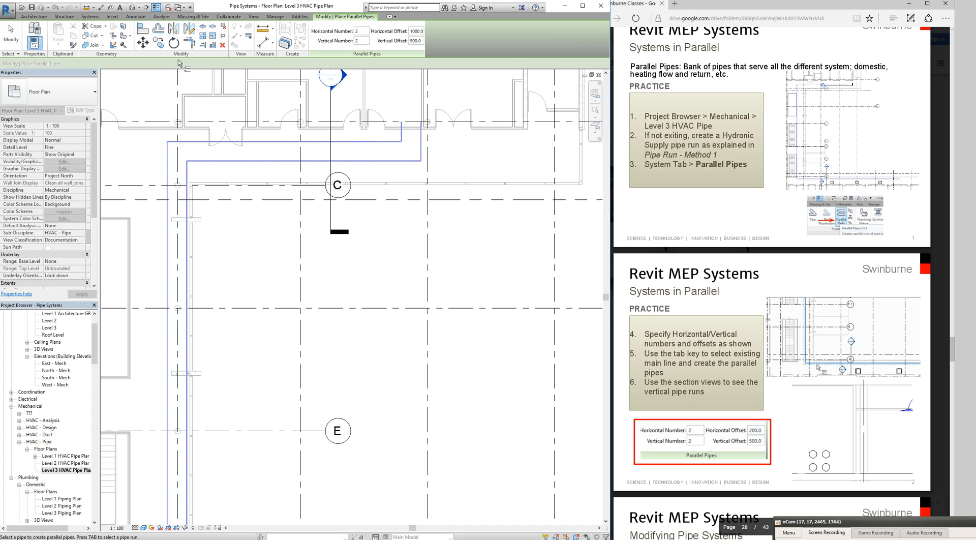
Leave the Parallel Pipes command and open the section near grid H to examine the horizontal spacing of the pipes.
scroll(275, 377, "down", 4)
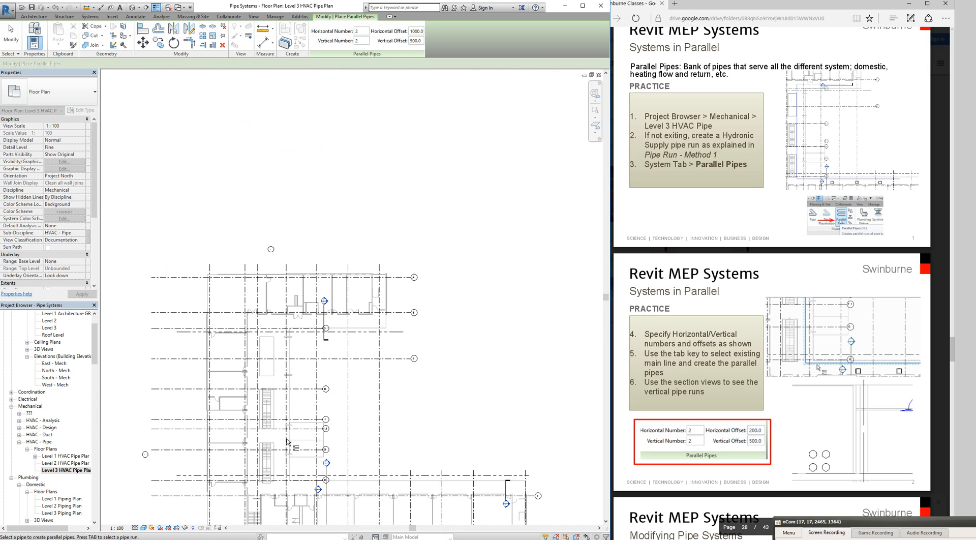
middle_click_drag(324, 505, 323, 480)
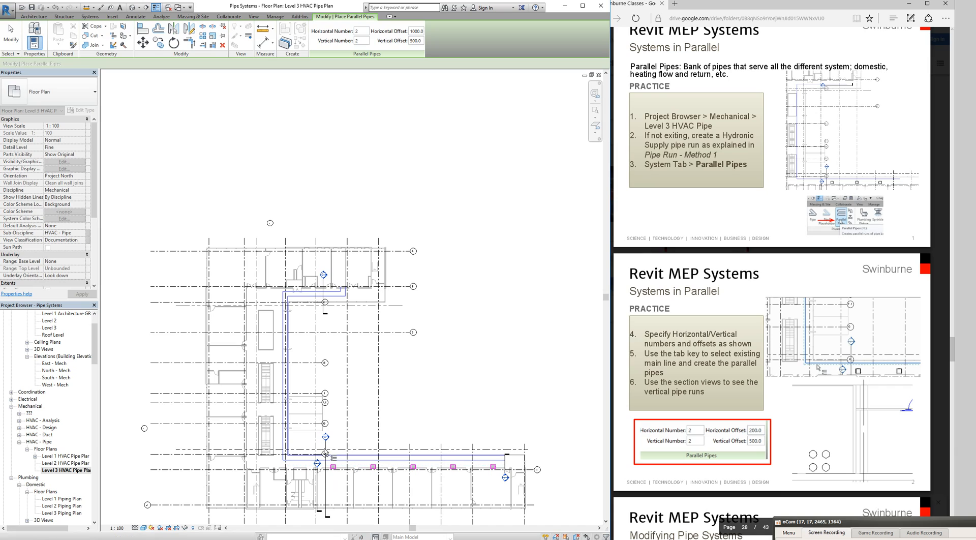
key("Escape")
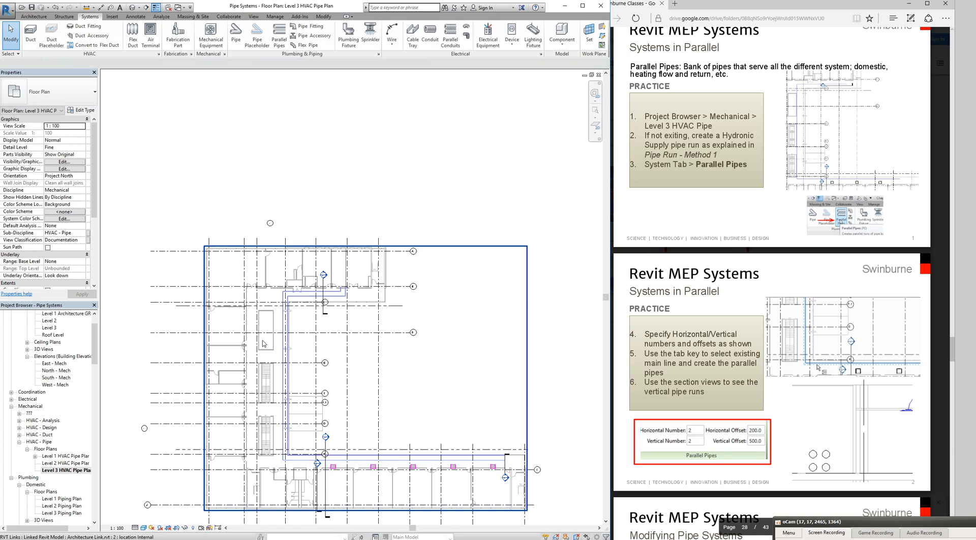
right_click(327, 451)
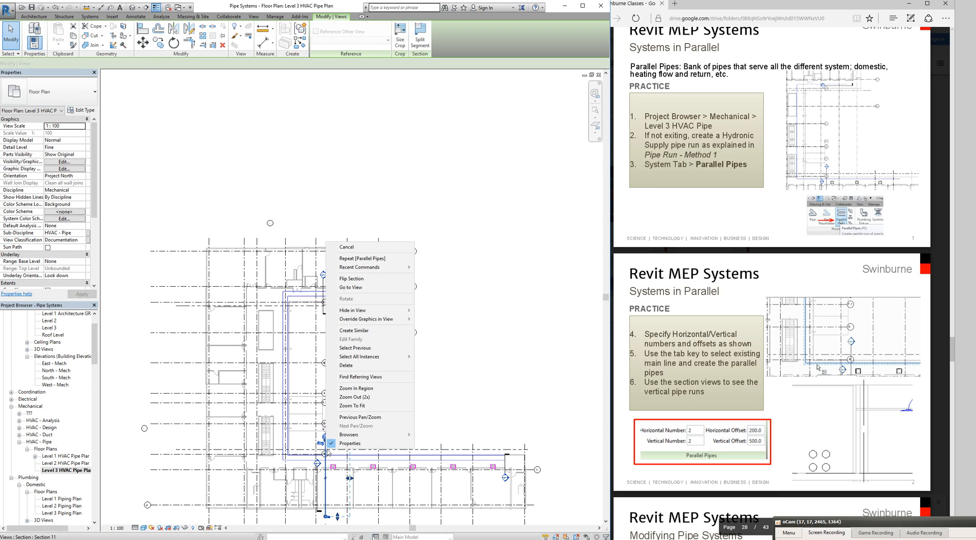
left_click(356, 288)
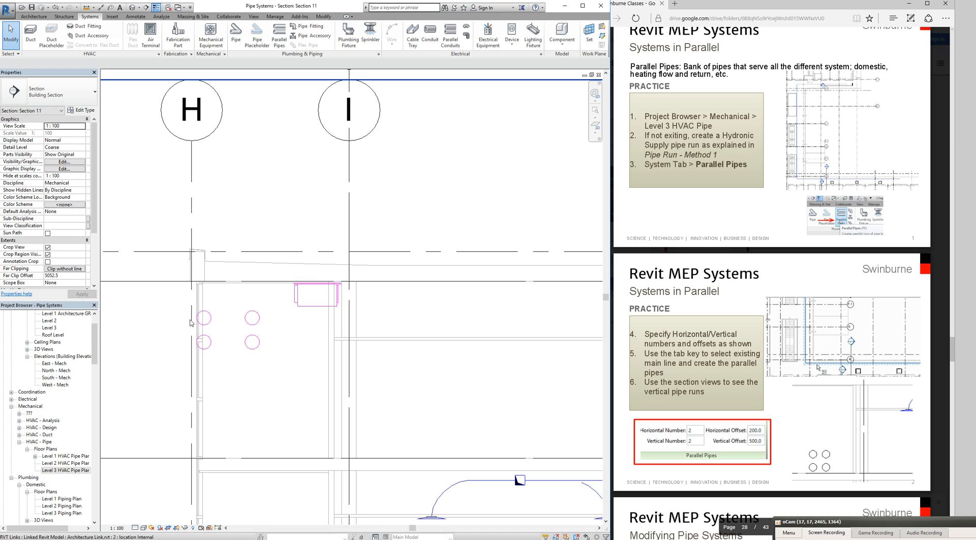
Read the handout's Modifying Pipe Systems practice step about moving the end of a pipe run.
left_click(210, 352)
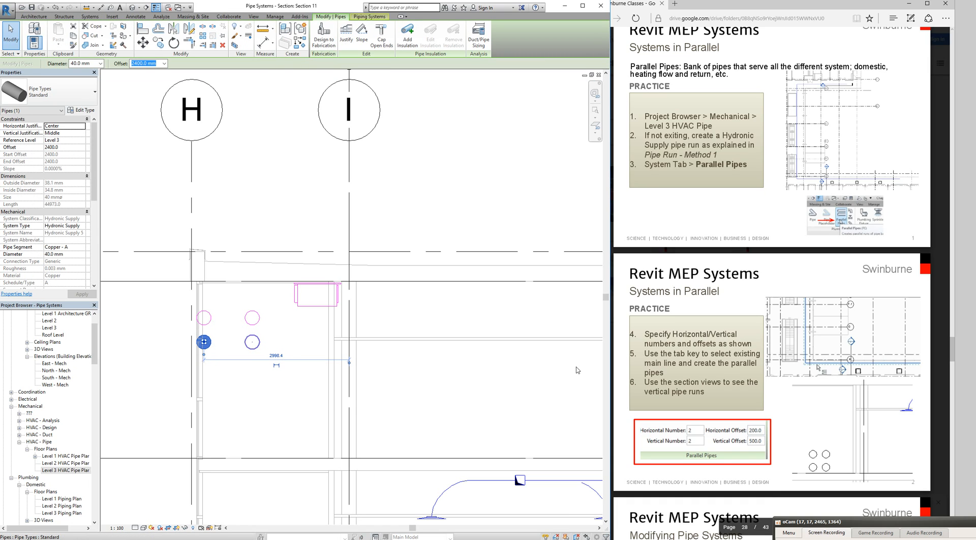
scroll(748, 390, "down", 2)
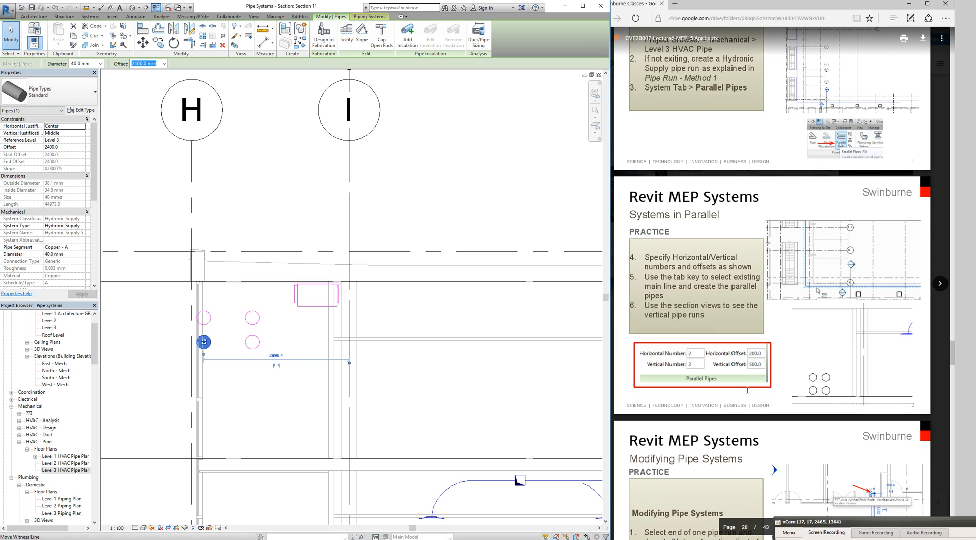
scroll(748, 390, "down", 6)
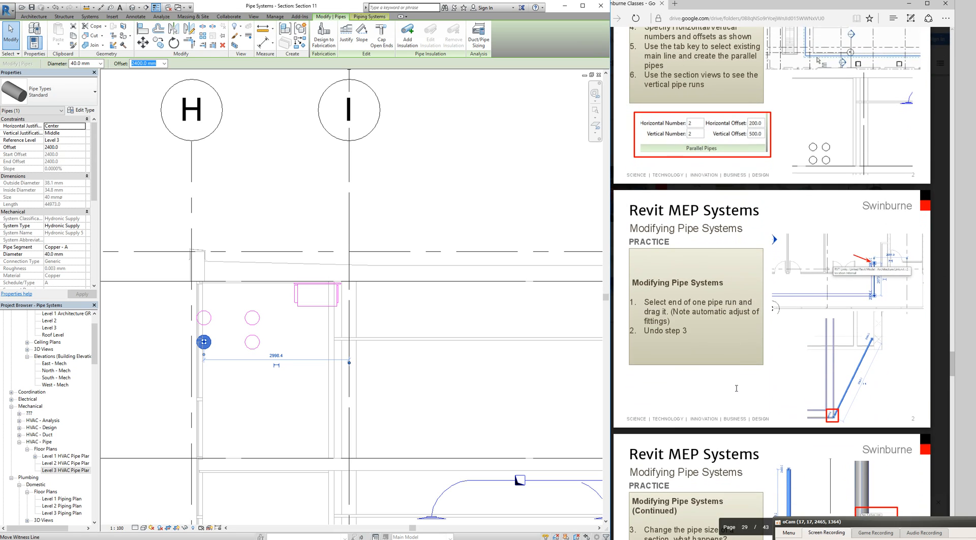
left_click(647, 300)
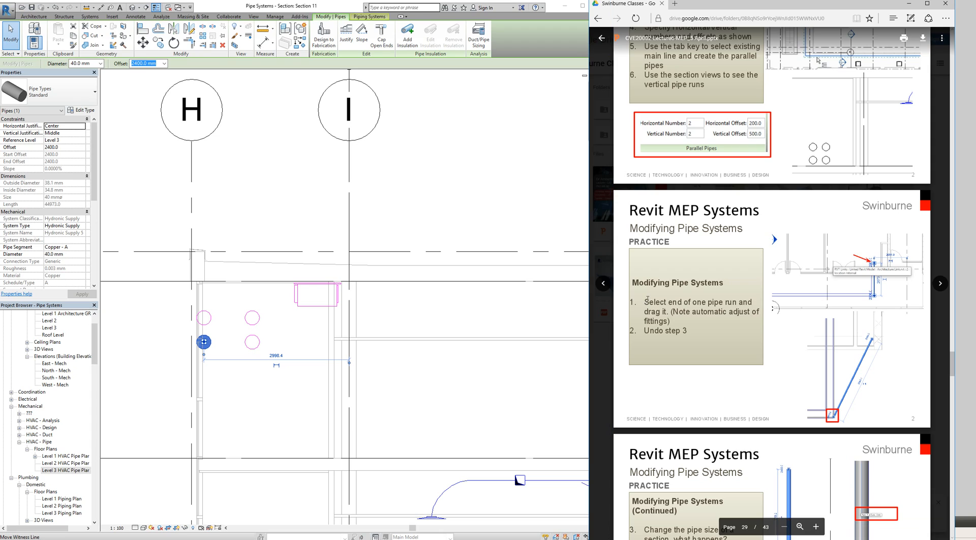
left_click_drag(647, 300, 758, 313)
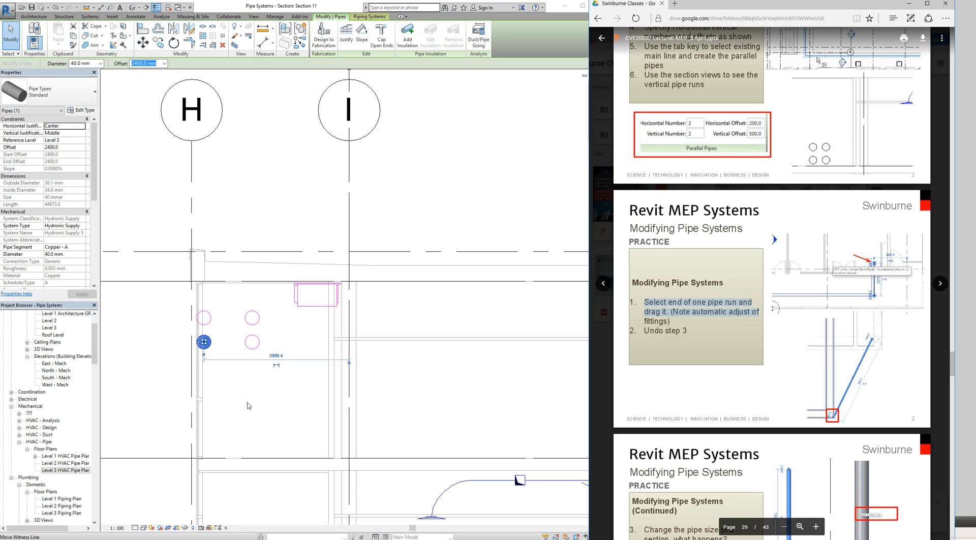
Open the Level 3 HVAC Pipe Plan and focus on the open pipe ends near grid C.
double_click(49, 470)
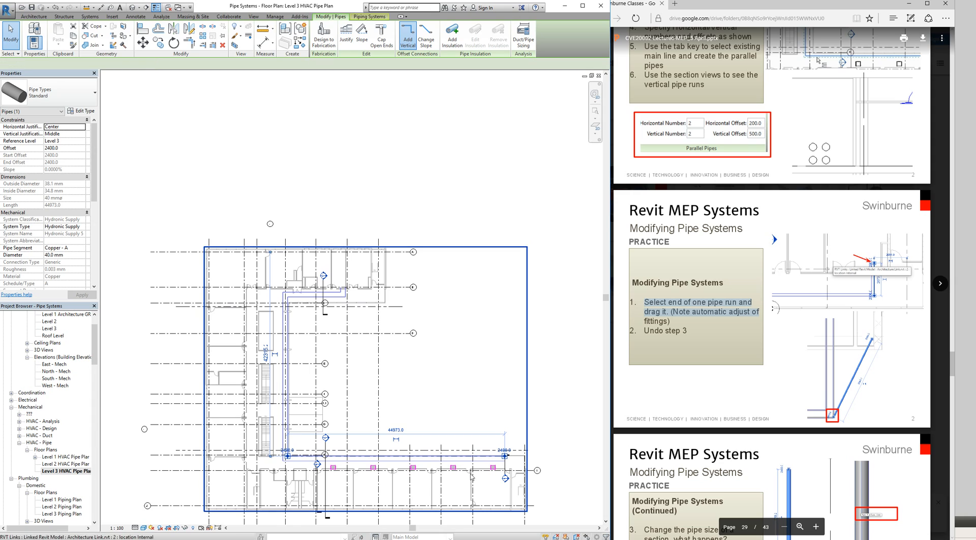
scroll(401, 470, "down", 1)
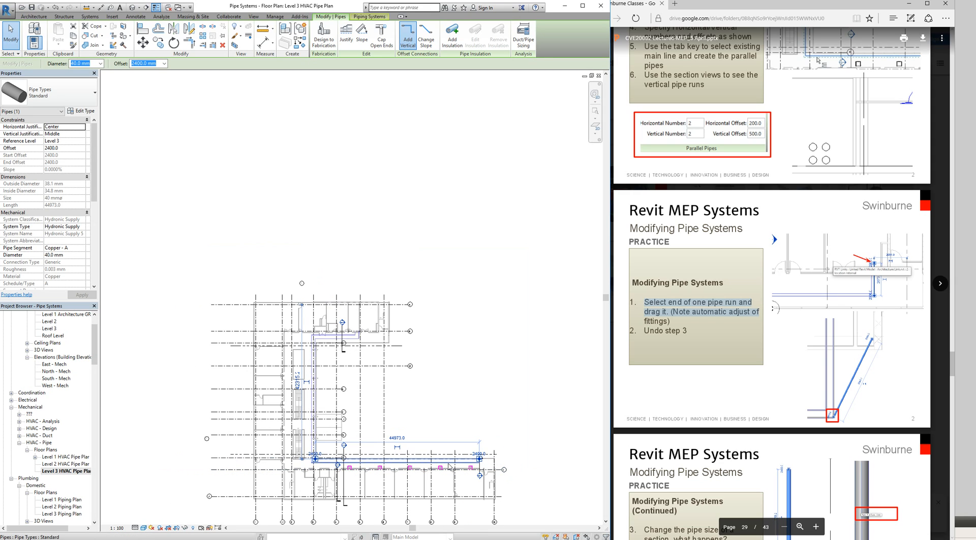
scroll(449, 466, "down", 1)
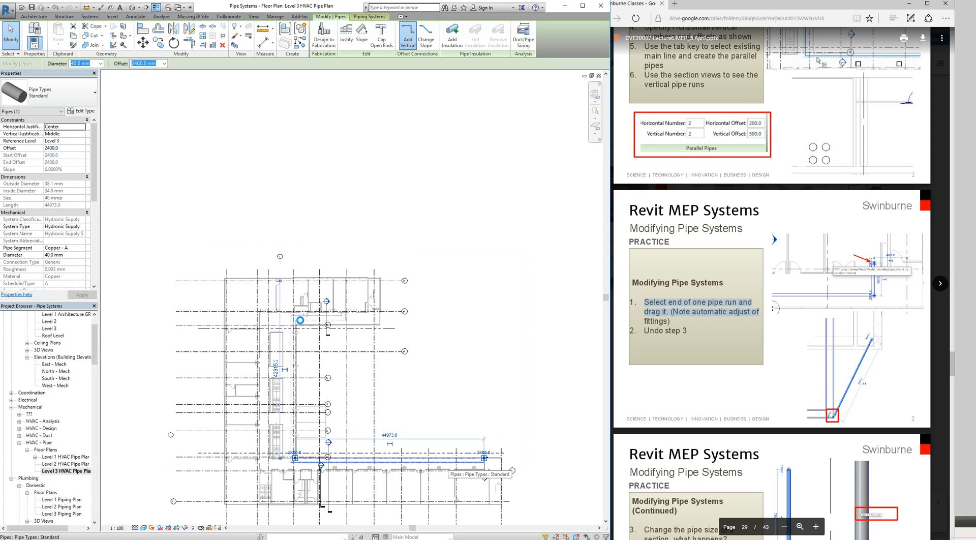
scroll(300, 322, "up", 2)
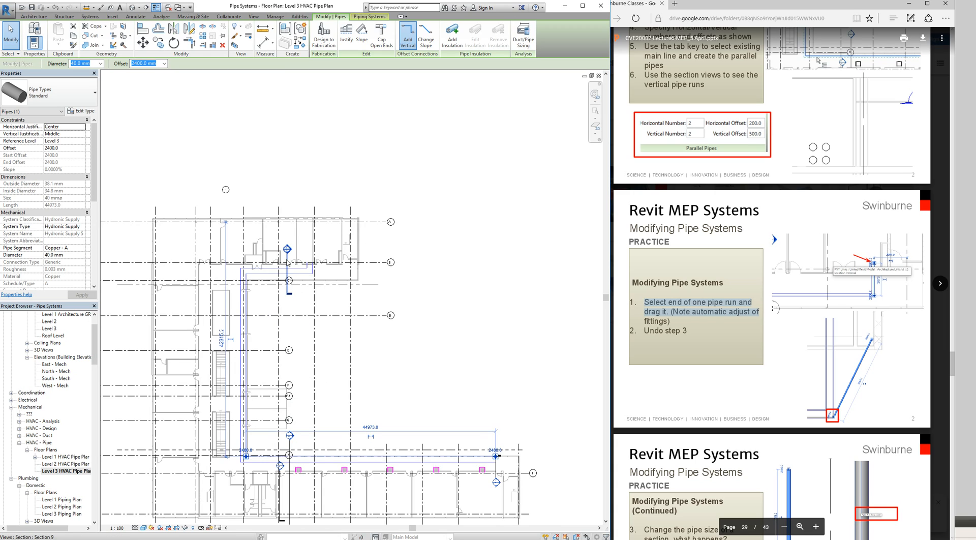
scroll(288, 263, "up", 1)
scroll(288, 263, "up", 1)
scroll(346, 272, "up", 1)
scroll(391, 272, "up", 1)
scroll(393, 282, "up", 1)
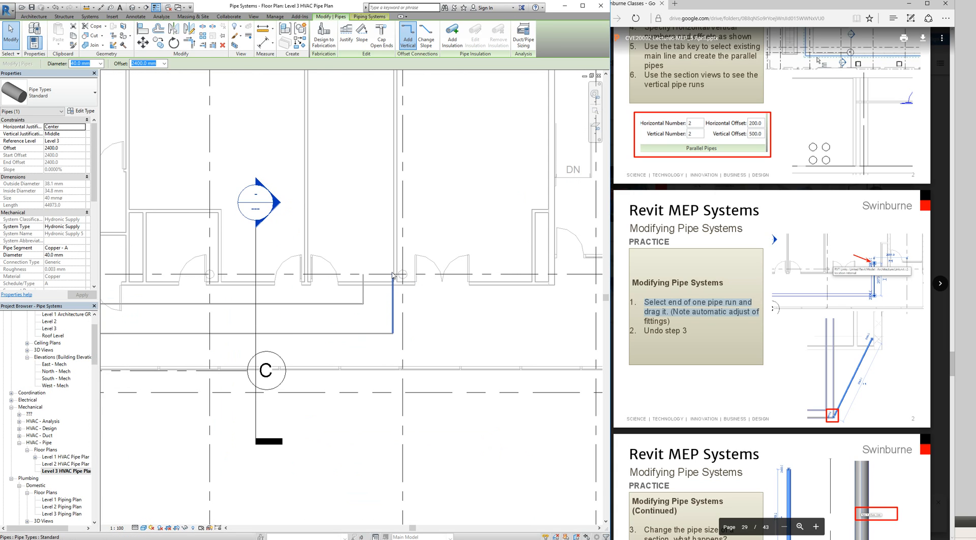
Swing the open end of the outer pipe's short end segment outward into a diagonal about 2185 mm long.
left_click(393, 292)
scroll(394, 288, "up", 1)
left_click_drag(392, 270, 439, 276)
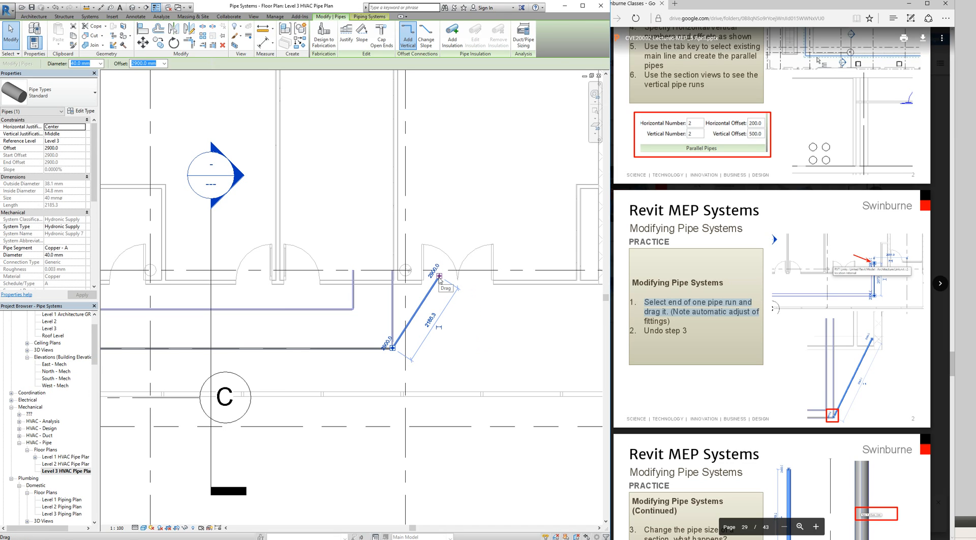
left_click(462, 347)
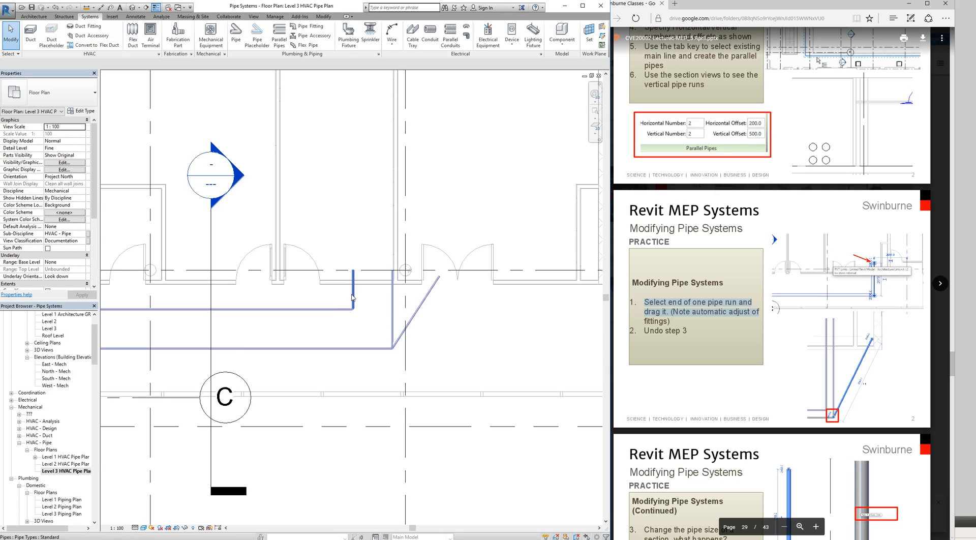
Read the next practice steps and examine the elbow fitting where the diagonal pipe meets the main run.
left_click(666, 341)
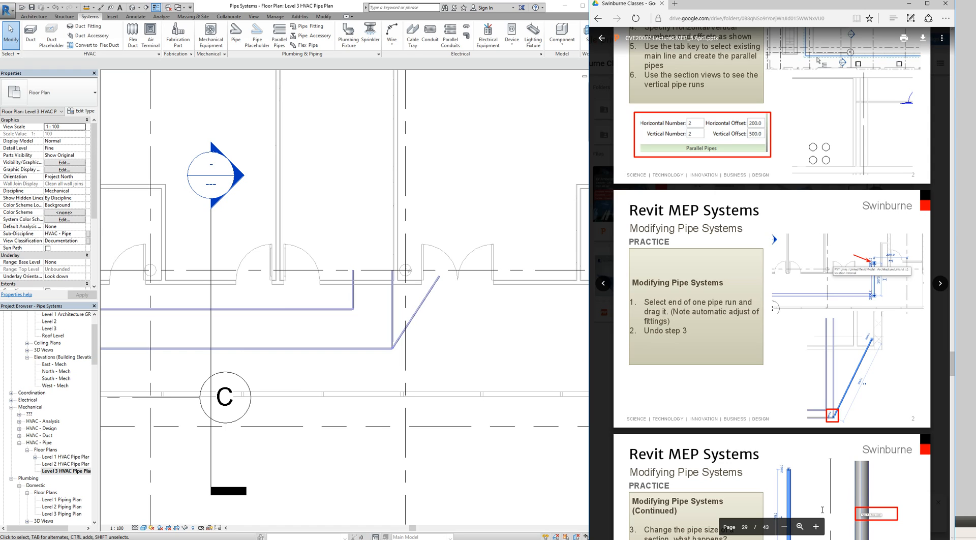
scroll(655, 346, "down", 3)
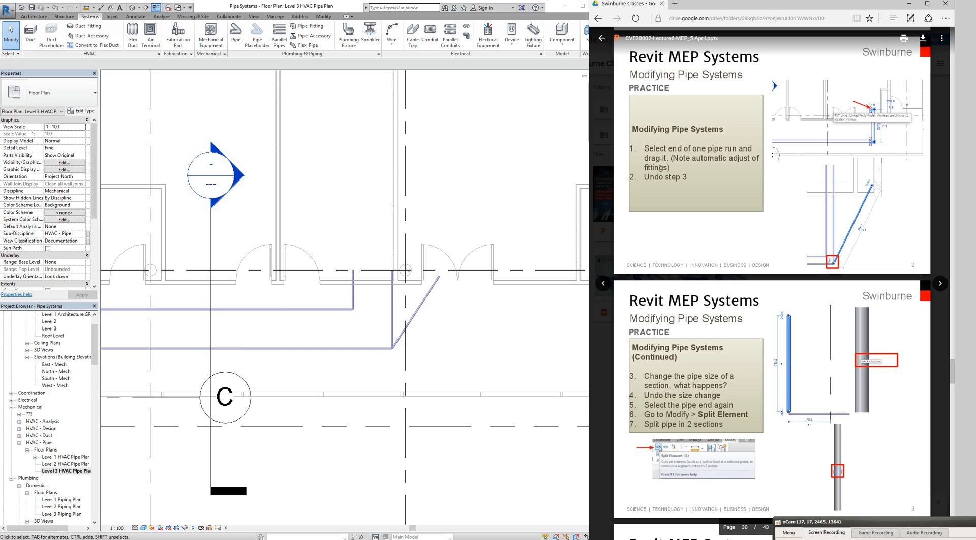
scroll(392, 347, "up", 4)
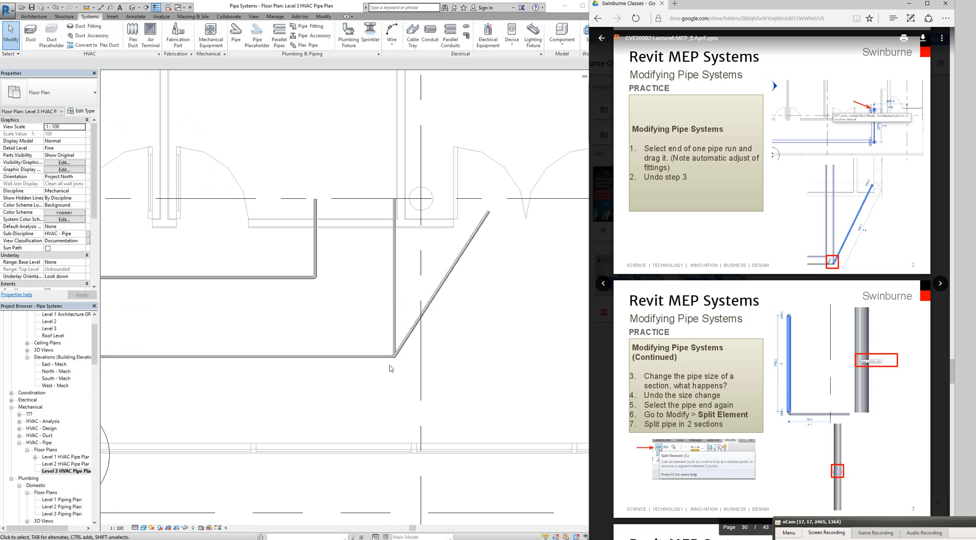
scroll(393, 357, "up", 3)
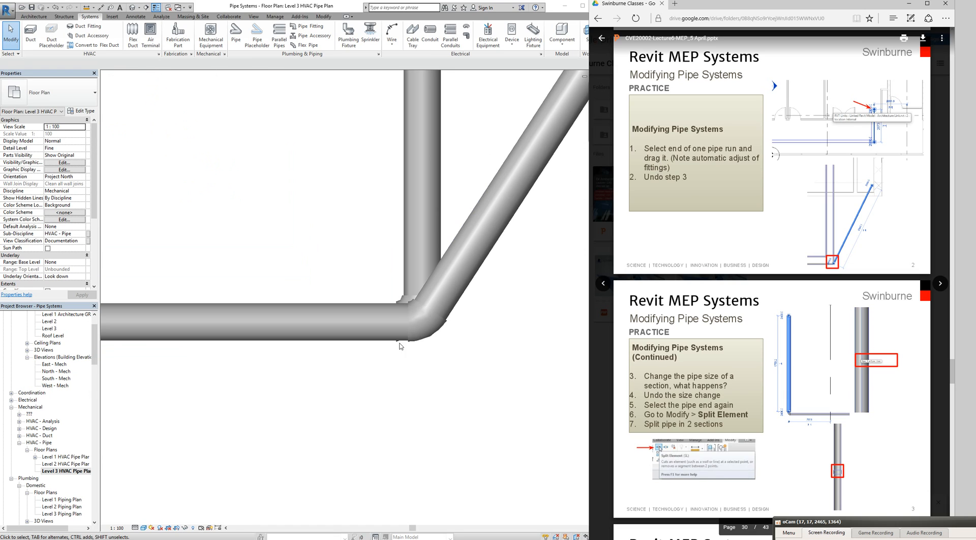
left_click(411, 308)
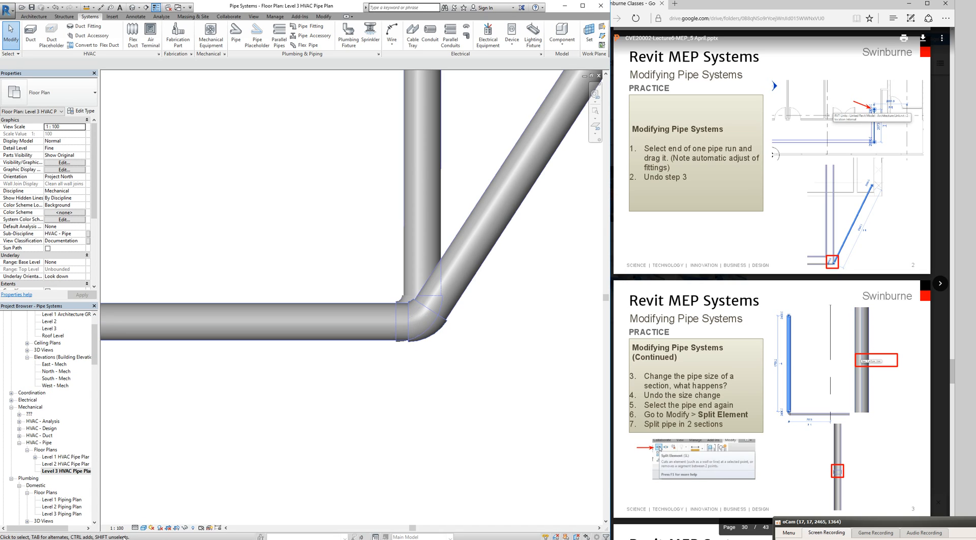
Switch the plan's visual style to Hidden Line and examine the elbow and surrounding pipes.
left_click(142, 530)
left_click(168, 490)
left_click(143, 528)
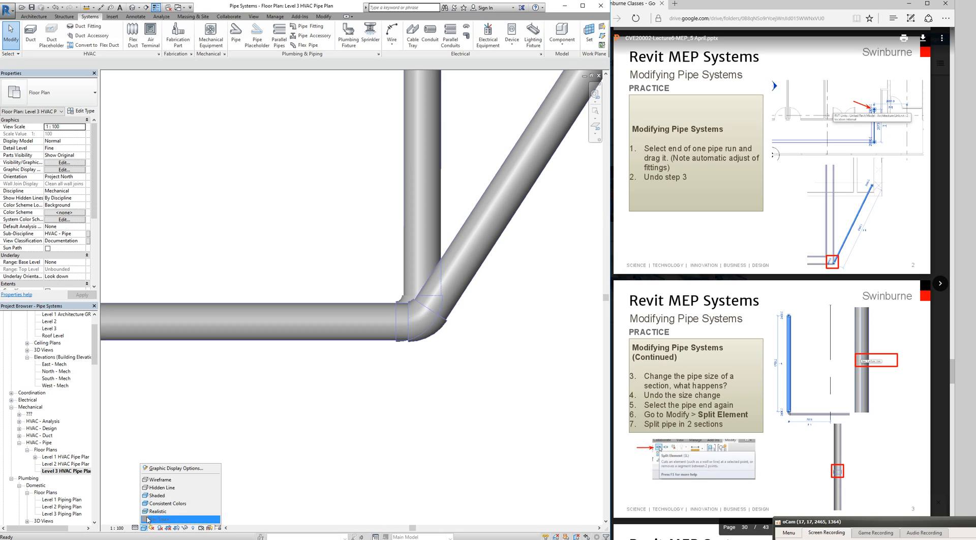
left_click(151, 496)
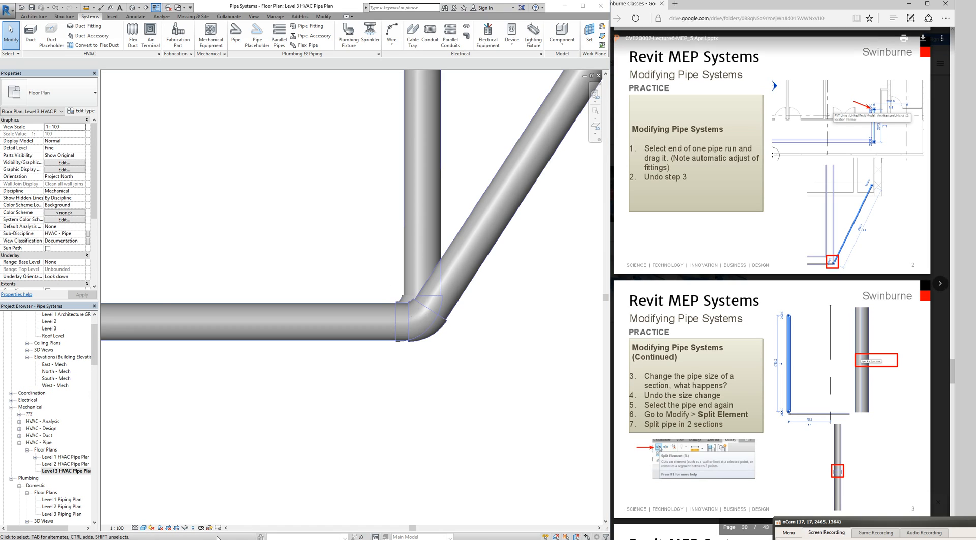
left_click(144, 528)
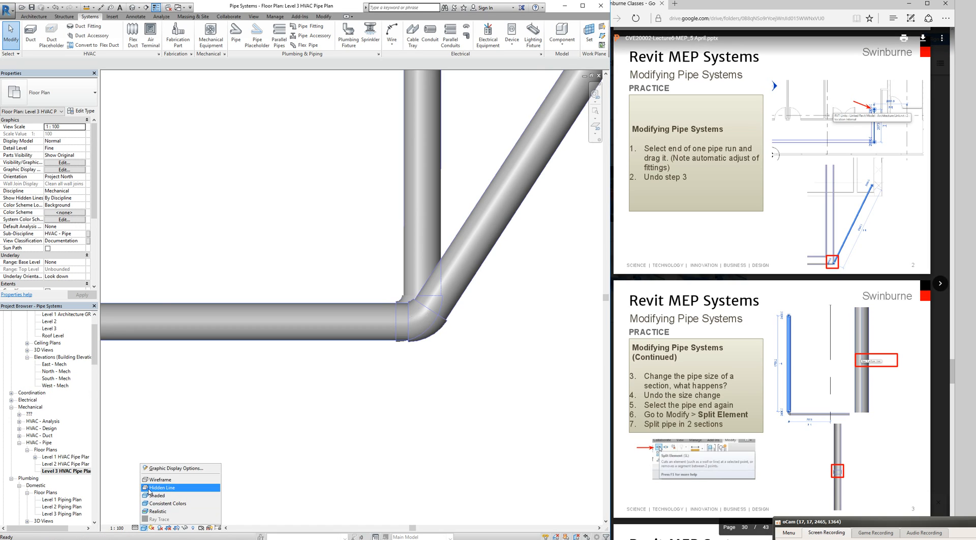
left_click(151, 488)
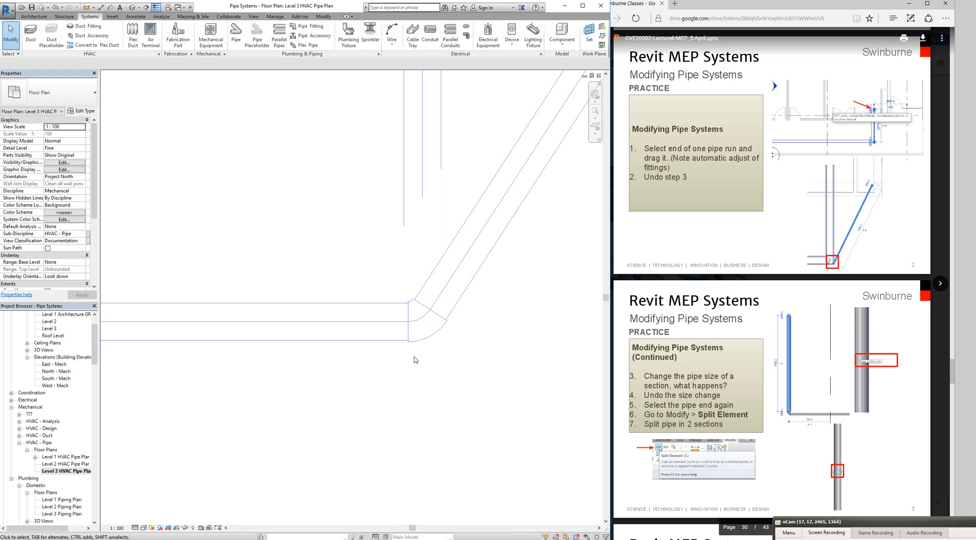
scroll(407, 366, "down", 2)
scroll(405, 362, "down", 5)
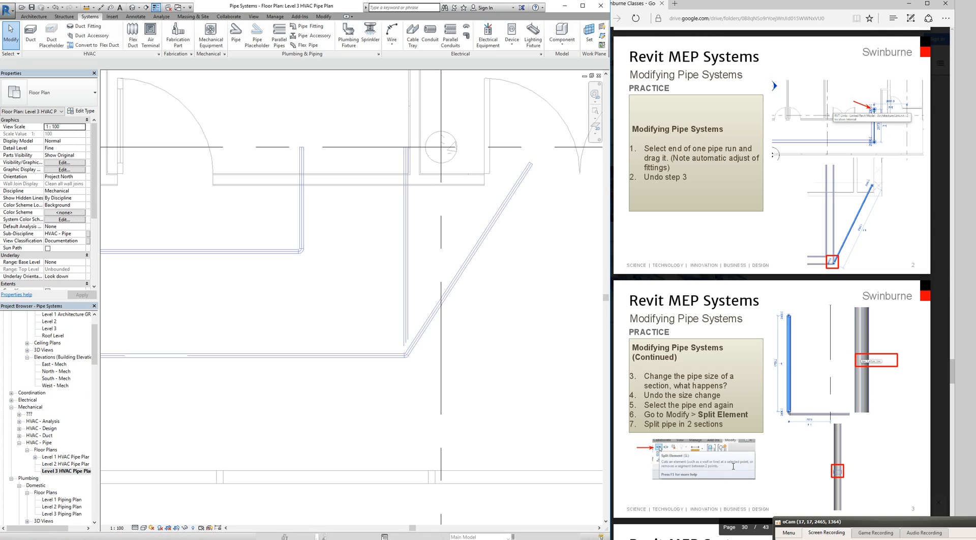
Undo the visual style change and the diagonal move of the outer pipe's end.
scroll(404, 357, "up", 5)
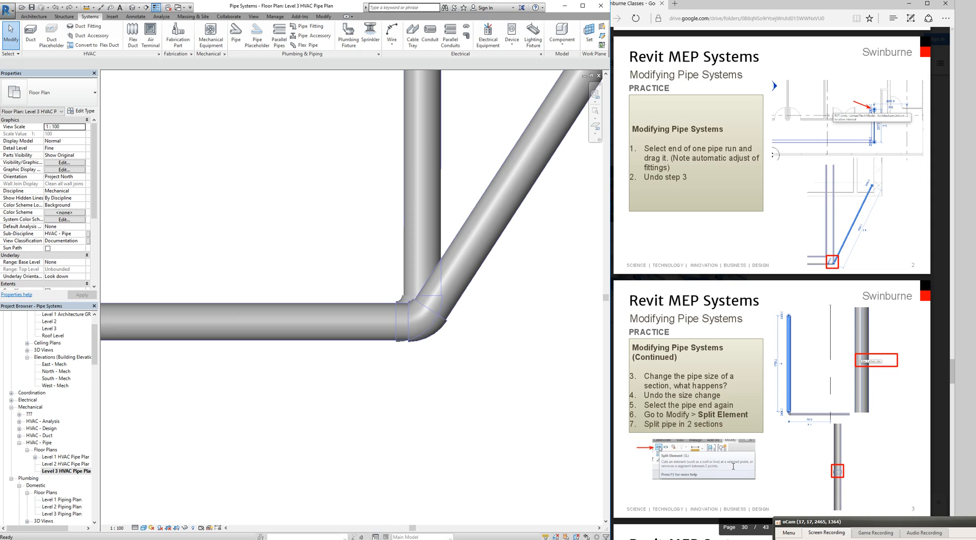
key("h")
key("l")
key("s")
key("d")
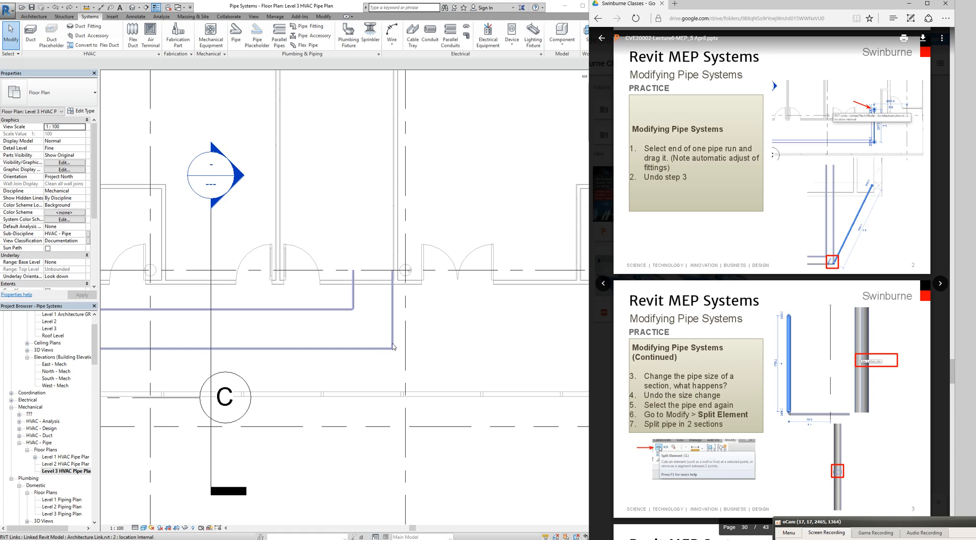
Read the handout's practice steps on changing a pipe section's size and splitting the pipe.
left_click(392, 347)
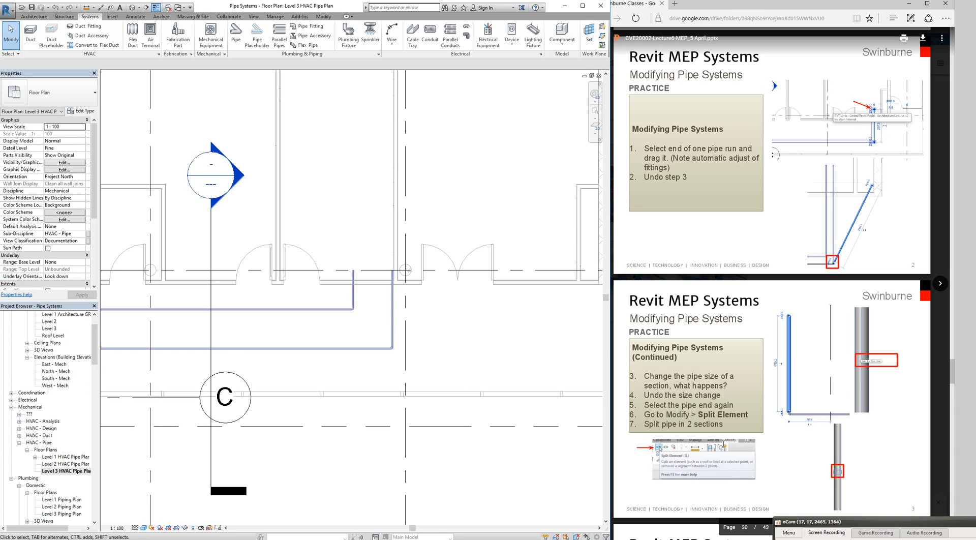
scroll(697, 389, "up", 3)
scroll(698, 390, "down", 3)
scroll(691, 389, "down", 3)
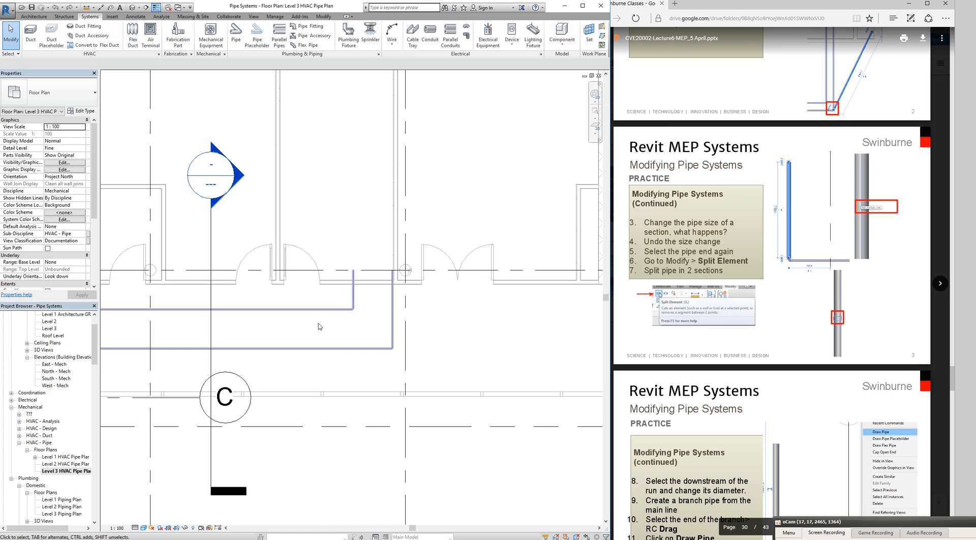
Set the diameter of the outer pipe's short end segment near grid C to 90 mm.
left_click(394, 335)
scroll(396, 330, "up", 3)
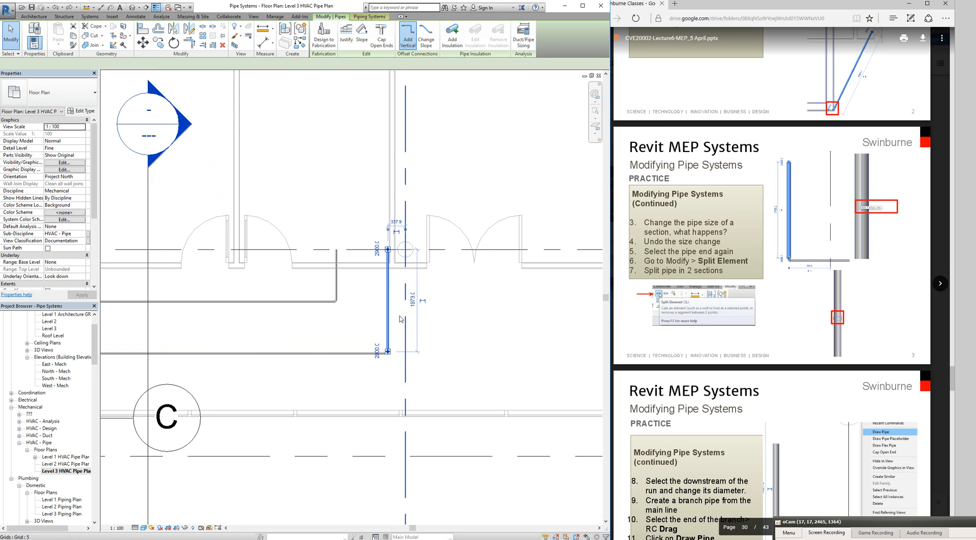
scroll(391, 324, "up", 2)
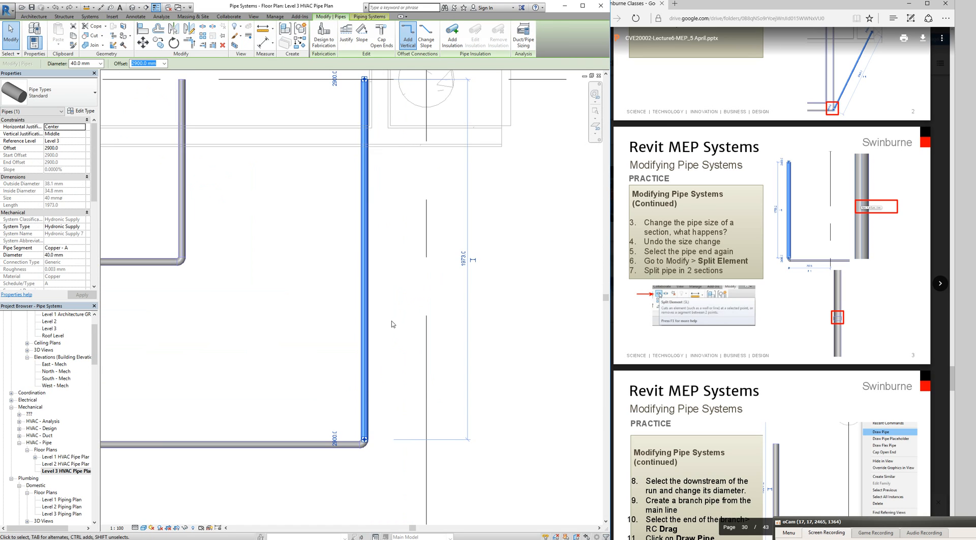
middle_click_drag(396, 306, 402, 376)
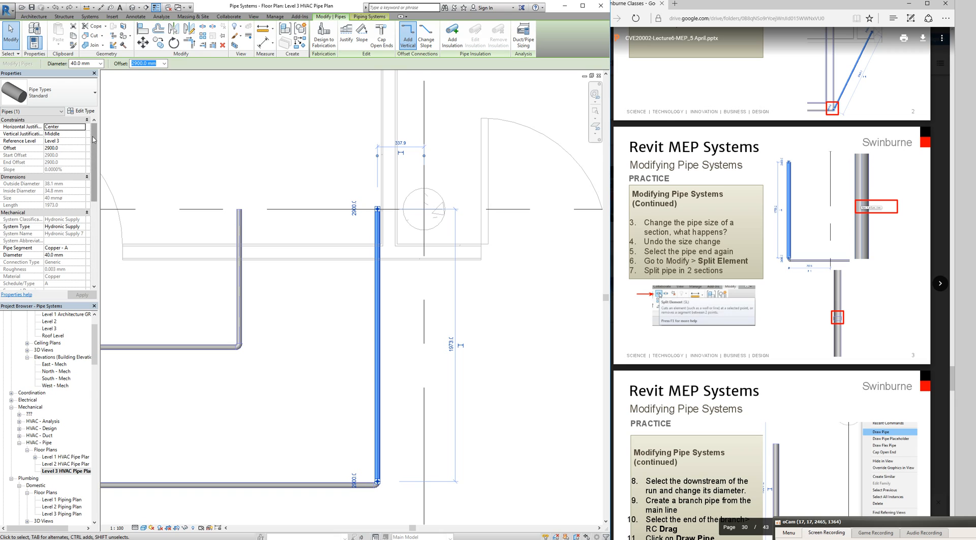
left_click(83, 112)
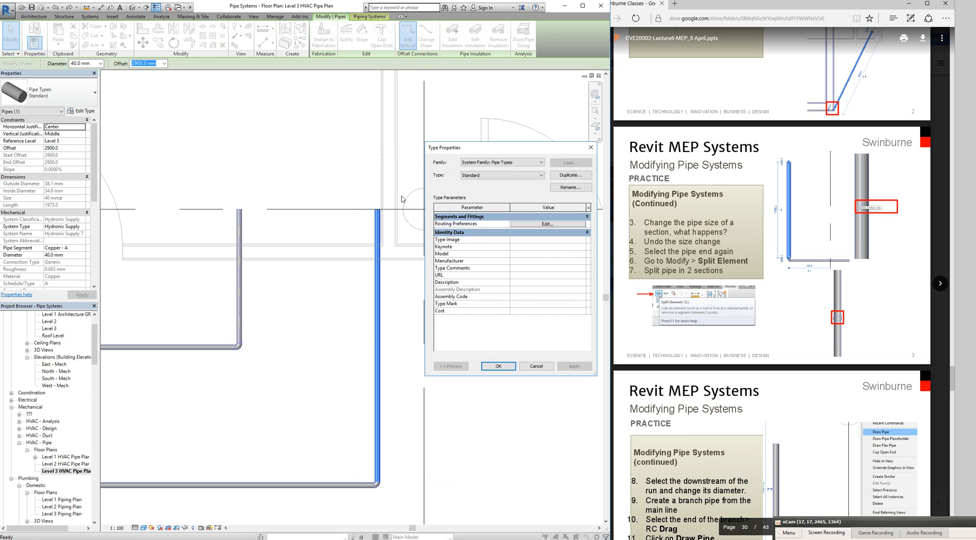
left_click(536, 366)
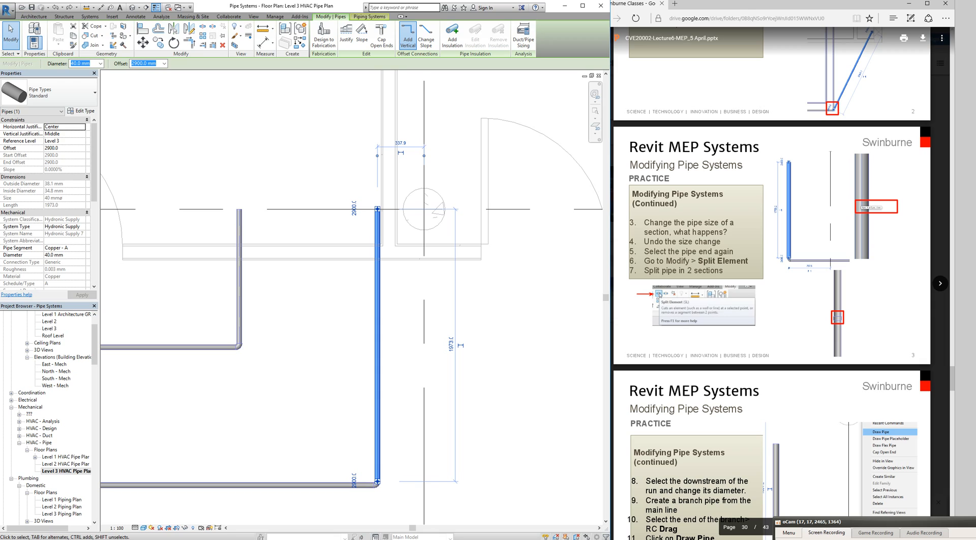
left_click(65, 255)
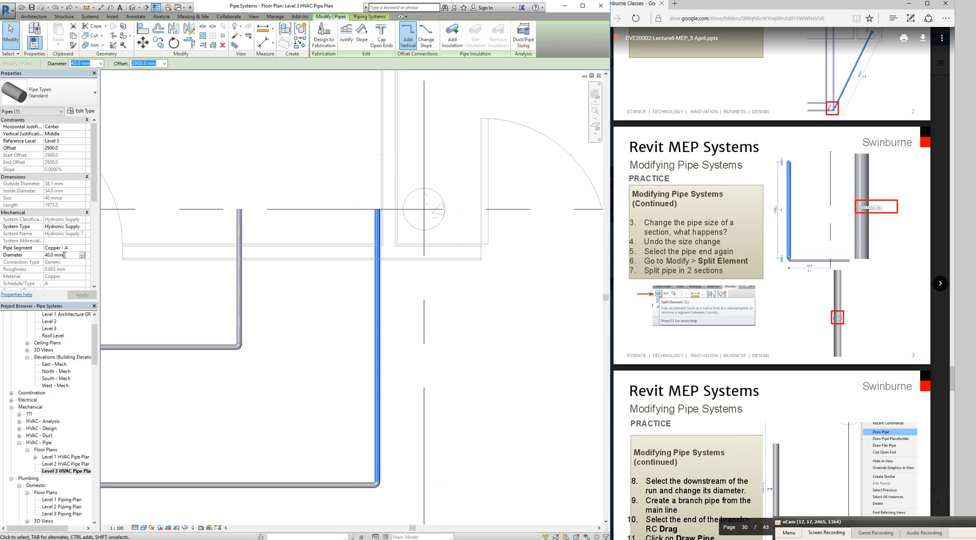
left_click(82, 255)
left_click(82, 254)
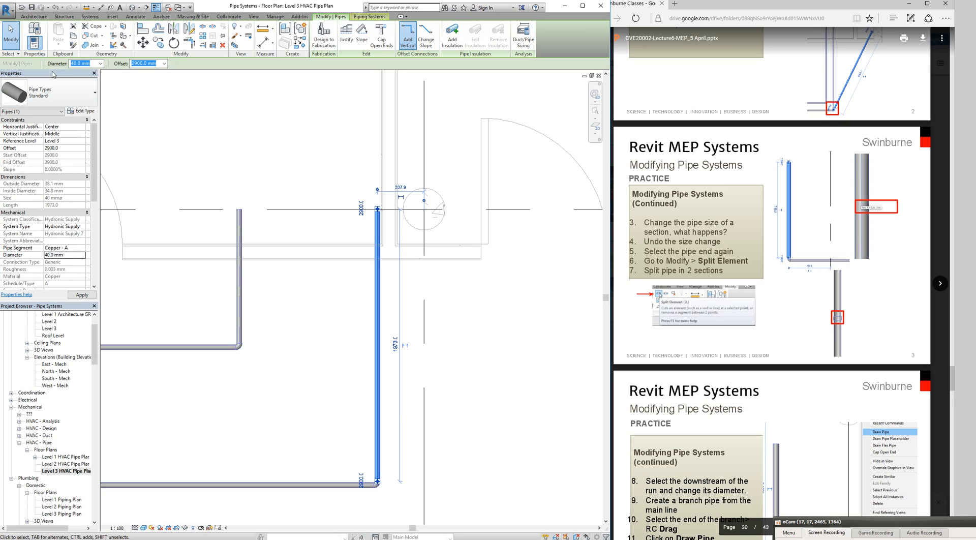
left_click(101, 63)
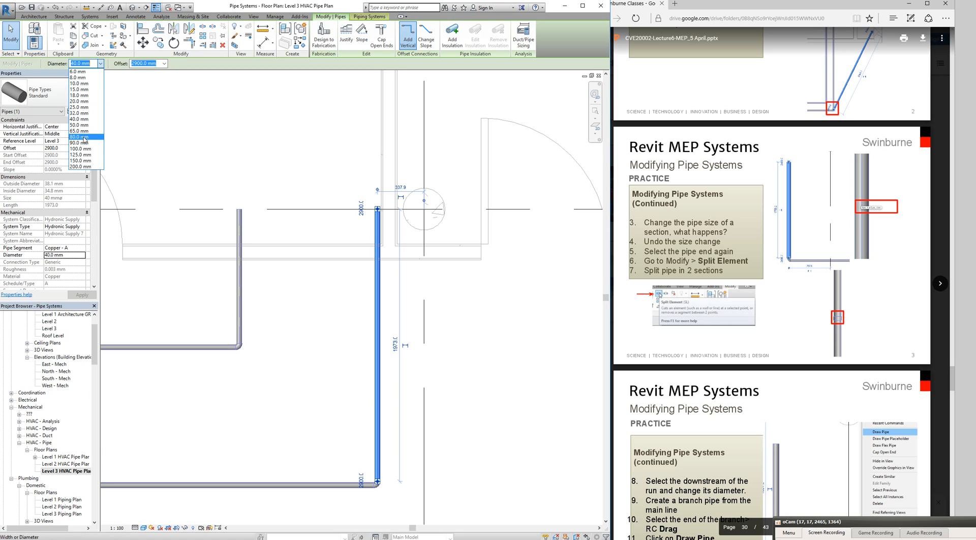
left_click(83, 144)
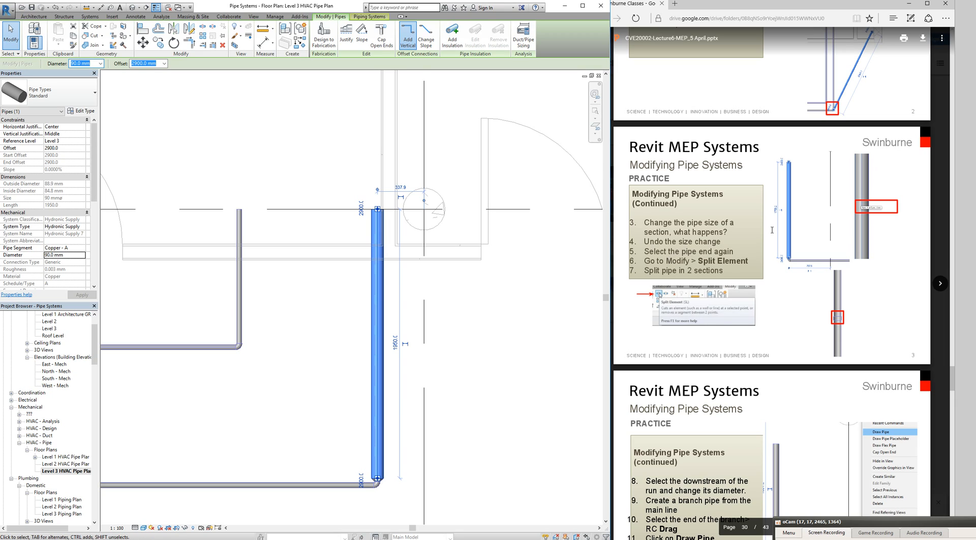
Inspect the transition fitting at the outer pipe's elbow and undo the segment's 90 mm size change.
scroll(389, 496, "up", 4)
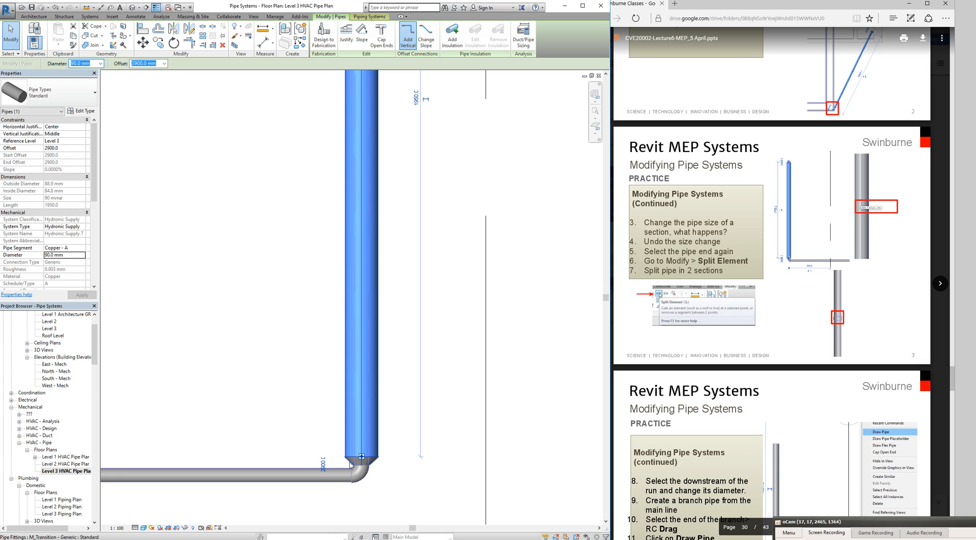
scroll(350, 464, "up", 2)
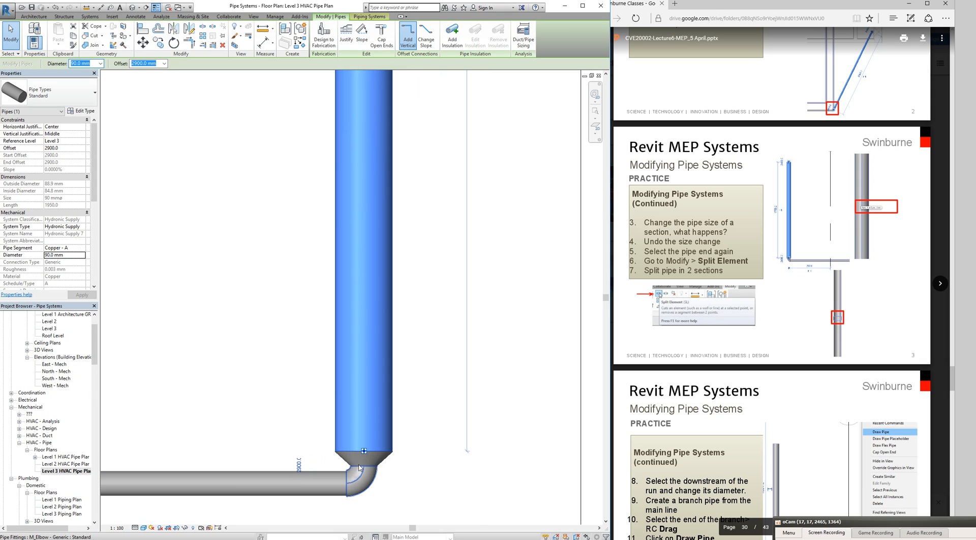
left_click(385, 466)
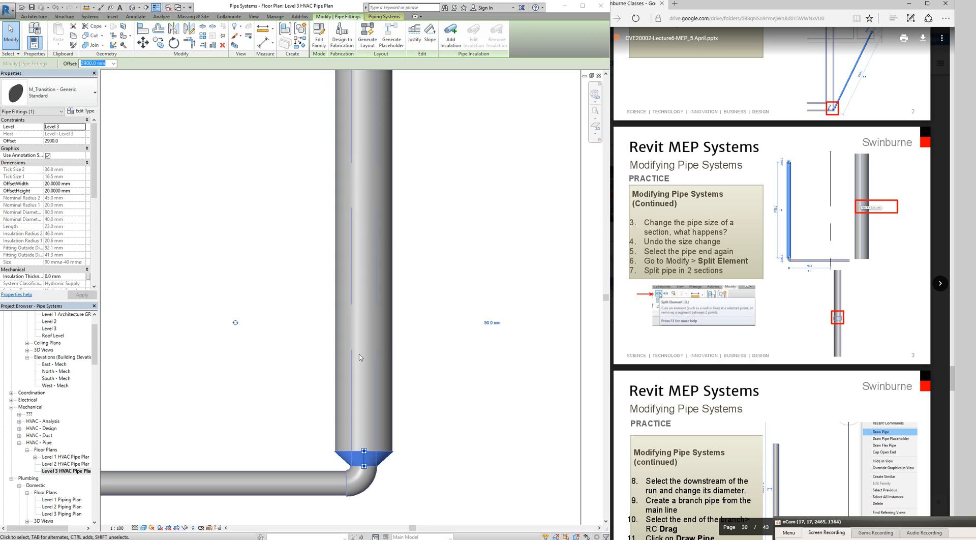
left_click(296, 340)
key("ctrl+z")
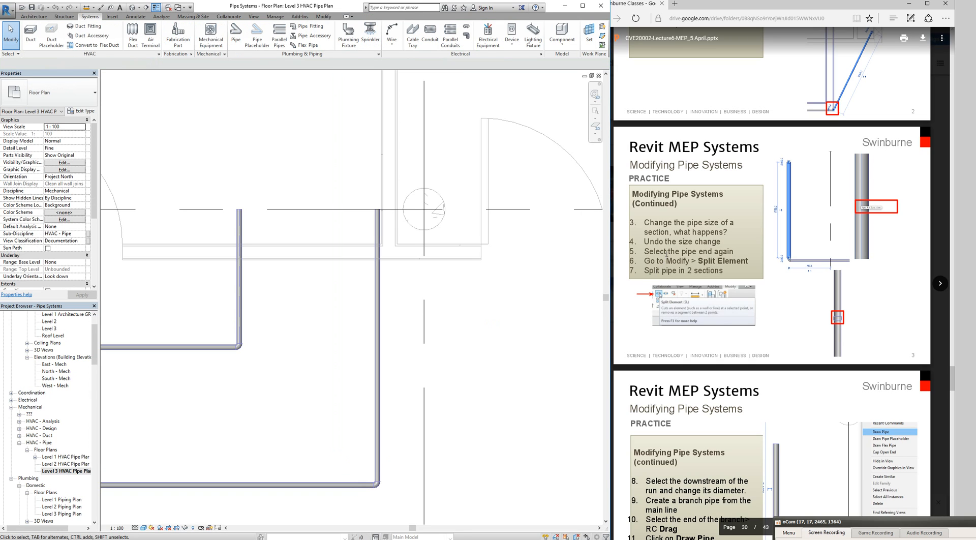
Split the outer pipe's short end segment into two sections near its midpoint with Split Element.
left_click(378, 275)
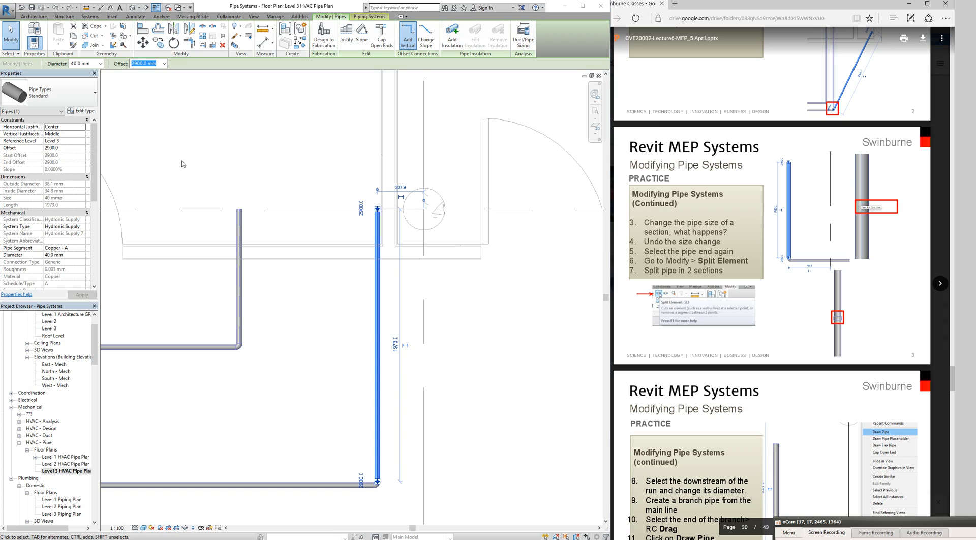
scroll(371, 229, "up", 2)
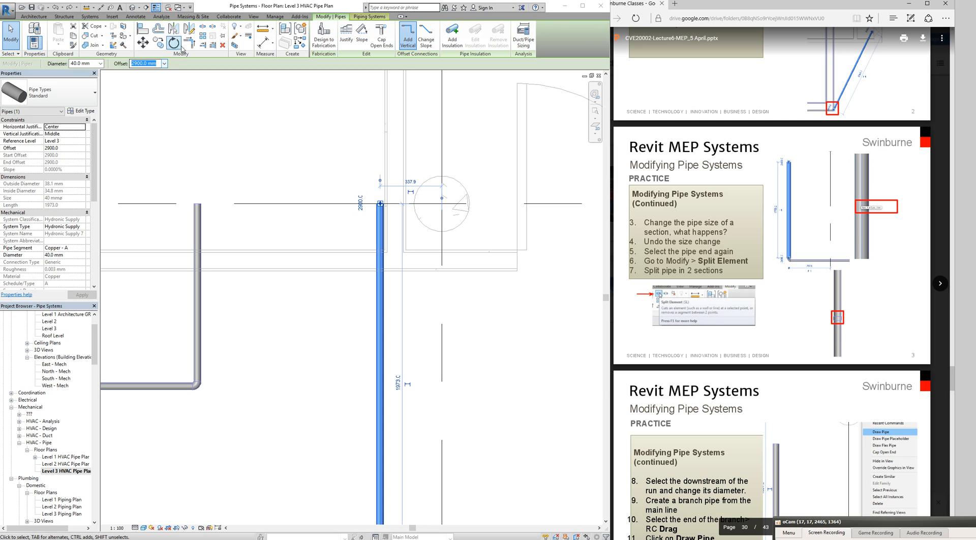
left_click(203, 27)
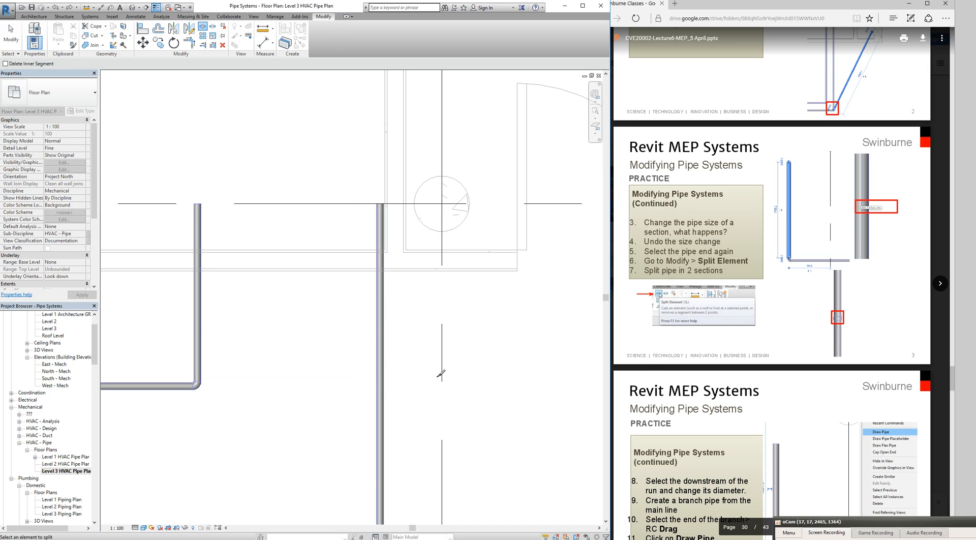
scroll(378, 382, "down", 3)
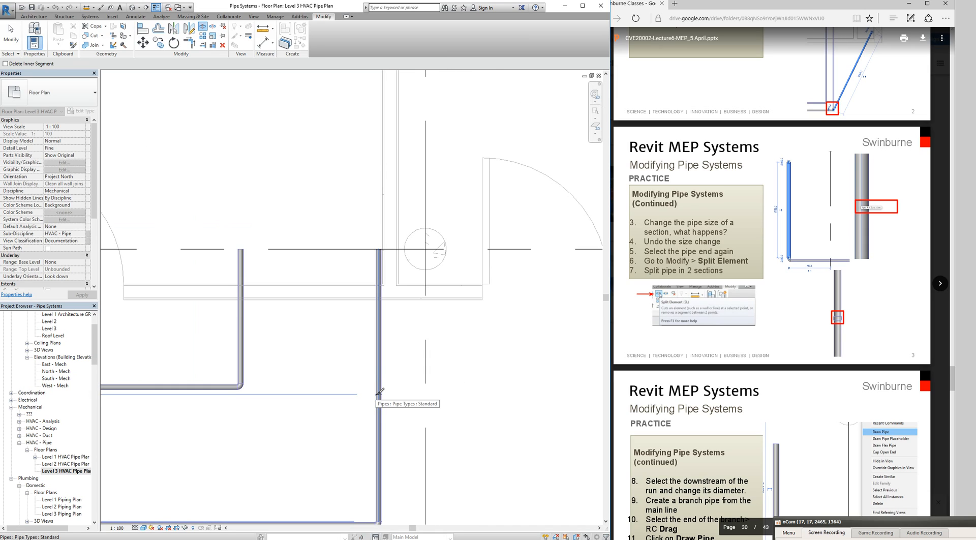
scroll(380, 391, "up", 5)
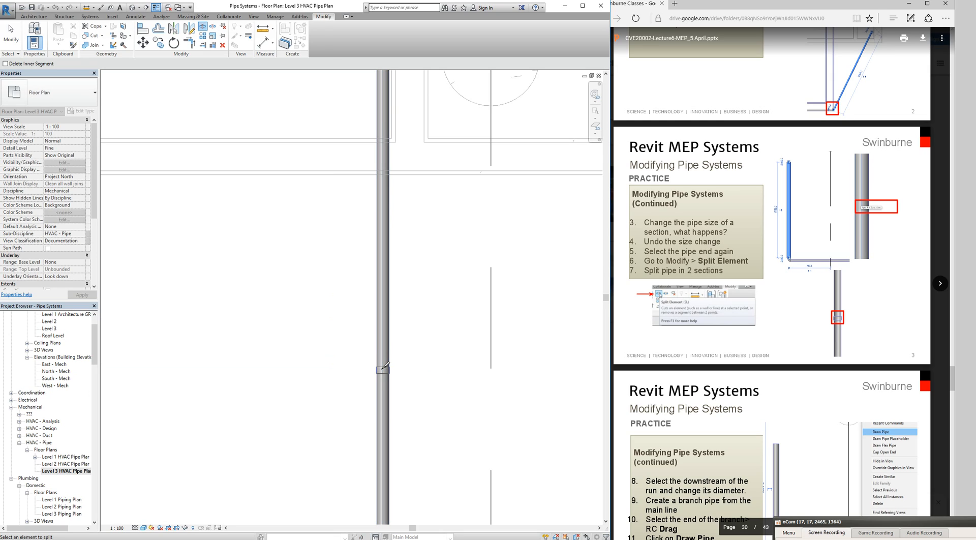
scroll(385, 366, "up", 2)
left_click(385, 367)
scroll(384, 366, "up", 2)
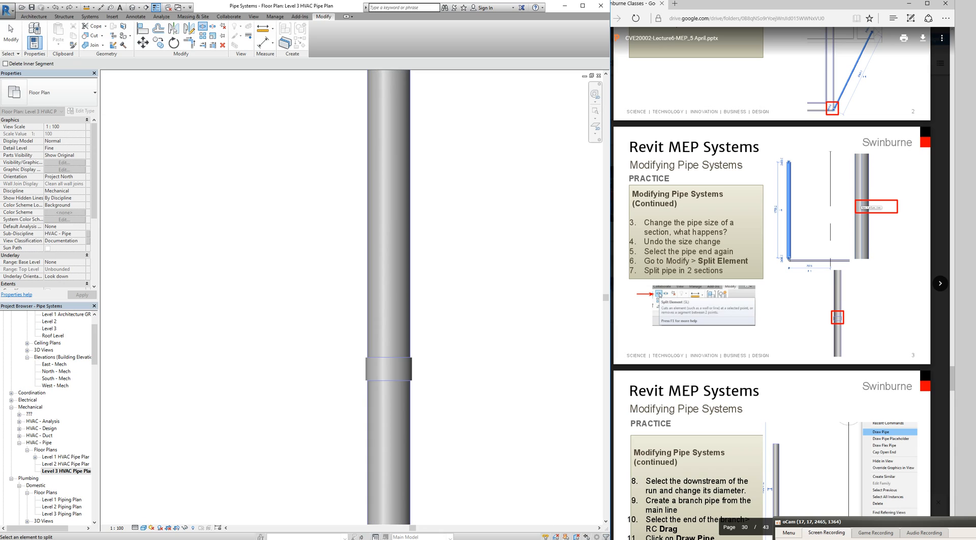
key("Escape")
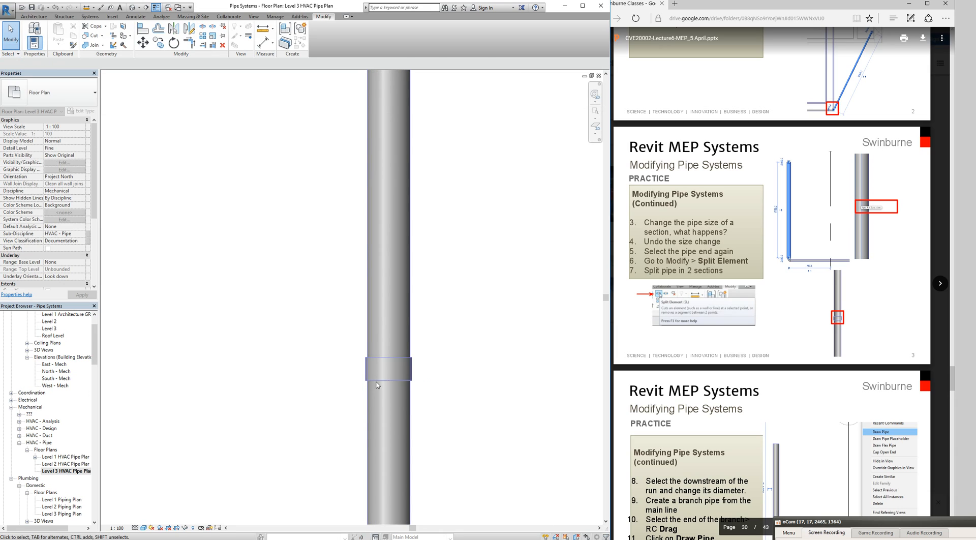
Check the coupling at the split and the separate pipe sections on both sides of it.
left_click(376, 367)
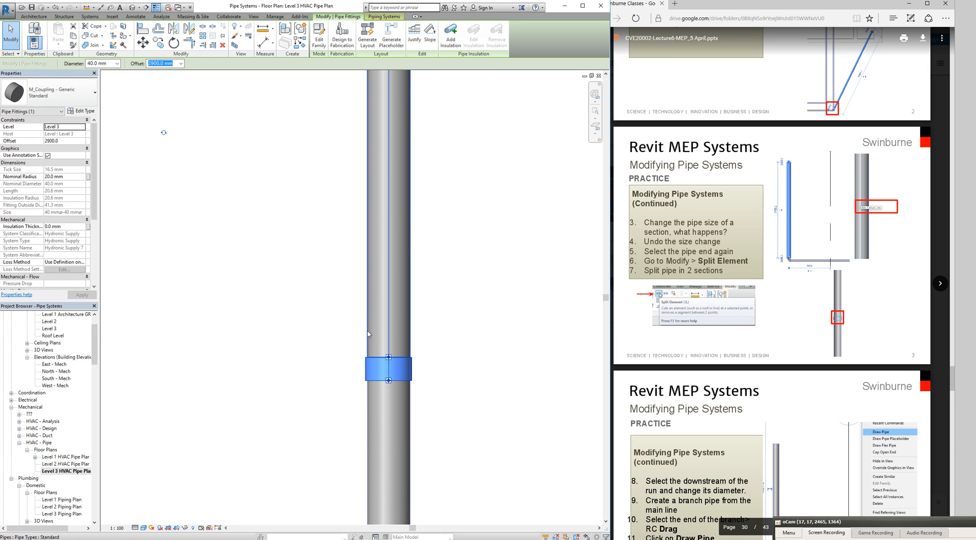
left_click(374, 334)
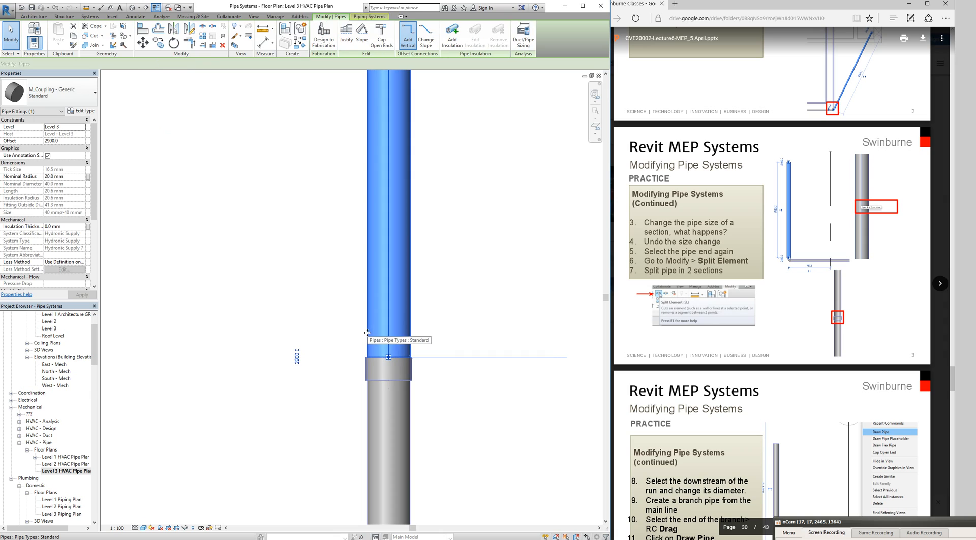
left_click(375, 395)
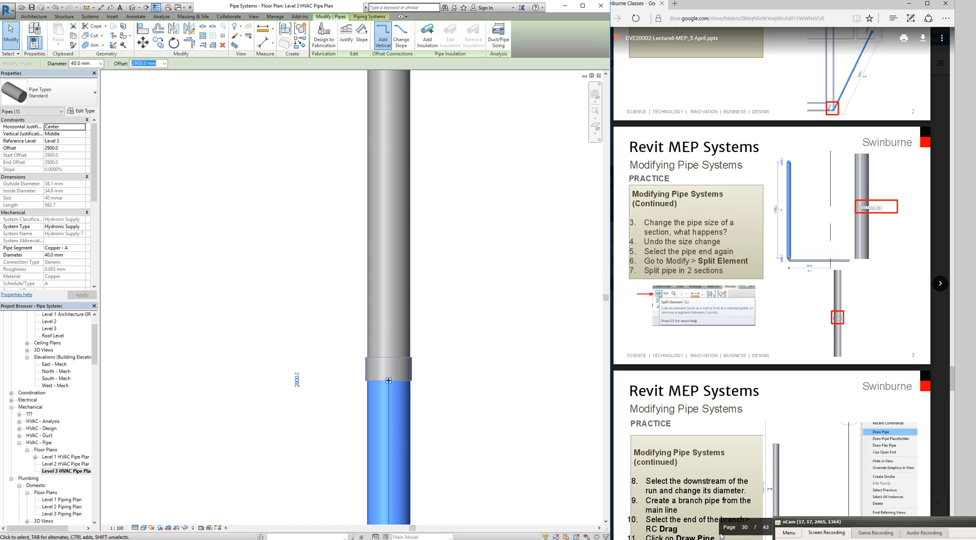
Consult the handout's next practice slide and set the diameter of the split pipe's open-end section to 100 mm.
scroll(634, 353, "down", 3)
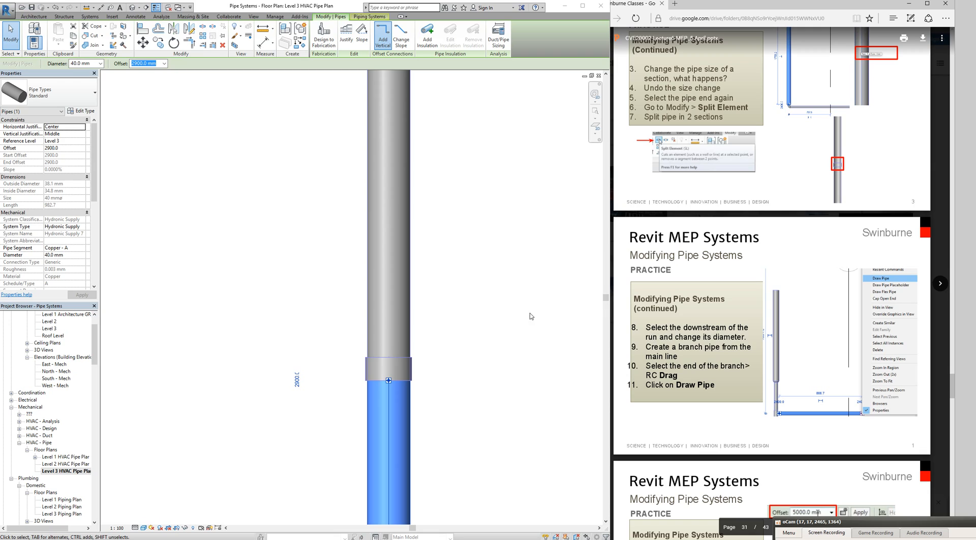
scroll(433, 285, "up", 1)
scroll(433, 286, "down", 3)
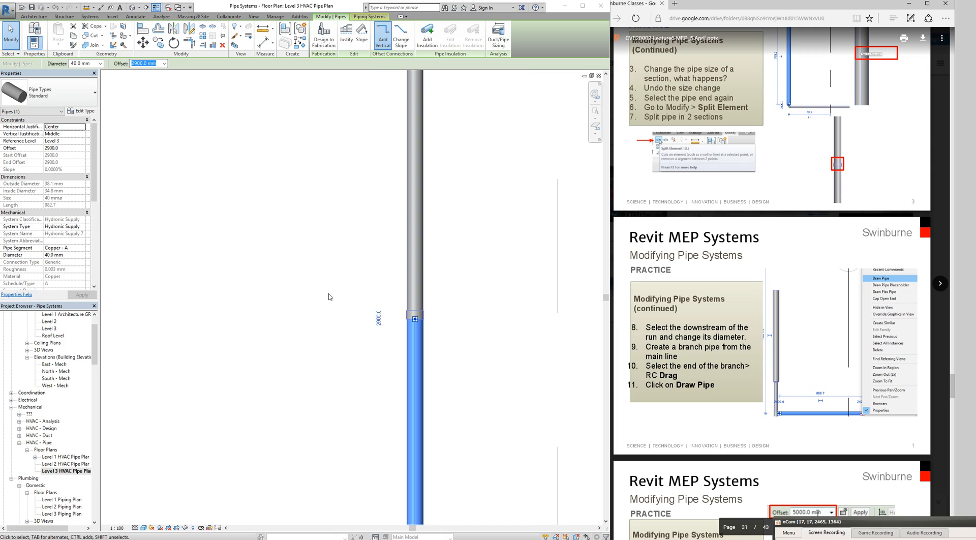
scroll(326, 295, "down", 3)
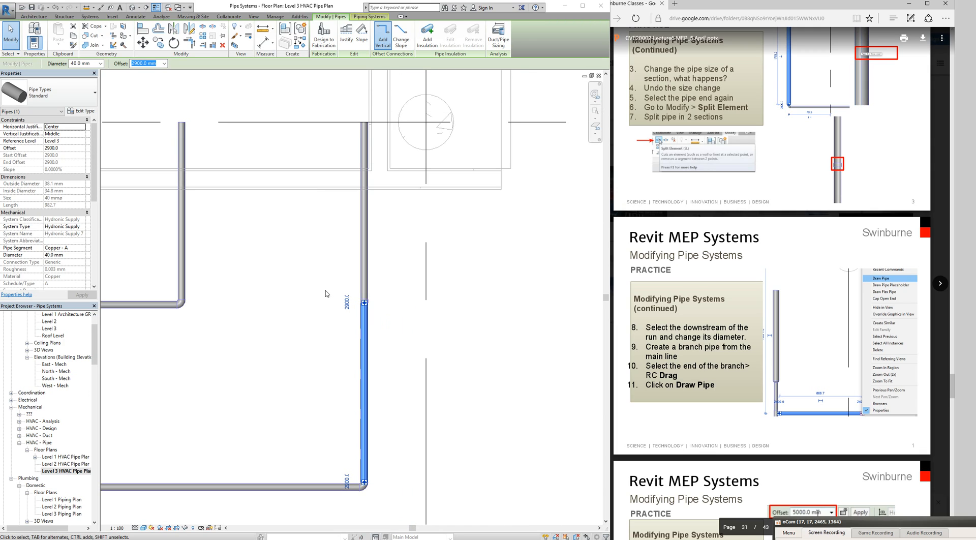
scroll(326, 293, "up", 1)
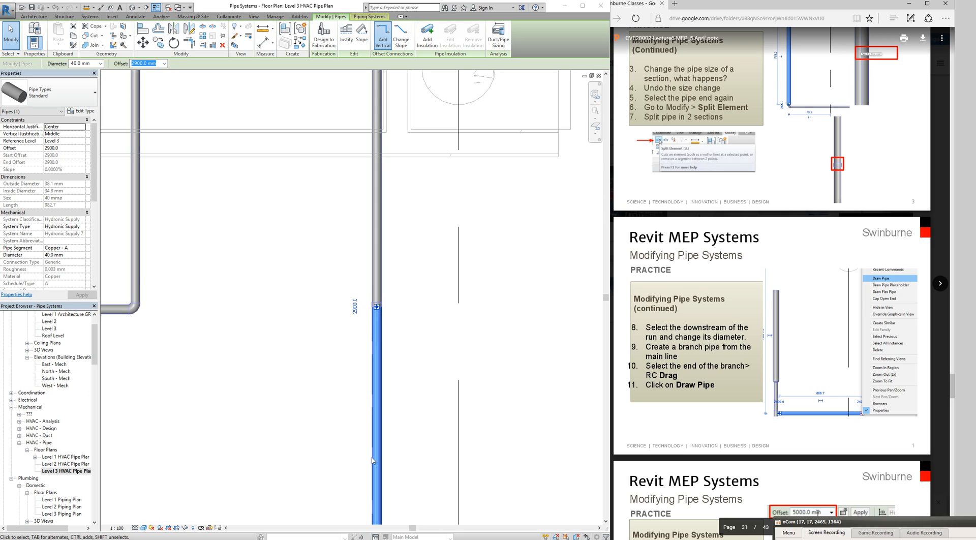
scroll(355, 300, "down", 5)
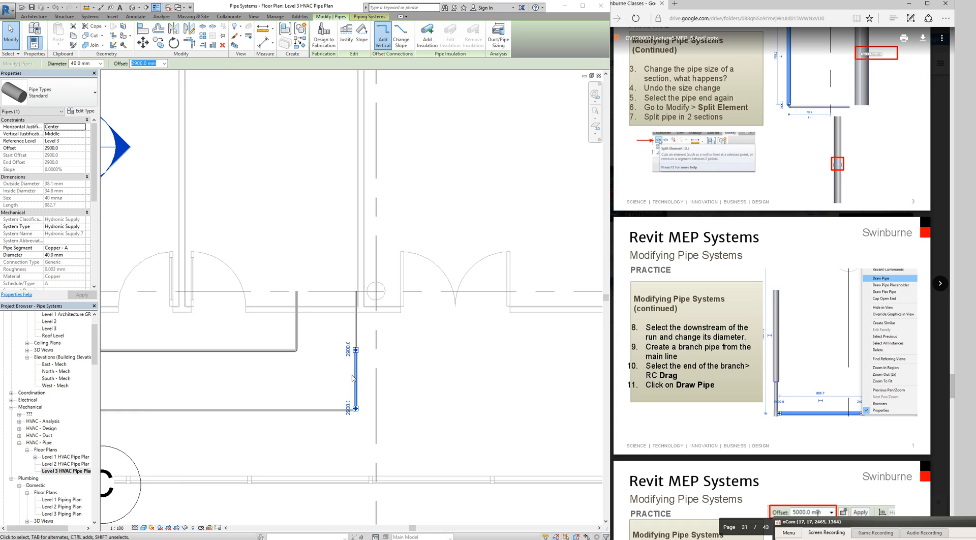
scroll(358, 368, "down", 3)
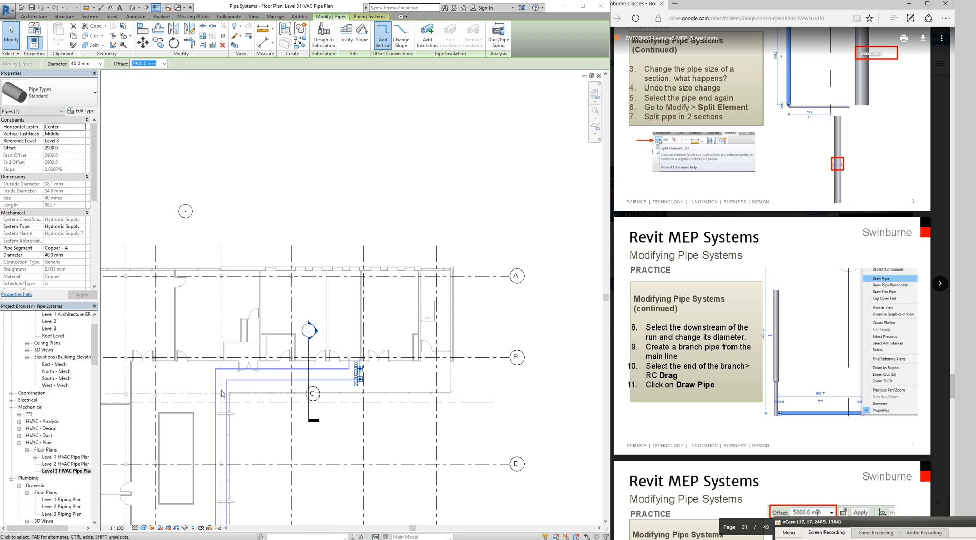
scroll(363, 372, "up", 5)
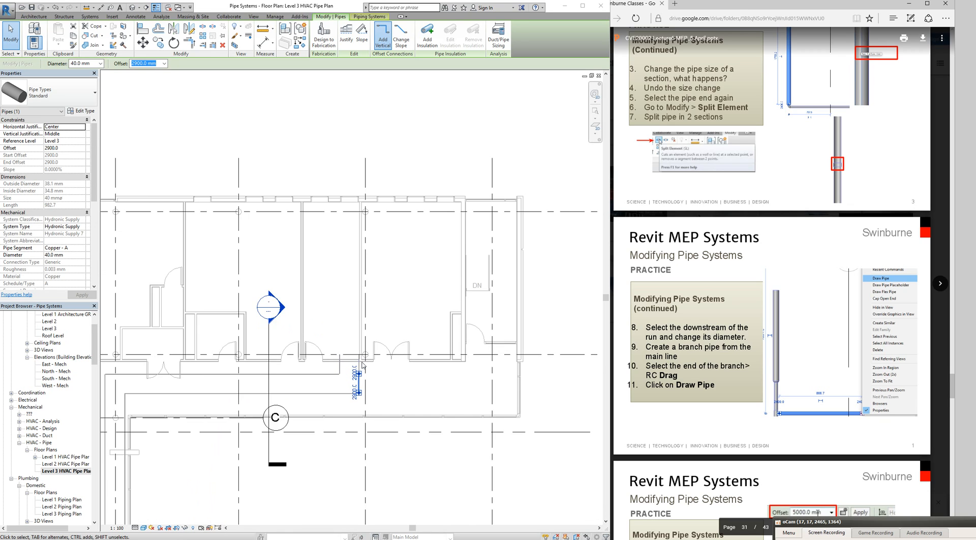
scroll(353, 401, "up", 3)
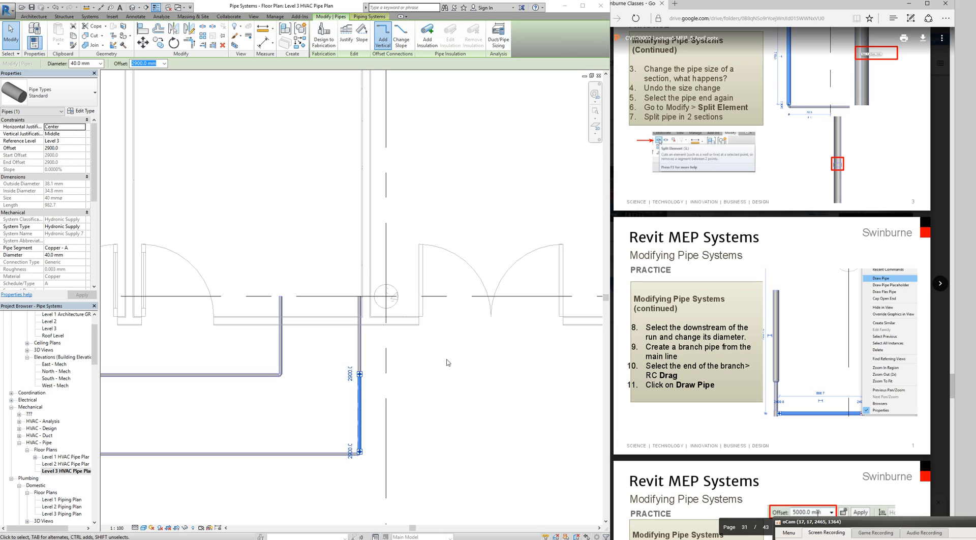
scroll(403, 357, "up", 2)
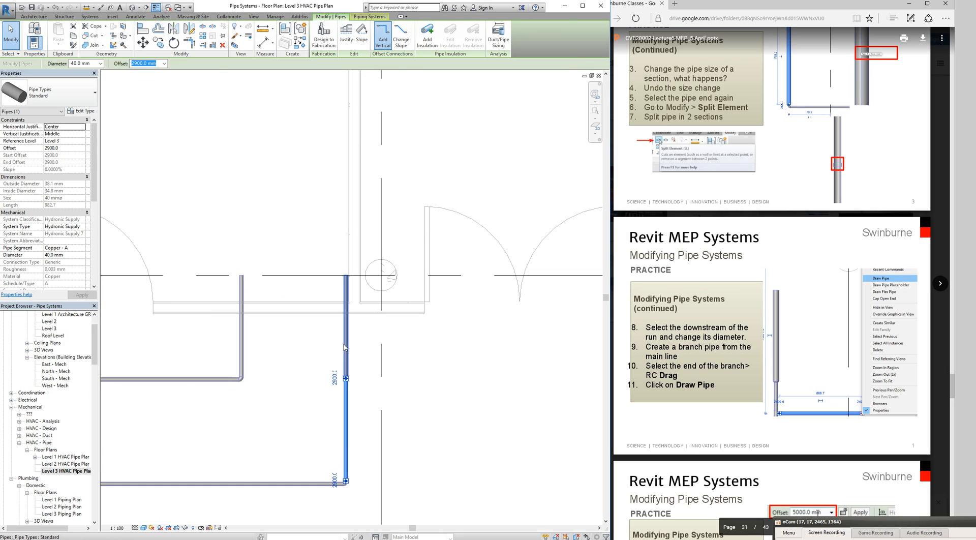
left_click(347, 350)
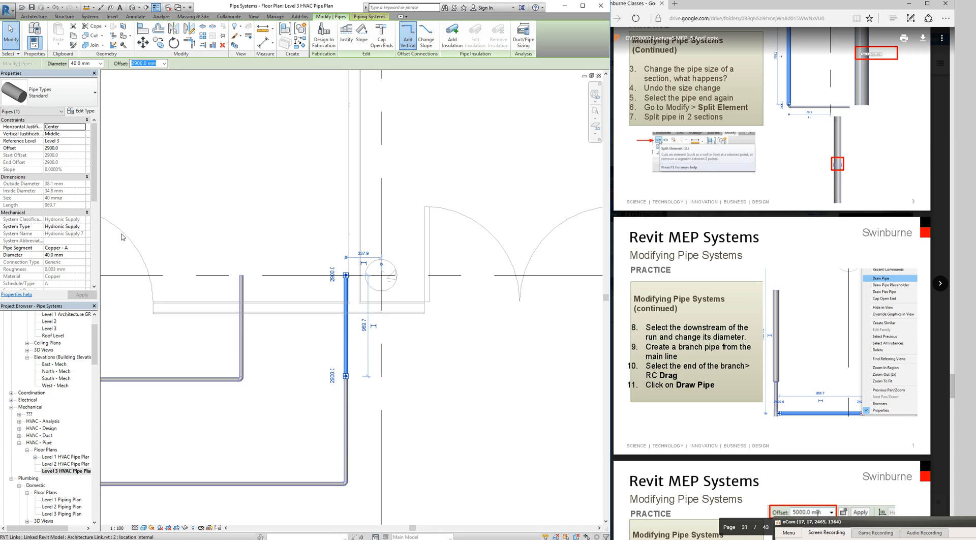
left_click(101, 63)
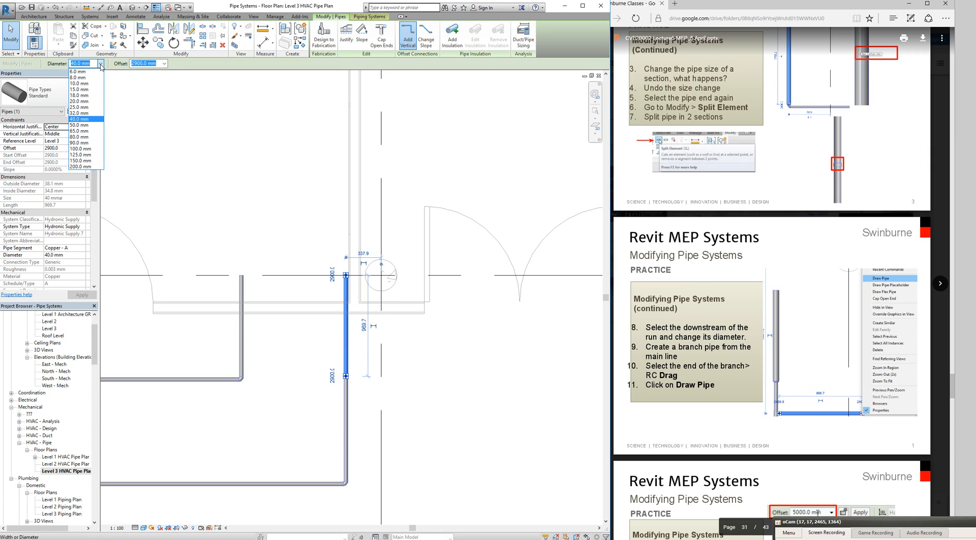
left_click(87, 149)
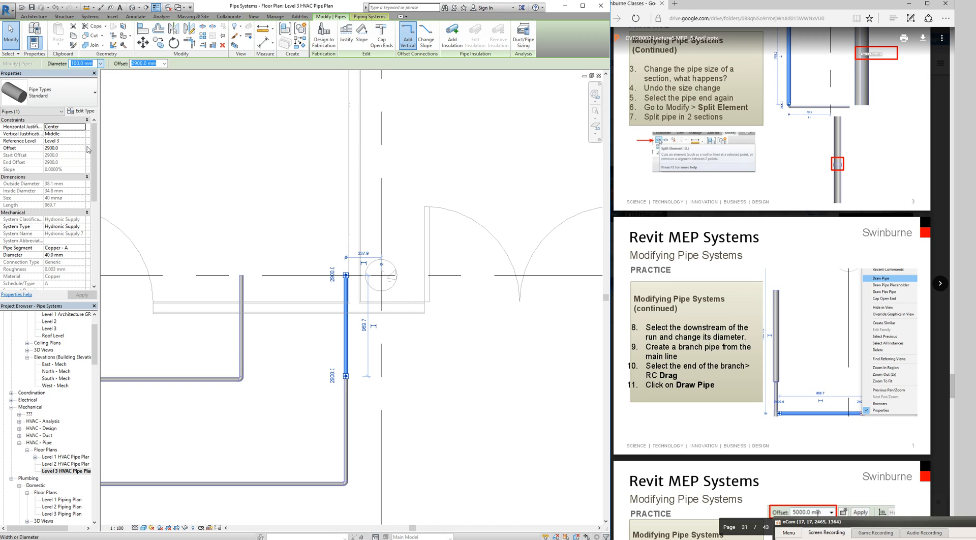
Examine the transition between the 100 mm section and the thinner pipe, and review the handout's branch pipe instructions.
scroll(342, 367, "up", 5)
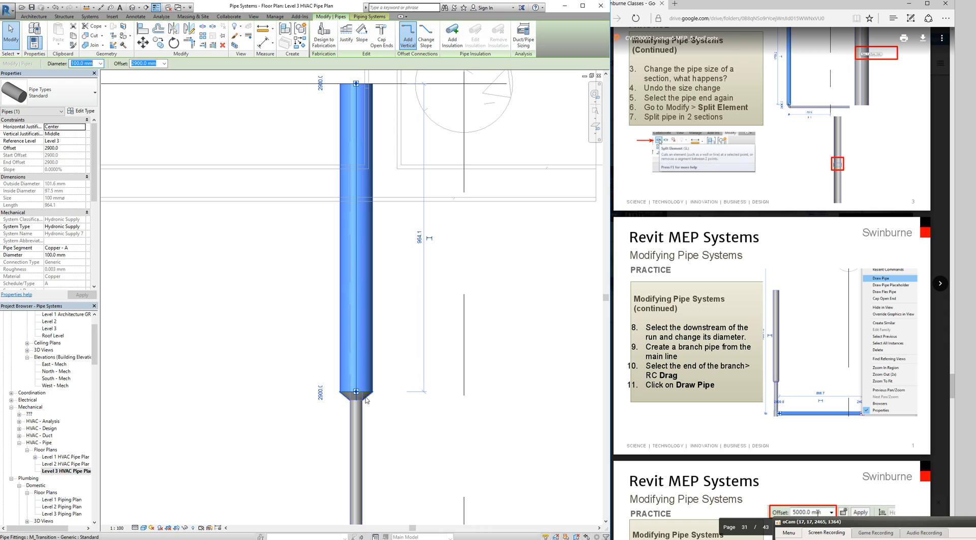
scroll(275, 339, "down", 3)
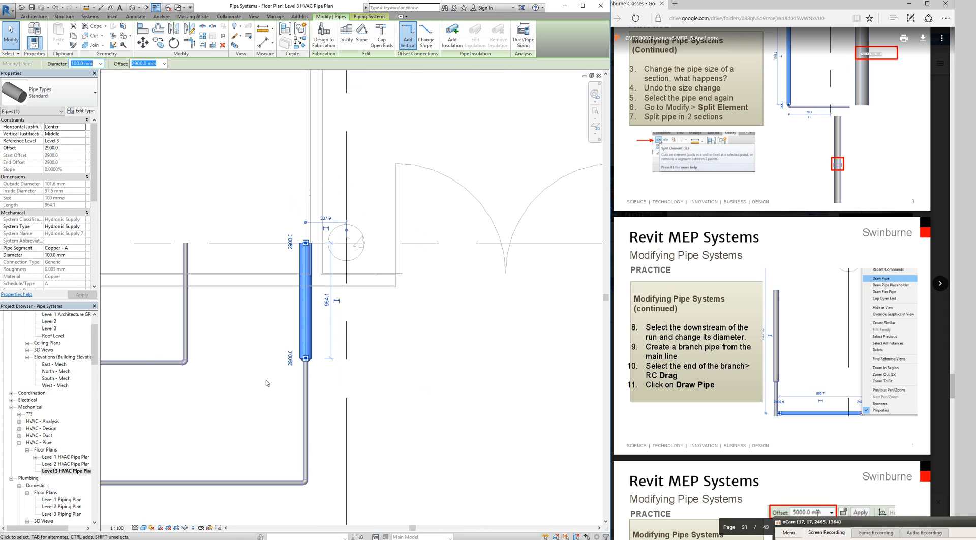
scroll(306, 483, "up", 2)
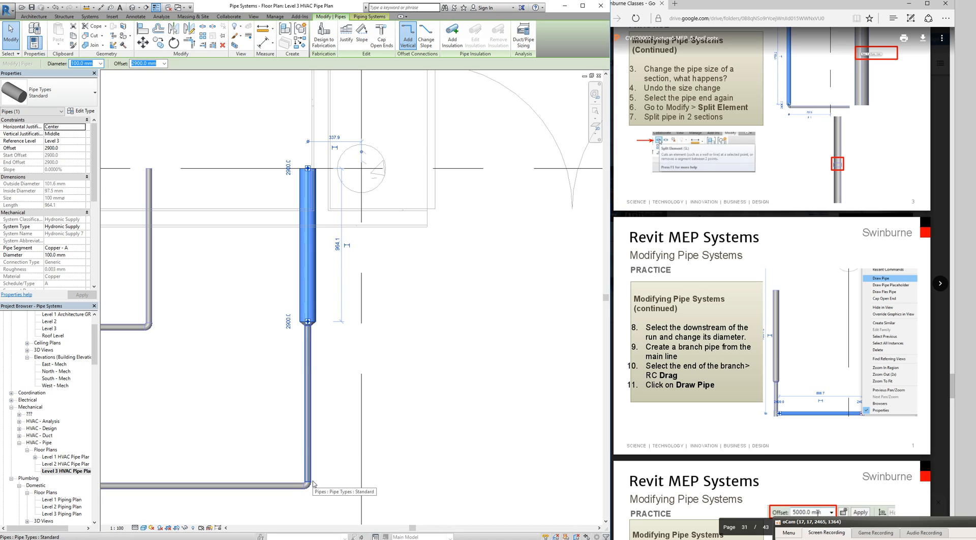
scroll(313, 484, "up", 2)
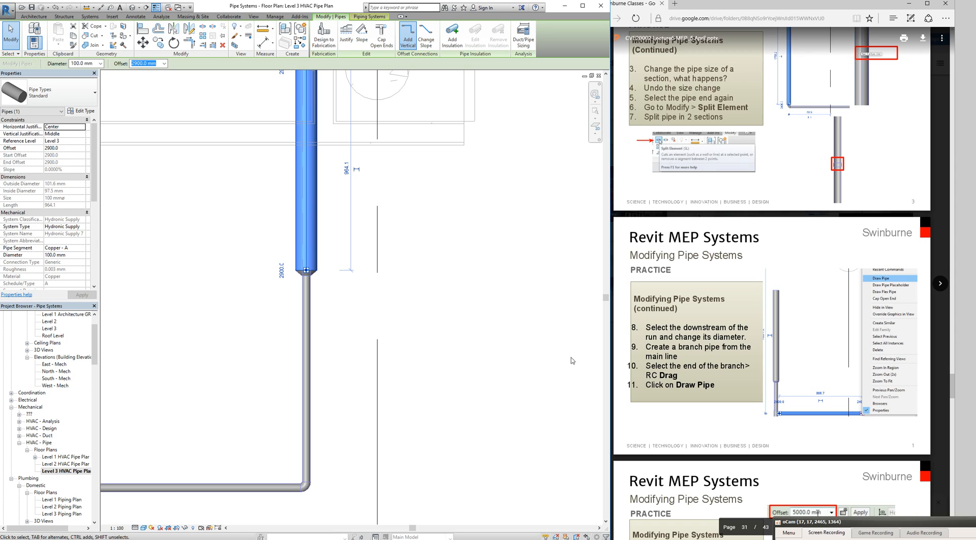
scroll(679, 371, "up", 2)
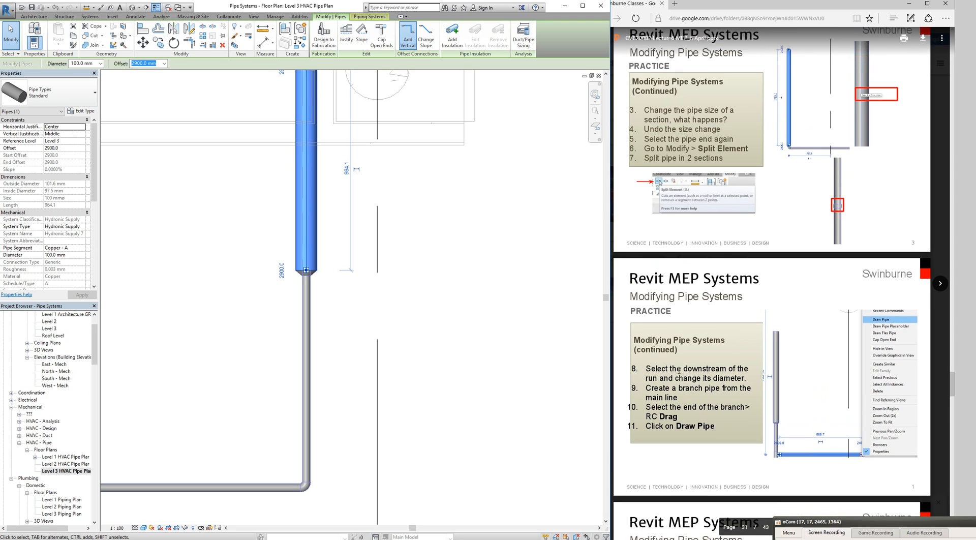
scroll(679, 371, "down", 2)
left_click(679, 371)
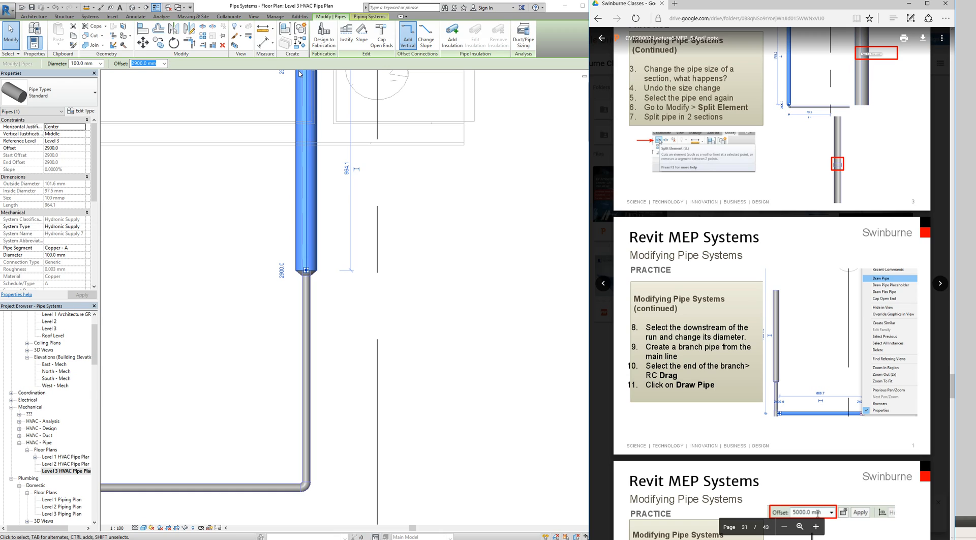
Draw a horizontal branch pipe about 1433 mm long from the thinner pipe section below the 100 mm section's transition.
left_click(90, 16)
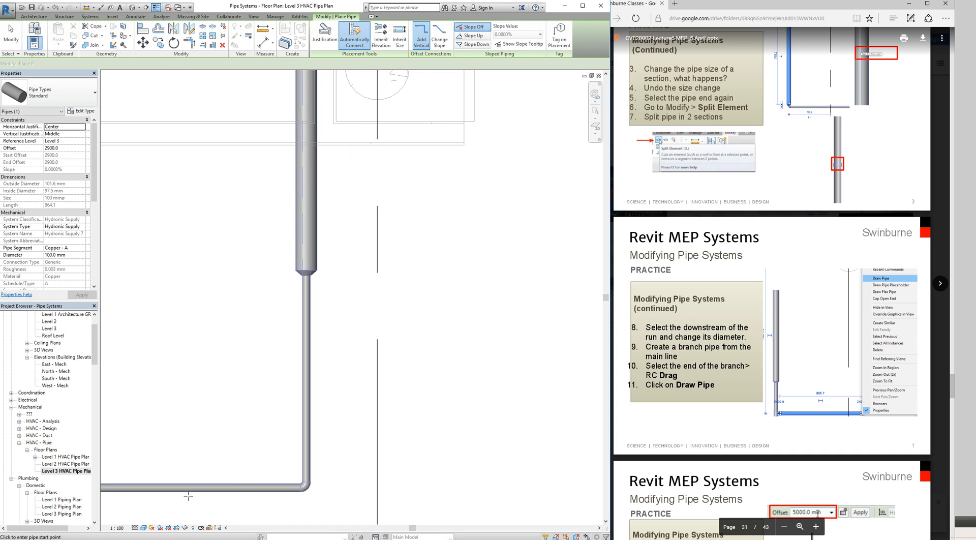
scroll(392, 397, "down", 4)
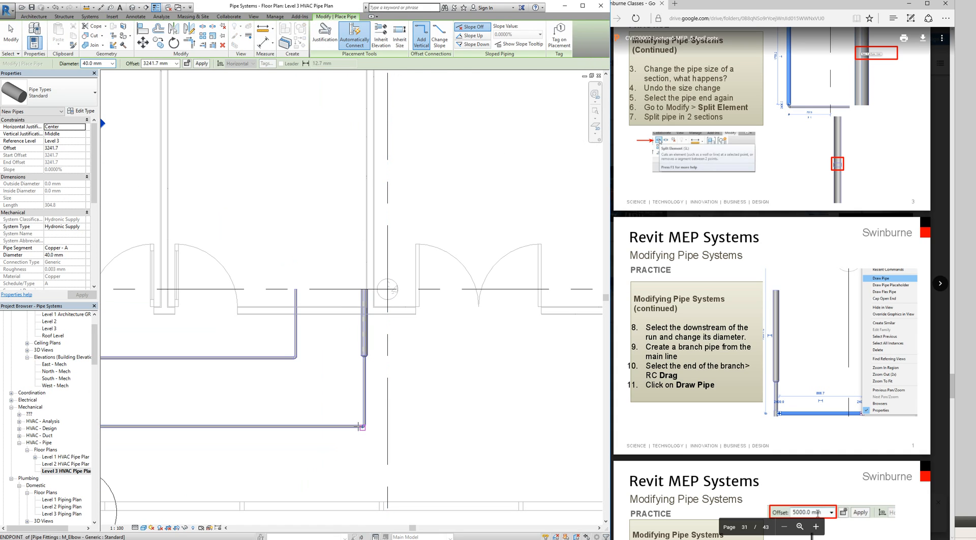
scroll(368, 391, "up", 2)
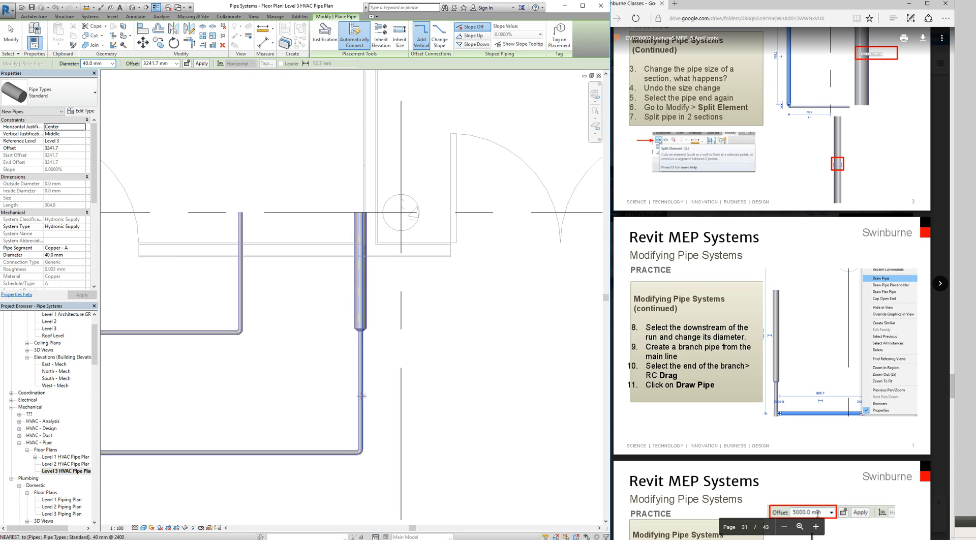
left_click(360, 391)
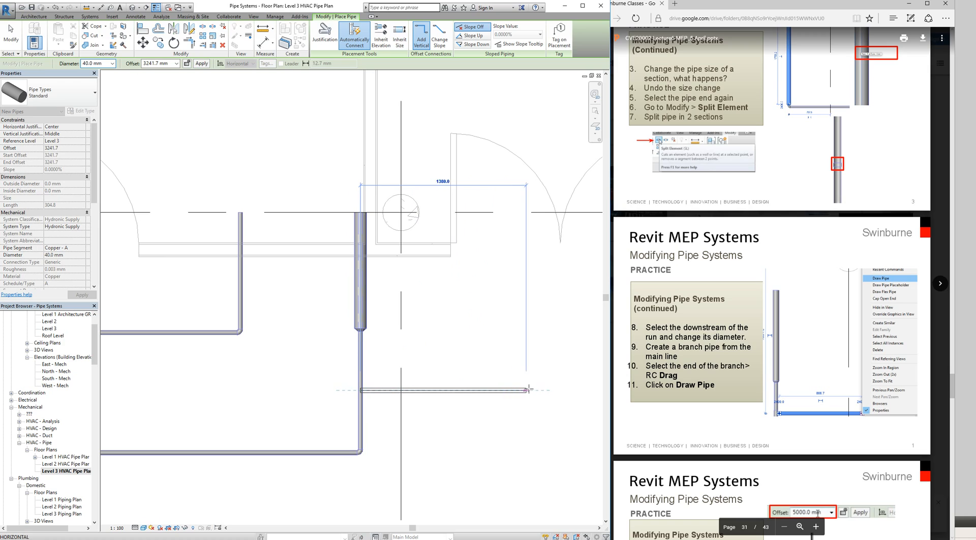
left_click(536, 391)
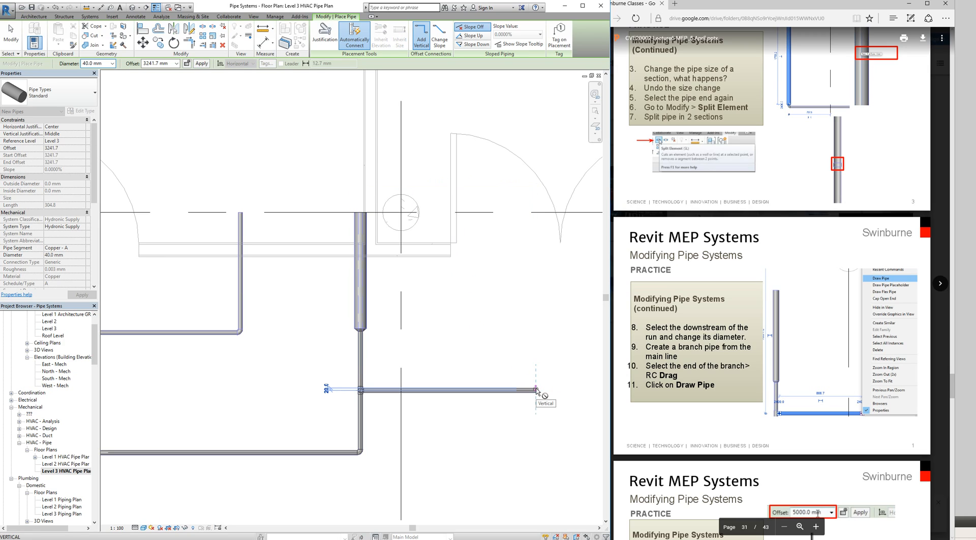
key("Escape")
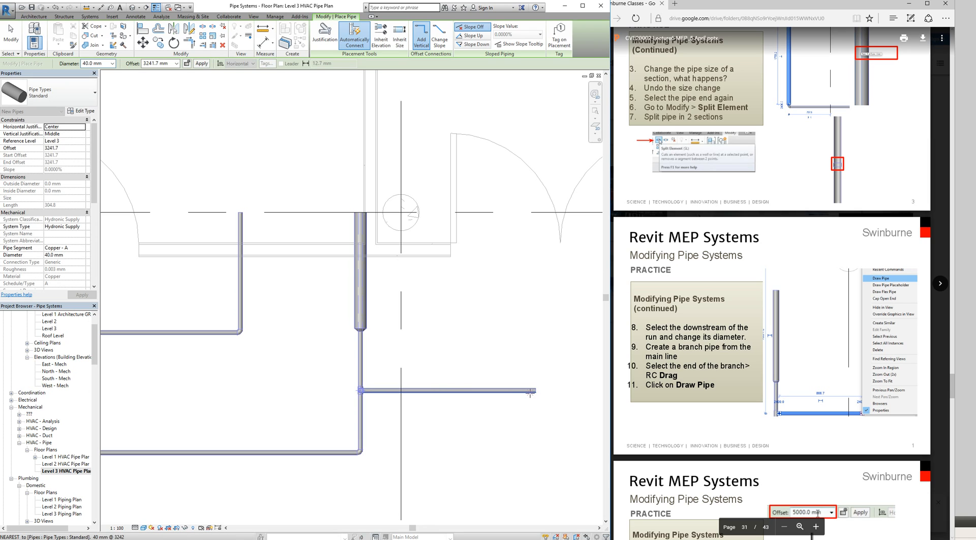
left_click(9, 51)
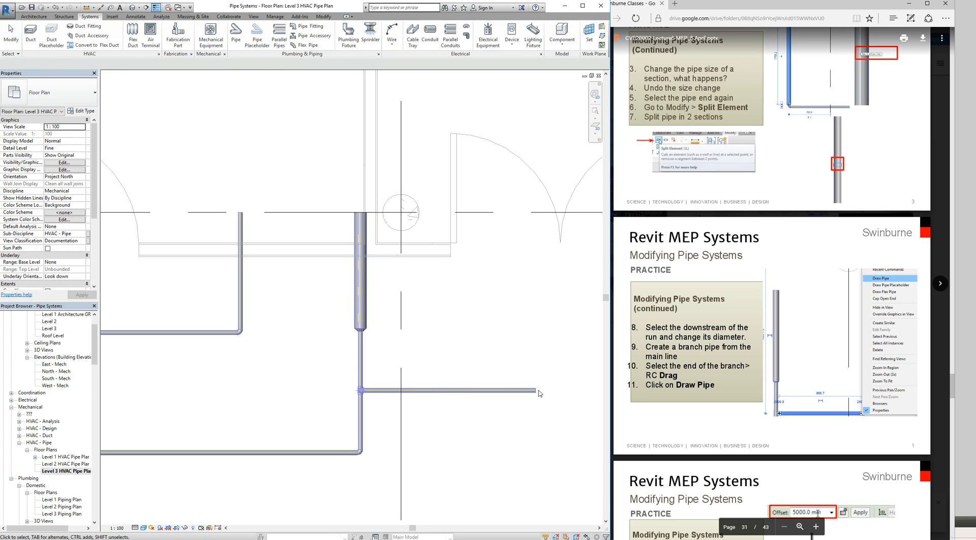
Use Draw Pipe at the branch's open end and apply an offset of 5000 mm to create a vertical riser, following the handout.
left_click(537, 390)
scroll(537, 392, "up", 4)
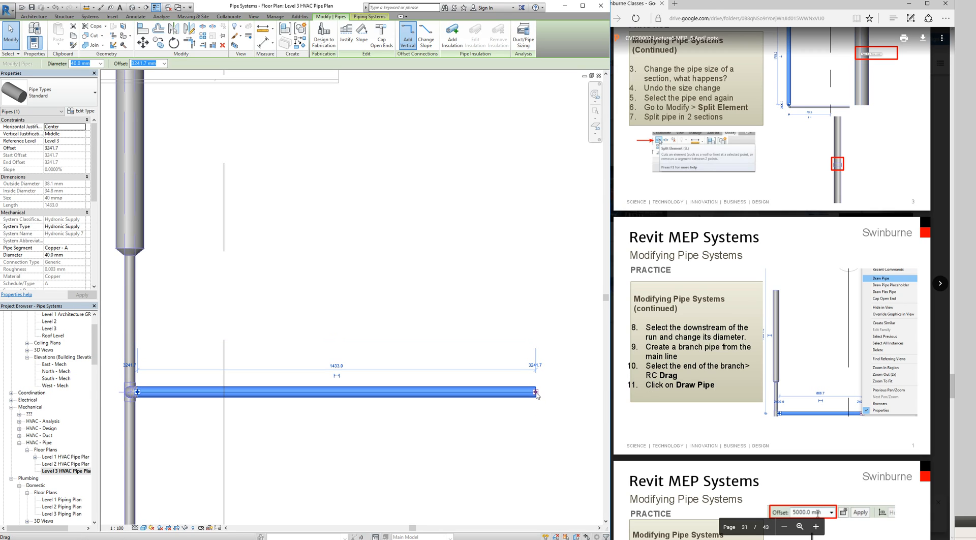
right_click(538, 396)
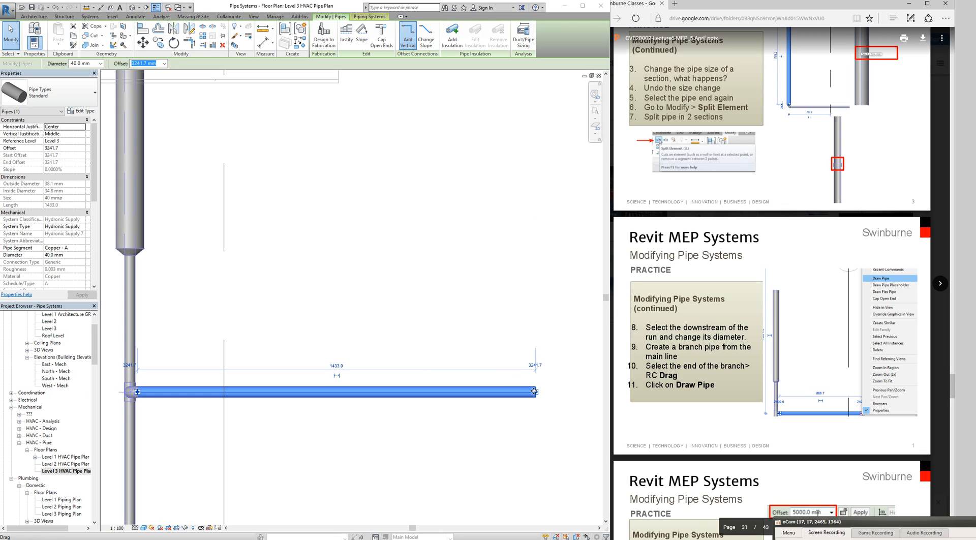
right_click(535, 392)
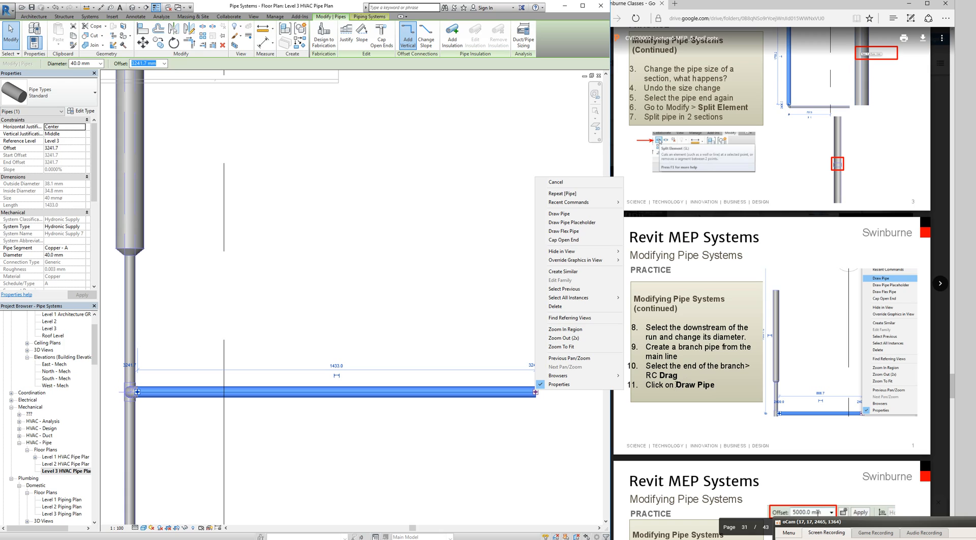
left_click(566, 215)
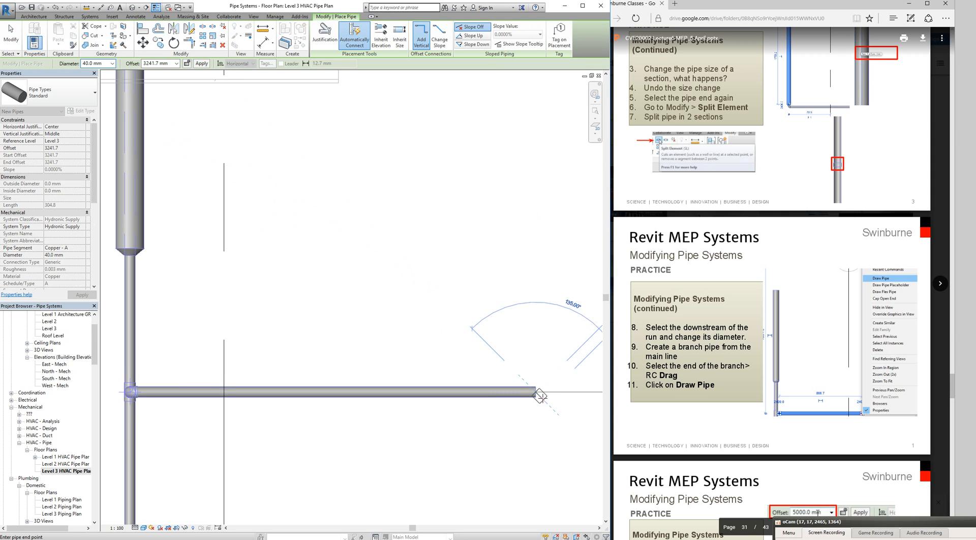
scroll(680, 400, "up", 2)
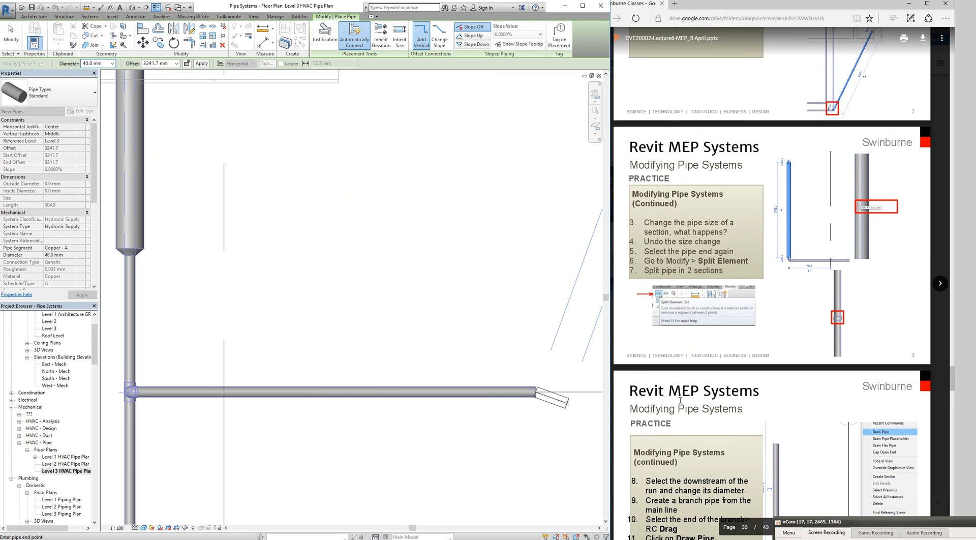
scroll(680, 400, "down", 2)
scroll(680, 400, "down", 5)
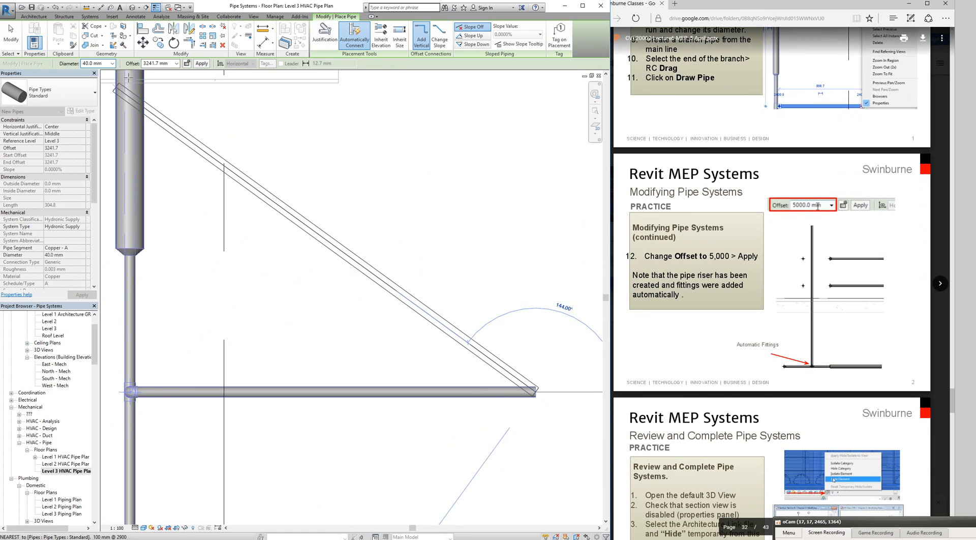
left_click(155, 63)
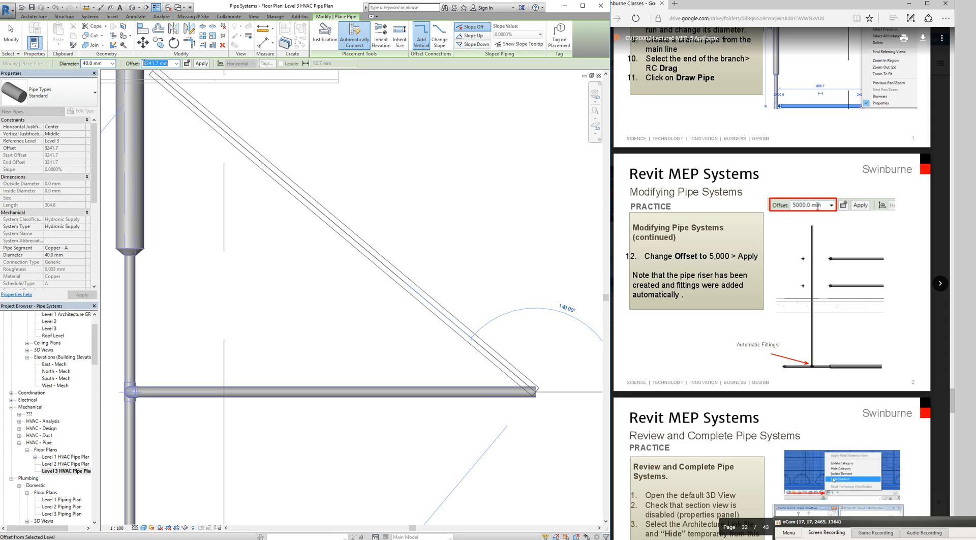
type("5000")
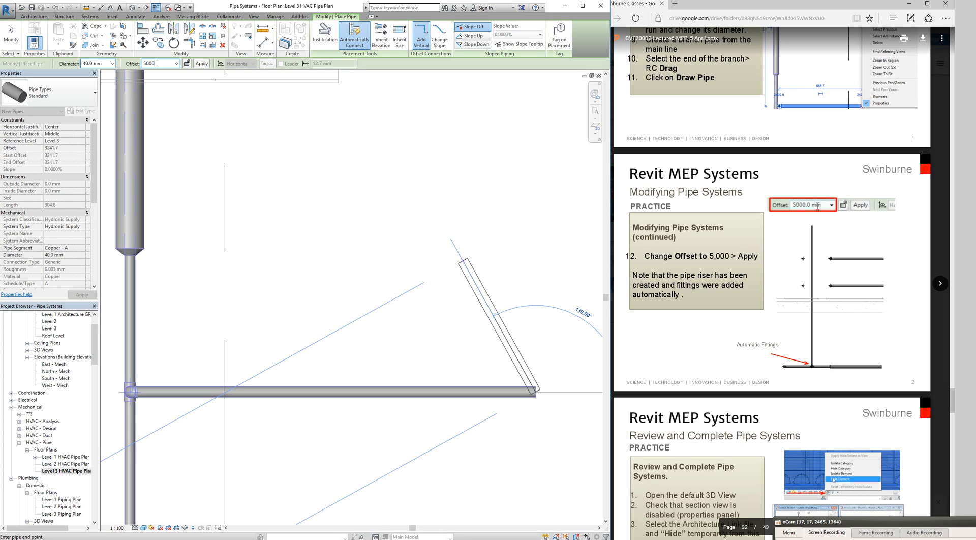
key("Return")
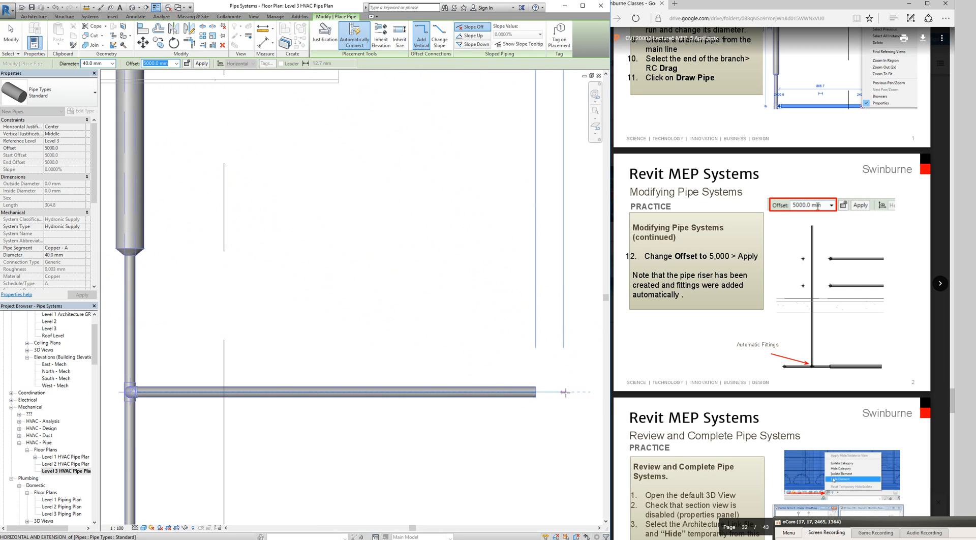
scroll(564, 392, "down", 2)
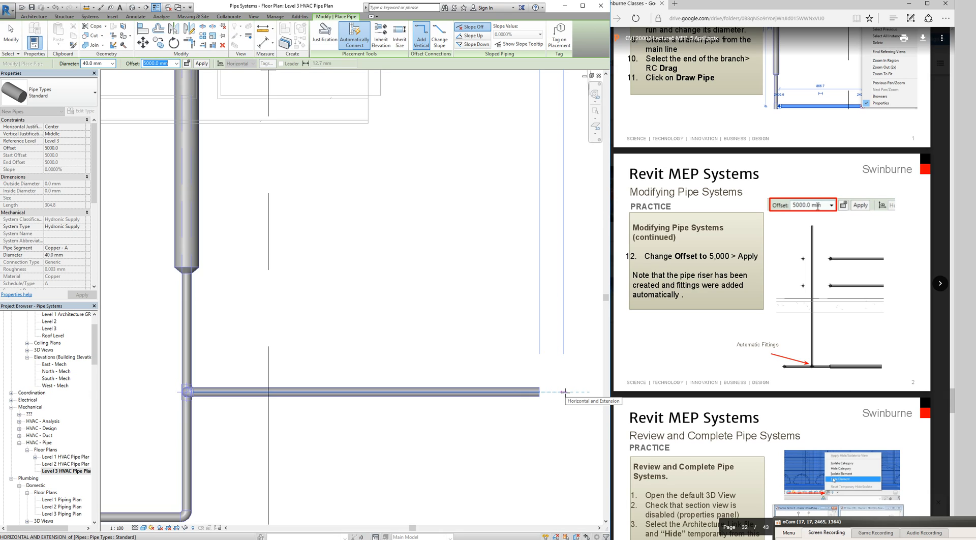
left_click(564, 392)
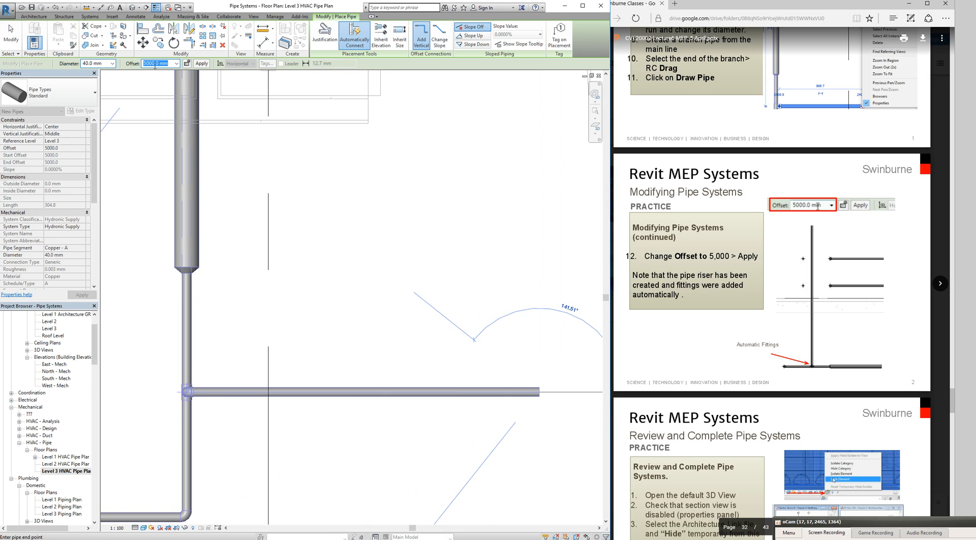
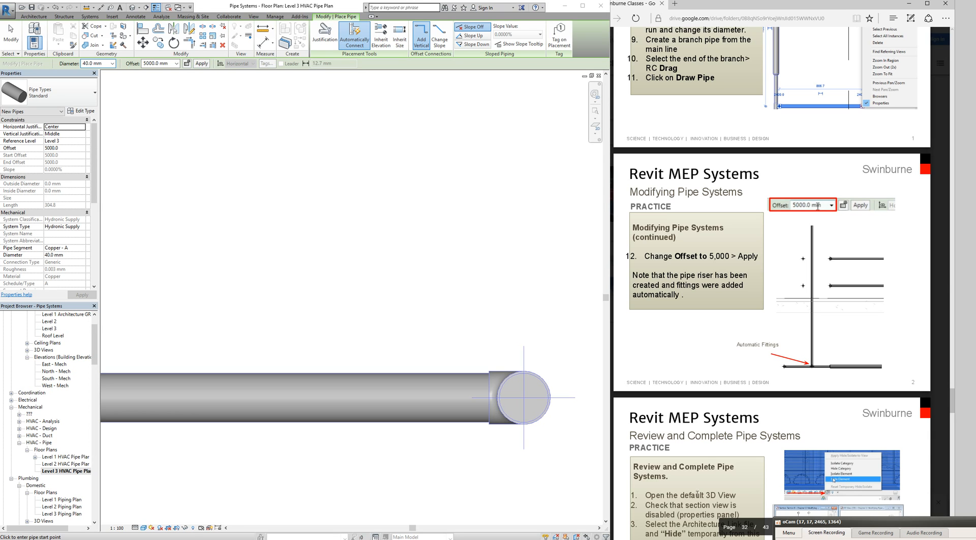
Consult the handout's Review and Complete Pipe Systems slide and open the default 3D view.
scroll(662, 454, "down", 10)
scroll(663, 454, "up", 8)
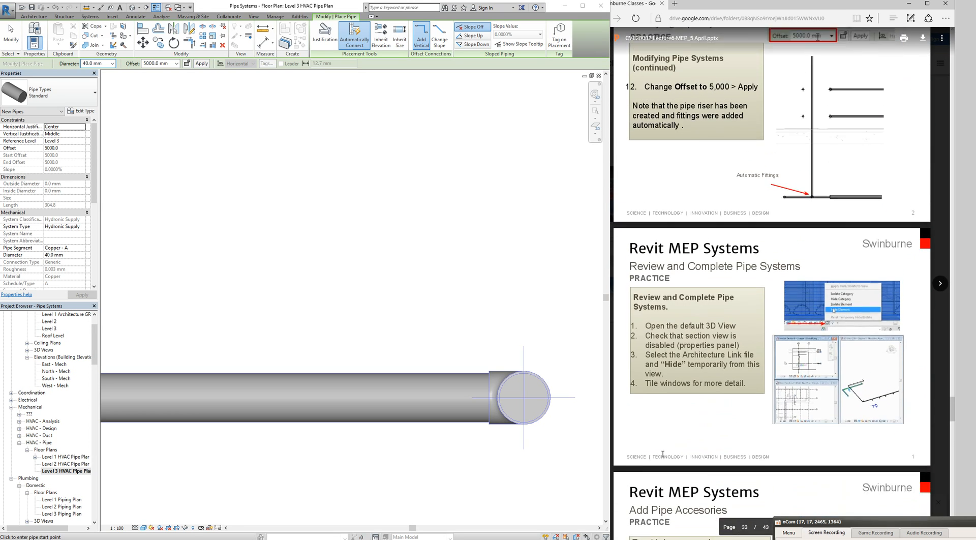
scroll(684, 367, "down", 2)
scroll(684, 367, "up", 2)
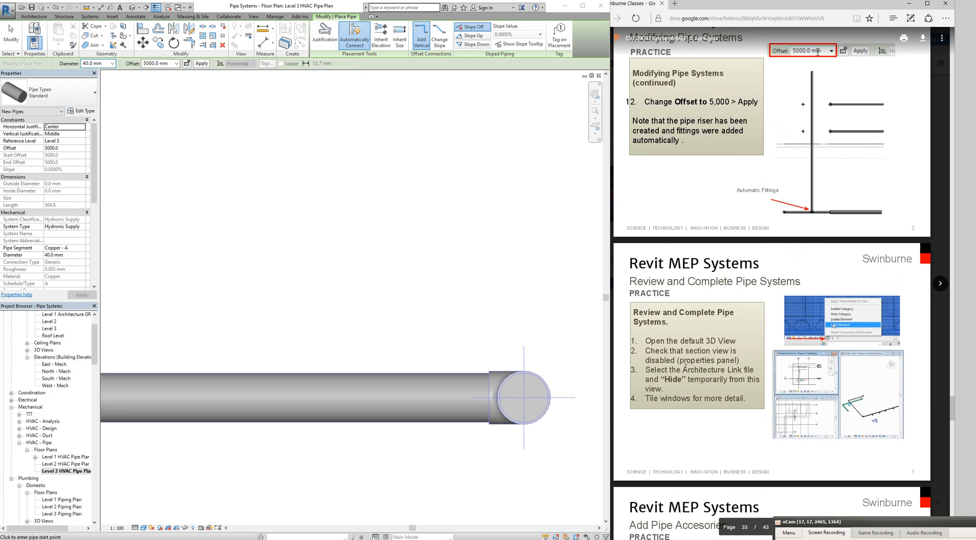
left_click(132, 8)
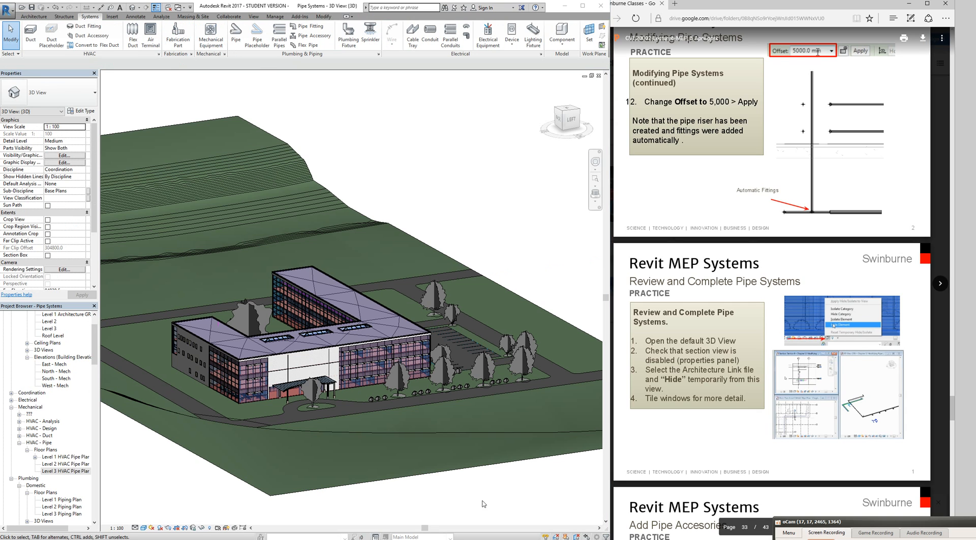
scroll(185, 375, "up", 3)
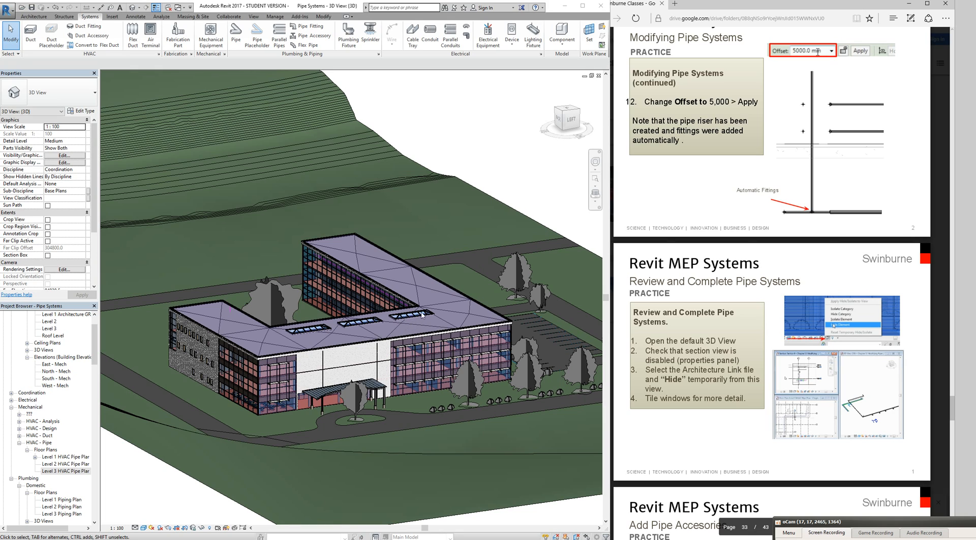
Check that the section box is disabled and hide the linked Architecture Link model in the 3D view by element.
left_click(472, 188)
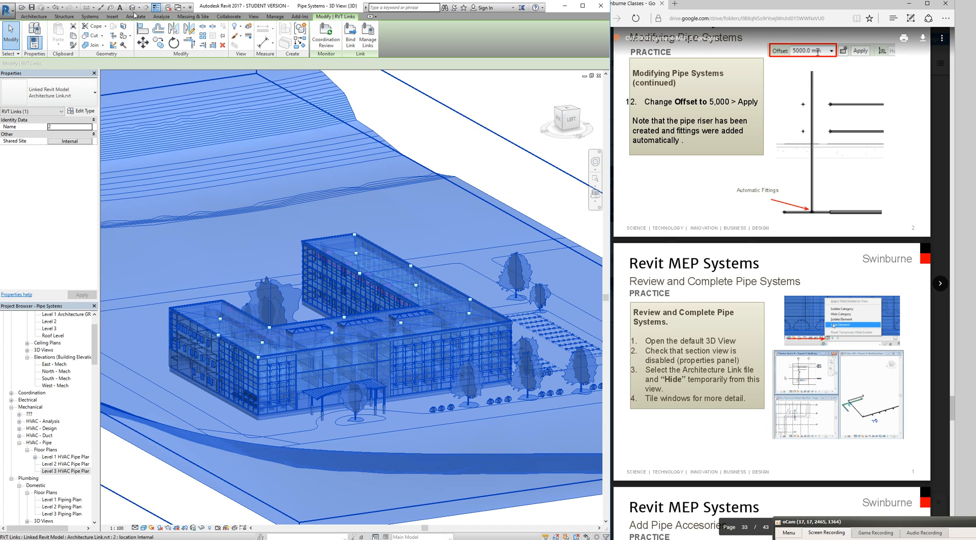
key("Escape")
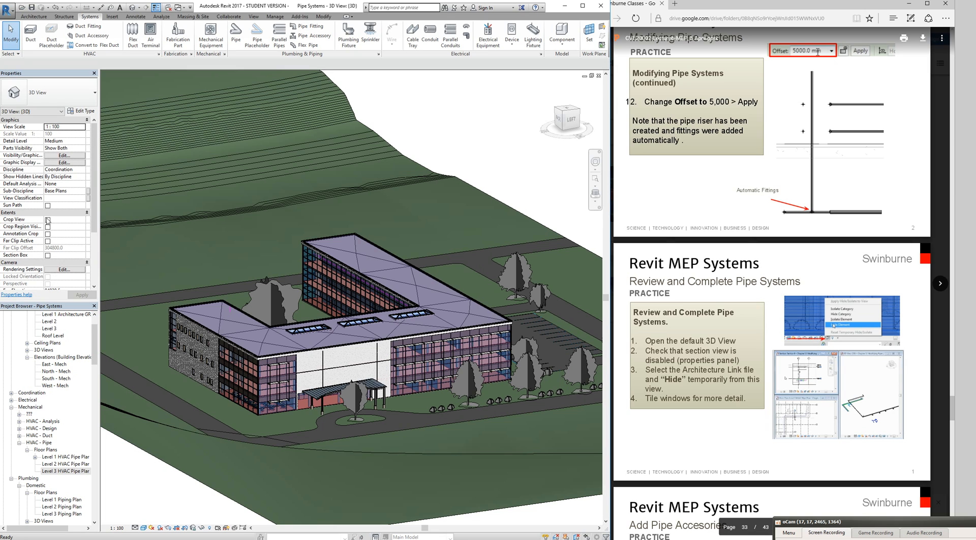
left_click(478, 188)
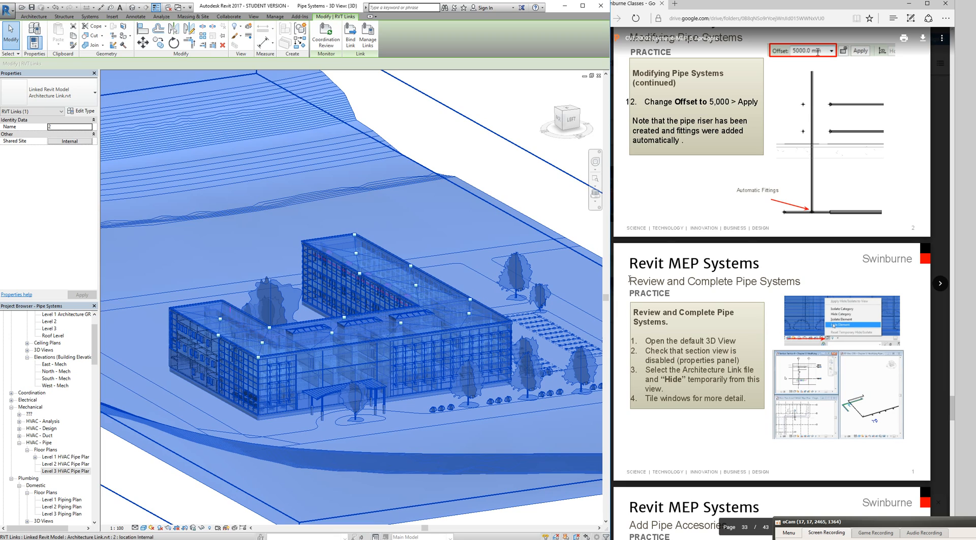
right_click(438, 236)
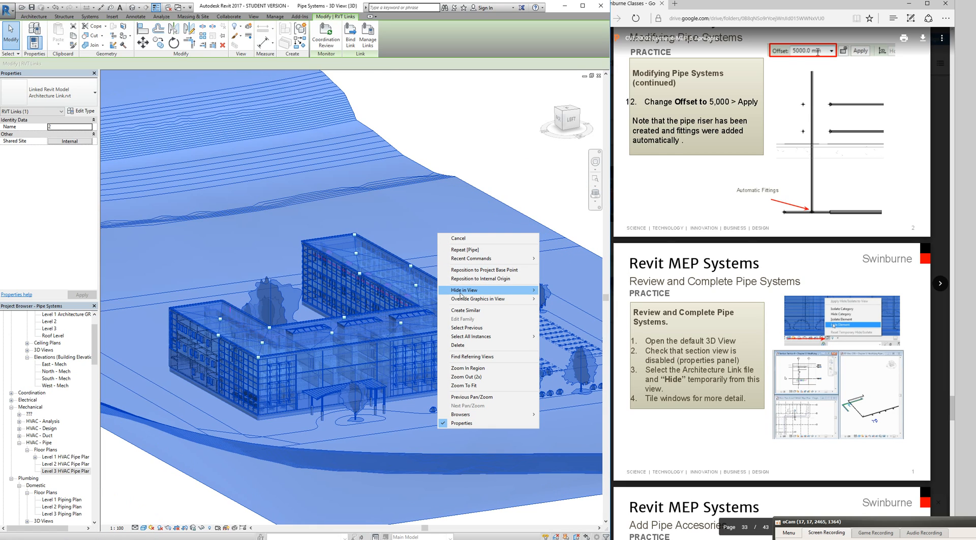
mouse_move(488, 290)
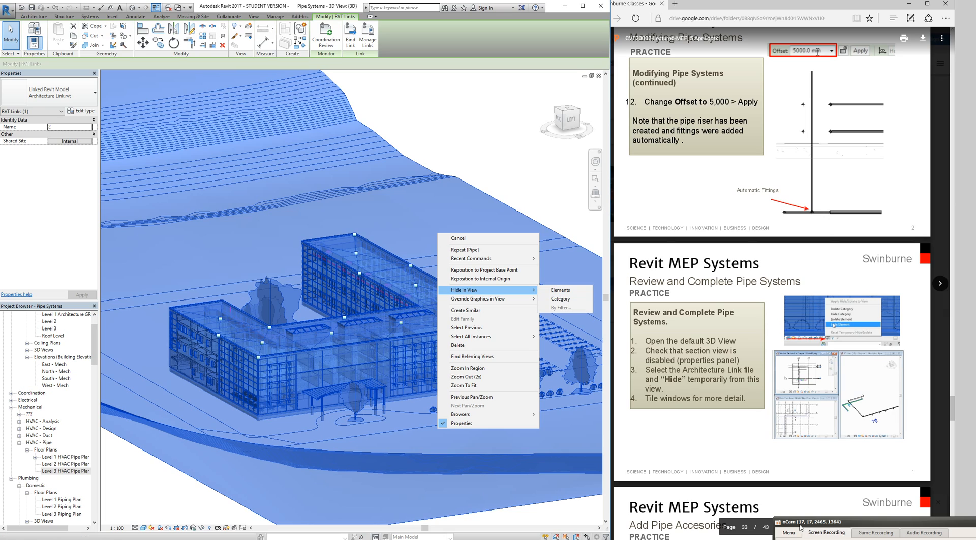
left_click(560, 290)
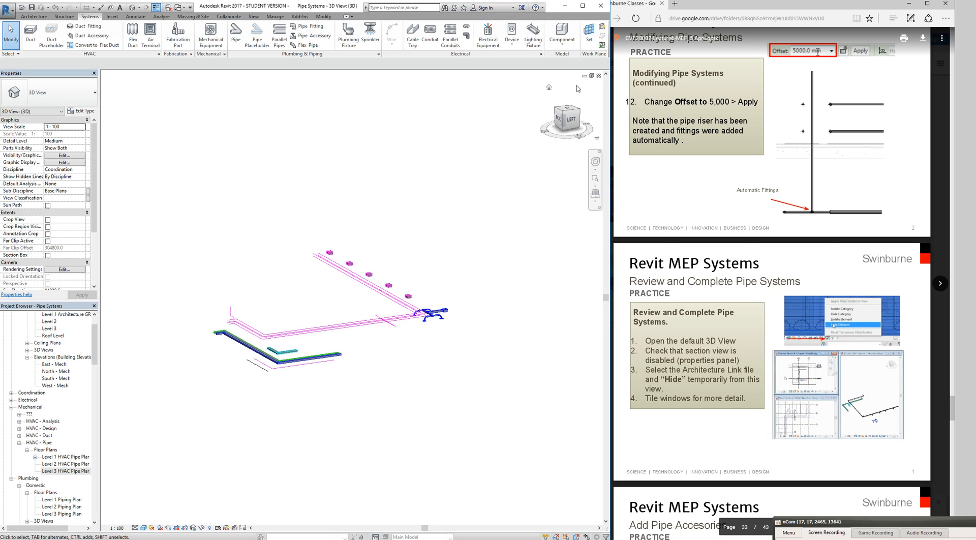
Tile the open view windows and enlarge the 3D view window.
left_click(253, 17)
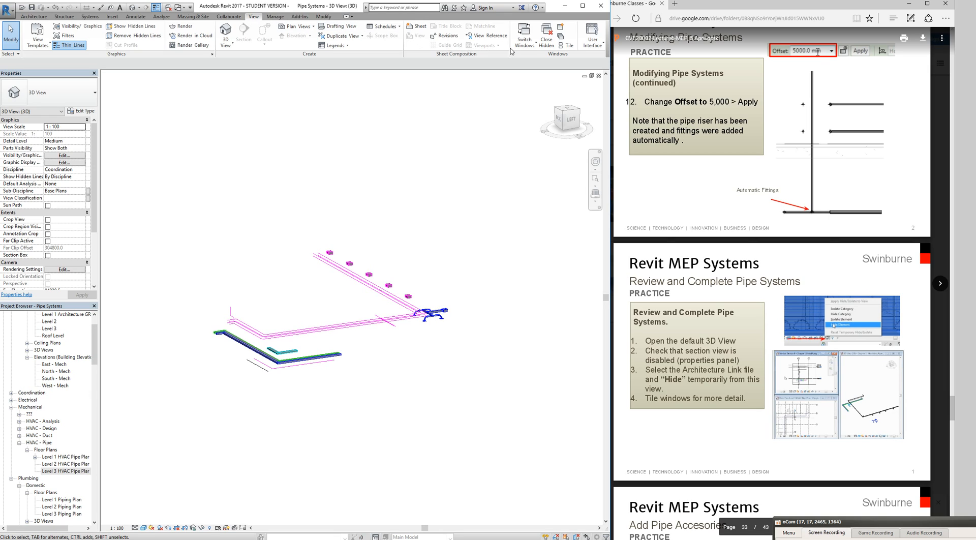
left_click(563, 45)
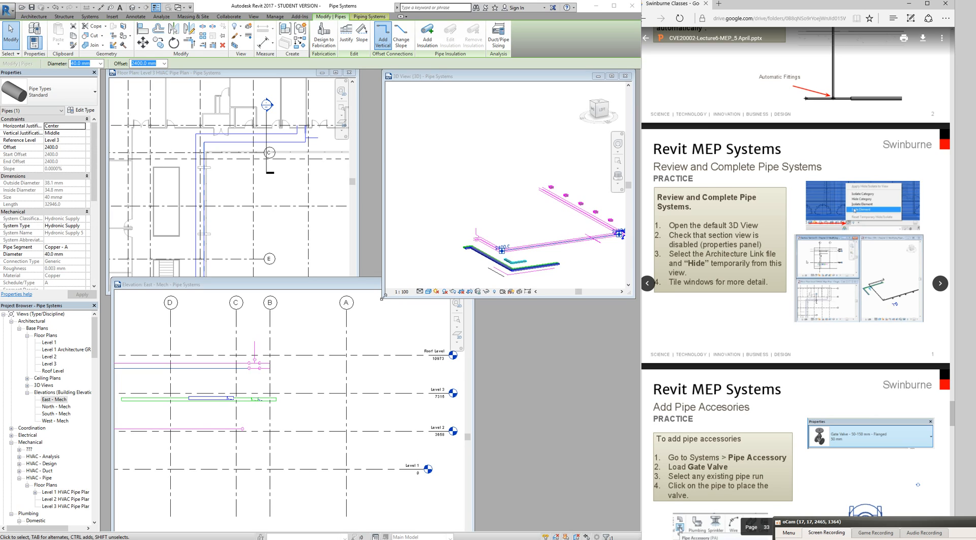
left_click_drag(383, 298, 365, 342)
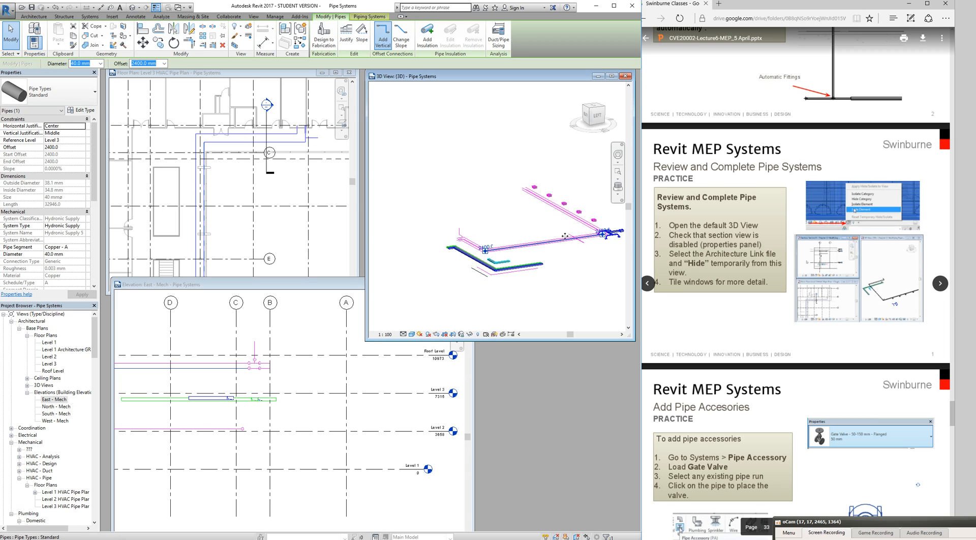
Clear the pipe selection and set the 3D view's visual style to Shaded.
scroll(564, 236, "up", 2)
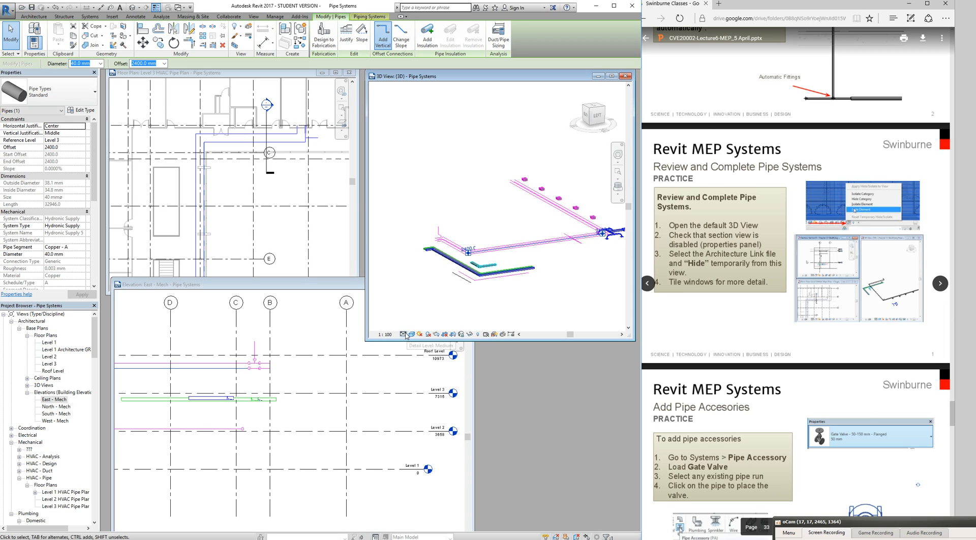
left_click(543, 258)
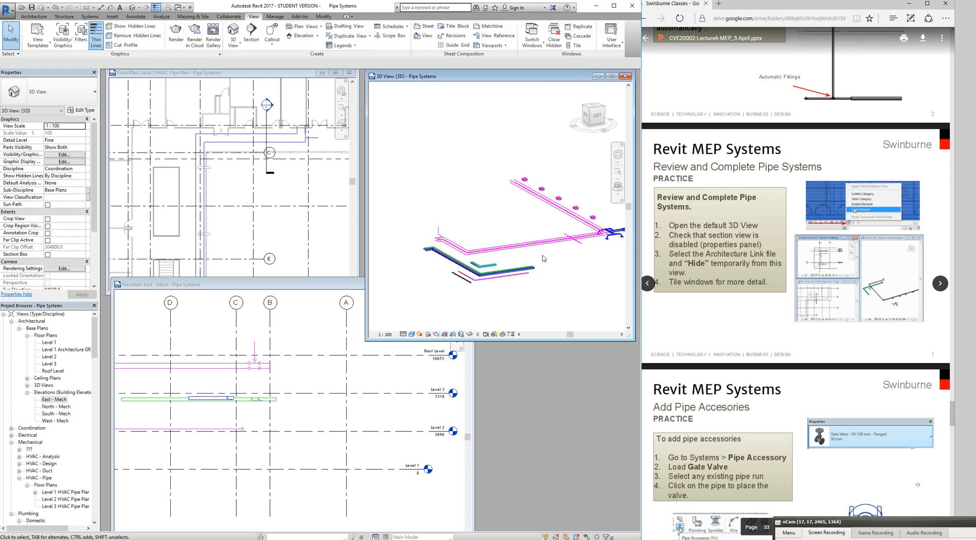
scroll(542, 258, "up", 2)
left_click(413, 335)
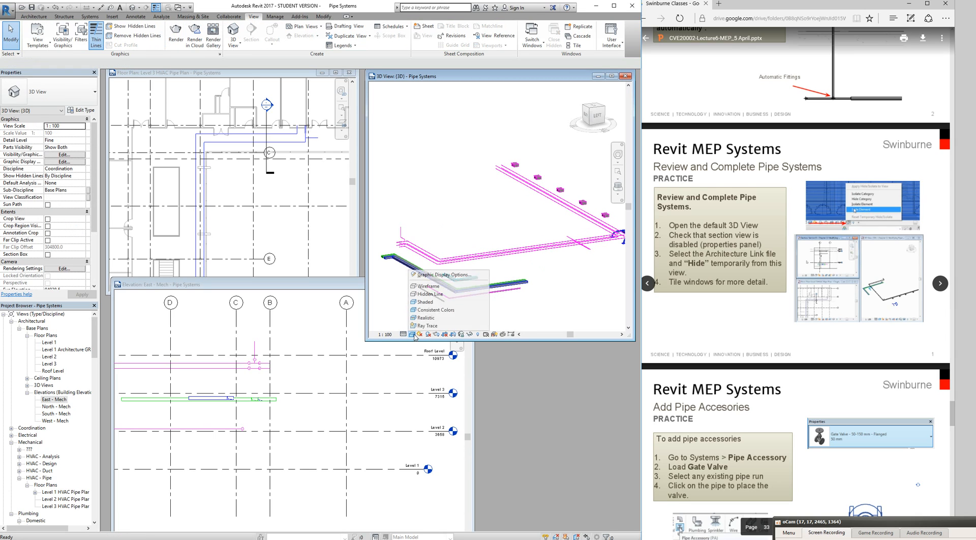
left_click(425, 302)
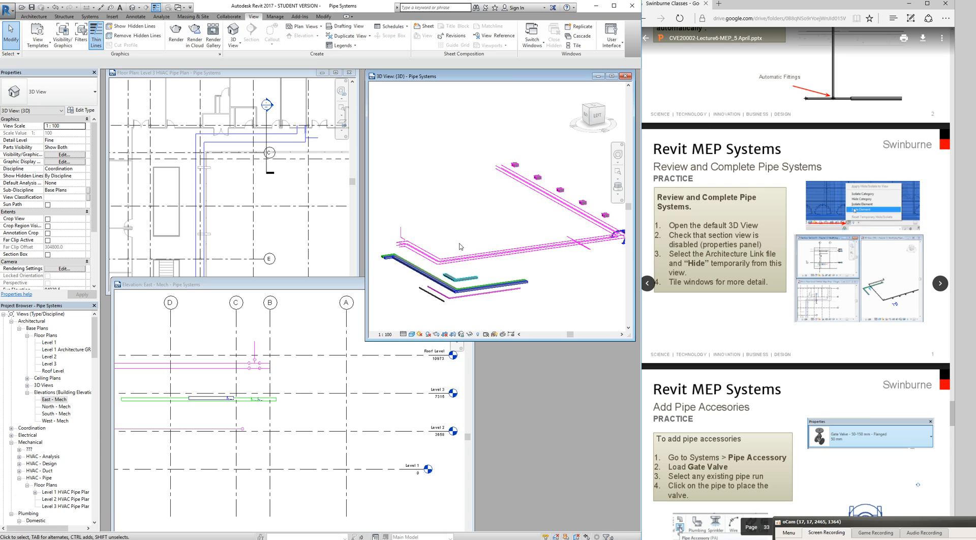
Select the long hydronic supply pipe in the East - Mech elevation and examine the same run and its corner in the 3D view.
scroll(459, 246, "up", 3)
scroll(435, 263, "up", 3)
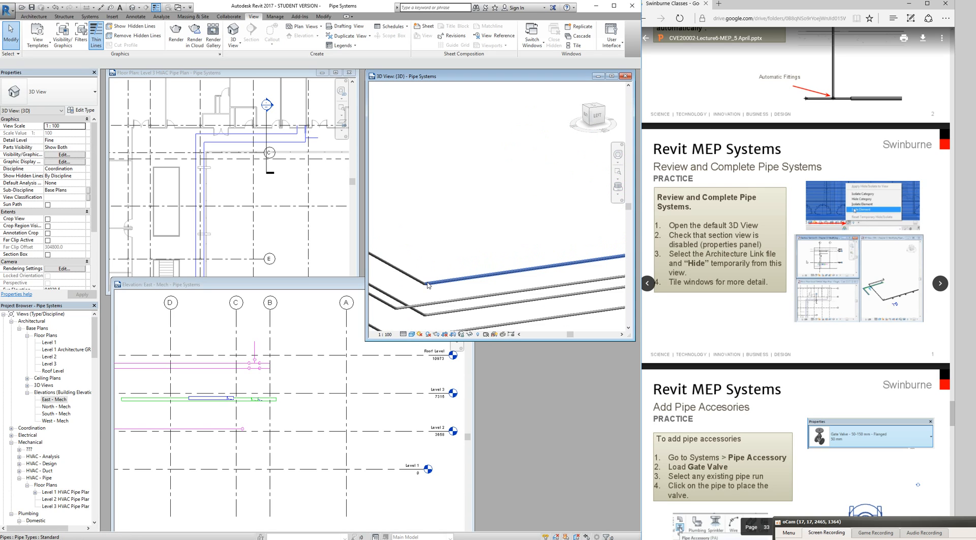
scroll(428, 285, "down", 5)
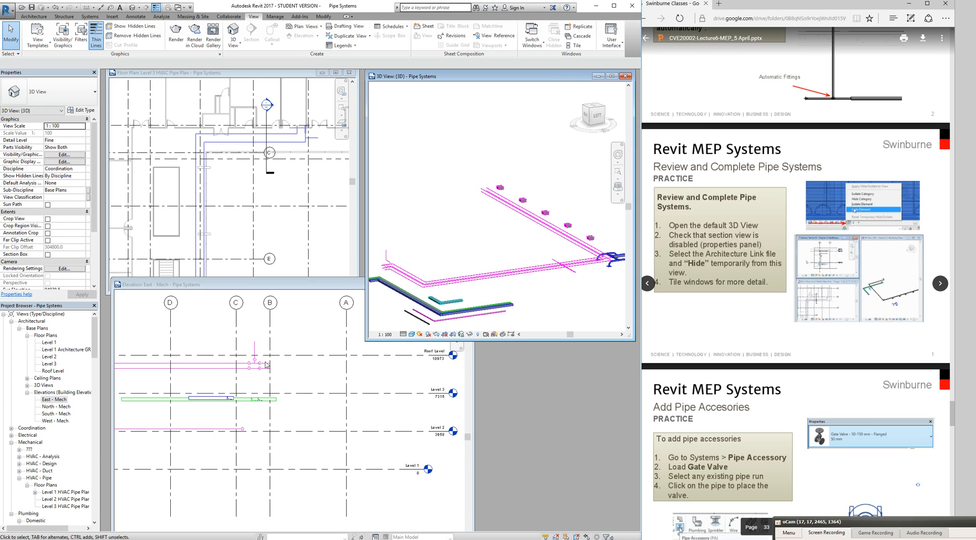
left_click(232, 371)
left_click(224, 367)
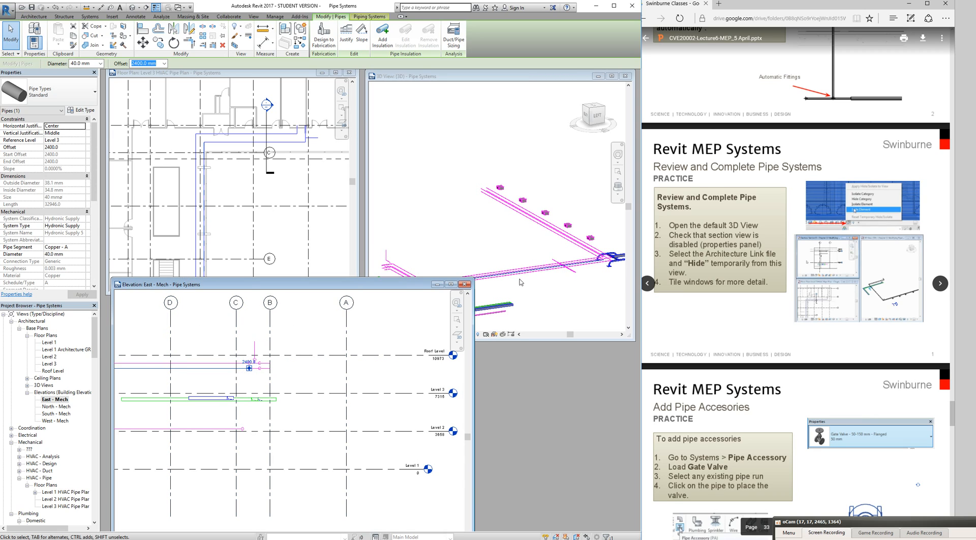
left_click(592, 272)
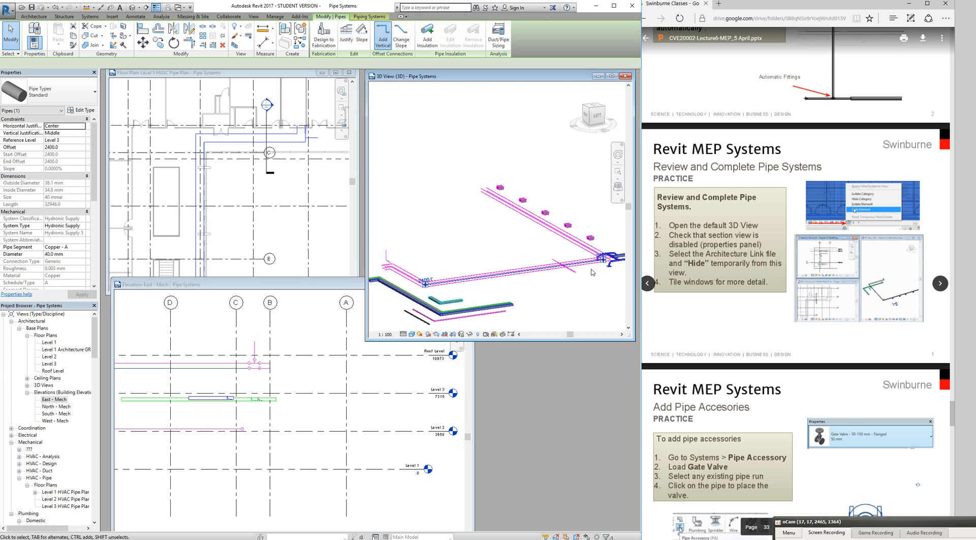
scroll(428, 293, "up", 2)
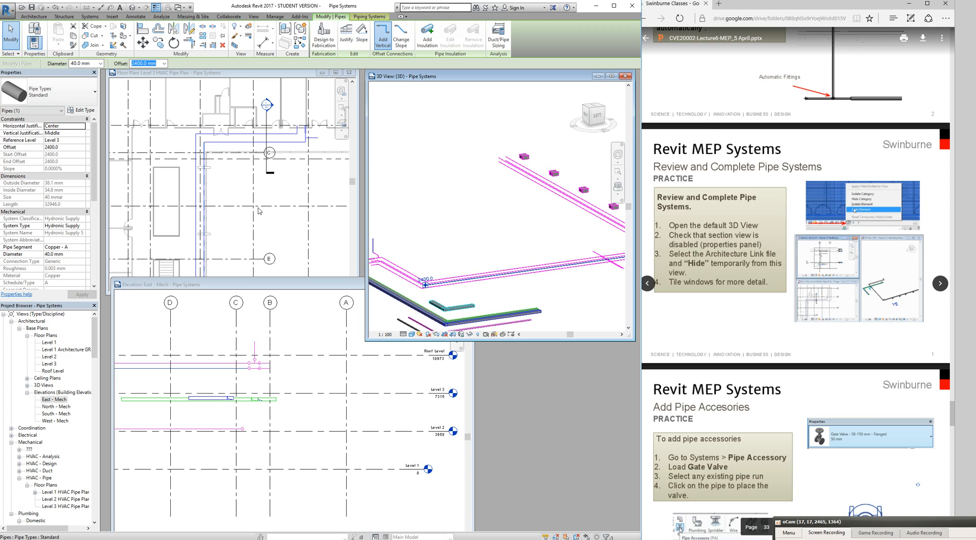
scroll(453, 278, "up", 1)
scroll(453, 278, "up", 3)
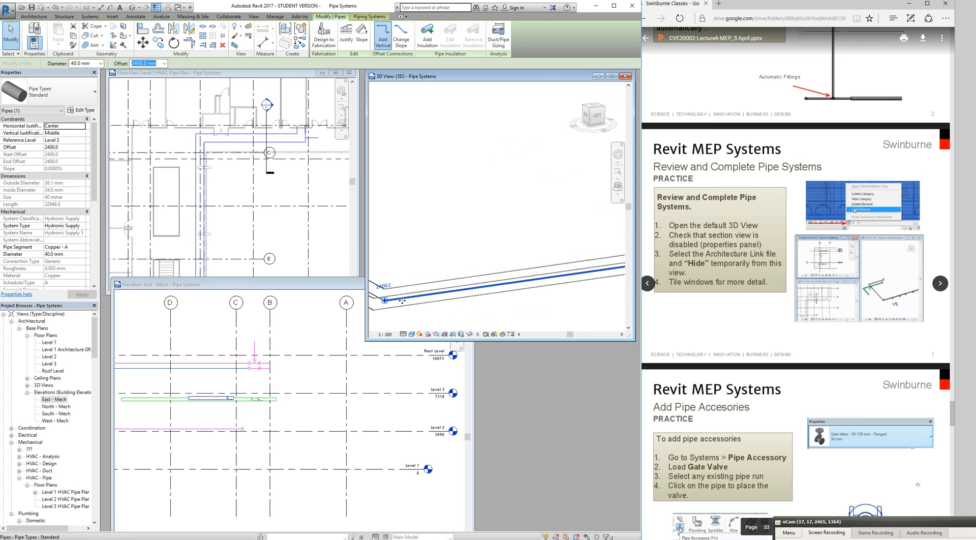
scroll(389, 303, "down", 4)
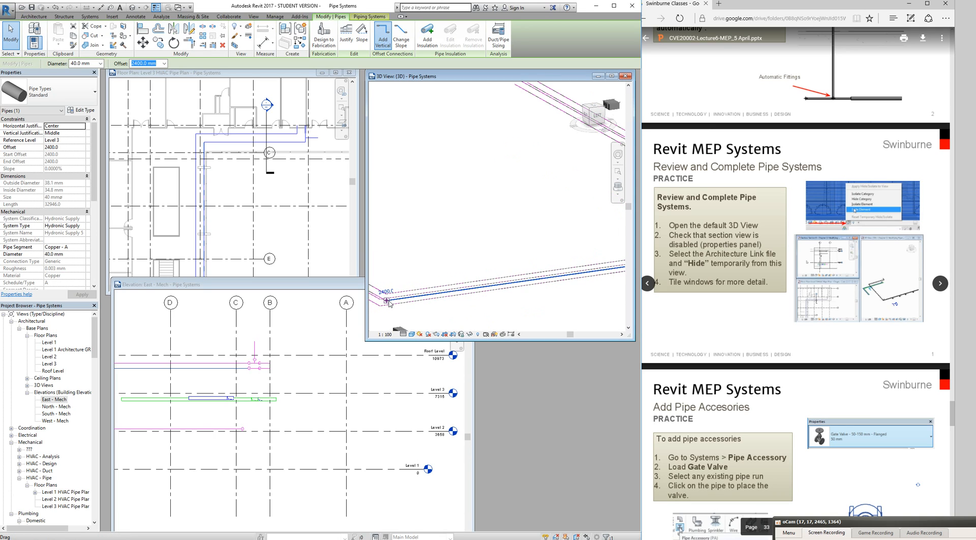
scroll(387, 300, "down", 5)
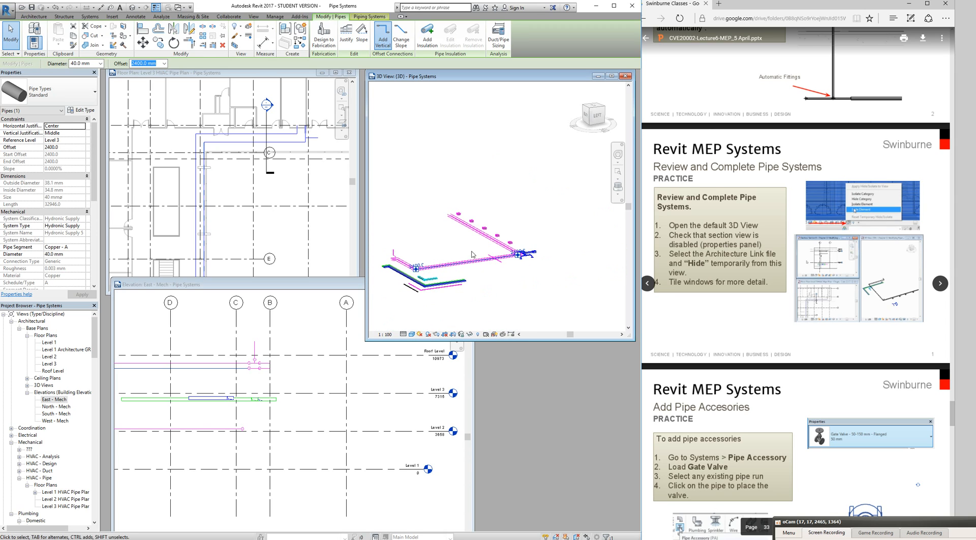
Orbit the 3D view and examine the pipe runs at the fan coil units and the full system from the other side.
middle_click_drag(492, 256, 543, 276, "shift")
scroll(543, 276, "up", 5)
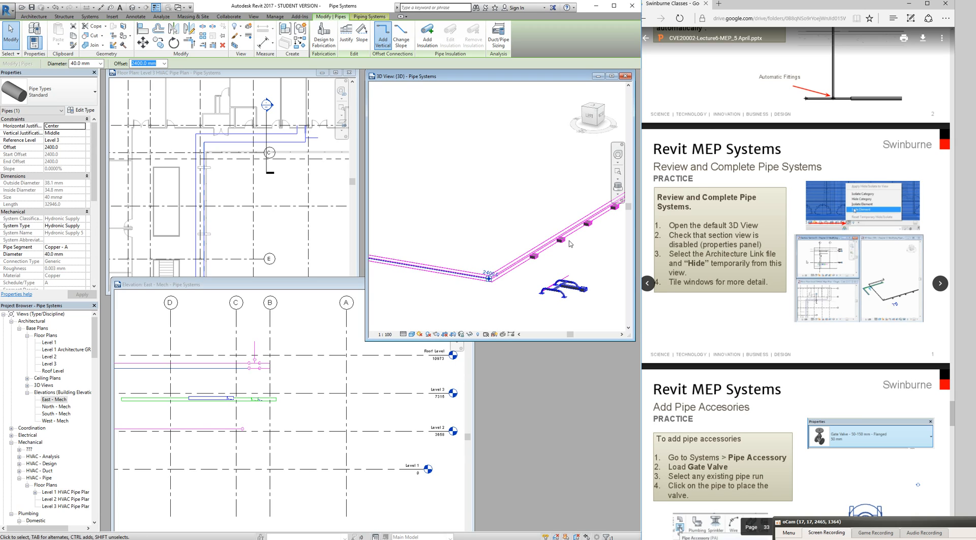
scroll(567, 272, "up", 2)
scroll(488, 288, "down", 2)
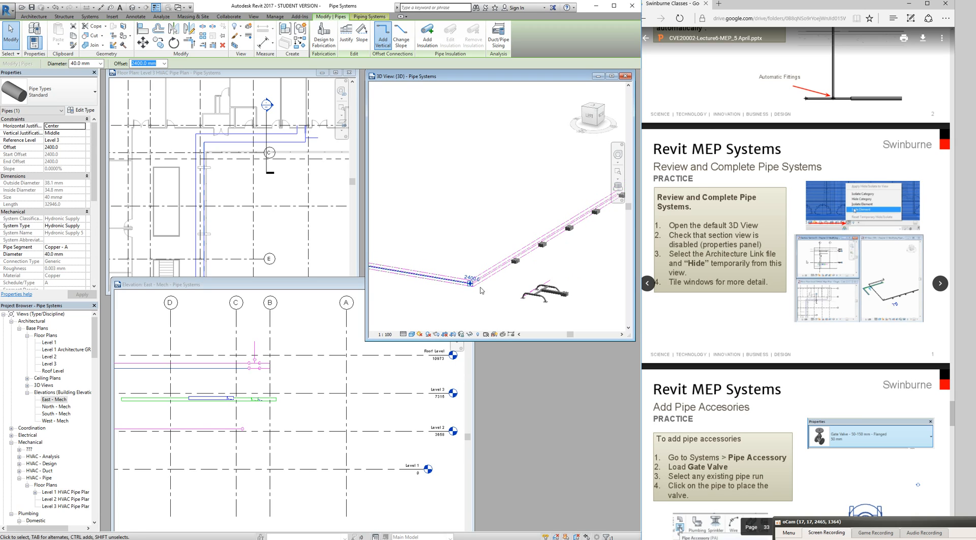
scroll(561, 311, "down", 1)
scroll(413, 305, "down", 1)
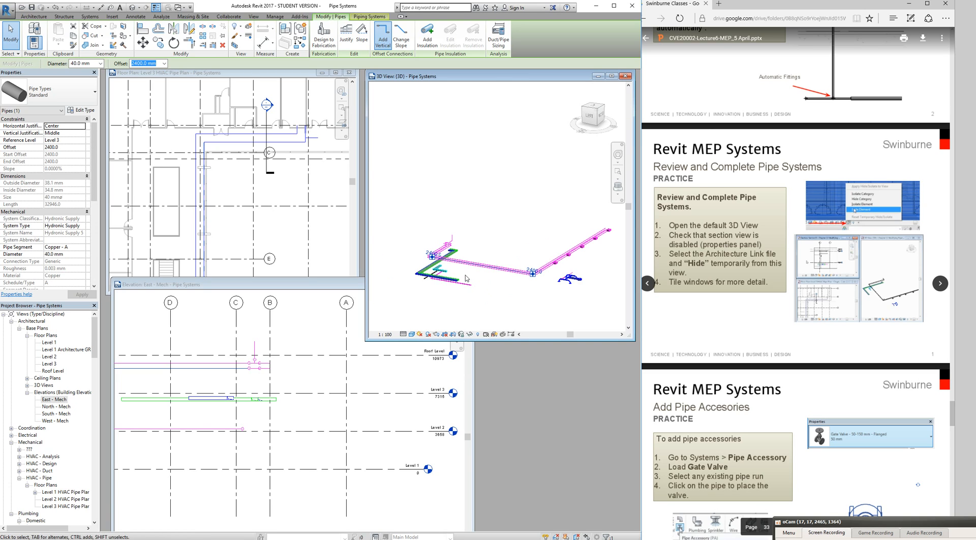
scroll(578, 267, "up", 3)
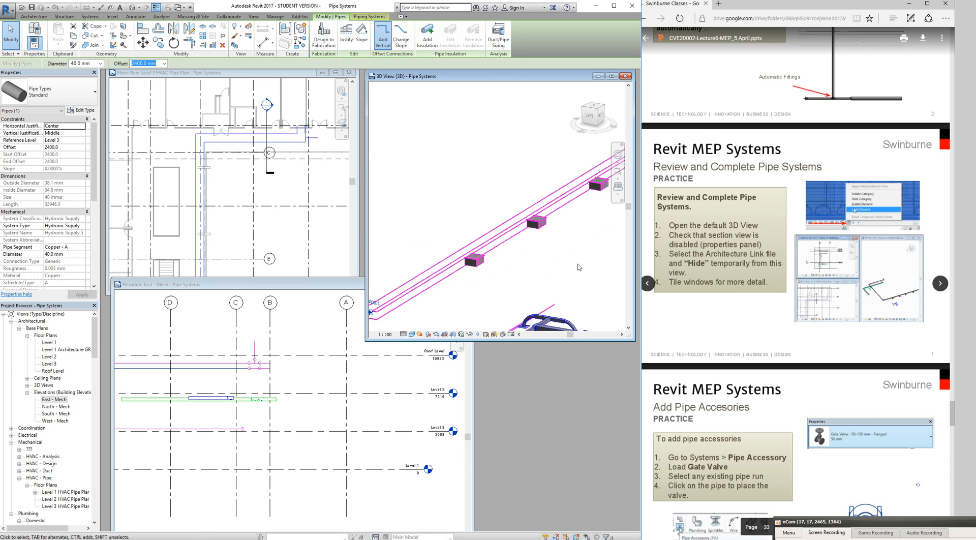
scroll(443, 279, "down", 2)
scroll(438, 281, "down", 1)
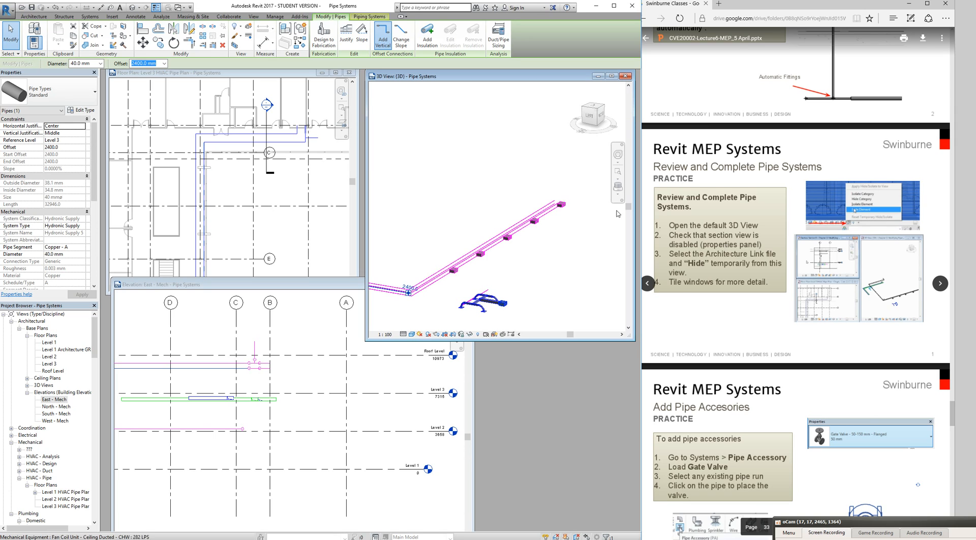
Consult the handout's Add Pipe Accessories slide and maximize the Level 3 HVAC Pipe Plan view.
left_click(695, 280)
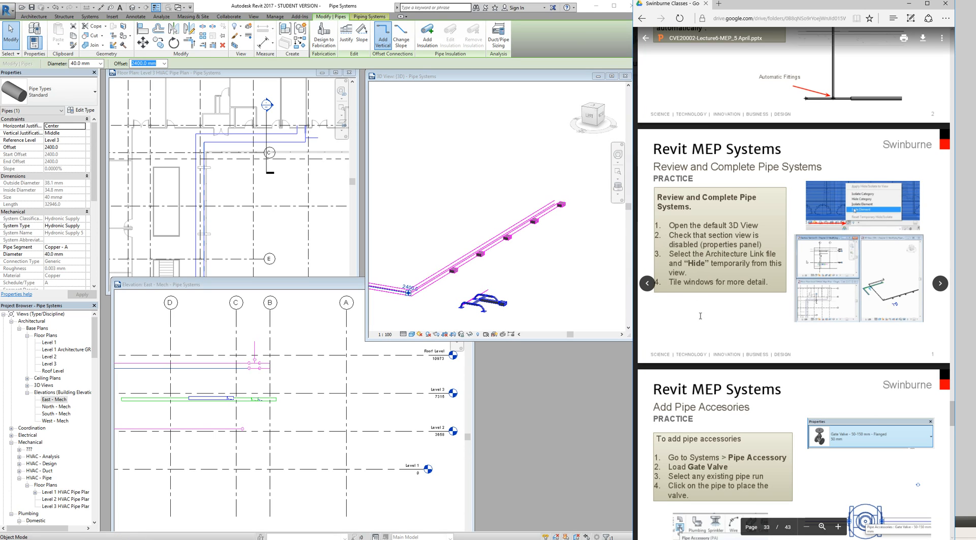
scroll(700, 316, "down", 3)
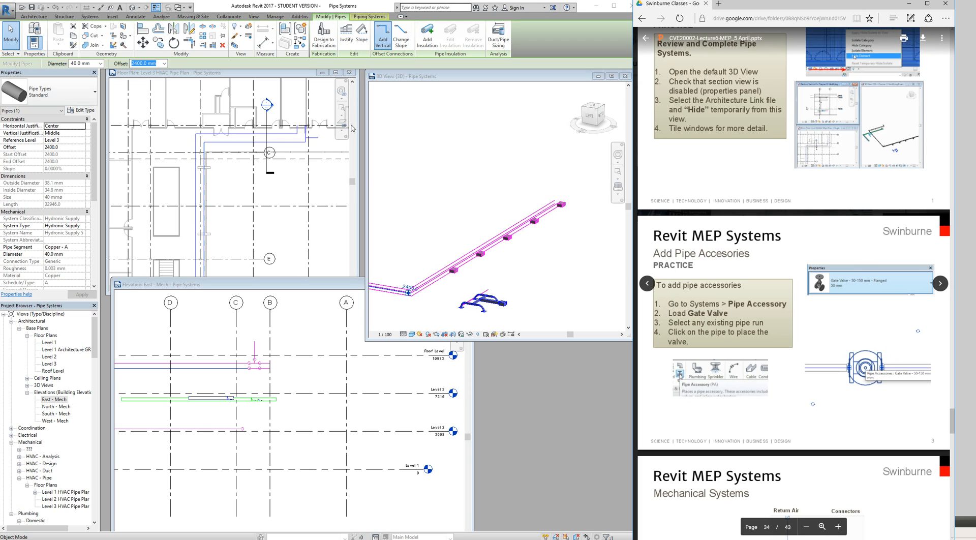
left_click(336, 72)
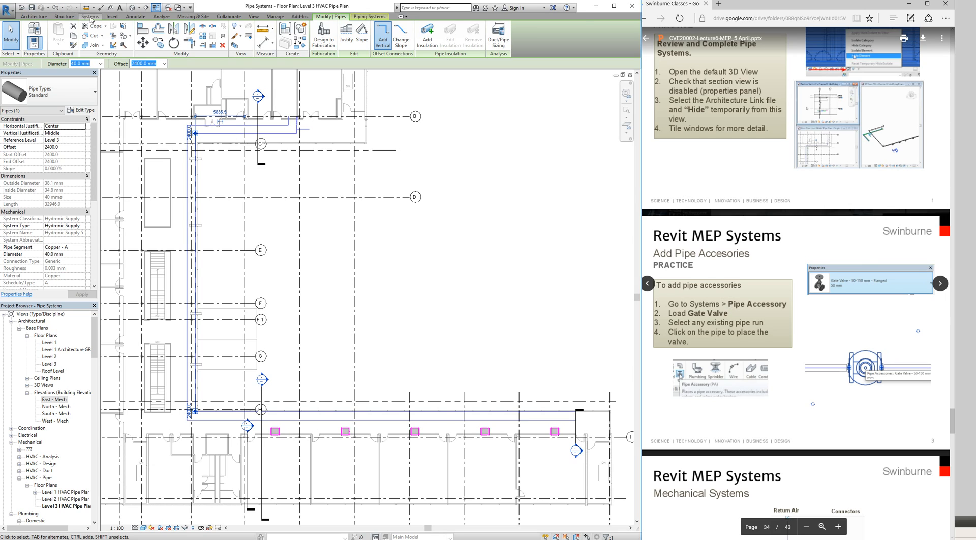
Start the Pipe Accessory command and agree to load a pipe accessory family into the project.
left_click(93, 17)
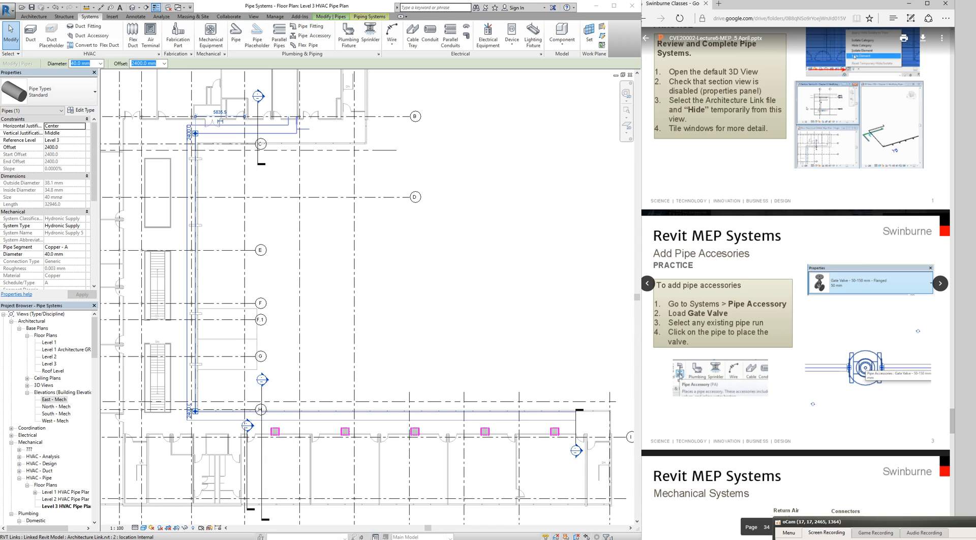
left_click(303, 37)
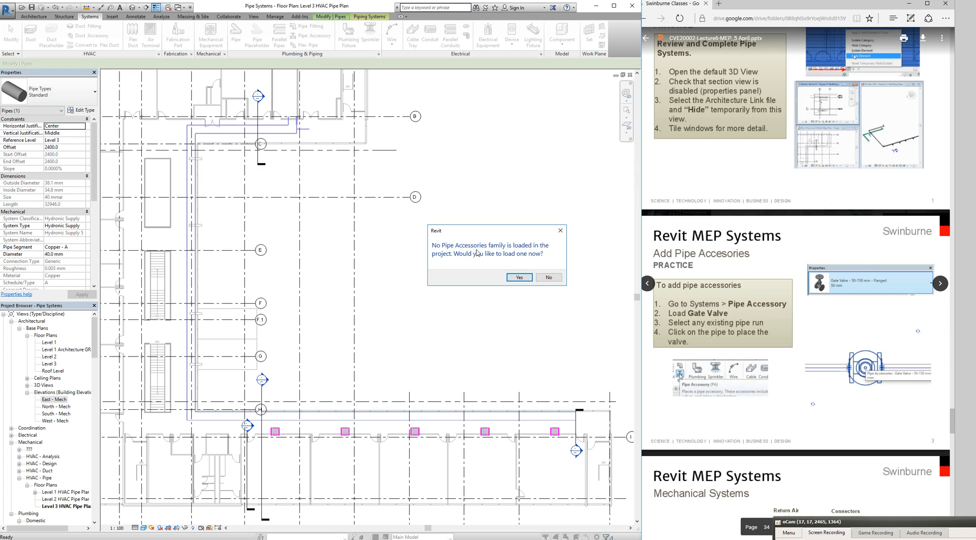
left_click(516, 277)
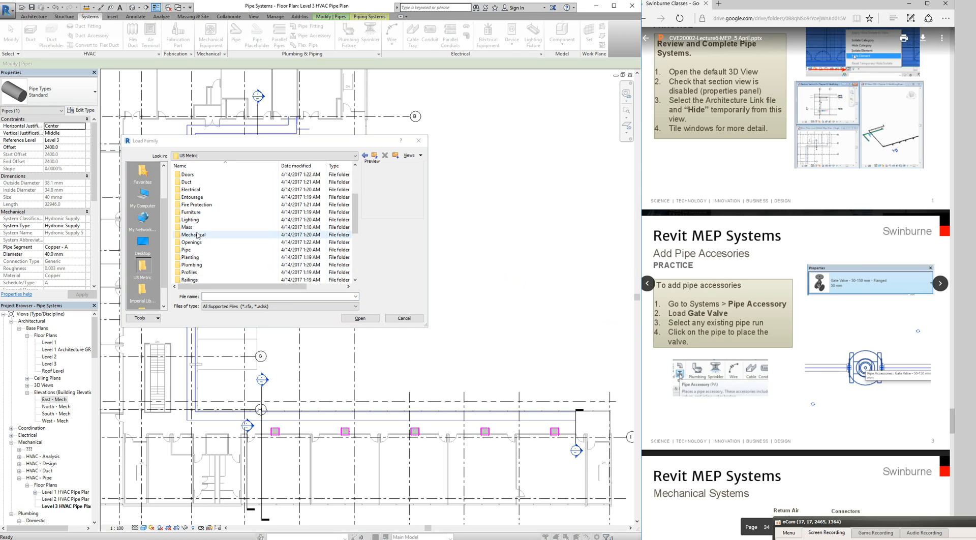
Look for pipe accessories in the Mechanical and Plumbing folders of the US Metric library.
double_click(197, 235)
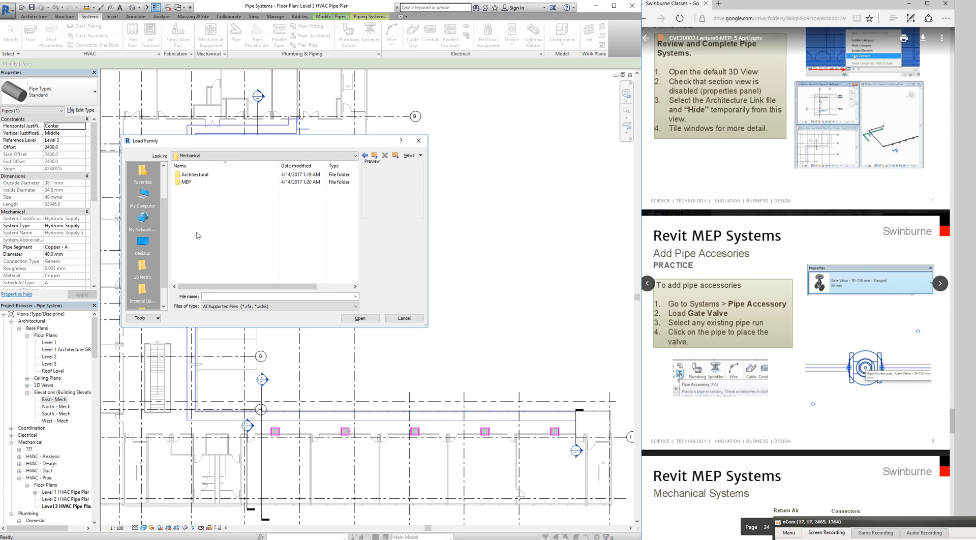
double_click(195, 182)
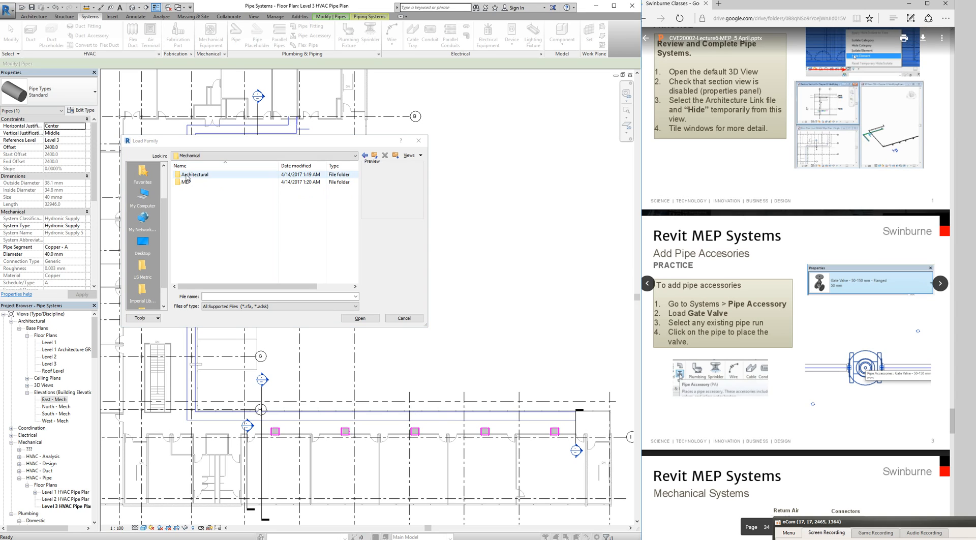
left_click(143, 267)
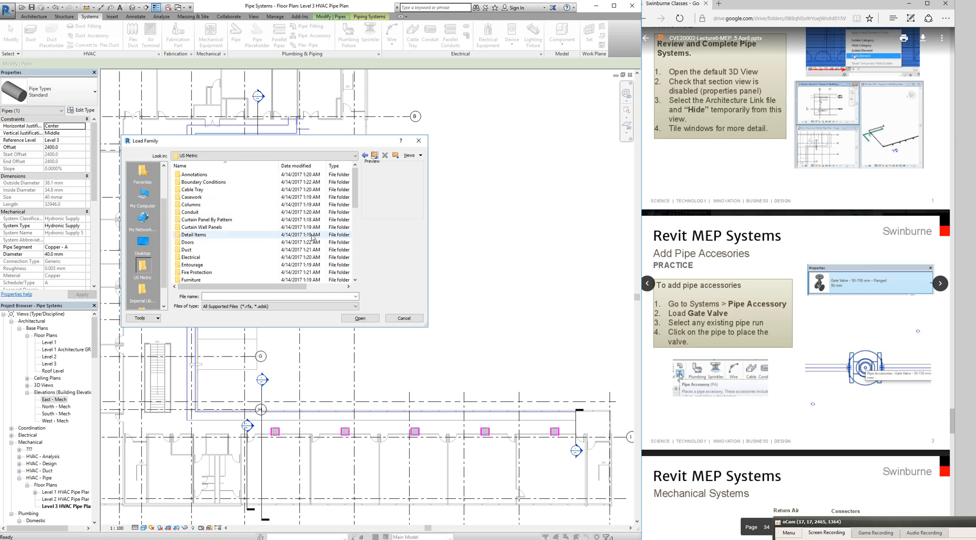
left_click_drag(357, 206, 355, 231)
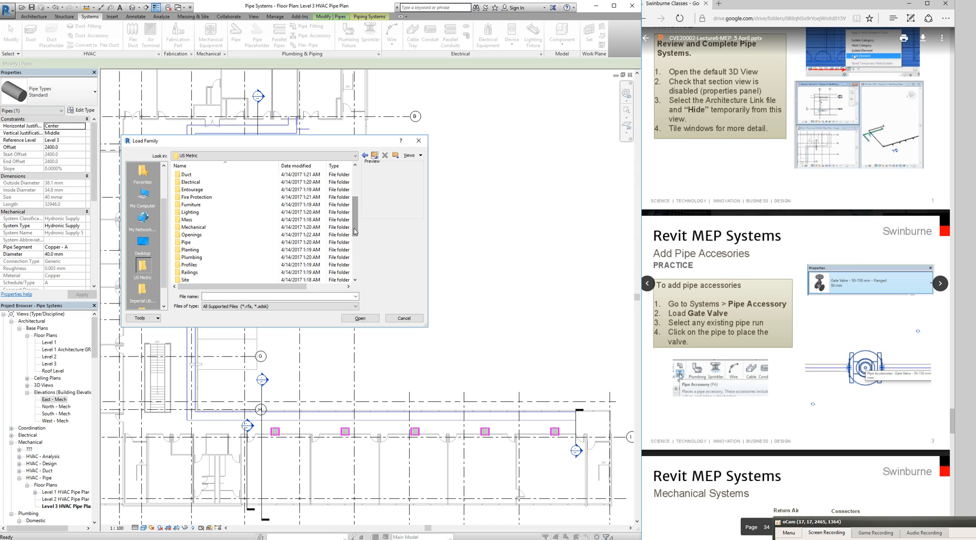
double_click(204, 258)
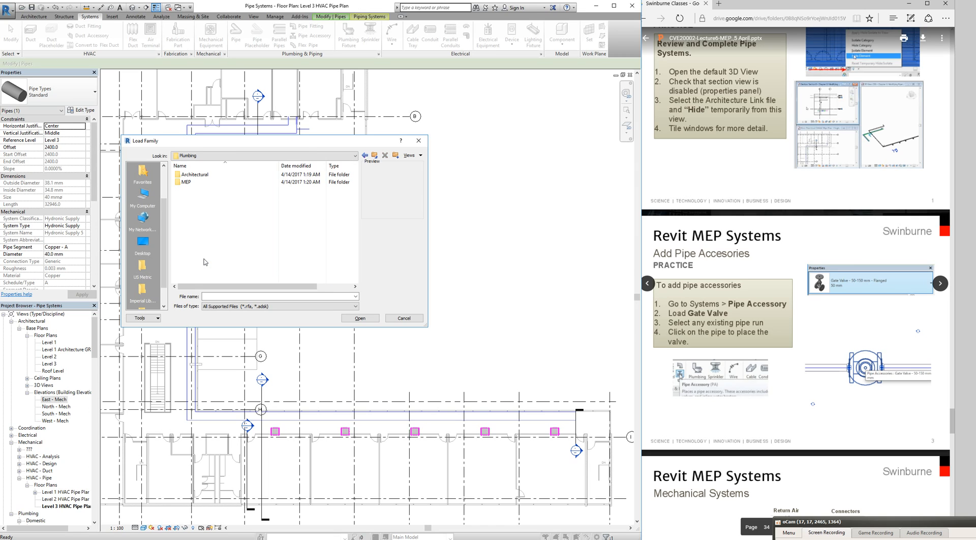
double_click(188, 183)
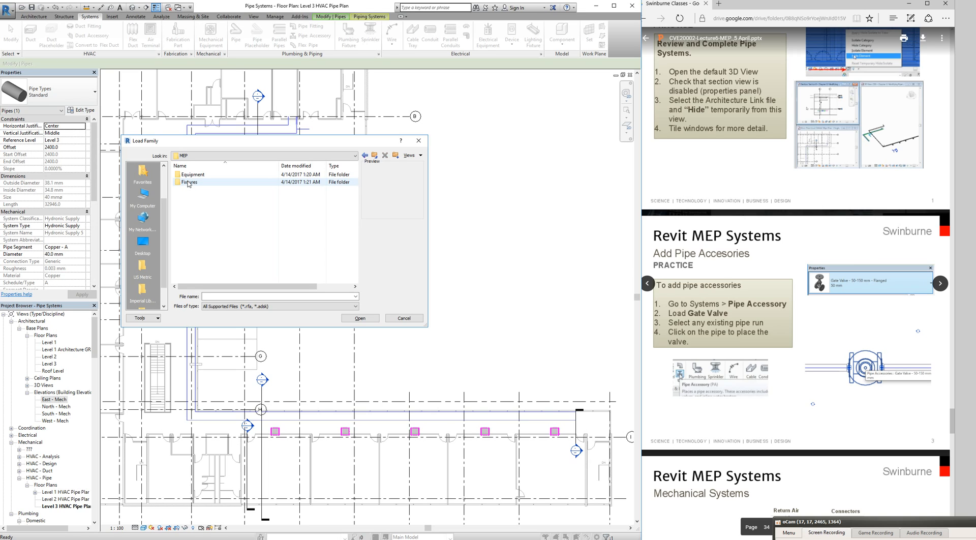
double_click(189, 182)
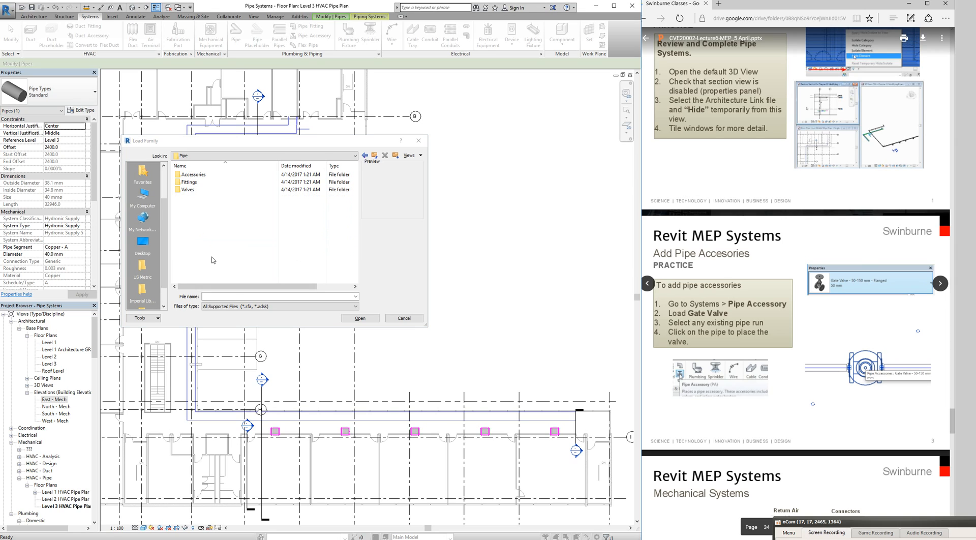
Load the M_Gate Valve - 50-300 mm family from the library's Pipe > Valves > Gate Valves folder.
double_click(186, 190)
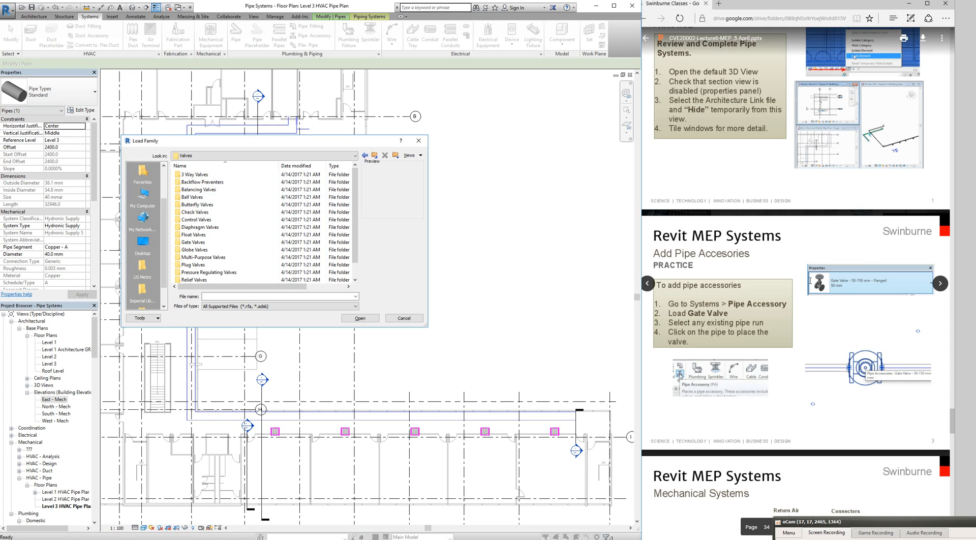
double_click(195, 245)
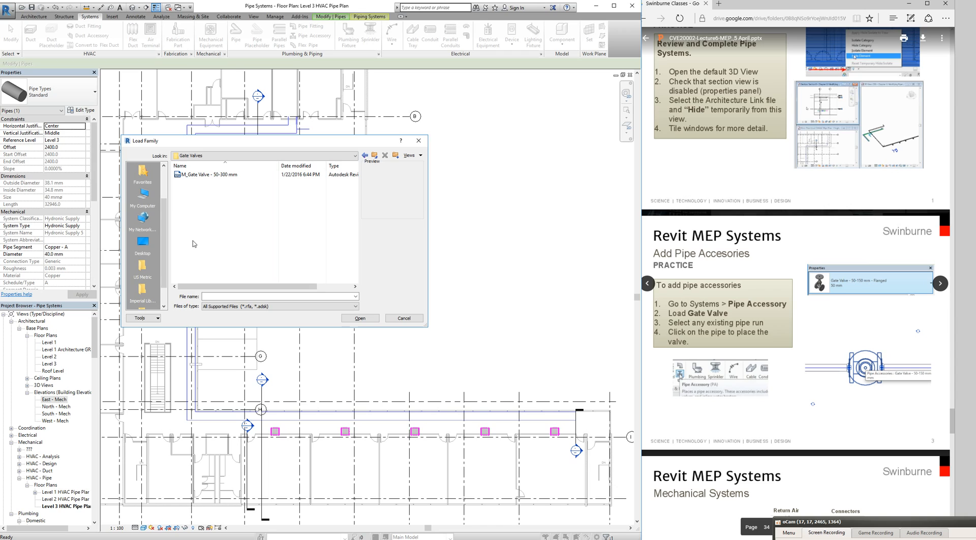
left_click(190, 175)
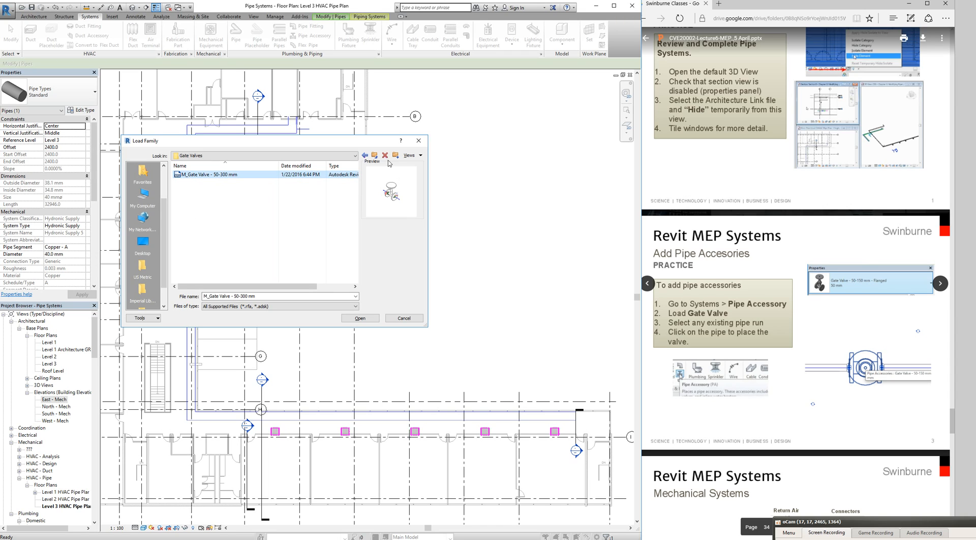
left_click(355, 156)
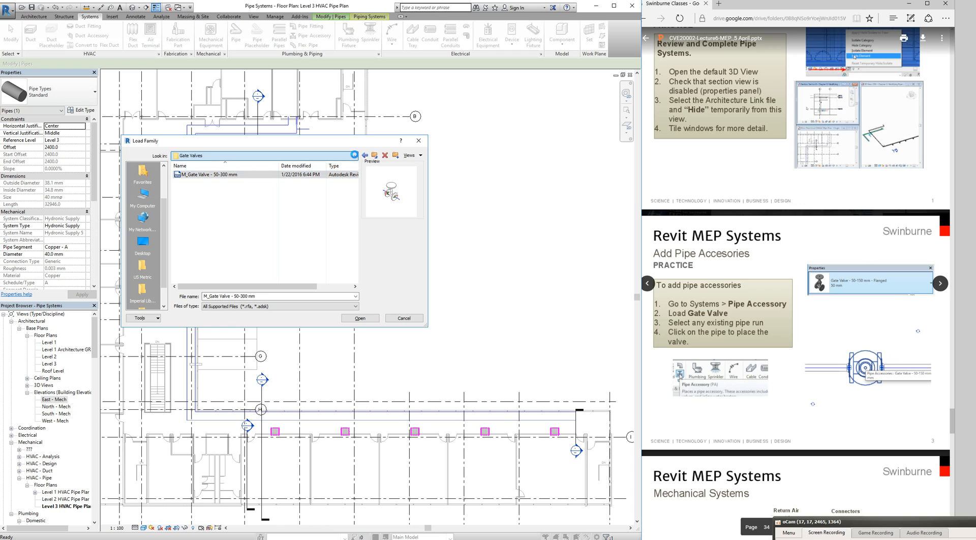
left_click_drag(356, 216, 357, 178)
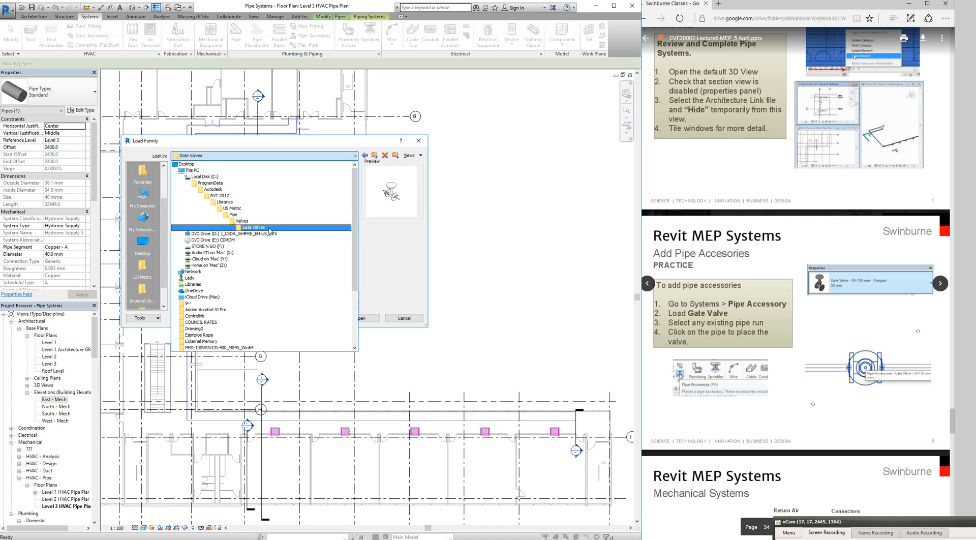
left_click(372, 318)
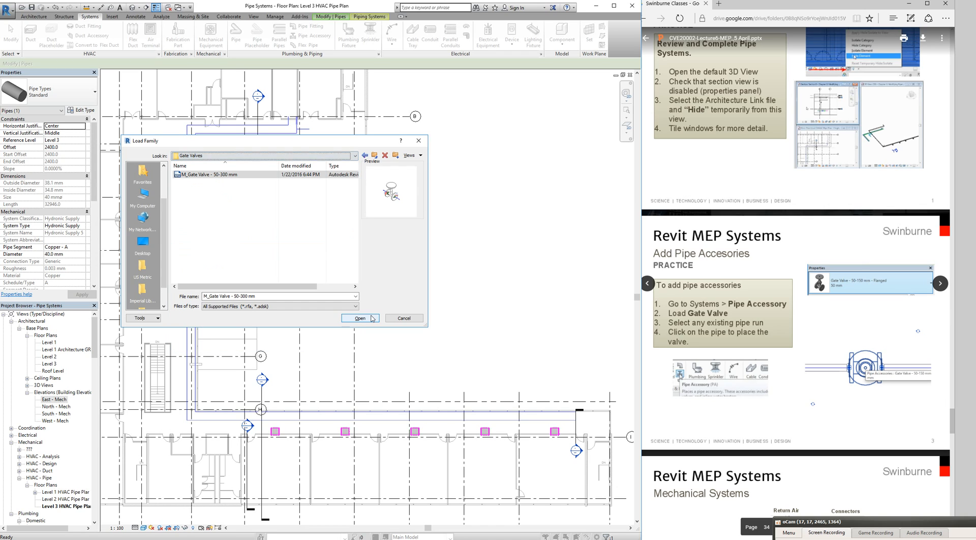
left_click(372, 318)
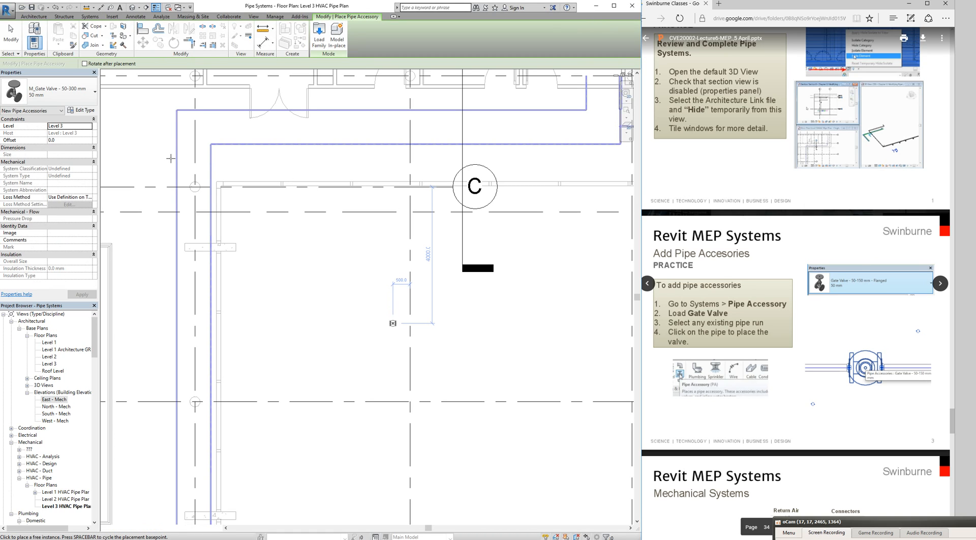
Place a 50 mm gate valve on the outer vertical pipe run near grid C, level with the inner pipe's corner, and end placement.
scroll(177, 151, "up", 3)
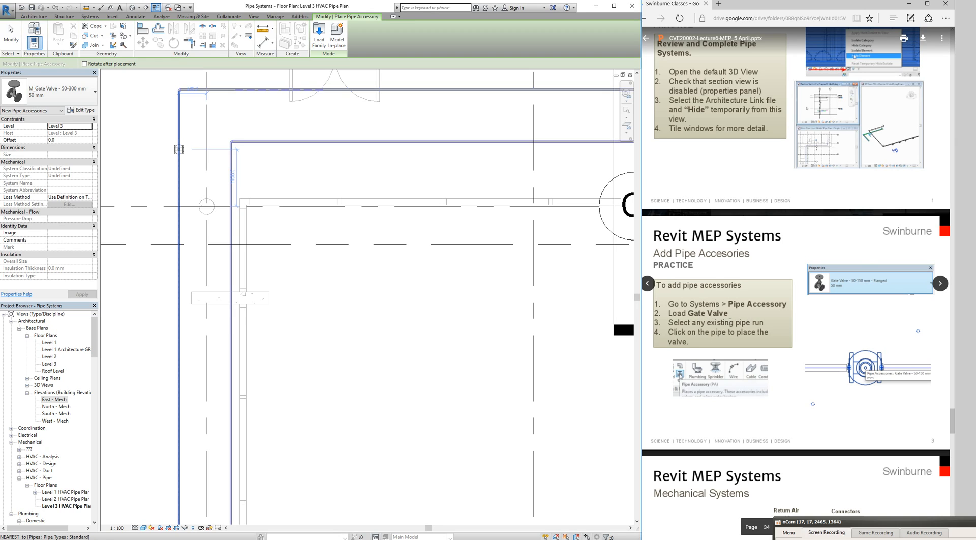
scroll(180, 151, "up", 1)
scroll(180, 154, "up", 3)
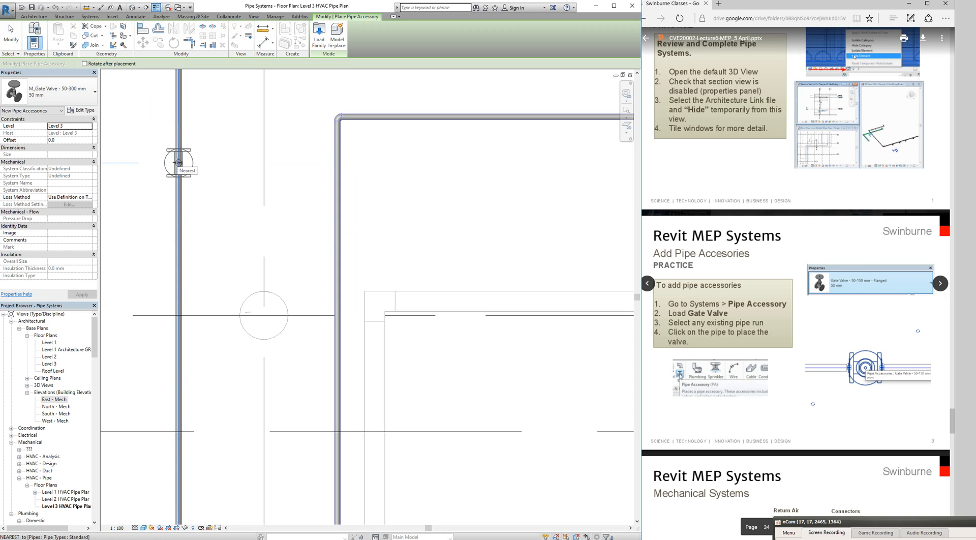
left_click(175, 163)
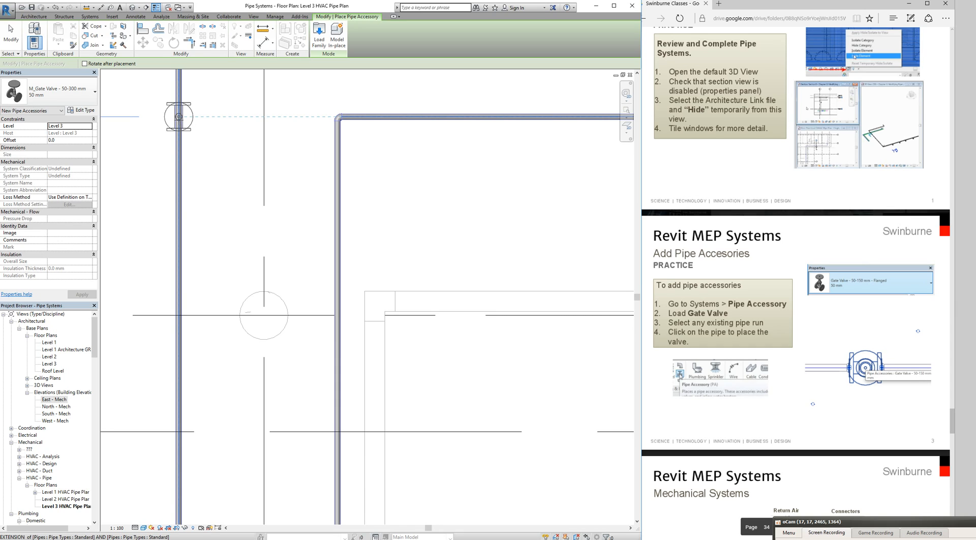
left_click(179, 117)
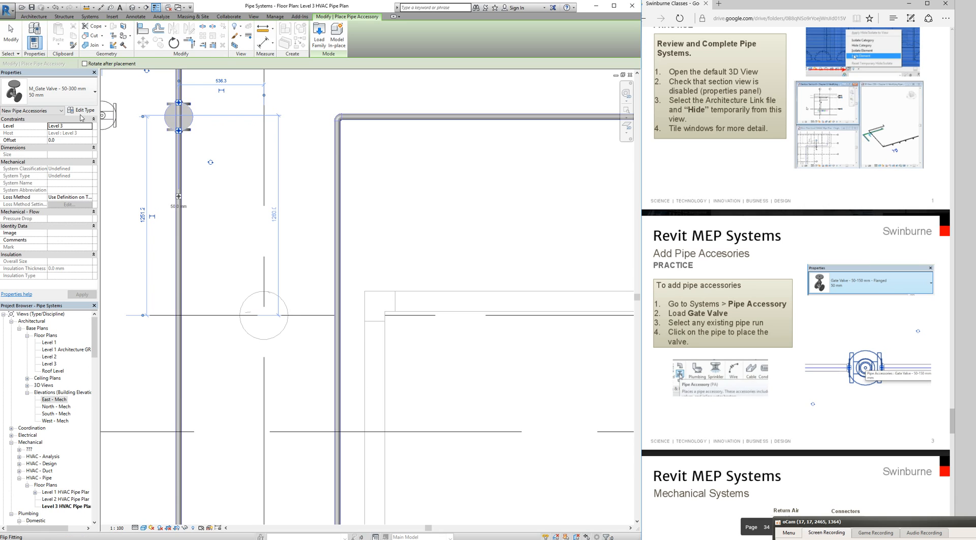
left_click(11, 37)
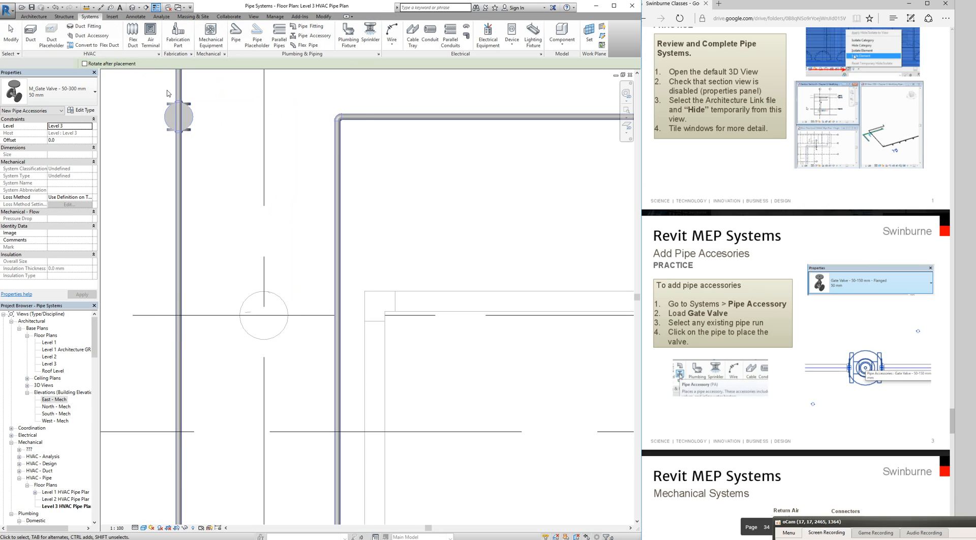
Try the Hidden Line visual style at the placed gate valve and set the plan view to Wireframe.
scroll(170, 94, "up", 3)
scroll(176, 105, "down", 2)
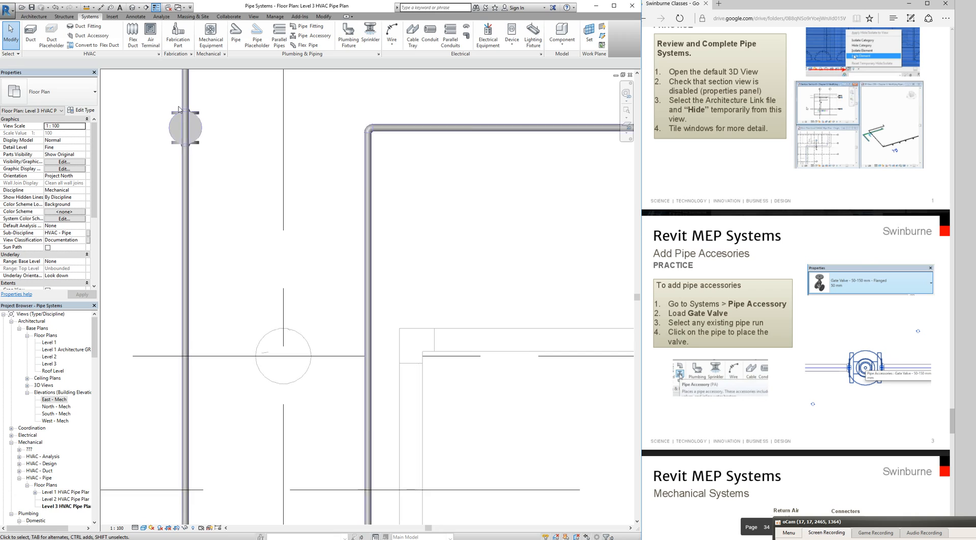
left_click(186, 119)
key("Escape")
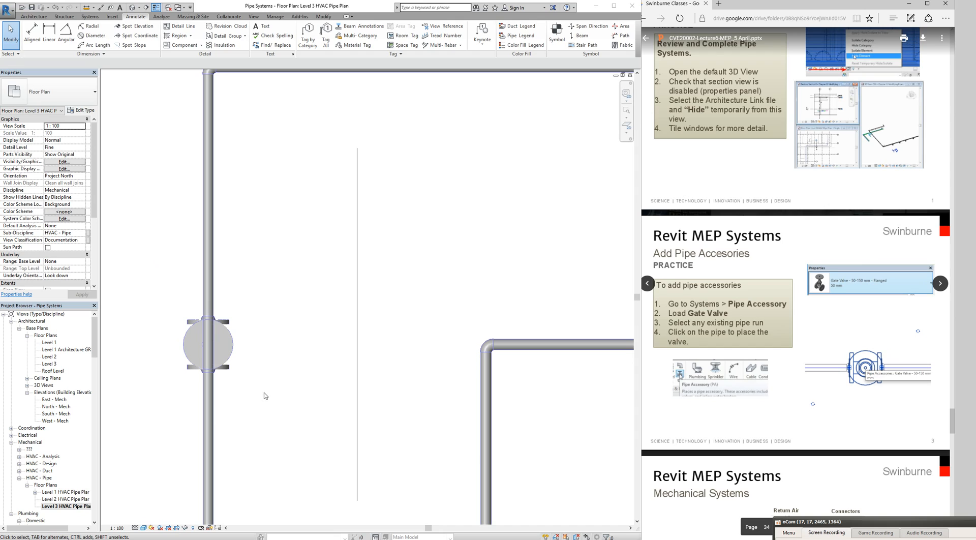
scroll(164, 329, "up", 2)
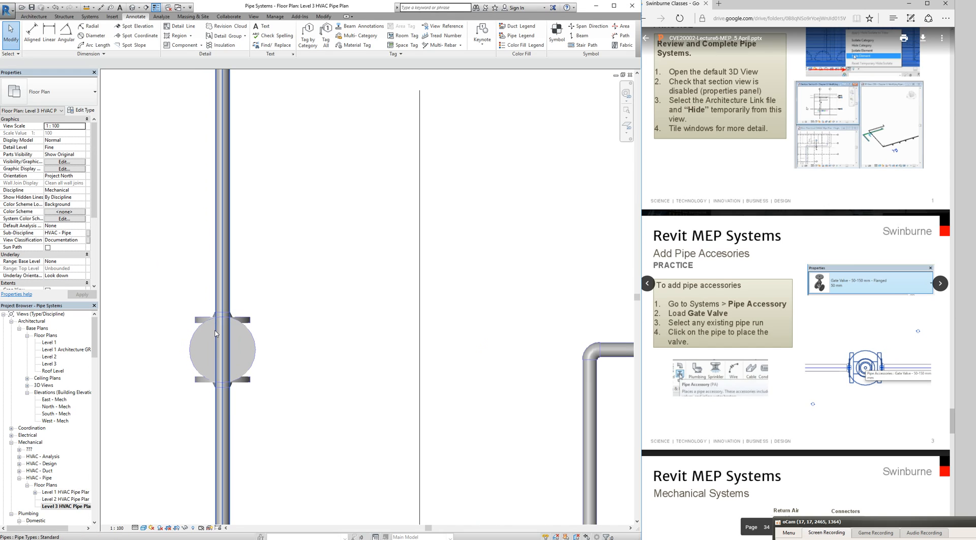
left_click(144, 528)
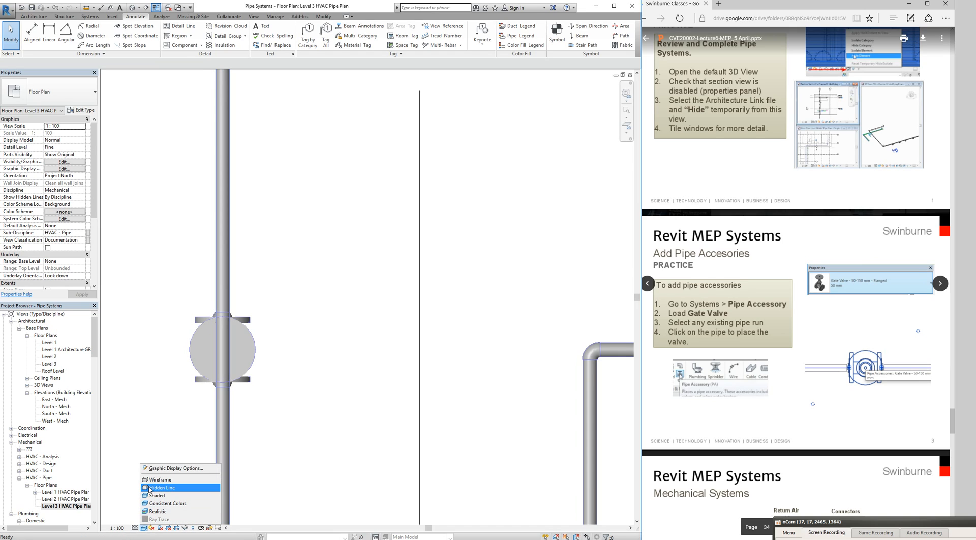
left_click(150, 487)
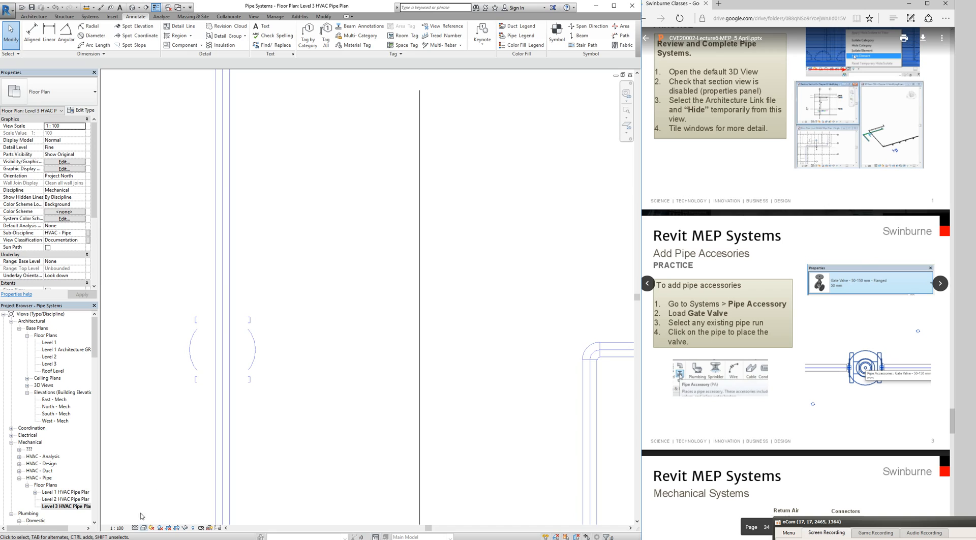
left_click(144, 528)
left_click(152, 480)
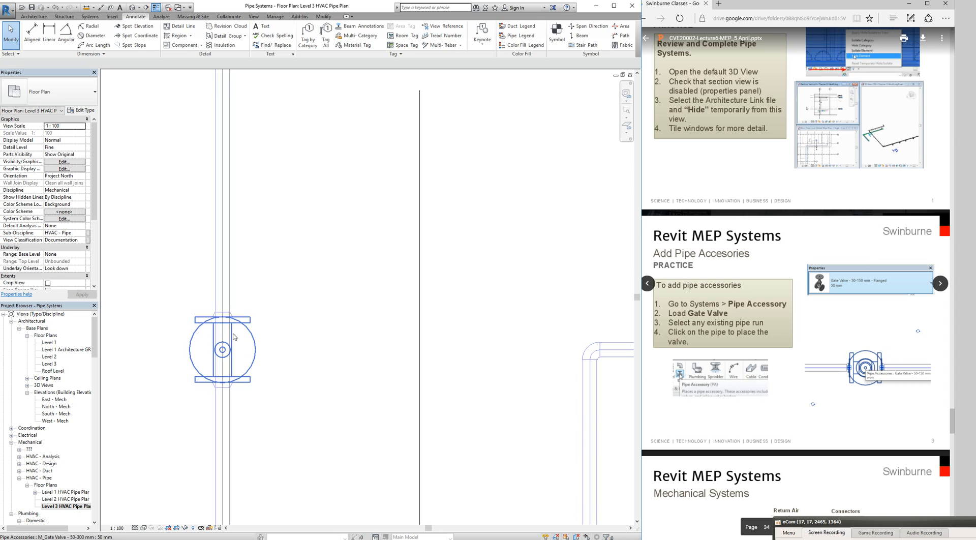
Open the default 3D view and examine the gate valve on the pipe up close.
left_click(131, 8)
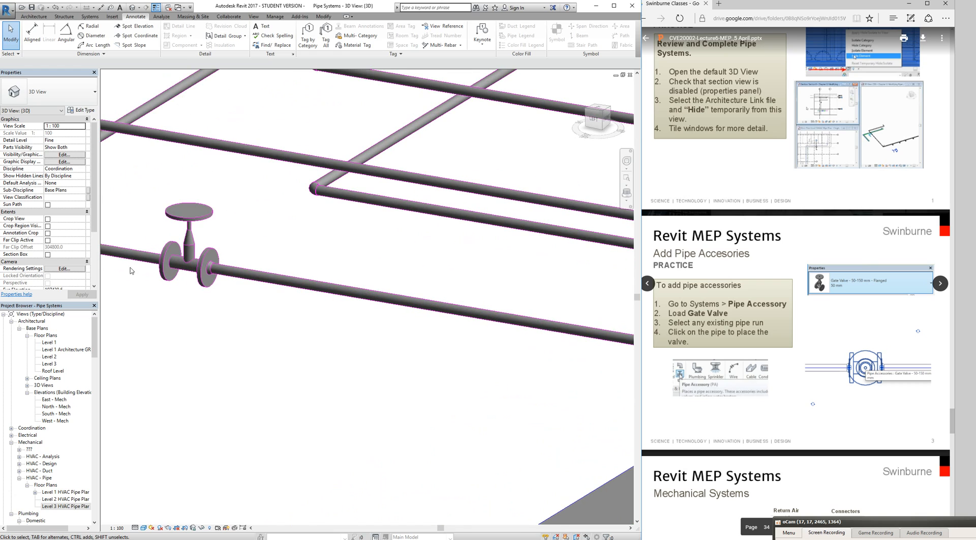
scroll(122, 291, "up", 4)
scroll(229, 273, "up", 3)
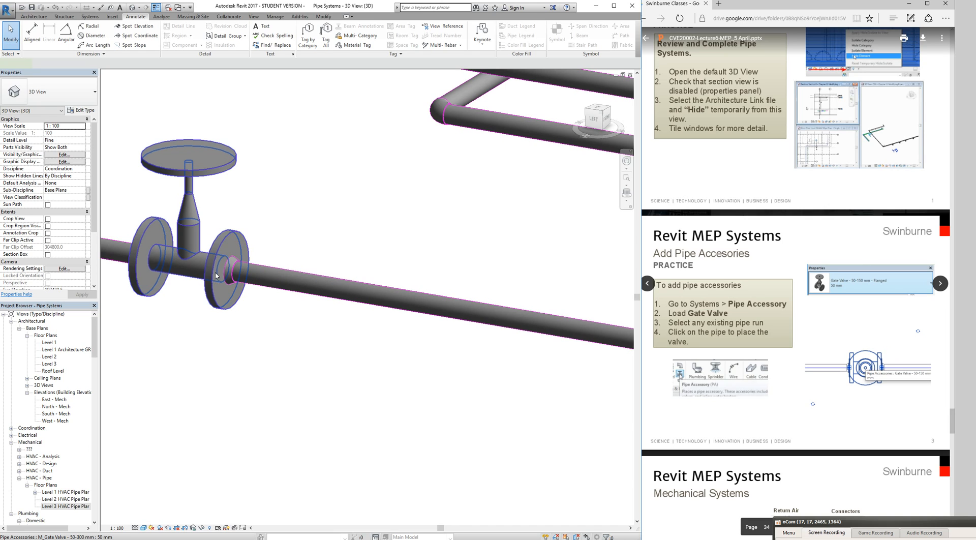
Delete the gate valve from the pipe run and undo the deletion.
left_click(216, 276)
key("Delete")
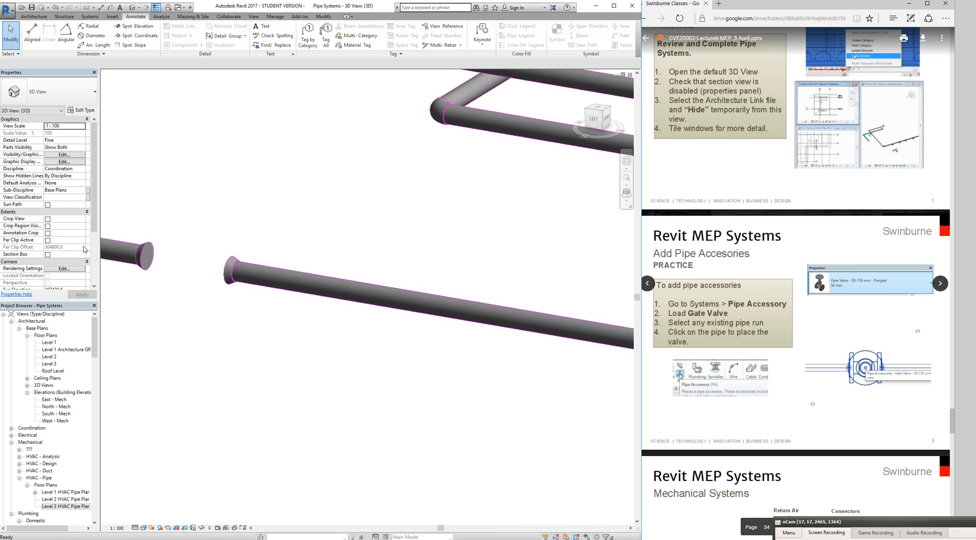
key("ctrl+z")
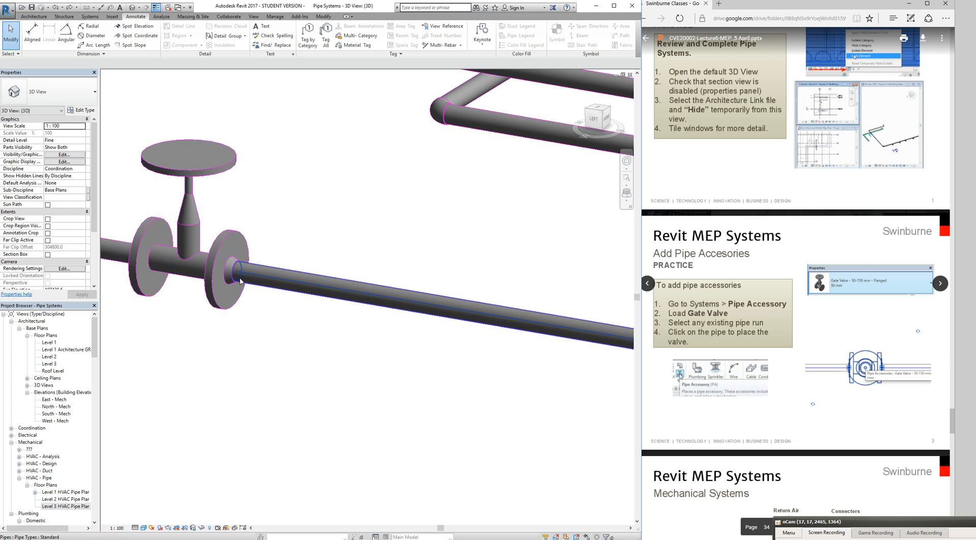
Review the valve's place in the whole pipe system and read the handout's Add Mechanical Systems practice instructions.
scroll(298, 227, "down", 5)
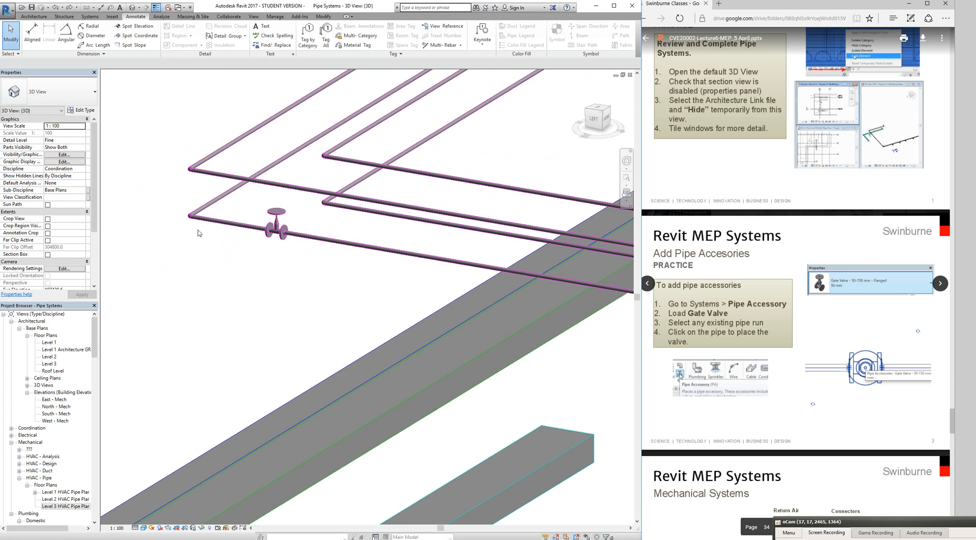
scroll(208, 232, "down", 3)
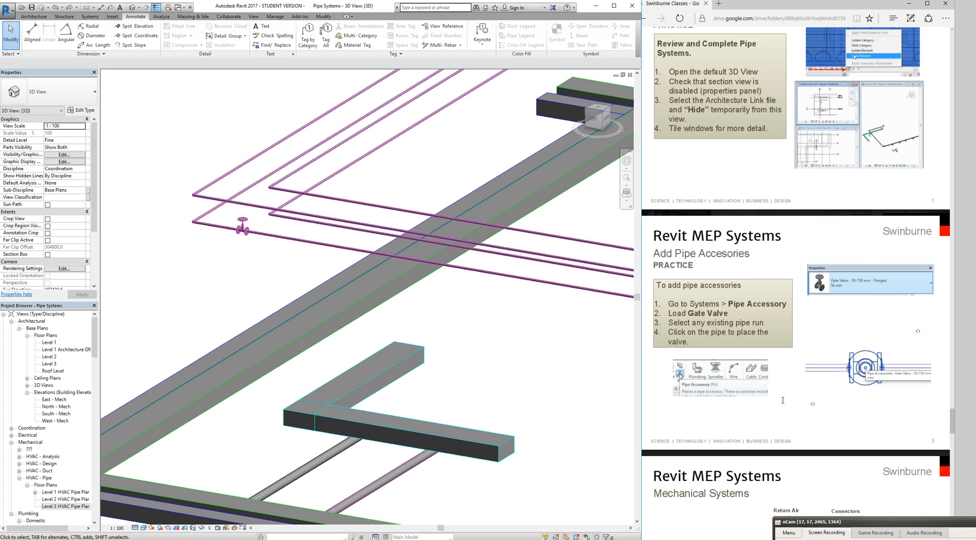
scroll(783, 400, "down", 3)
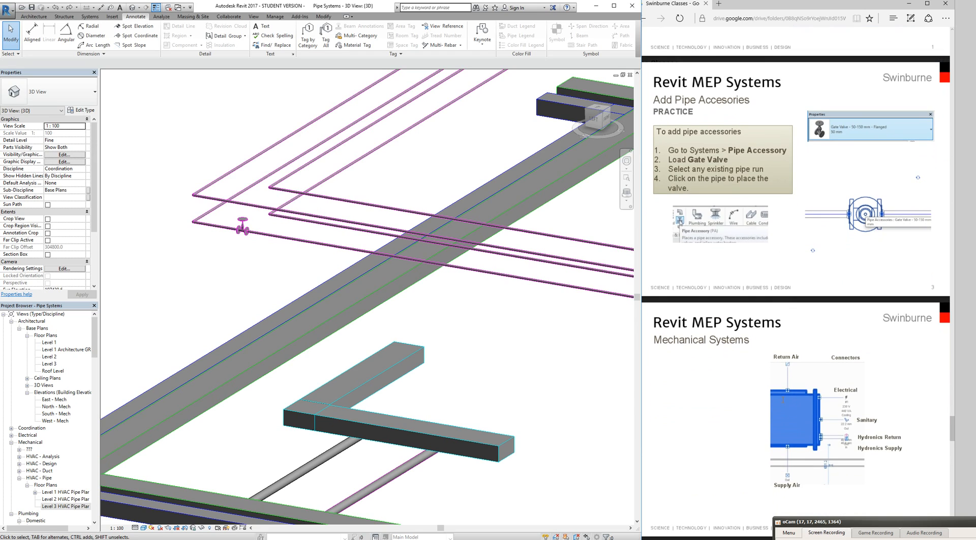
scroll(698, 213, "down", 3)
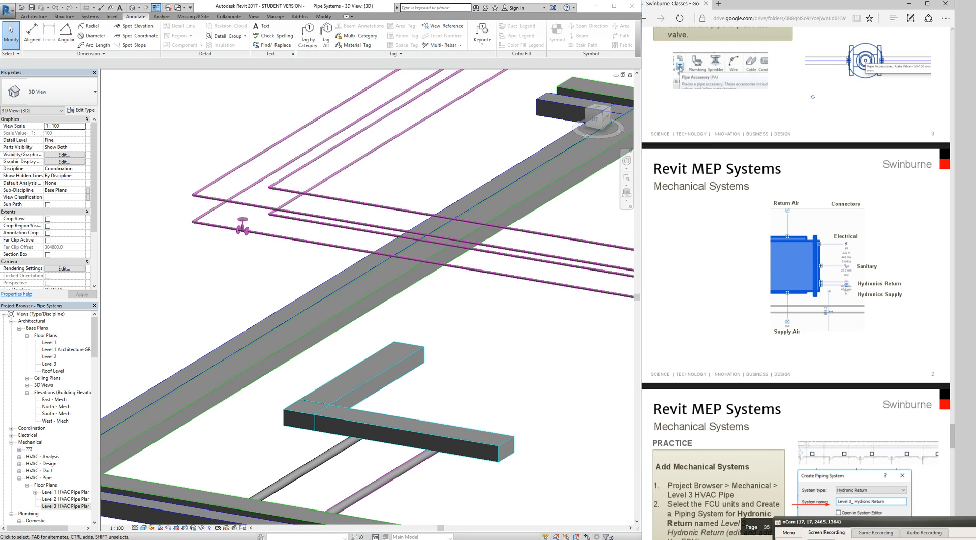
scroll(796, 284, "down", 3)
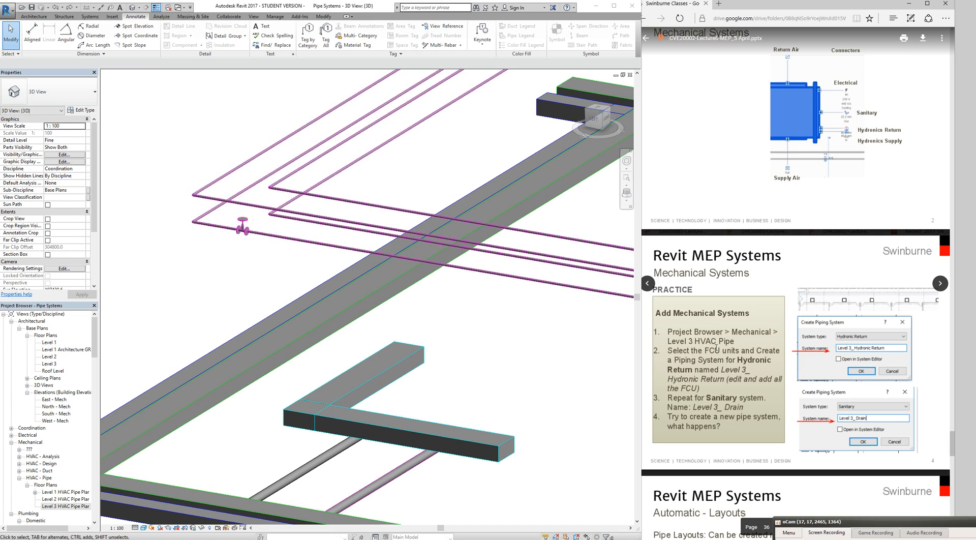
scroll(715, 348, "down", 2)
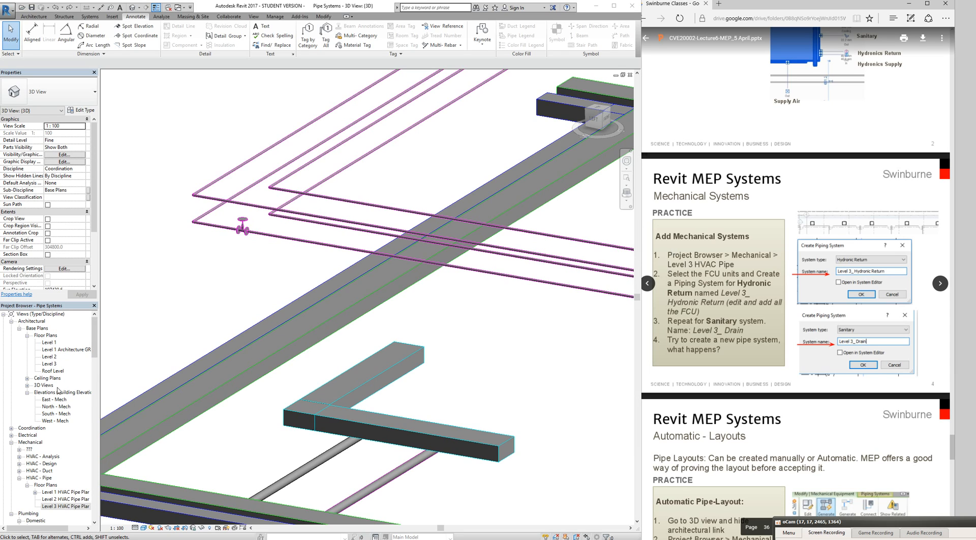
Return to the Level 3 HVAC Pipe Plan view and show the pipe runs together with the row of fan coil units.
double_click(65, 505)
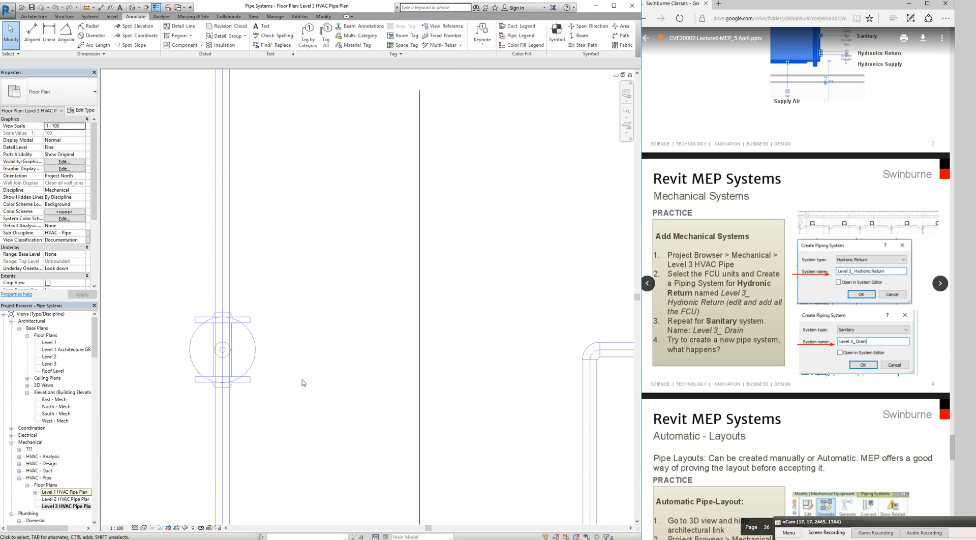
scroll(304, 385, "down", 4)
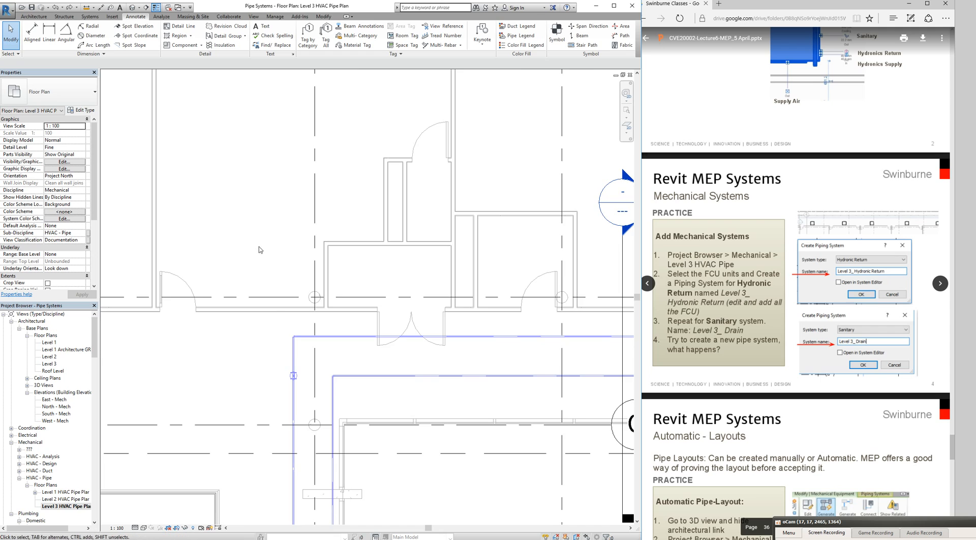
middle_click_drag(313, 392, 264, 248)
middle_click_drag(331, 410, 248, 186)
scroll(248, 188, "down", 5)
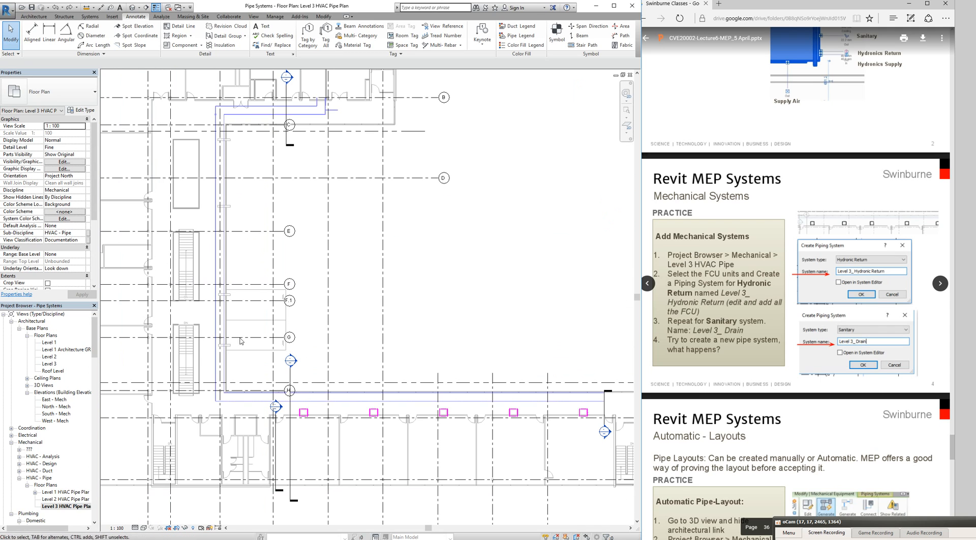
Create a Hydronic Return piping system named Level 3_Hydronic Return from all five fan coil units in the row.
scroll(314, 423, "up", 2)
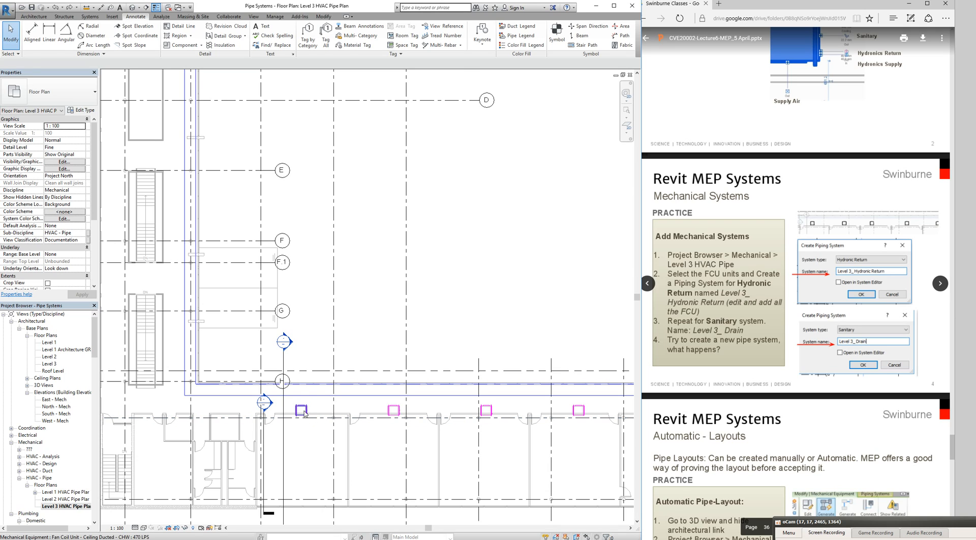
left_click(303, 411)
middle_click_drag(379, 367, 301, 325)
middle_click_drag(440, 333, 364, 324)
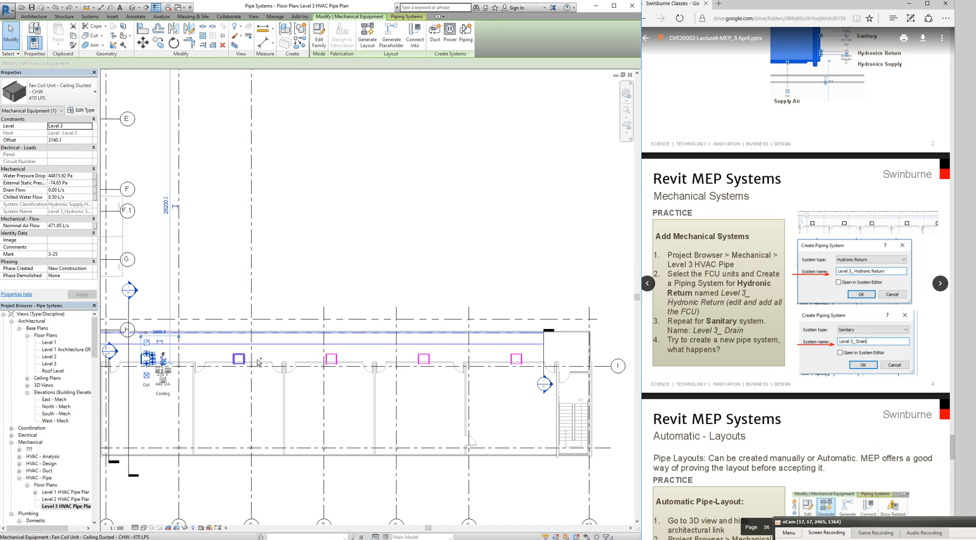
left_click(239, 359, "ctrl")
left_click(331, 359, "ctrl")
left_click(426, 359, "ctrl")
left_click(517, 358, "ctrl")
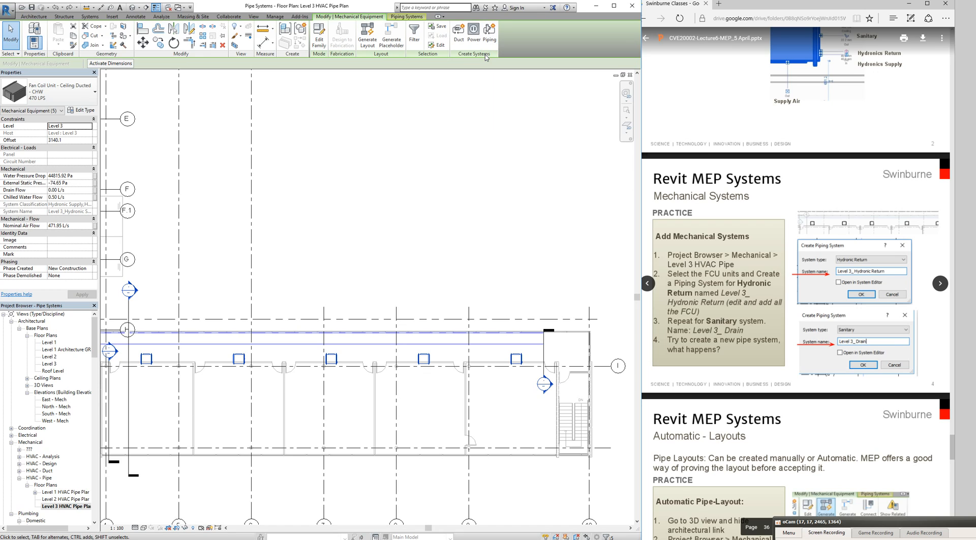
left_click(496, 39)
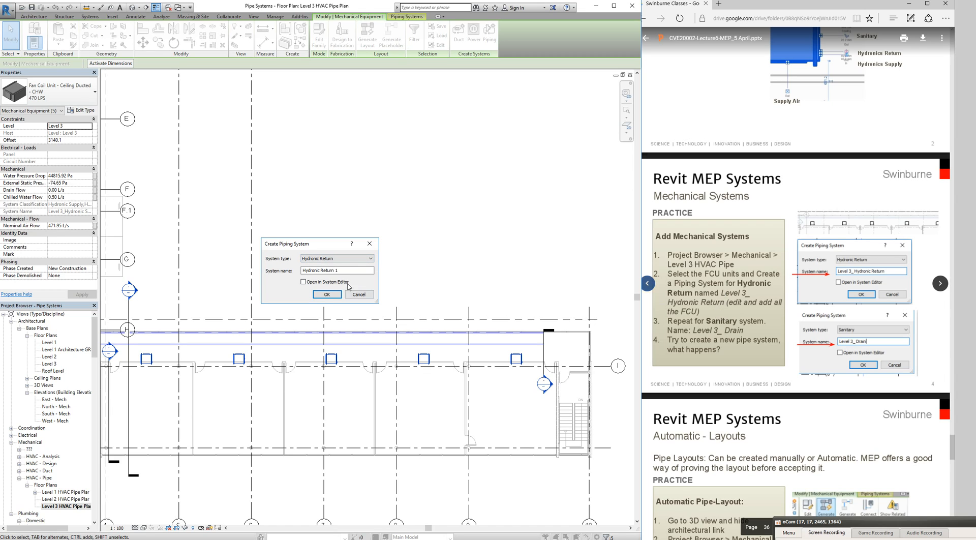
left_click_drag(345, 270, 301, 270)
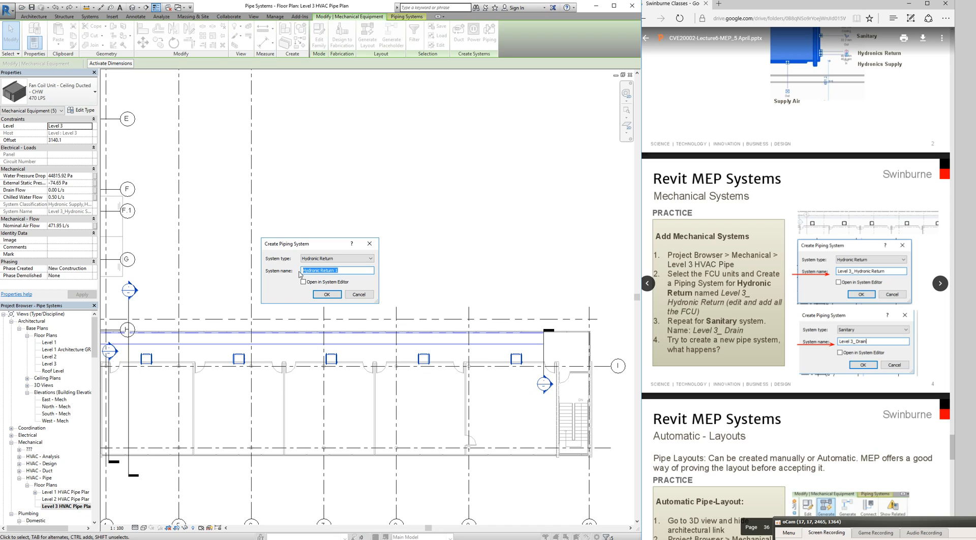
type("Level 3_")
left_click(326, 295)
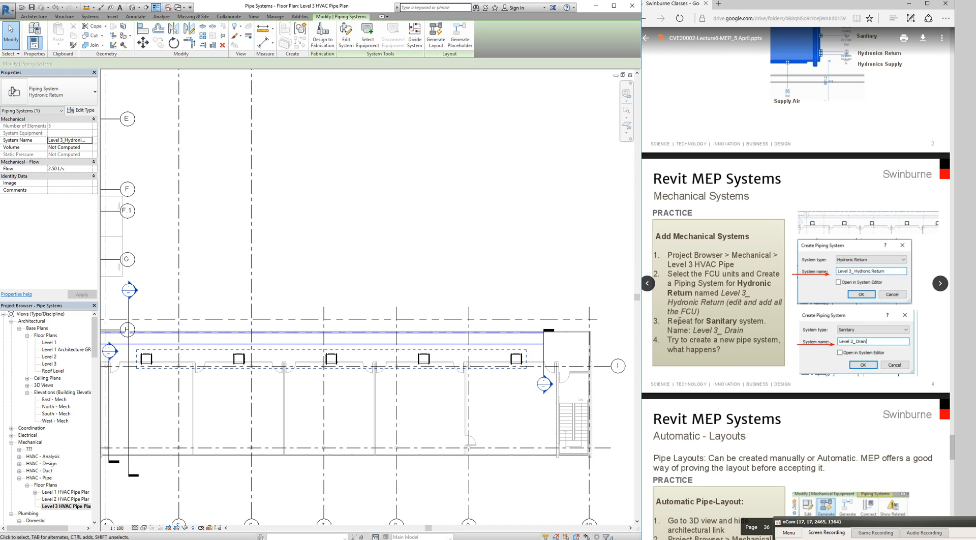
left_click(384, 225)
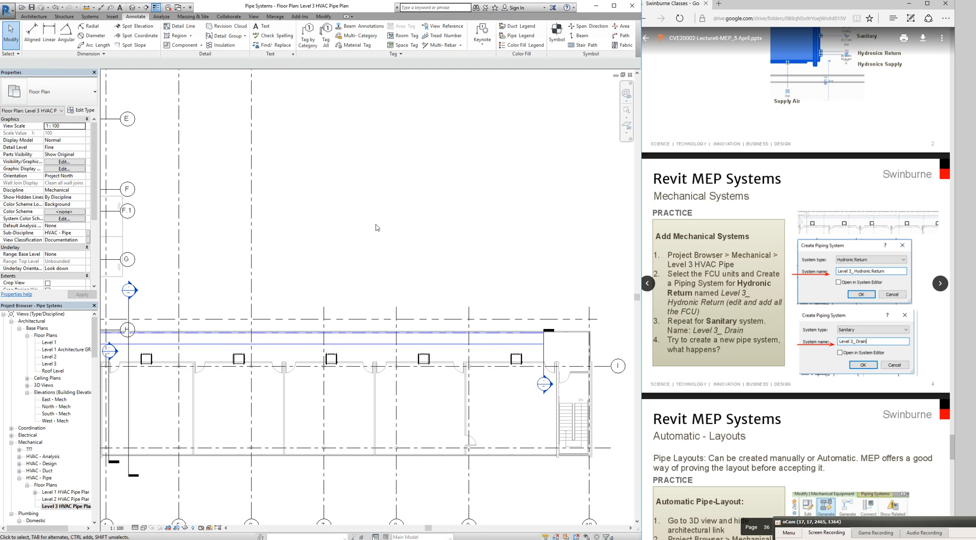
Create a Sanitary piping system named Level 3_Drain from the first fan coil unit beside grid H.
left_click(151, 358)
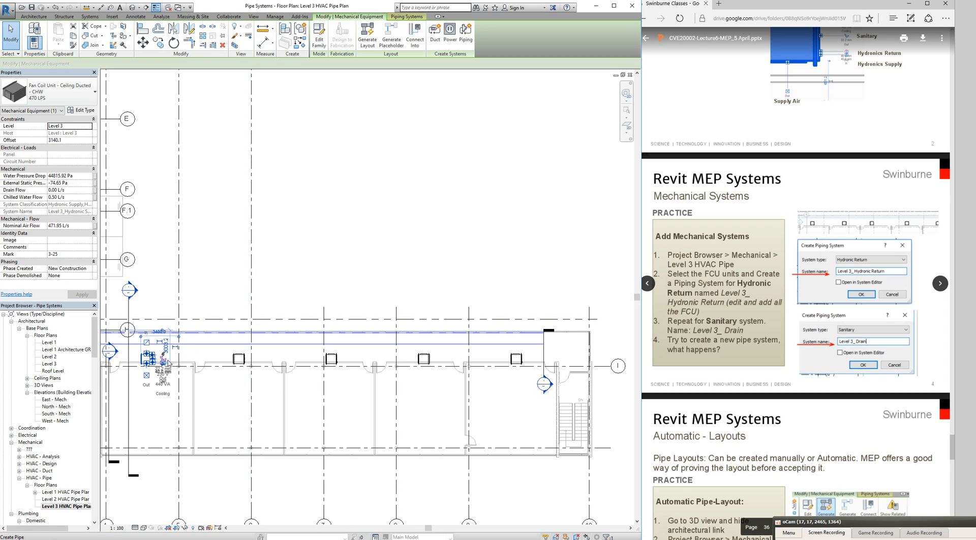
left_click(464, 40)
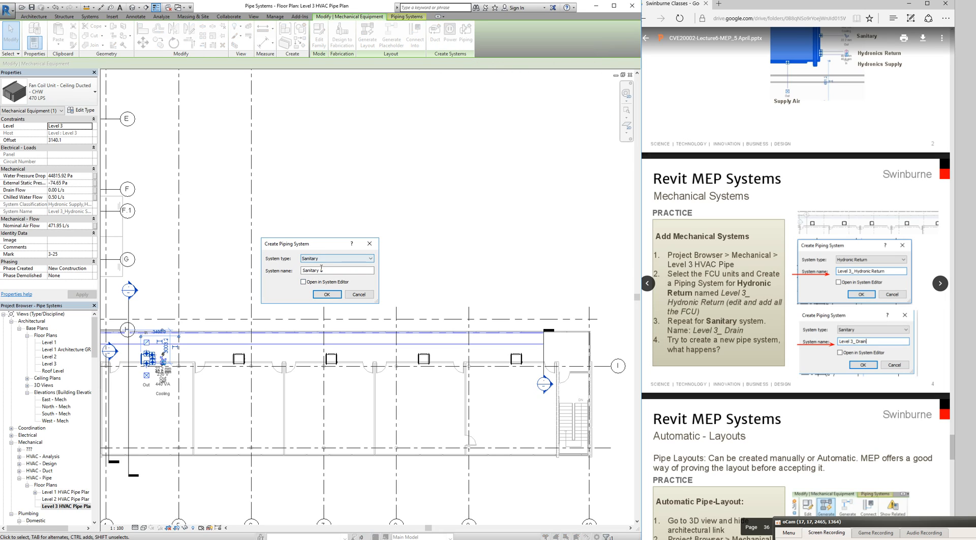
left_click_drag(338, 270, 206, 265)
type("Level 3_Drain")
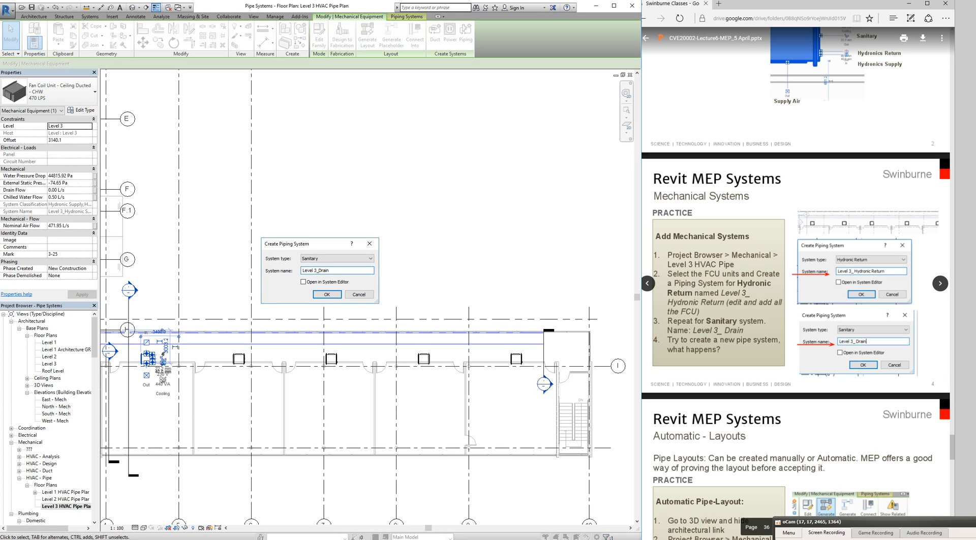
left_click(336, 295)
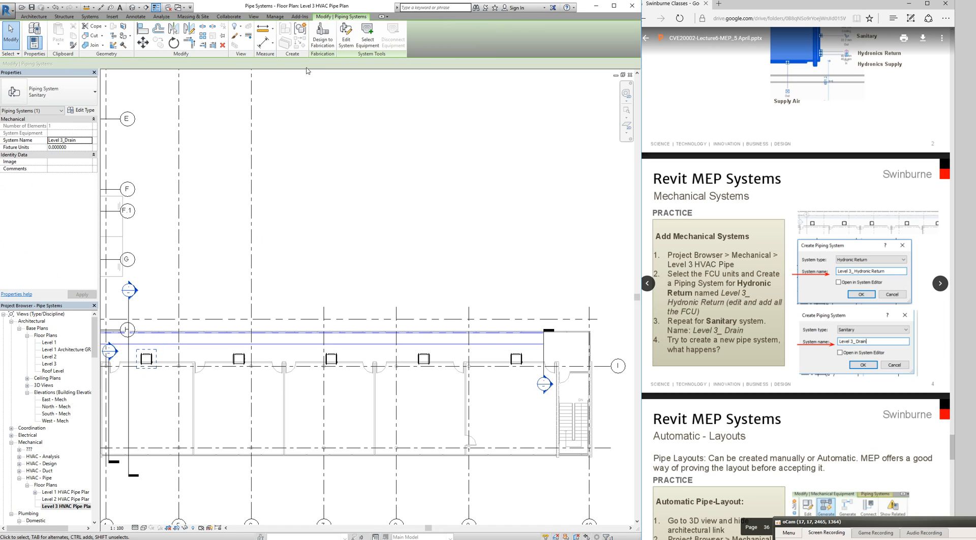
Edit the Level 3_Drain system to add the other four fan coil units, and finish editing.
left_click(348, 45)
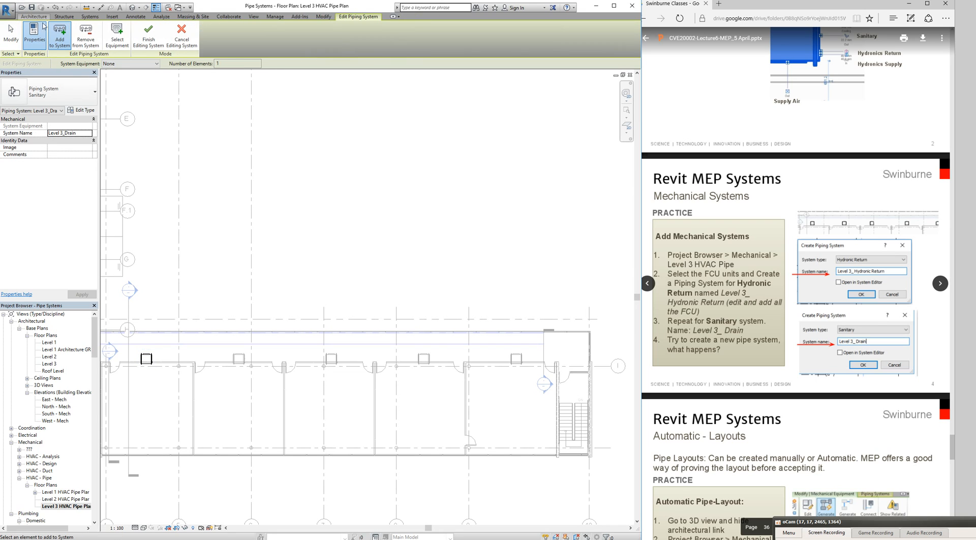
left_click(65, 44)
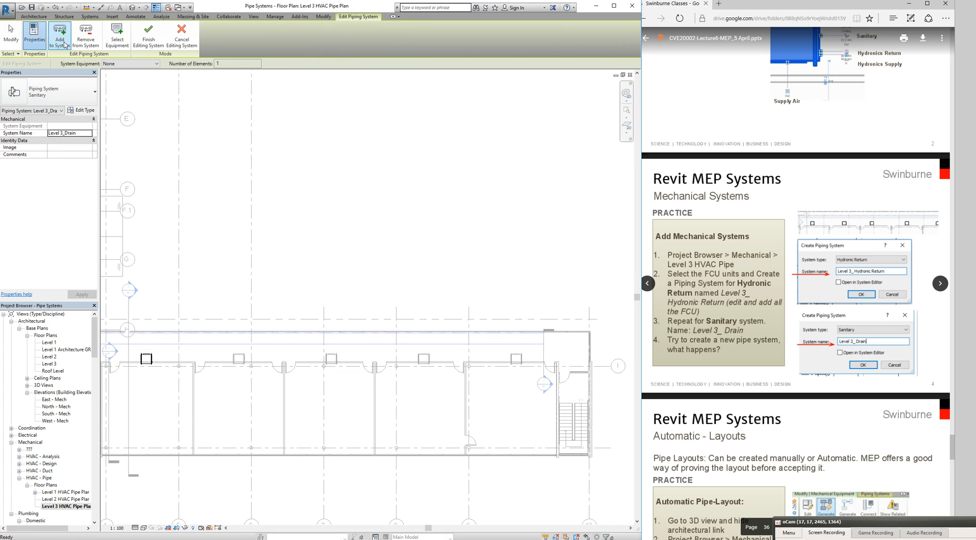
left_click(241, 362)
left_click(337, 361)
left_click(425, 362)
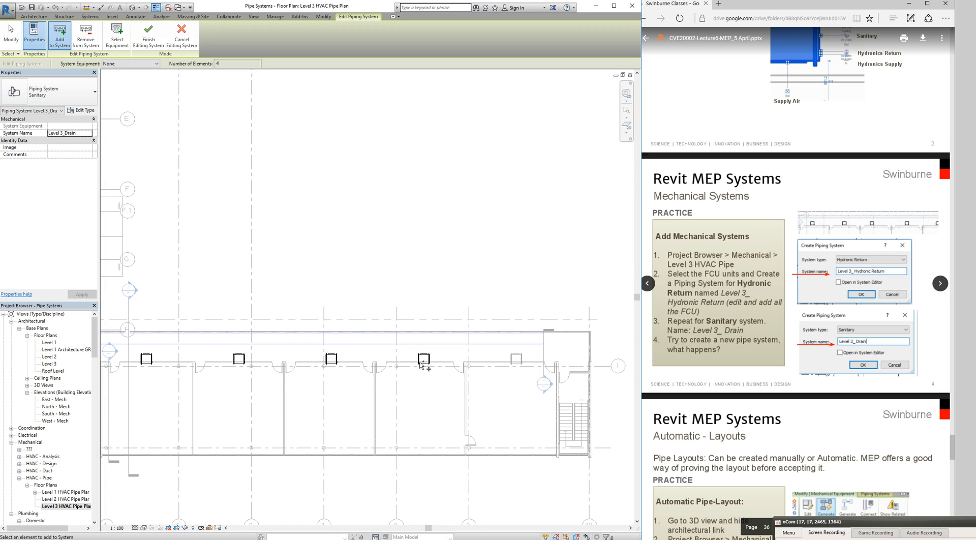
left_click(519, 361)
left_click(148, 39)
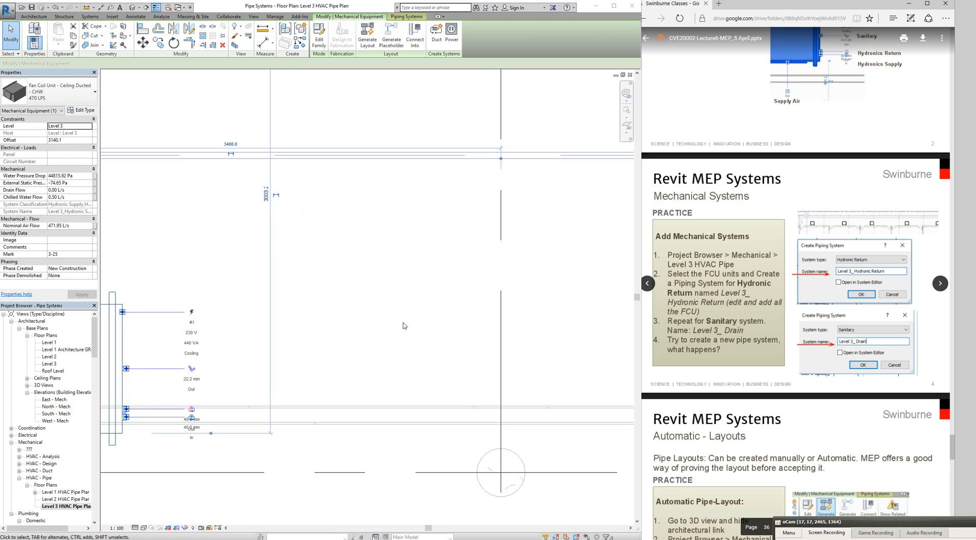
Examine the first fan coil unit's pipe, duct and power connectors and which system types can still be created for it.
scroll(400, 329, "down", 3)
scroll(310, 329, "up", 2)
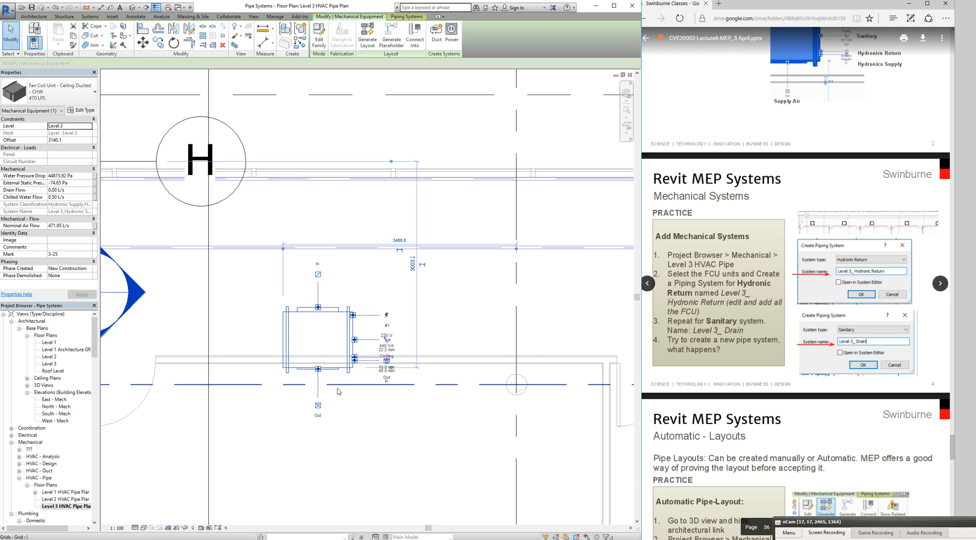
scroll(369, 346, "up", 2)
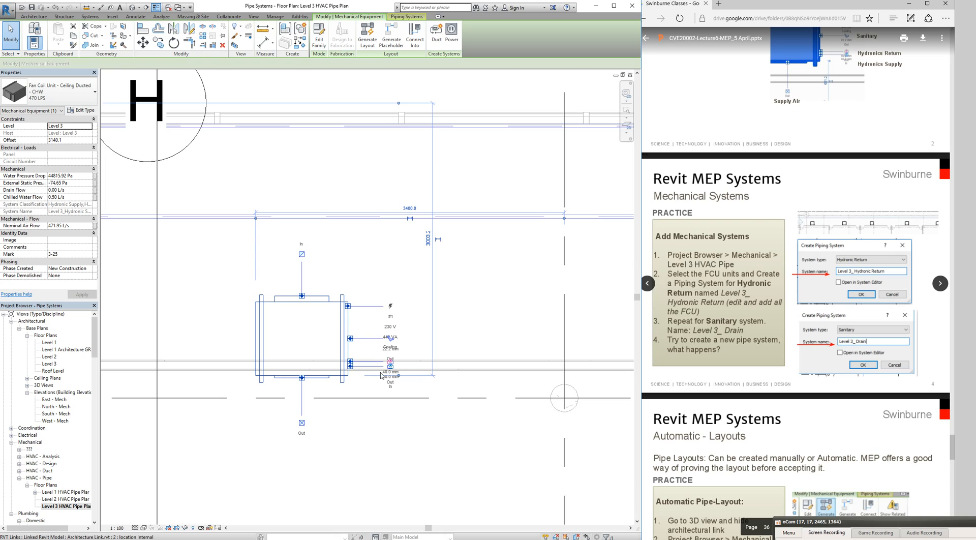
scroll(381, 374, "up", 2)
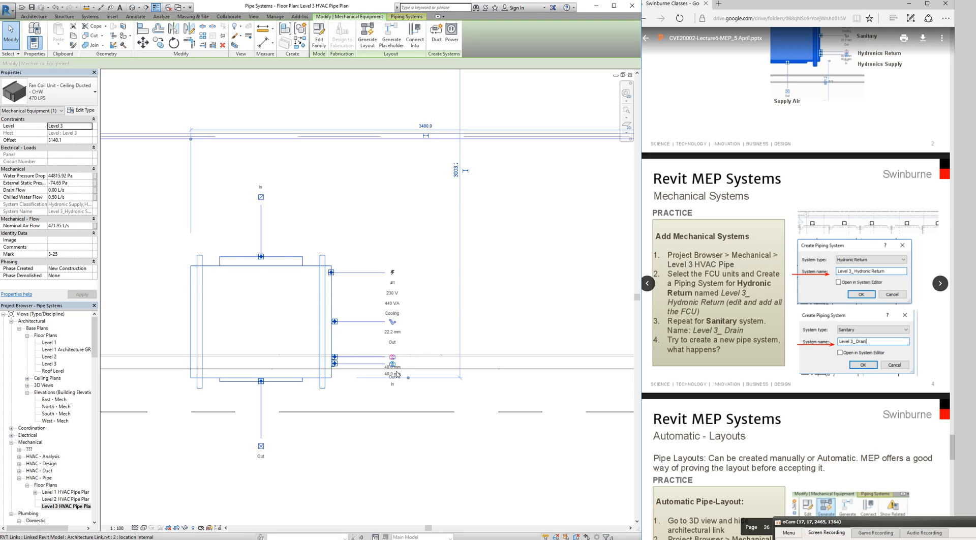
scroll(397, 374, "up", 2)
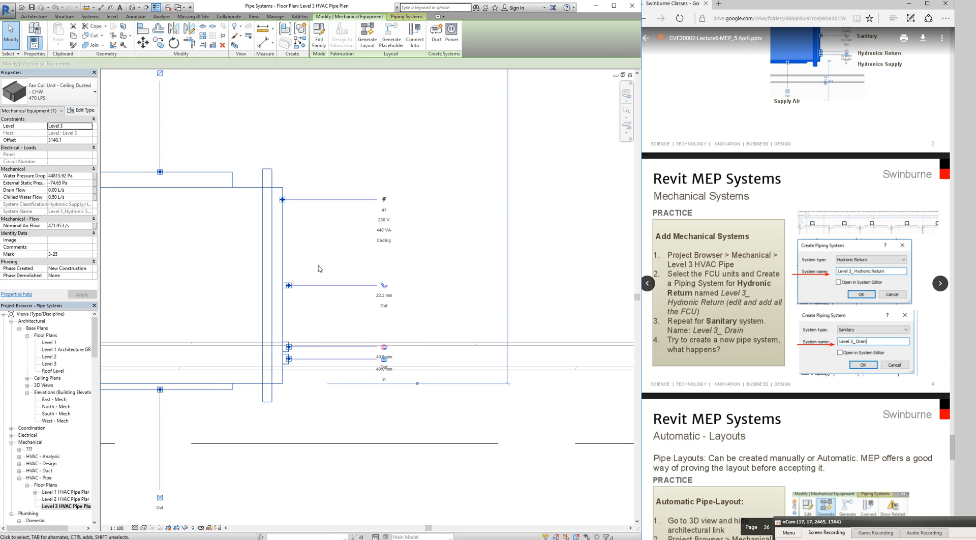
scroll(333, 379, "down", 4)
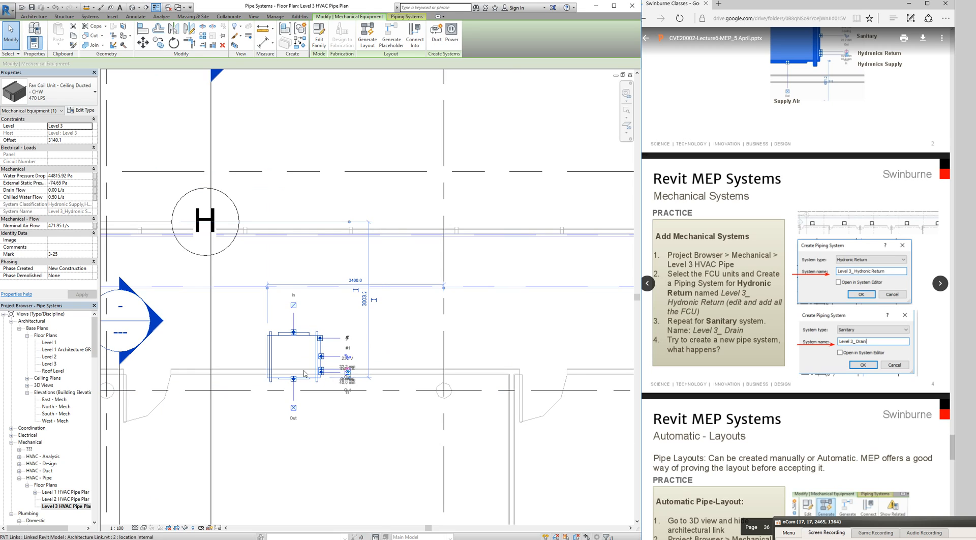
scroll(300, 356, "down", 4)
scroll(295, 362, "up", 2)
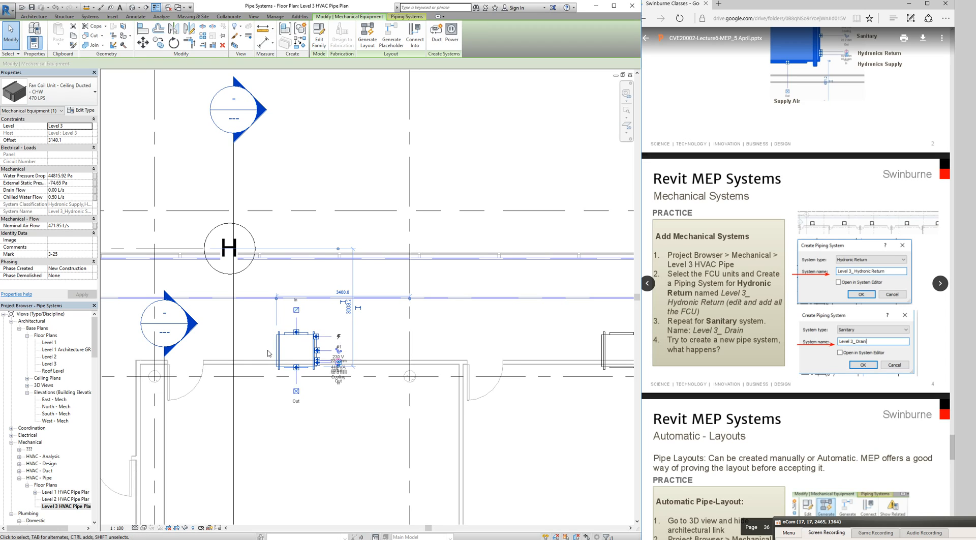
left_click(793, 539)
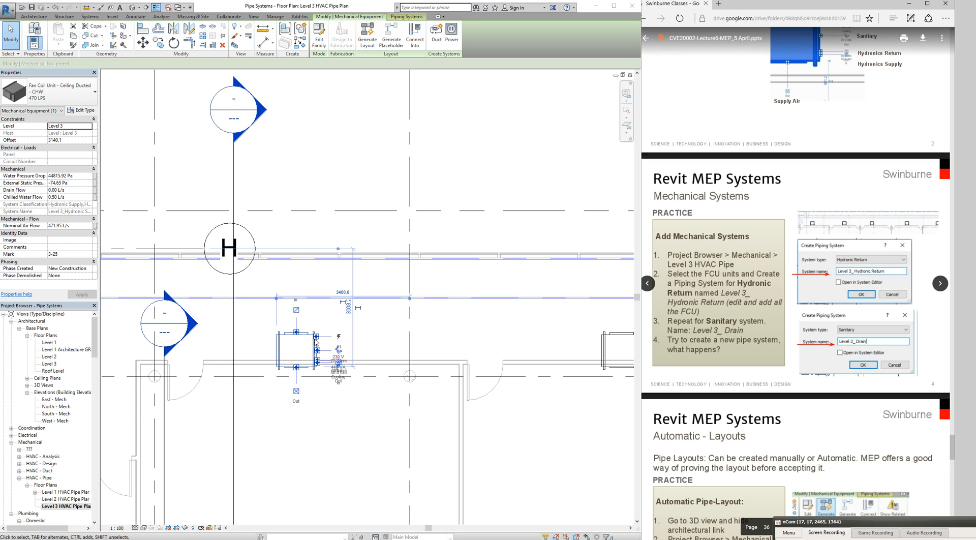
scroll(315, 342, "up", 1)
scroll(315, 344, "up", 1)
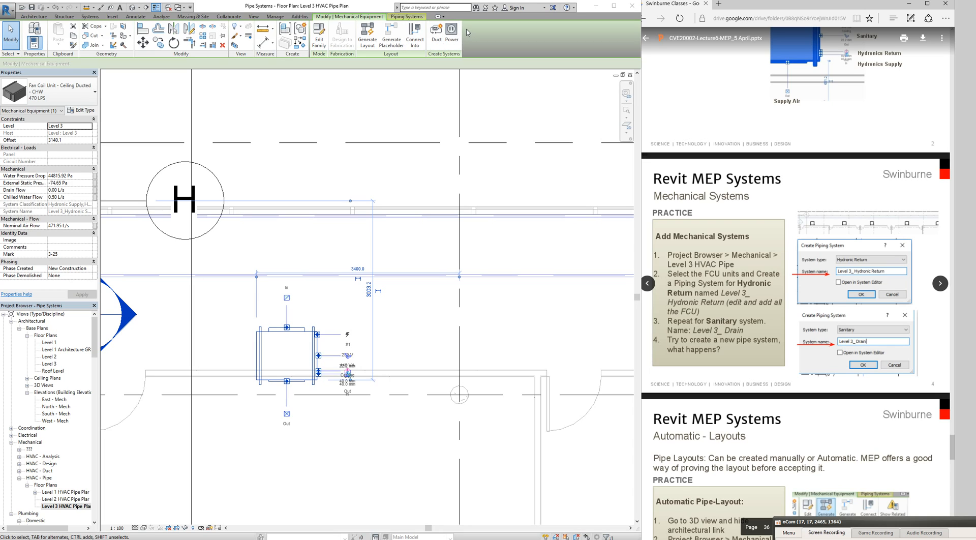
Read the handout's Automatic Pipe-Layout practice instructions.
left_click(759, 397)
scroll(752, 386, "down", 3)
scroll(752, 386, "down", 3)
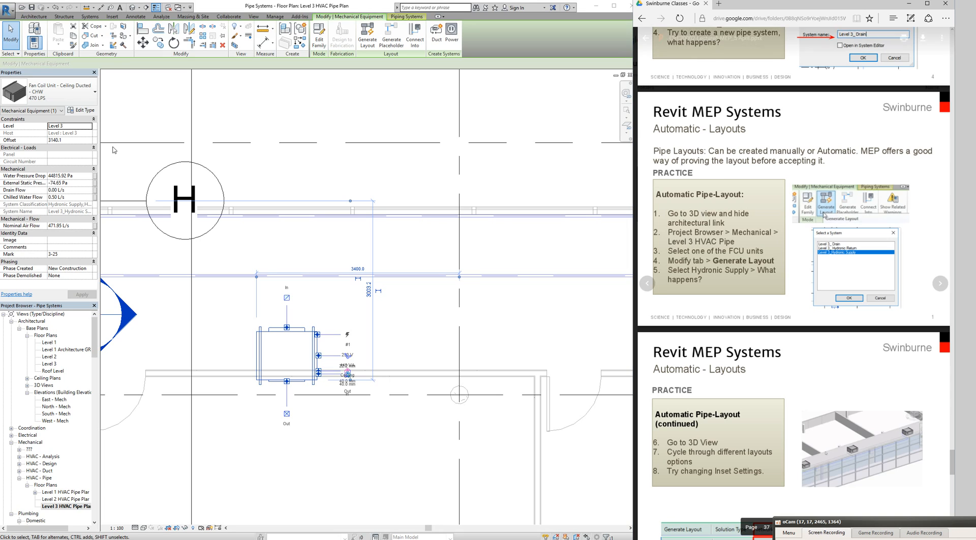
Open the default 3D view without saving the project and show a fan coil unit beside the pipe runs up close.
left_click(132, 7)
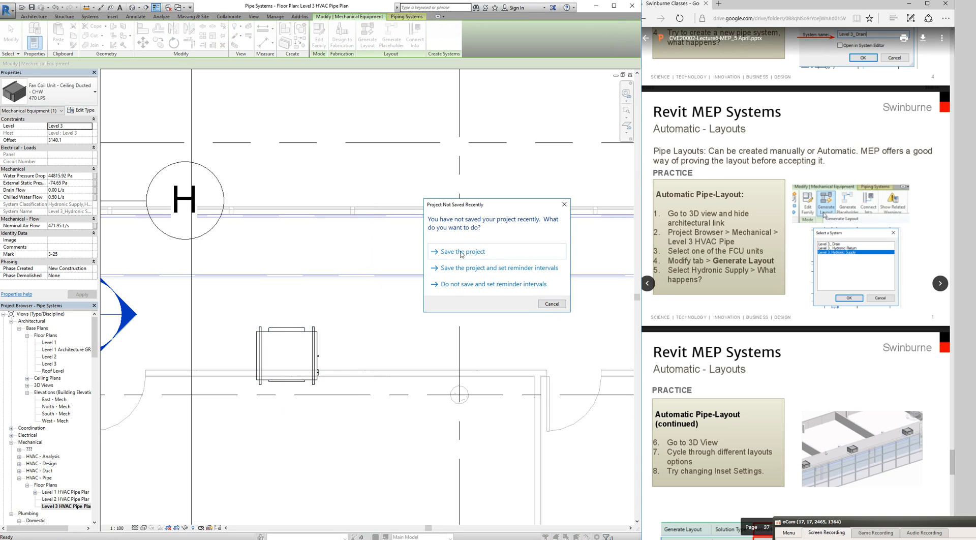
left_click(556, 304)
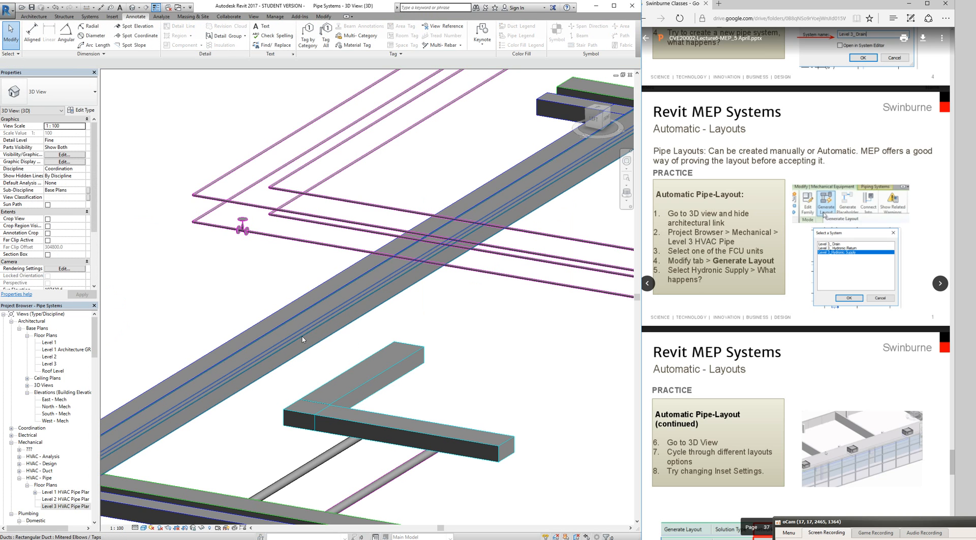
middle_click_drag(303, 340, 289, 336, "shift")
scroll(289, 337, "down", 4)
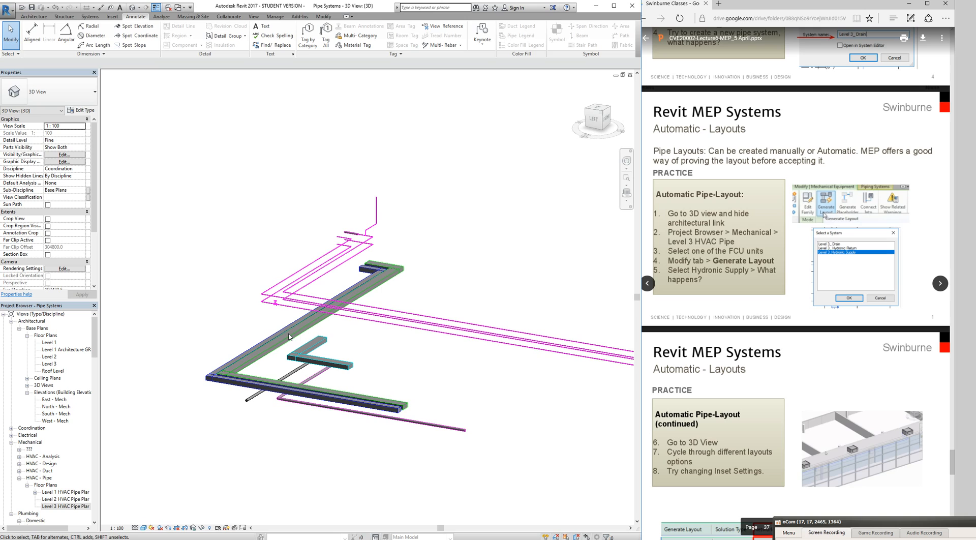
middle_click_drag(522, 366, 523, 367)
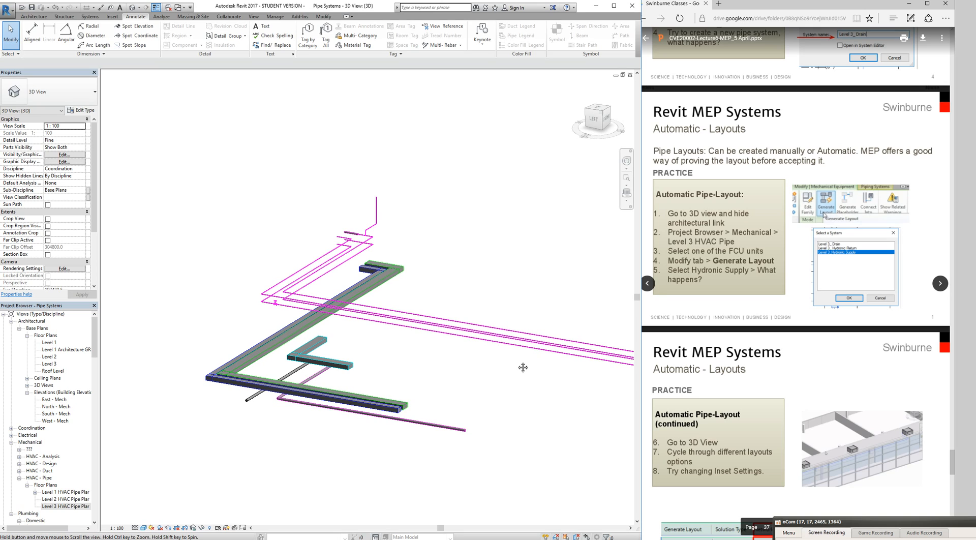
scroll(328, 351, "up", 3)
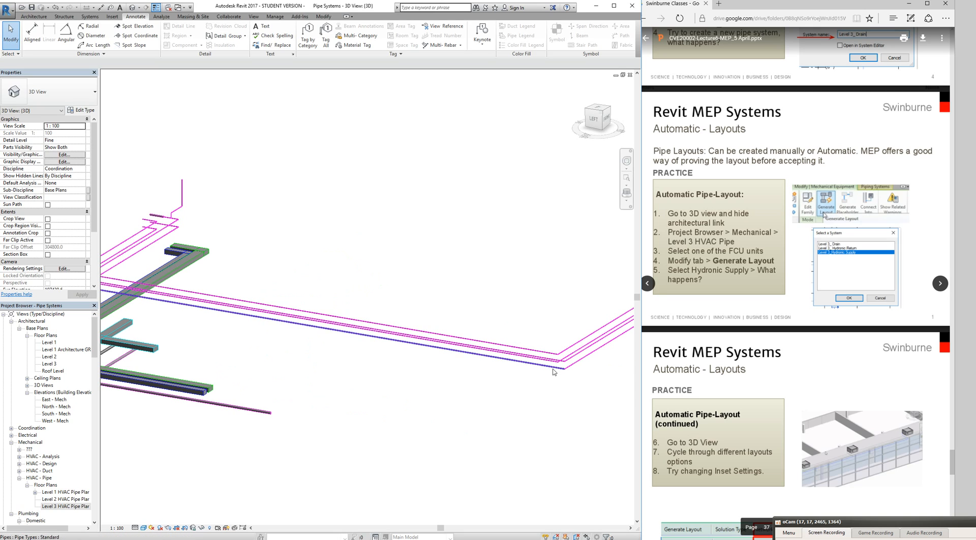
scroll(459, 403, "up", 3)
scroll(459, 403, "down", 1)
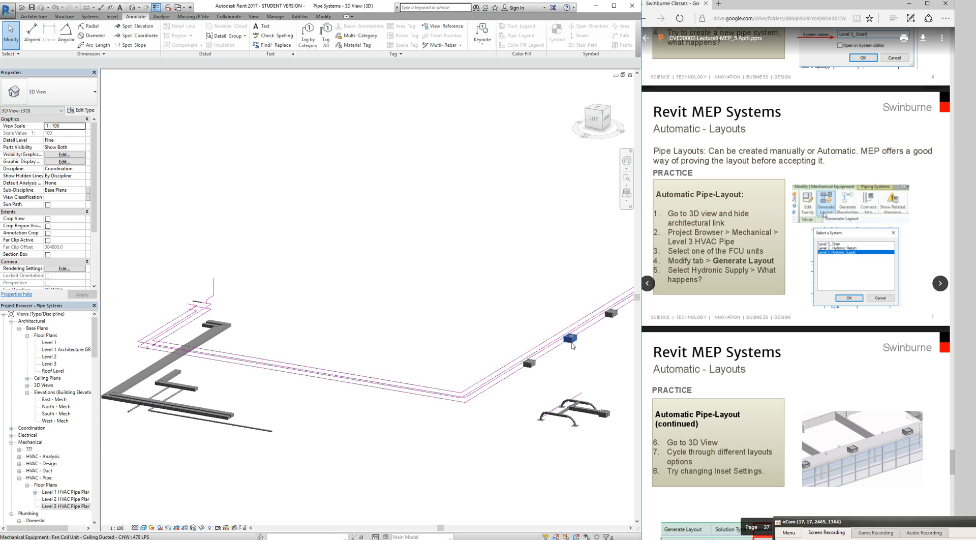
scroll(571, 357, "up", 1)
scroll(565, 353, "up", 2)
scroll(457, 390, "up", 4)
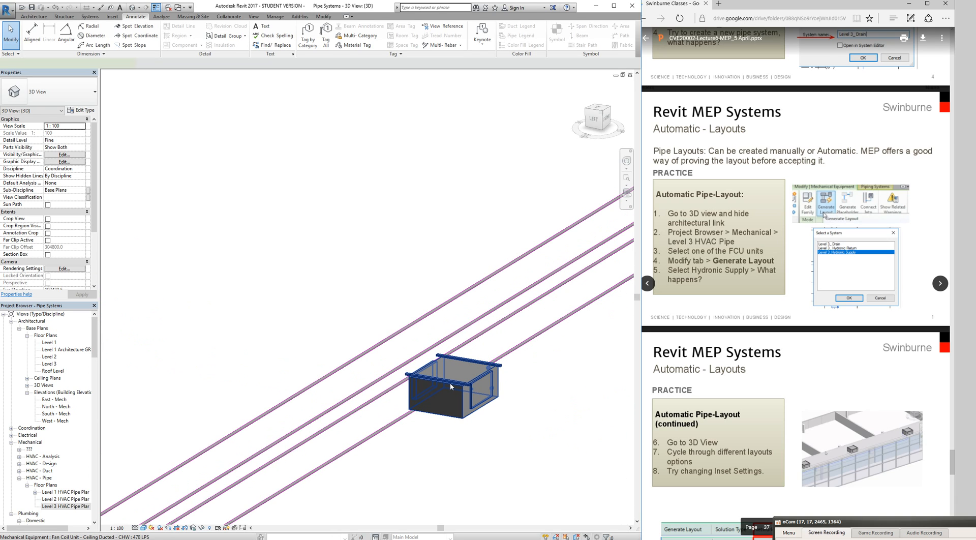
Start Generate Layout from the fan coil unit beside the pipe runs, using the Level 3_Hydronic Supply system.
left_click(450, 383)
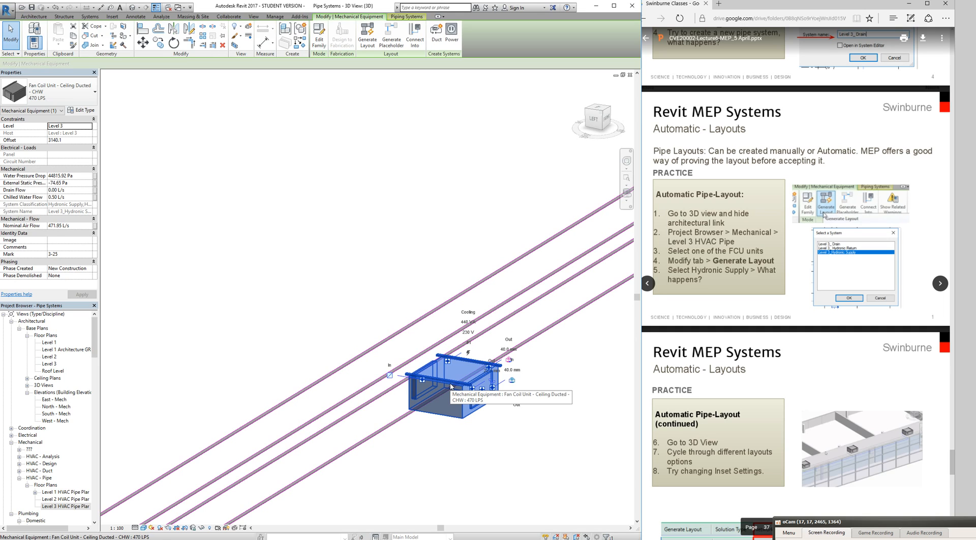
scroll(217, 374, "down", 1)
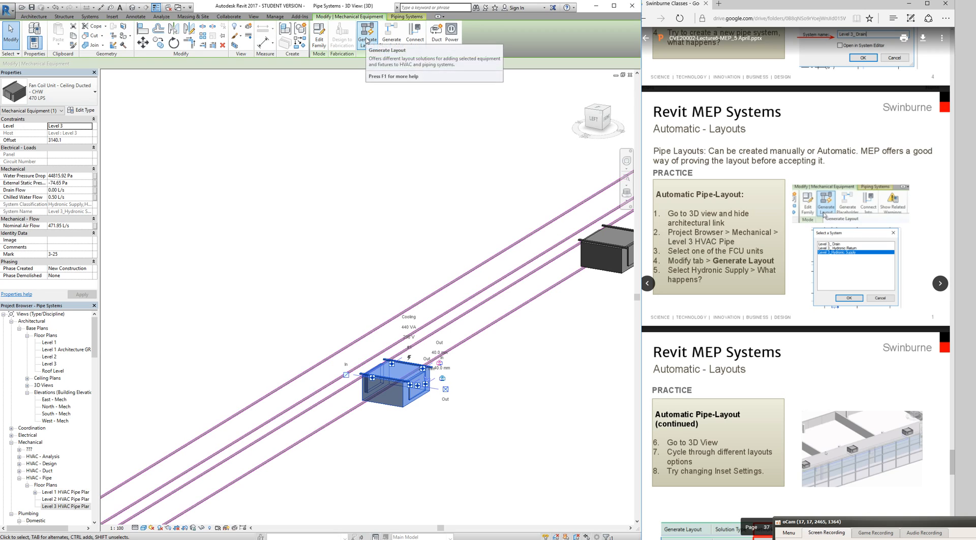
left_click(367, 41)
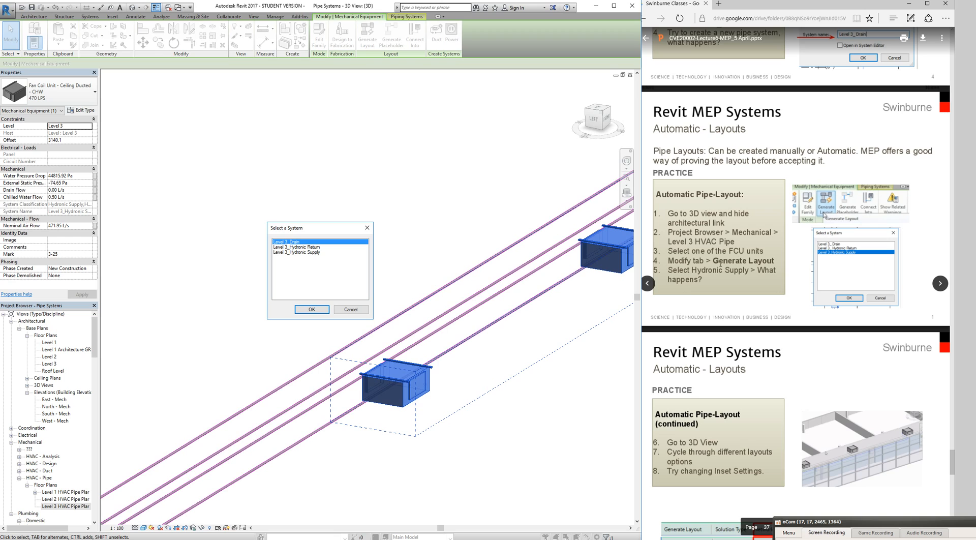
left_click(278, 253)
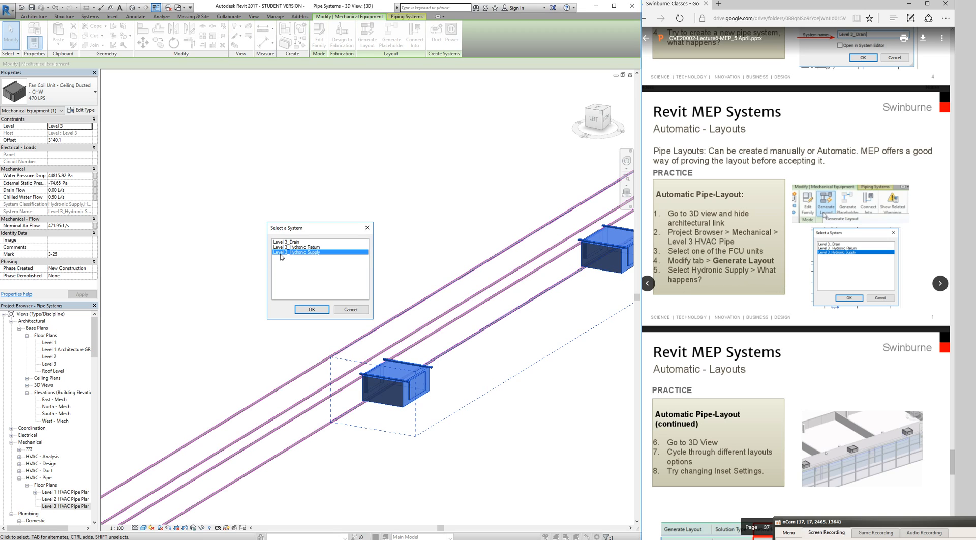
left_click(308, 310)
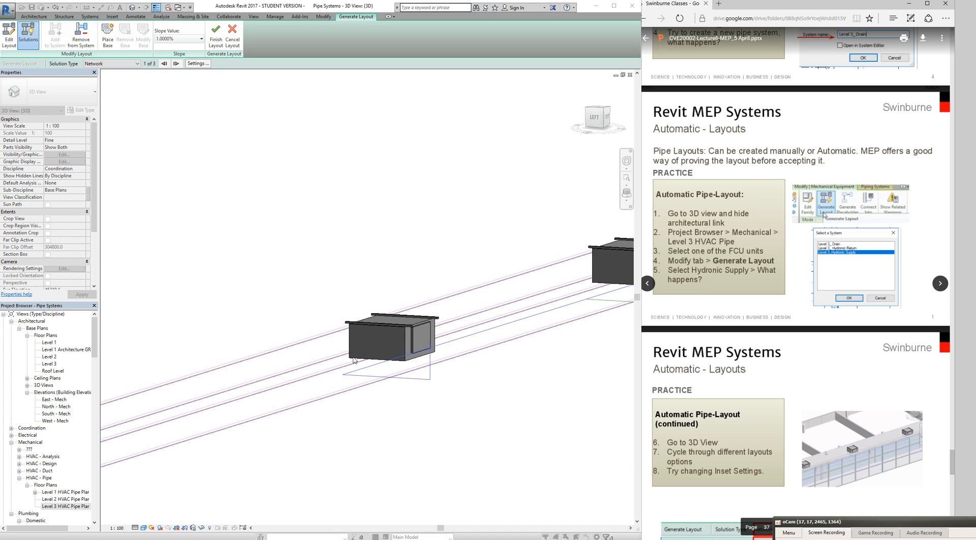
Examine the proposed Network layout along the row of fan coil units and read the handout's continued Automatic Pipe-Layout instructions.
scroll(248, 359, "down", 3)
scroll(275, 351, "down", 1)
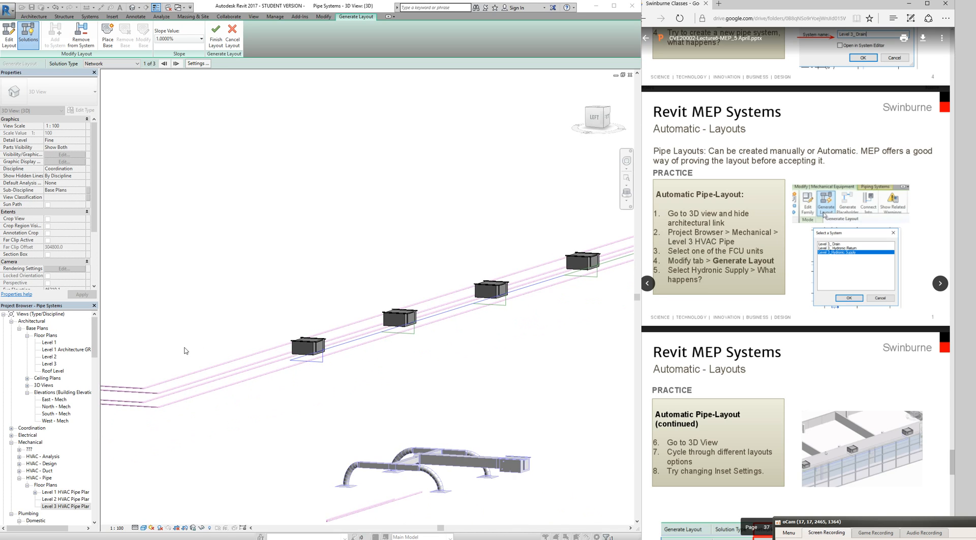
scroll(178, 349, "down", 1)
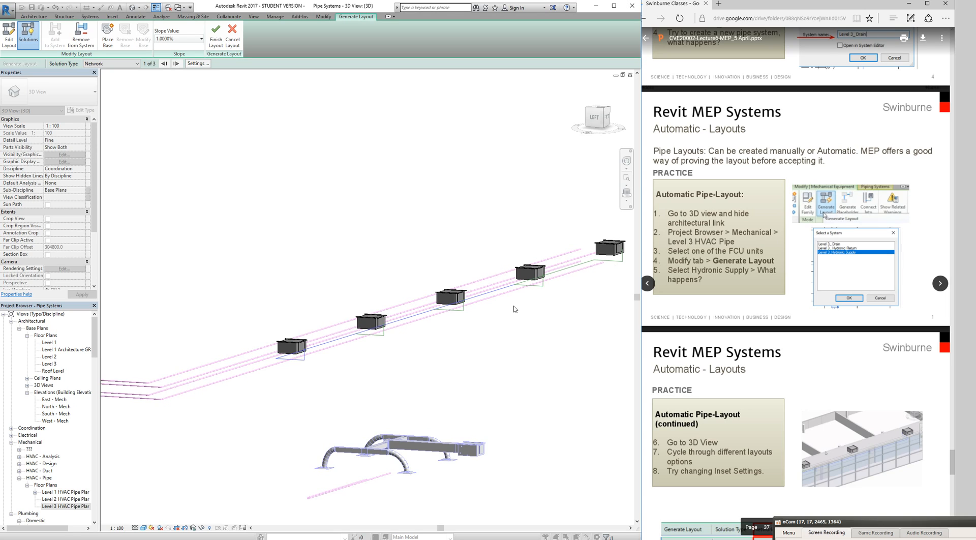
middle_click_drag(480, 316, 397, 307)
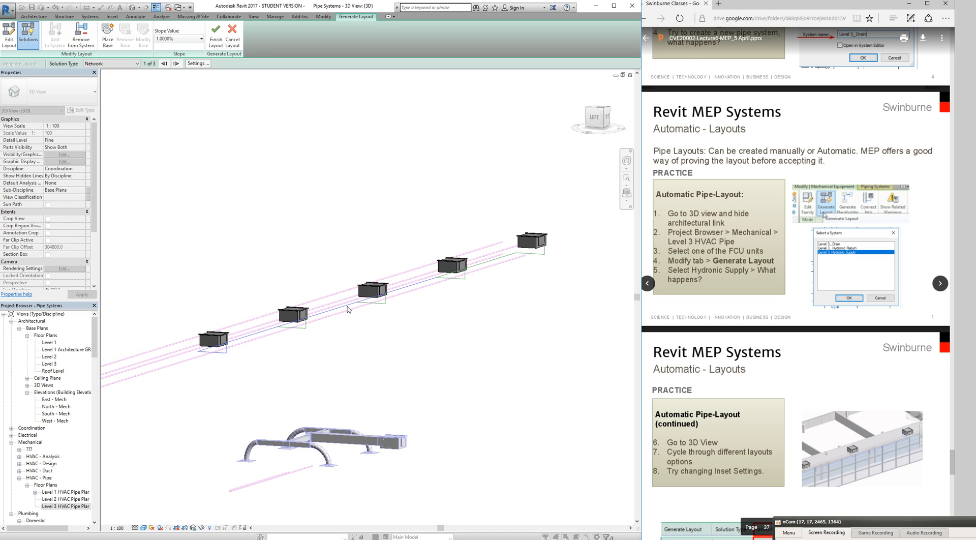
scroll(348, 309, "up", 2)
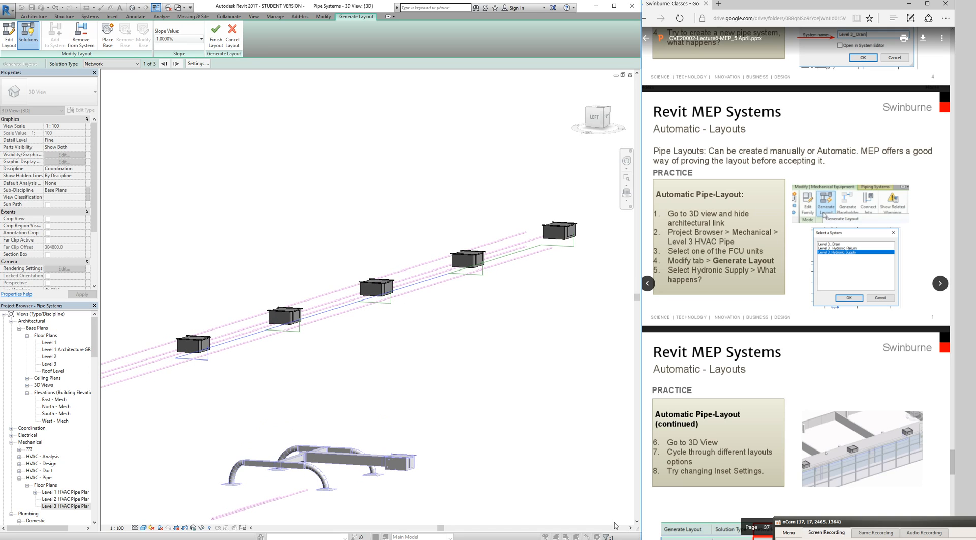
scroll(696, 452, "up", 2)
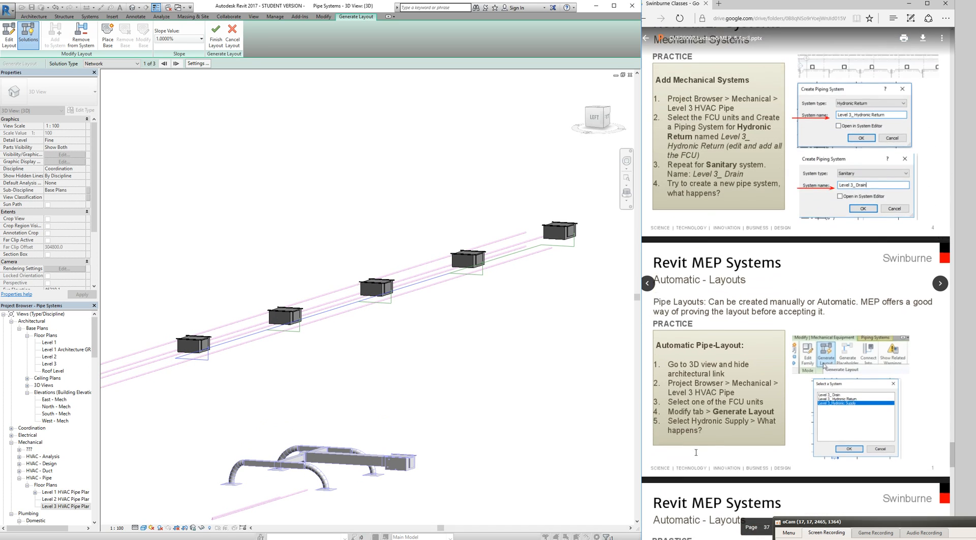
scroll(681, 407, "down", 15)
scroll(669, 373, "up", 5)
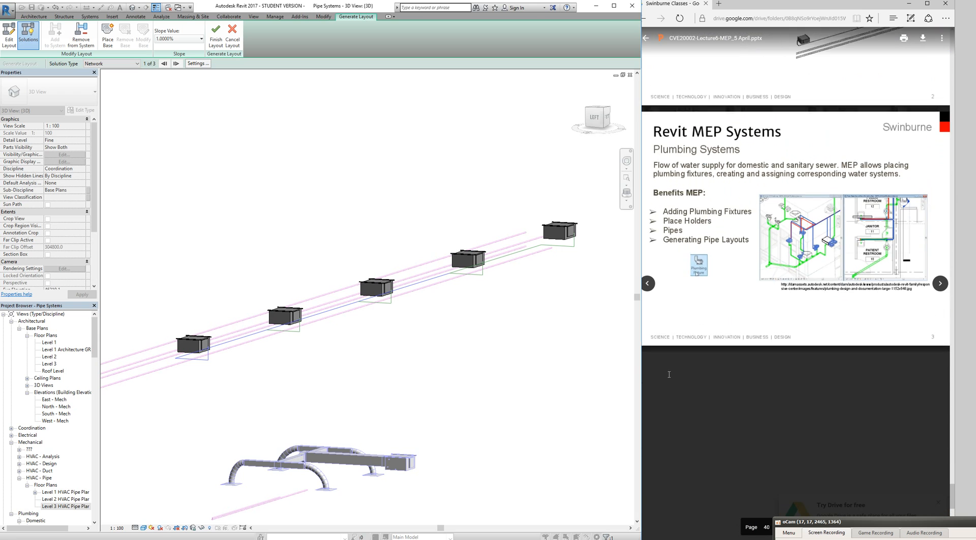
scroll(684, 263, "up", 10)
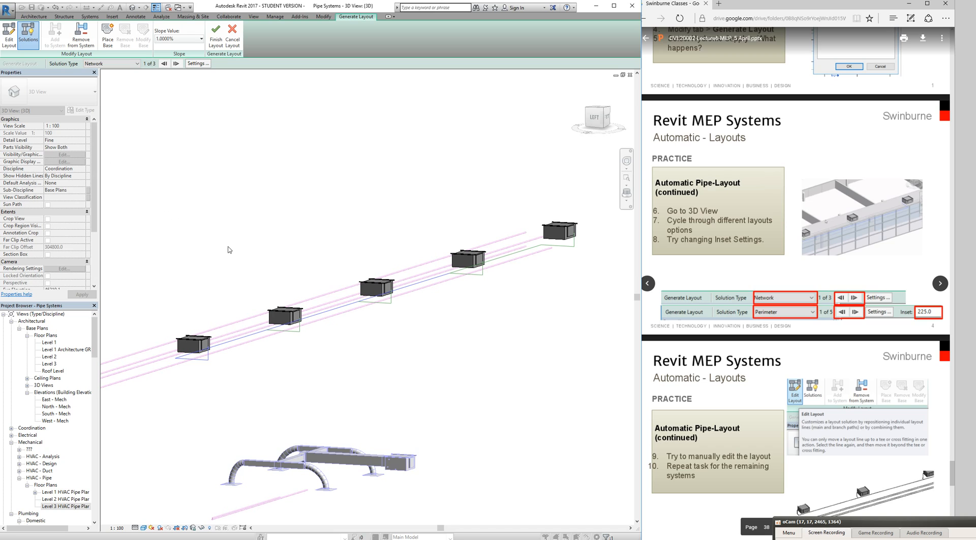
Cycle through the Network layout solutions for the hydronic supply piping, returning to the first one.
scroll(226, 260, "down", 1)
scroll(208, 296, "up", 1)
scroll(209, 295, "up", 1)
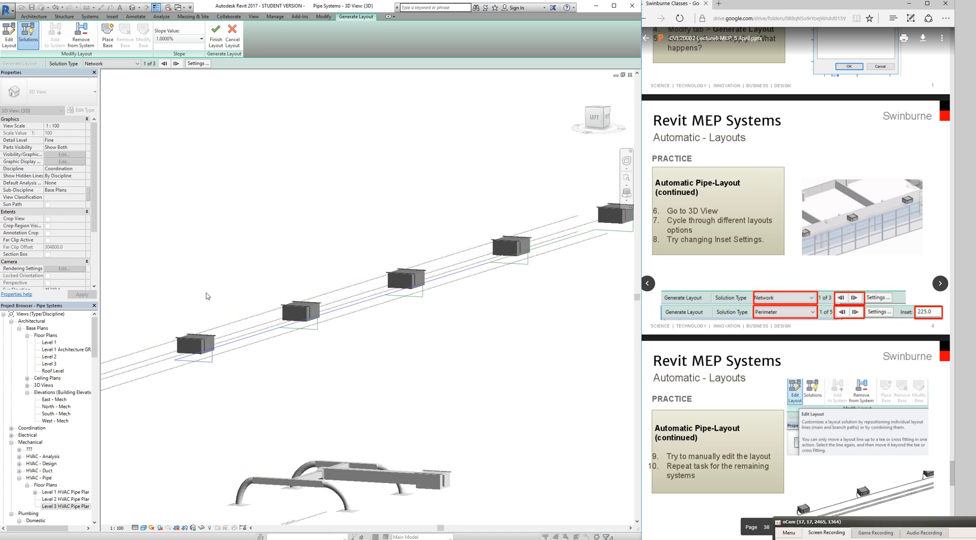
left_click(176, 64)
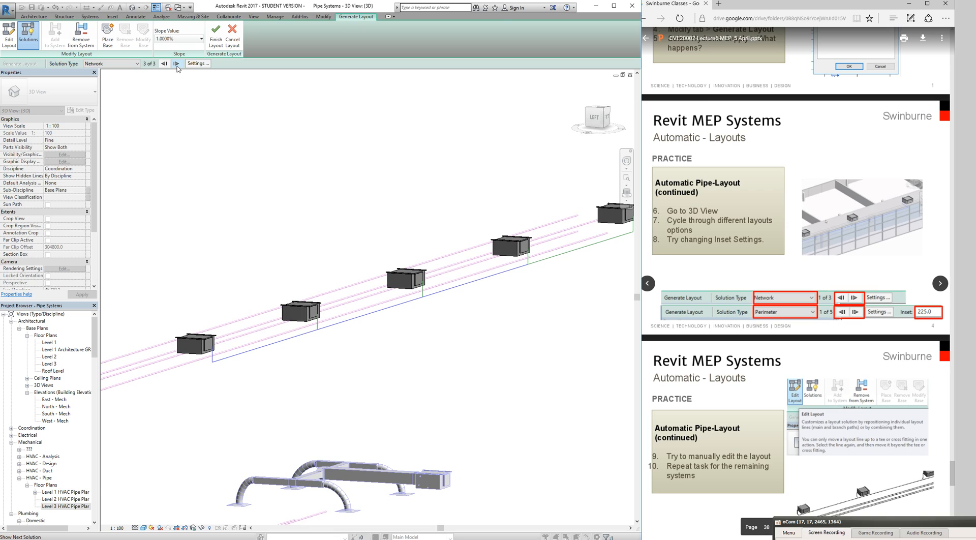
left_click(177, 63)
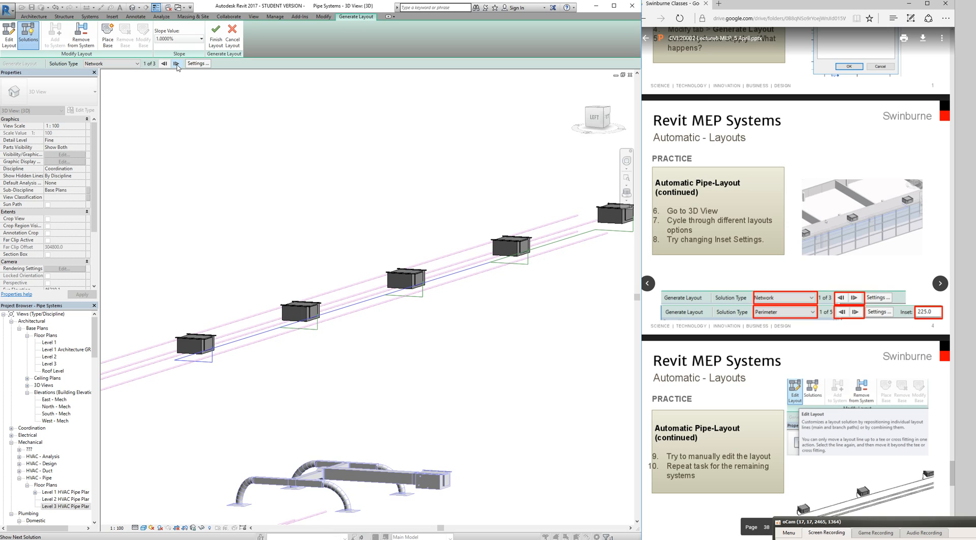
left_click(177, 63)
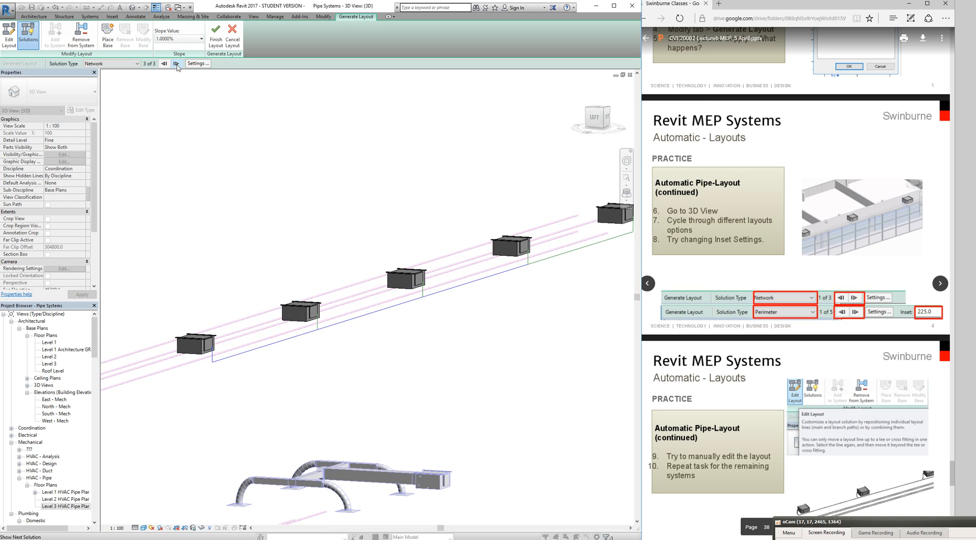
left_click(177, 63)
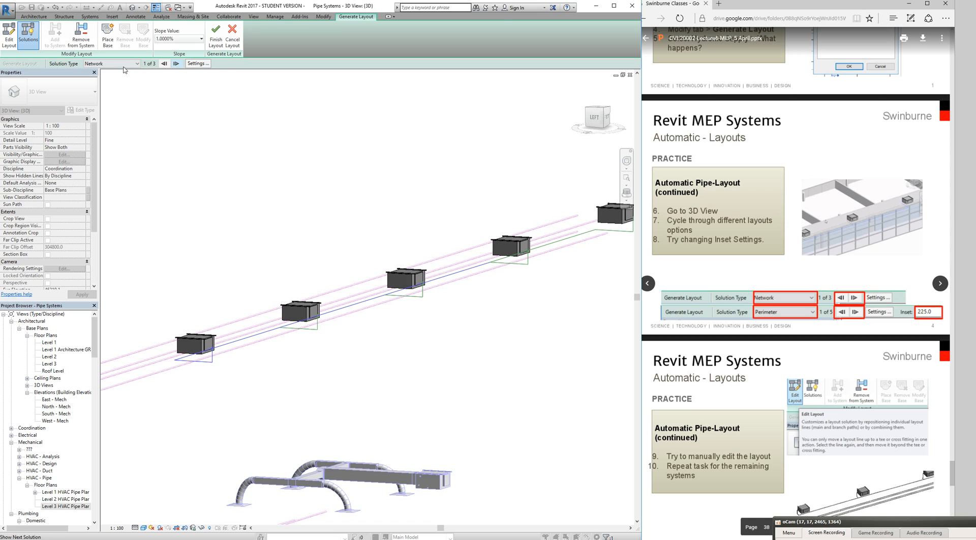
Change the layout's solution type to Perimeter and advance to the third of its solutions.
left_click(104, 64)
left_click(101, 77)
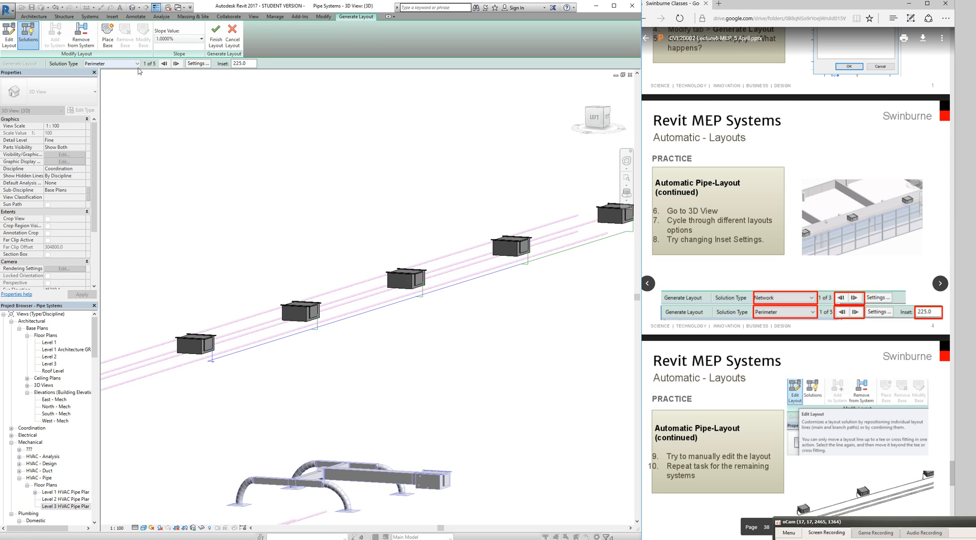
left_click(176, 64)
left_click(176, 64)
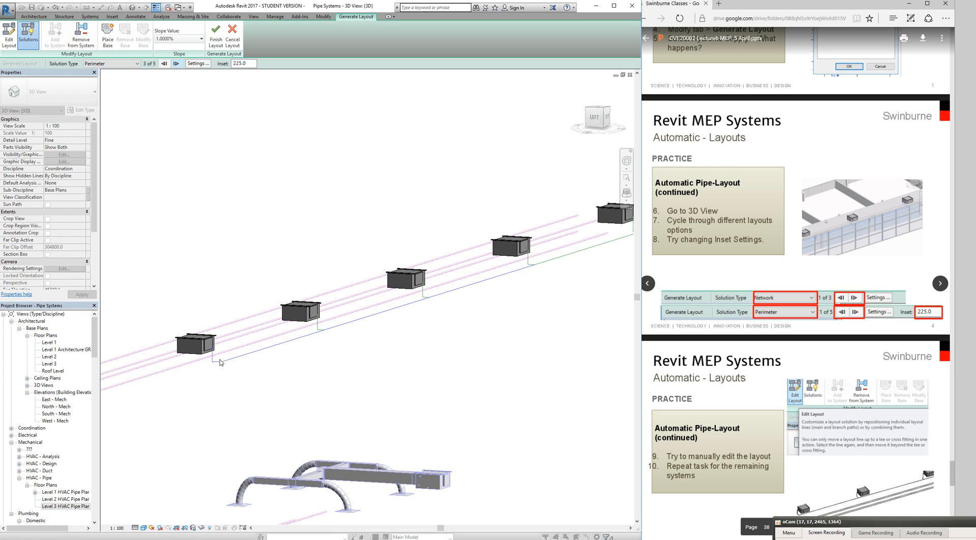
Examine the Perimeter layout's drop and branch line up close at the first fan coil unit.
scroll(219, 363, "up", 5)
scroll(198, 366, "up", 2)
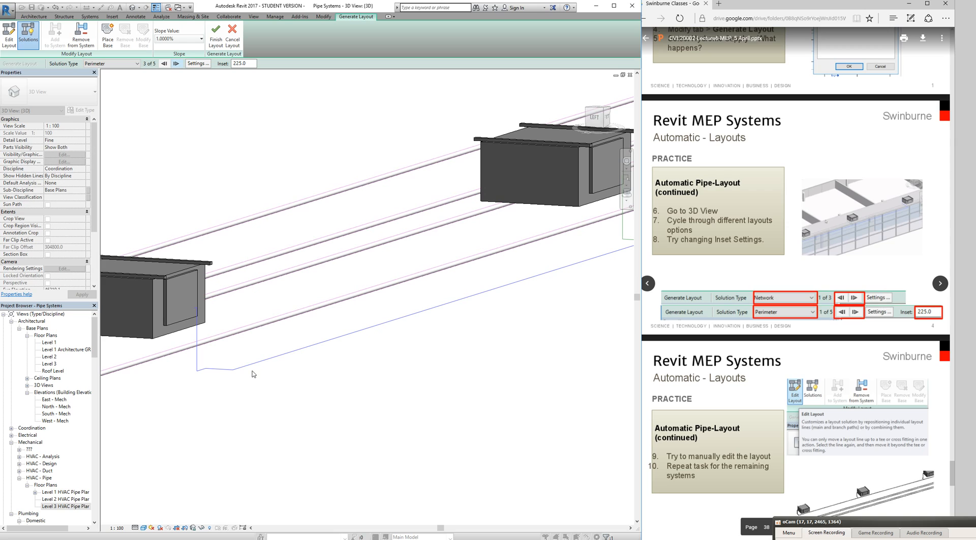
scroll(197, 375, "up", 3)
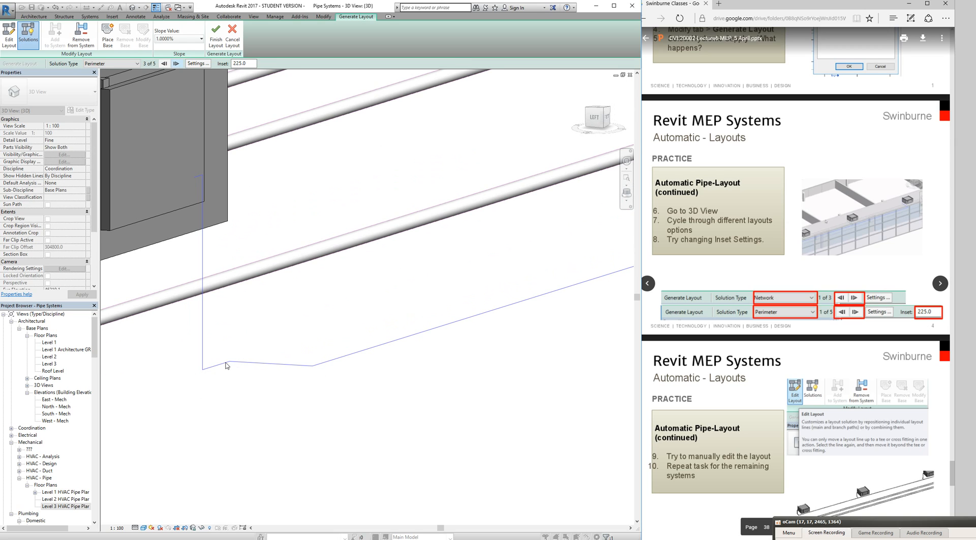
scroll(230, 367, "down", 4)
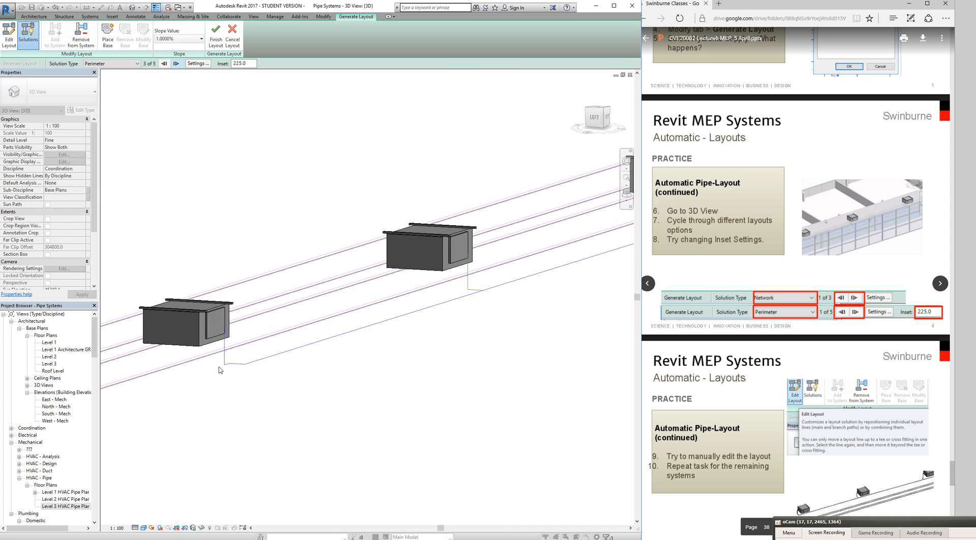
scroll(220, 369, "down", 3)
scroll(228, 368, "up", 4)
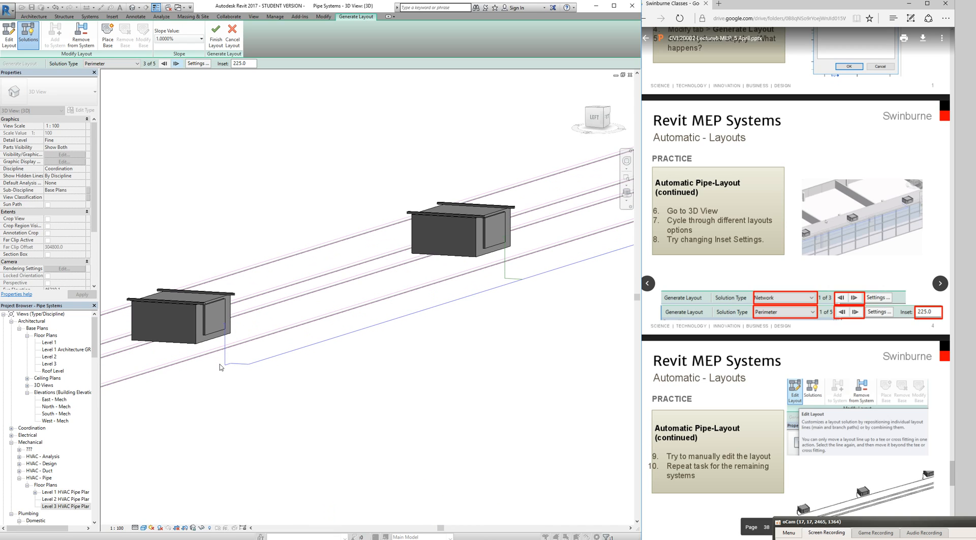
scroll(224, 368, "up", 3)
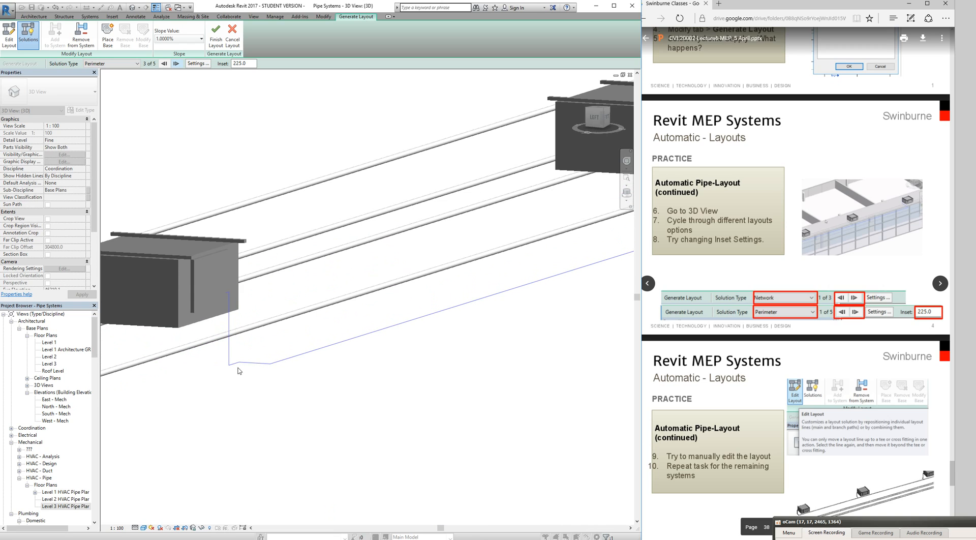
scroll(229, 364, "up", 1)
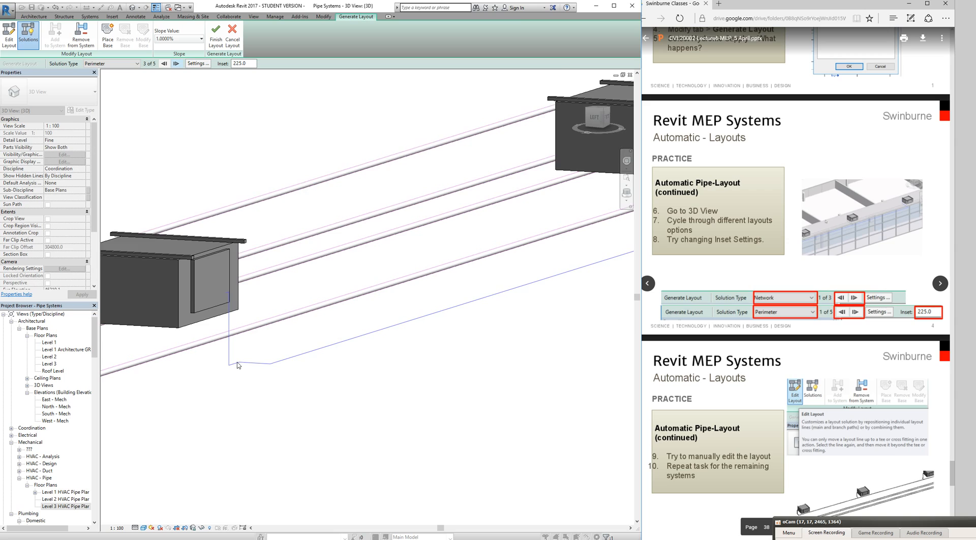
scroll(238, 364, "up", 1)
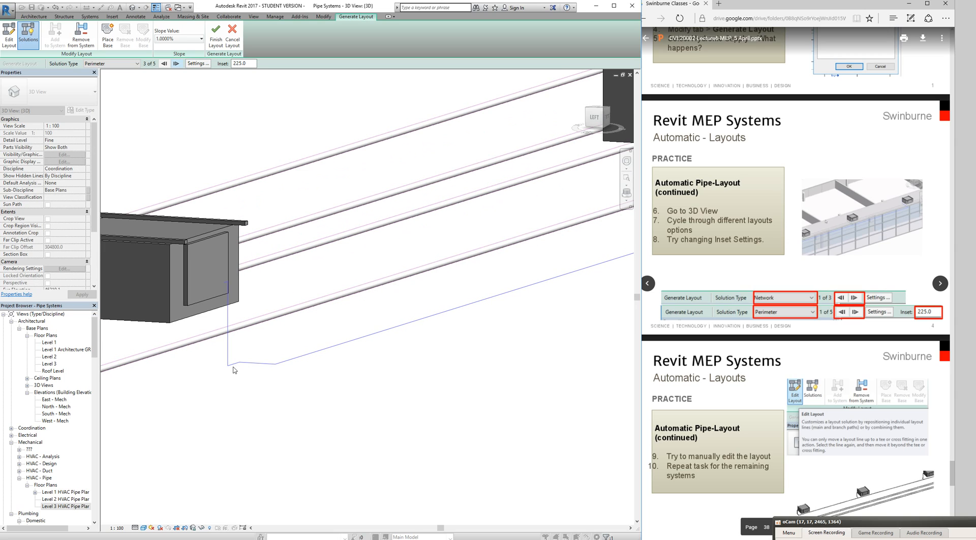
scroll(234, 369, "down", 4)
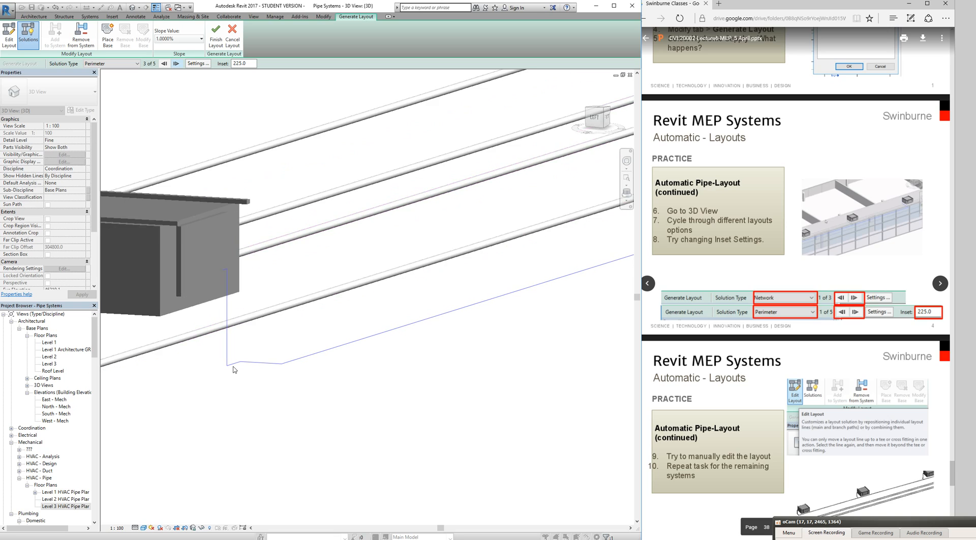
scroll(232, 362, "up", 1)
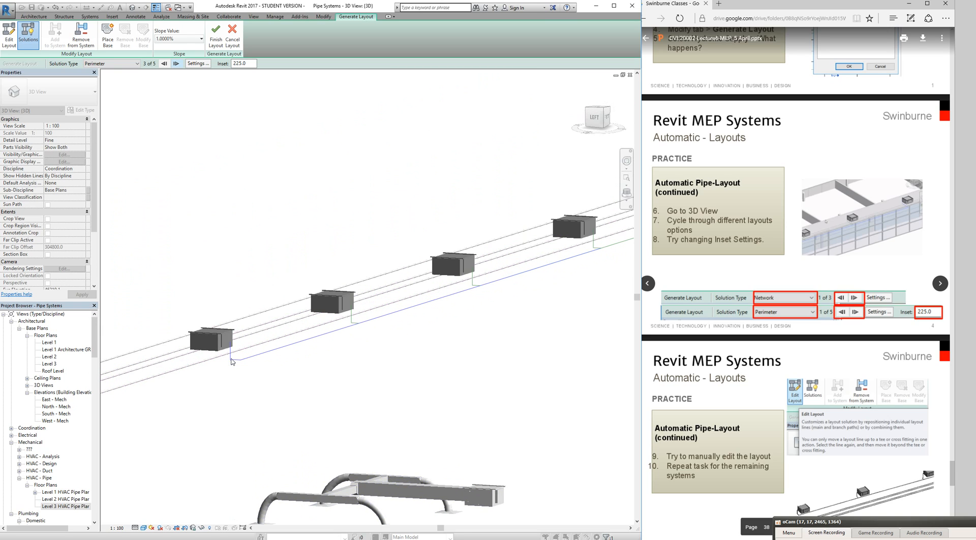
Switch the solution type to Intersections and inspect its pipe route below the fan coil units.
left_click(110, 63)
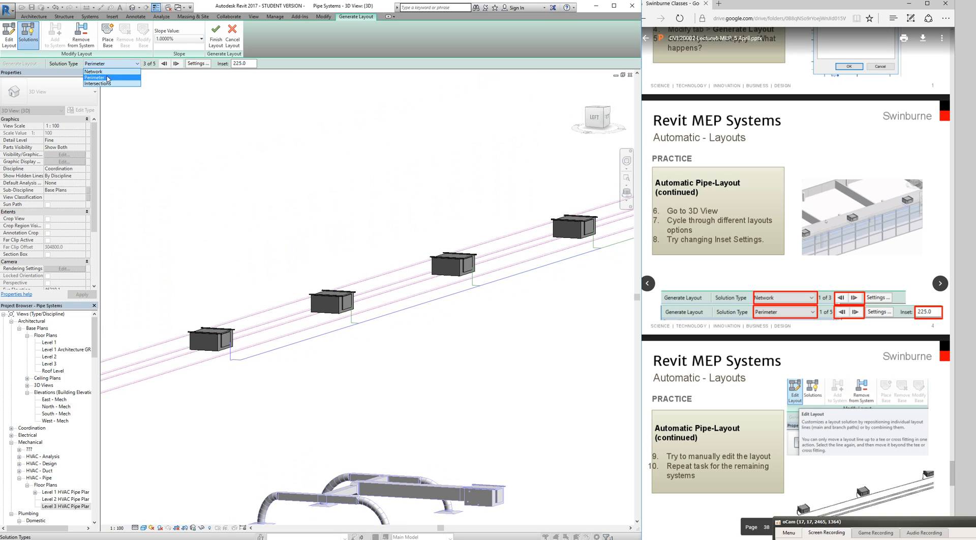
left_click(110, 83)
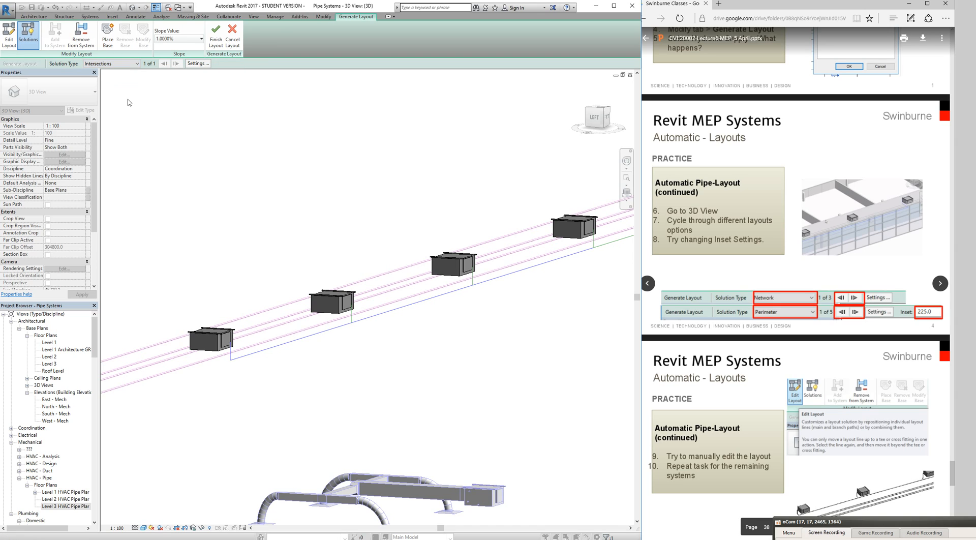
scroll(398, 333, "up", 2)
scroll(482, 301, "up", 1)
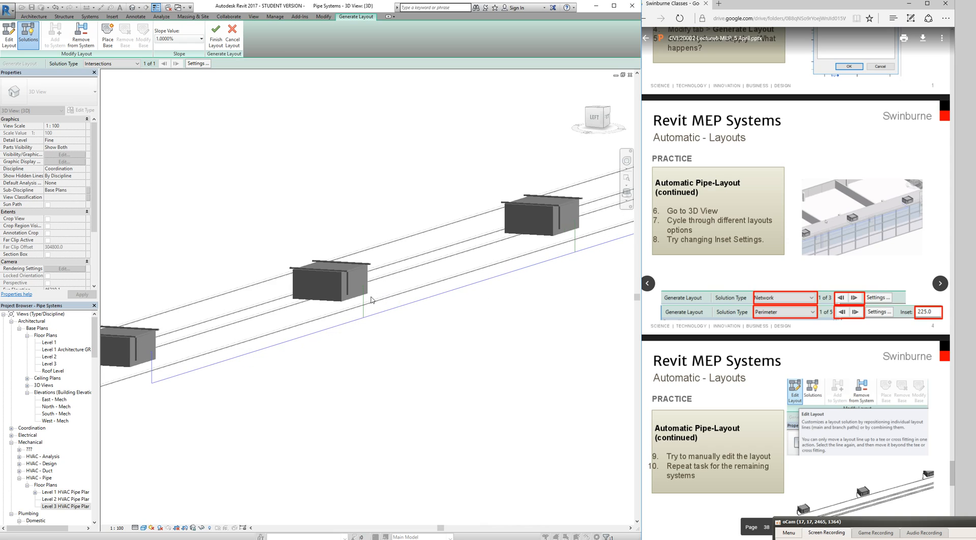
scroll(347, 272, "down", 2)
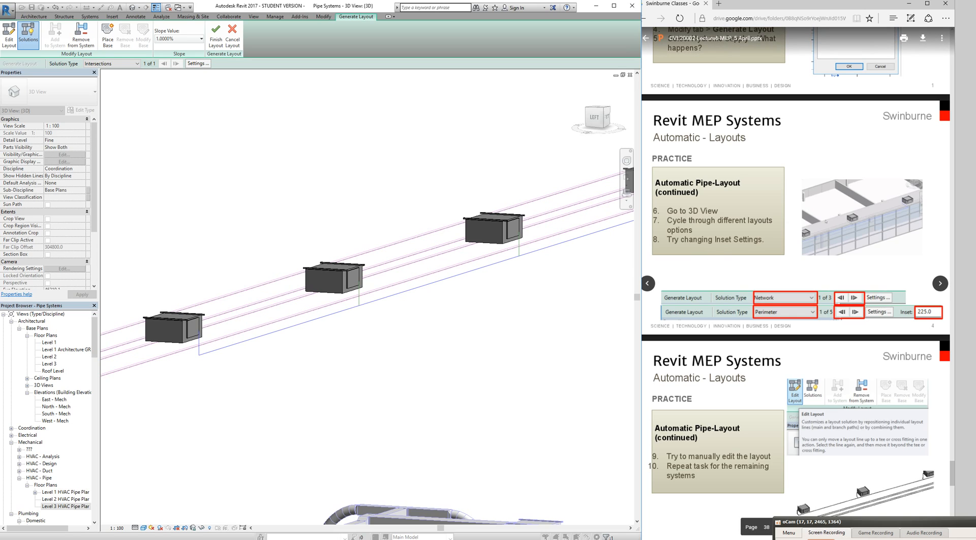
Return the solution type to Perimeter, set the inset to 250, and advance to the second solution.
left_click(109, 63)
left_click(105, 76)
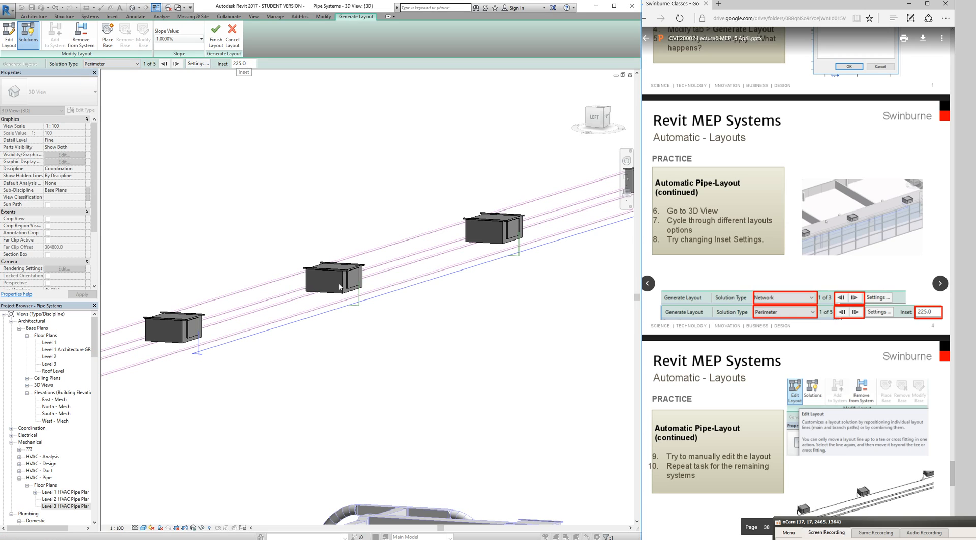
scroll(340, 286, "up", 1)
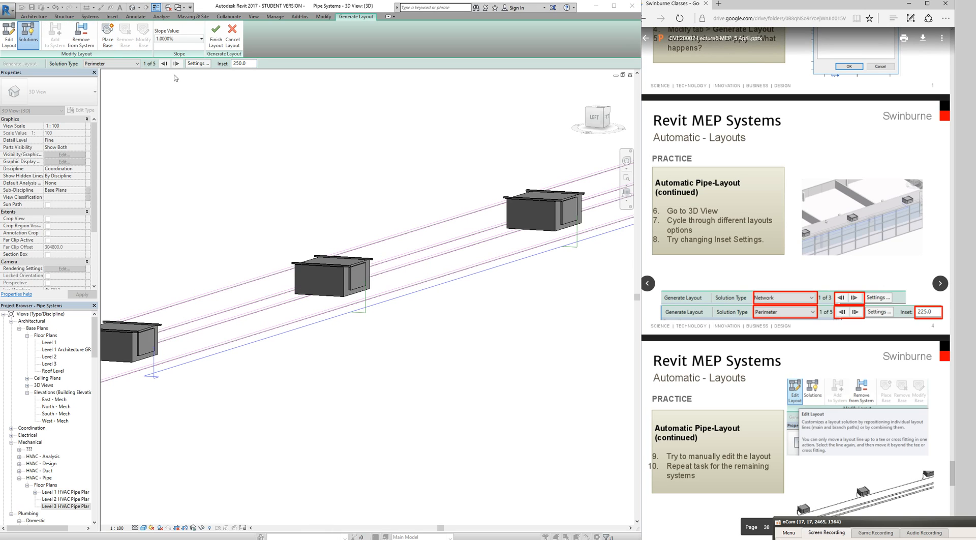
left_click(175, 66)
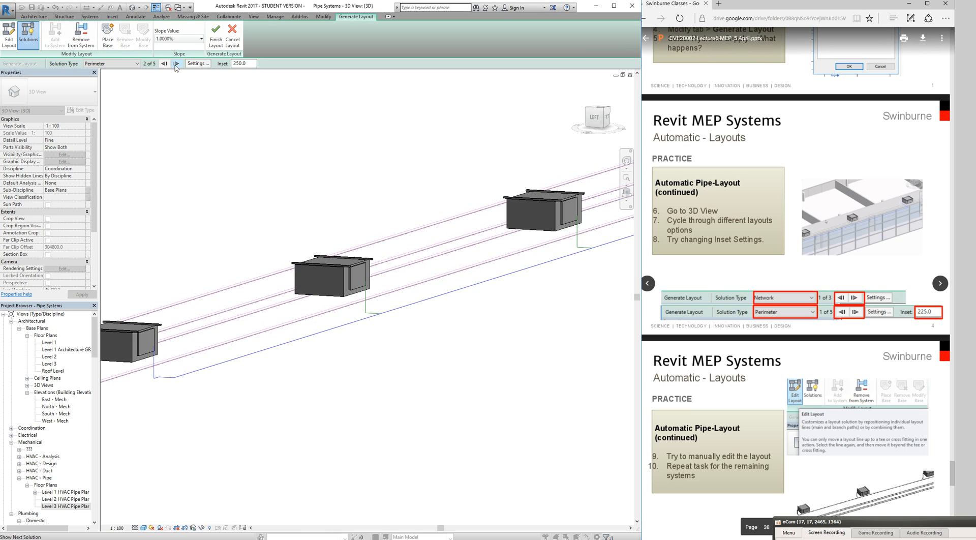
Set the Perimeter layout's inset to 500 and check the route below the fan coil units.
double_click(243, 64)
type("500")
key("Return")
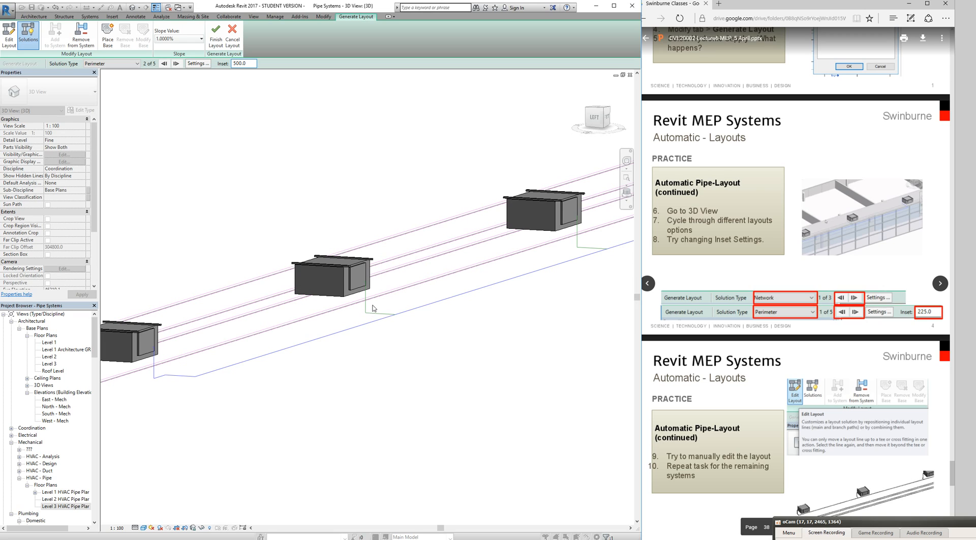
scroll(358, 300, "down", 2)
scroll(358, 300, "up", 1)
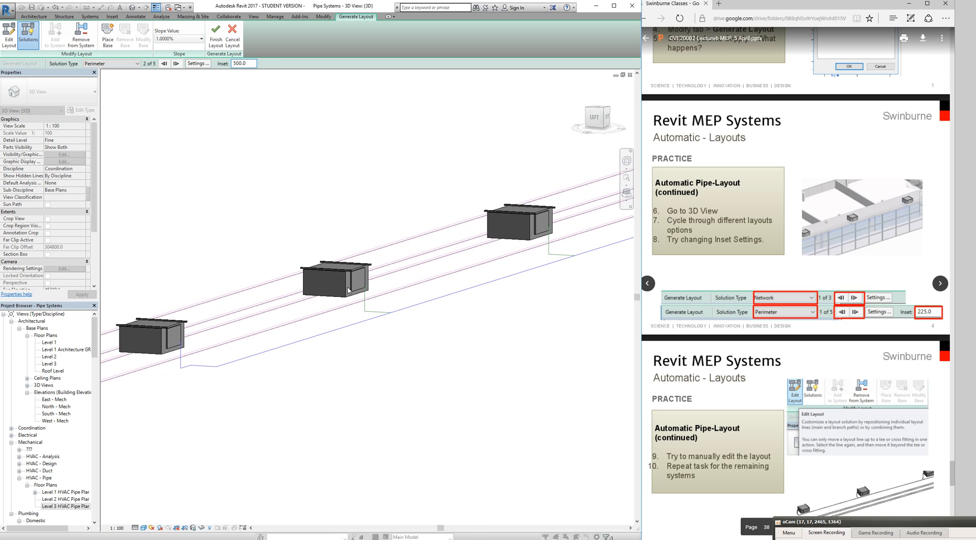
Read the lecture slide on manually editing the automatic pipe layout and repeating the task for the remaining systems.
left_click(736, 391)
scroll(722, 390, "down", 2)
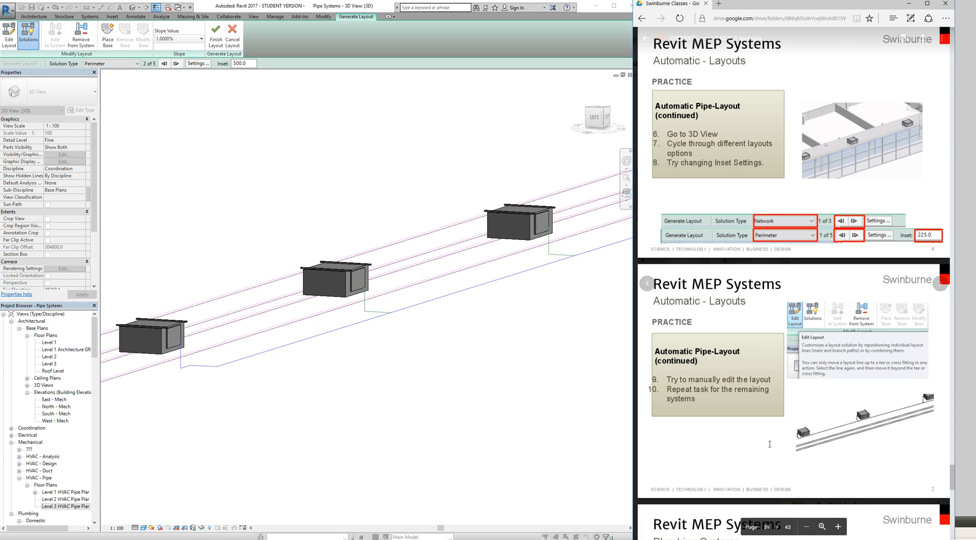
scroll(804, 509, "down", 2)
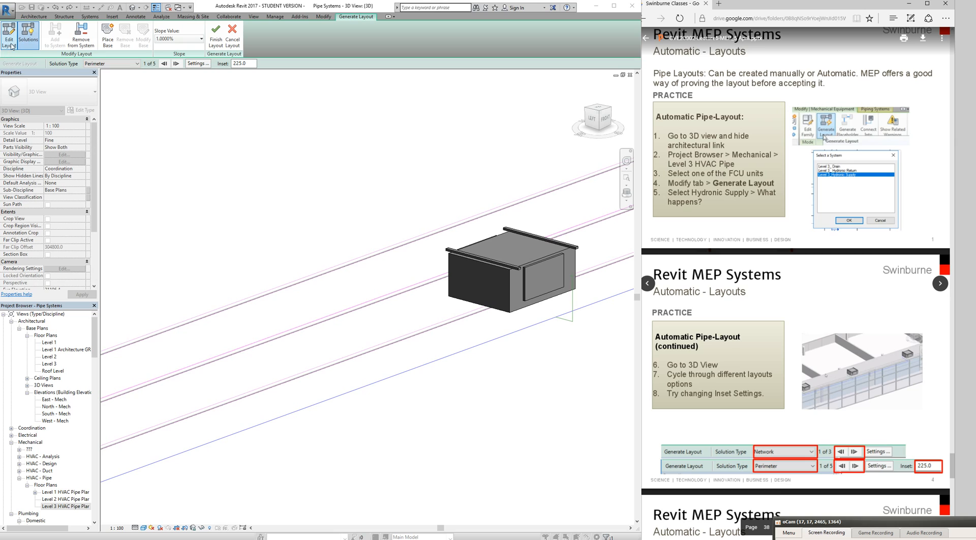
scroll(245, 200, "down", 1)
scroll(245, 199, "down", 1)
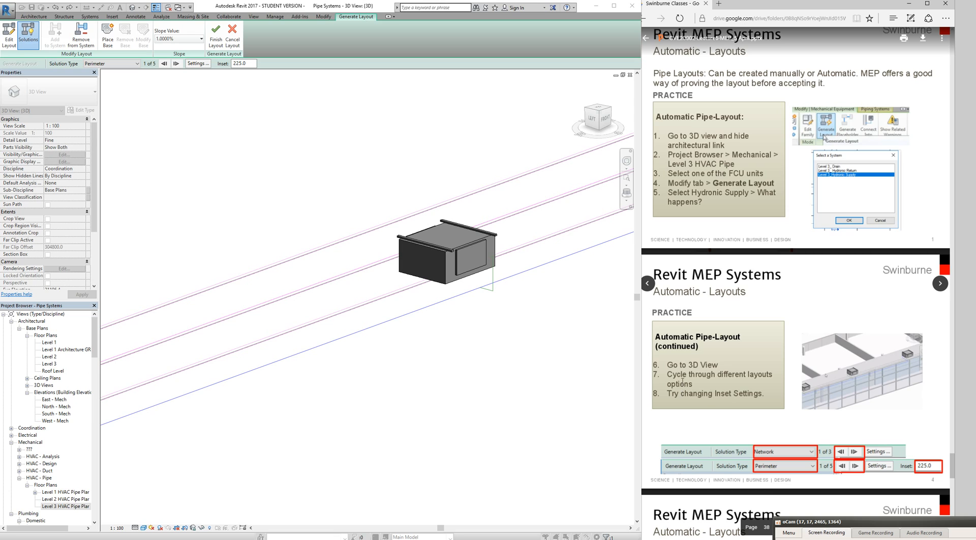
scroll(682, 381, "down", 5)
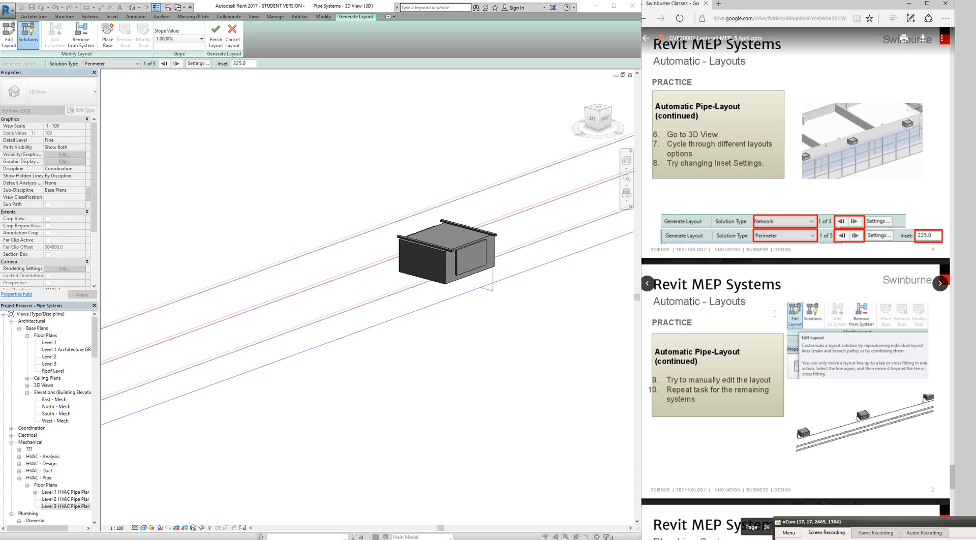
Edit the layout, overwriting the previous custom routing solution, and move one fan coil unit's vertical drop outward and the main line in line with it.
left_click(8, 34)
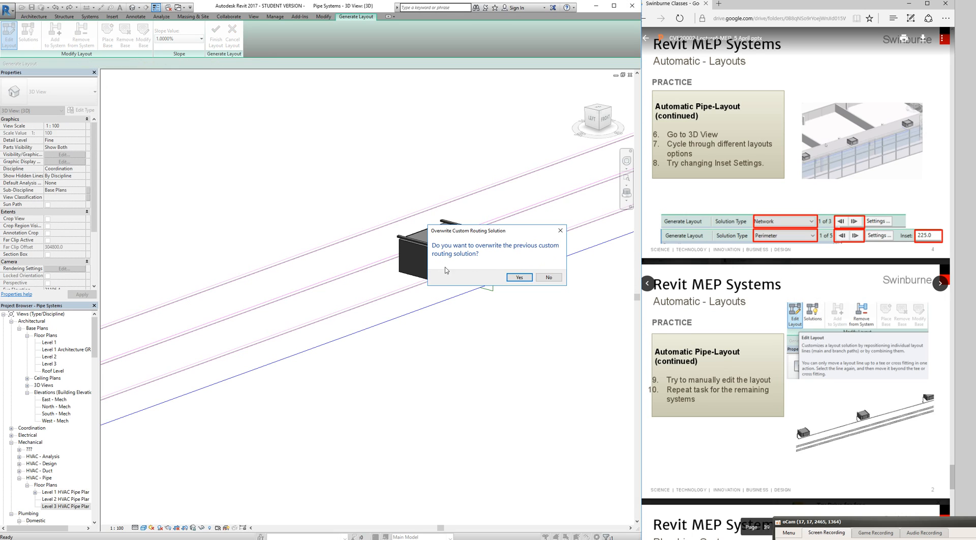
left_click(515, 278)
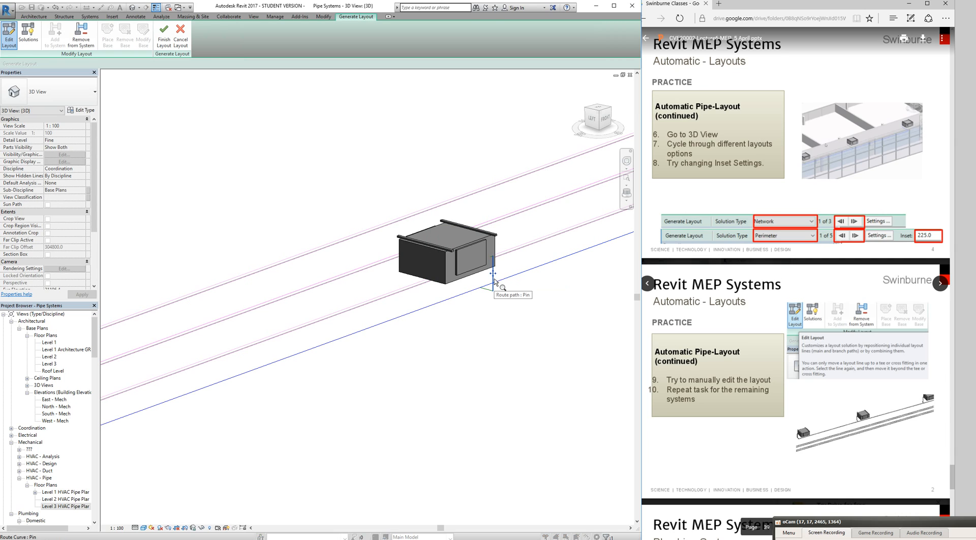
mouse_move(493, 274)
left_mouse_down()
mouse_move(523, 272)
mouse_move(509, 279)
left_mouse_up()
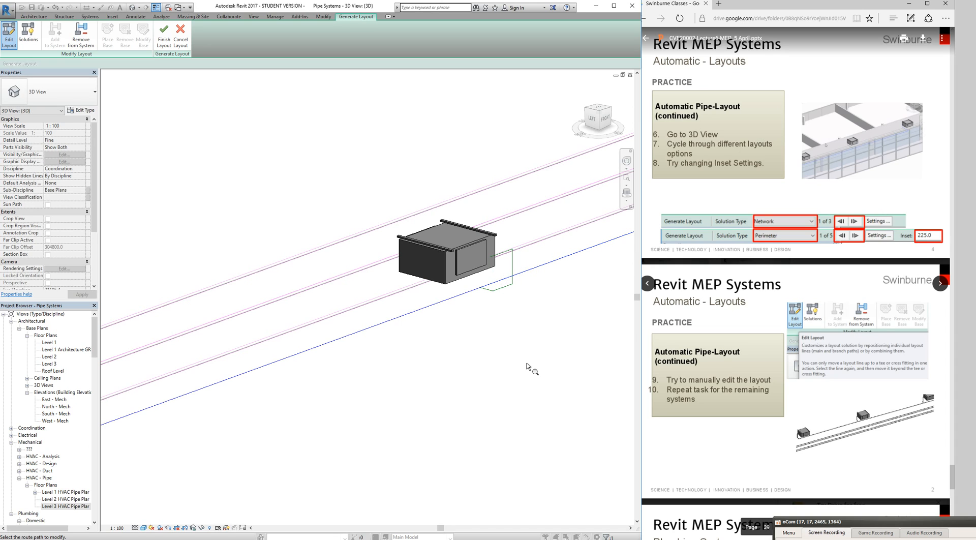
mouse_move(282, 360)
left_mouse_down()
mouse_move(291, 371)
mouse_move(289, 358)
left_mouse_up()
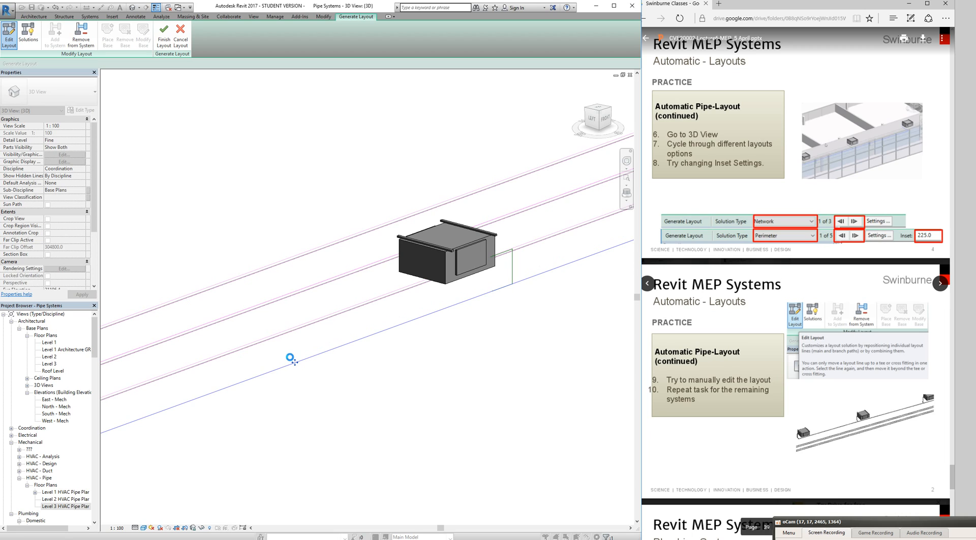
left_click(293, 362)
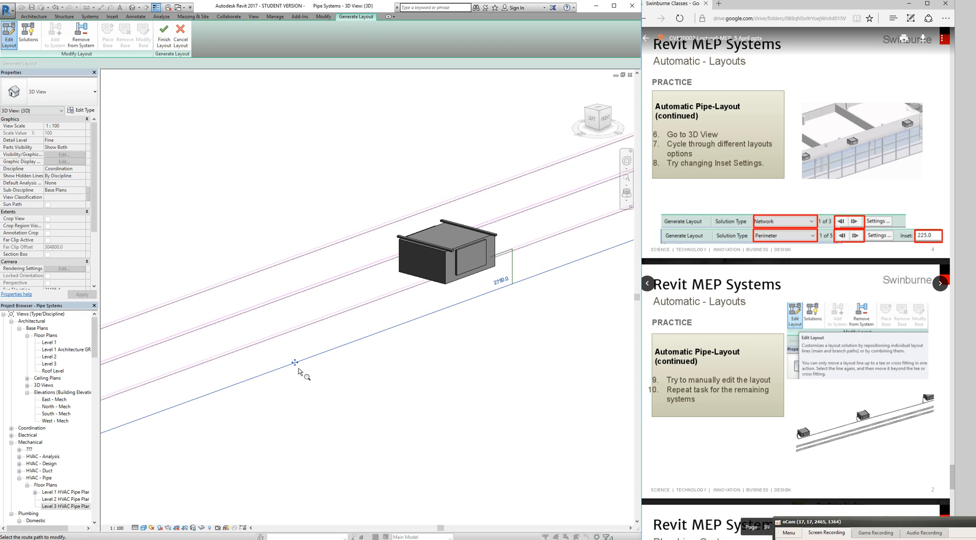
left_click(370, 390)
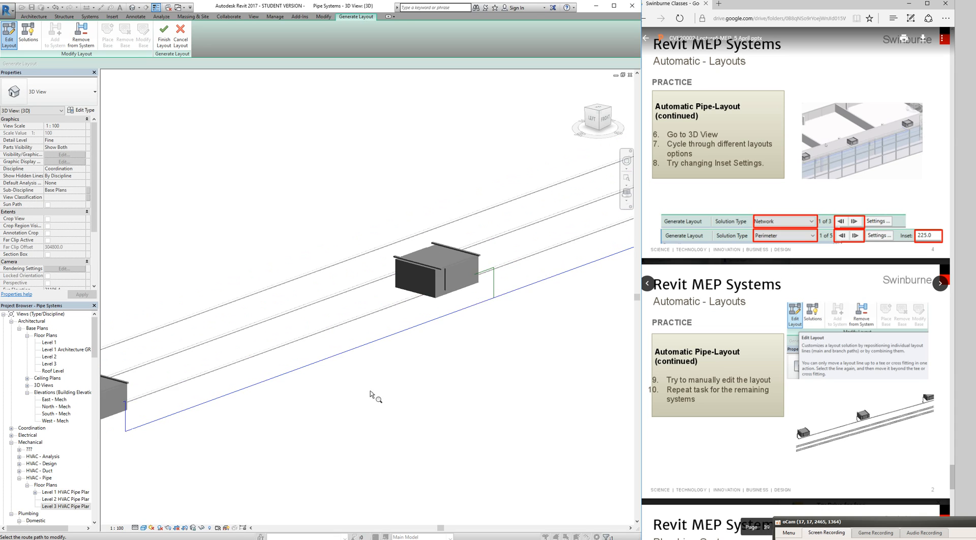
Check the edited route along the row of fan coil units and revert the manual route edits.
scroll(371, 390, "down", 3)
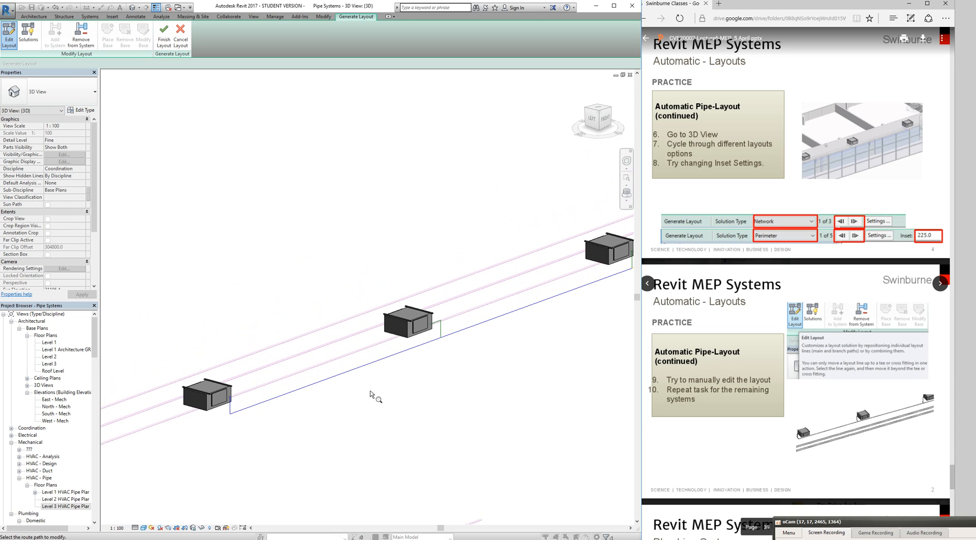
scroll(359, 394, "down", 2)
scroll(457, 355, "down", 2)
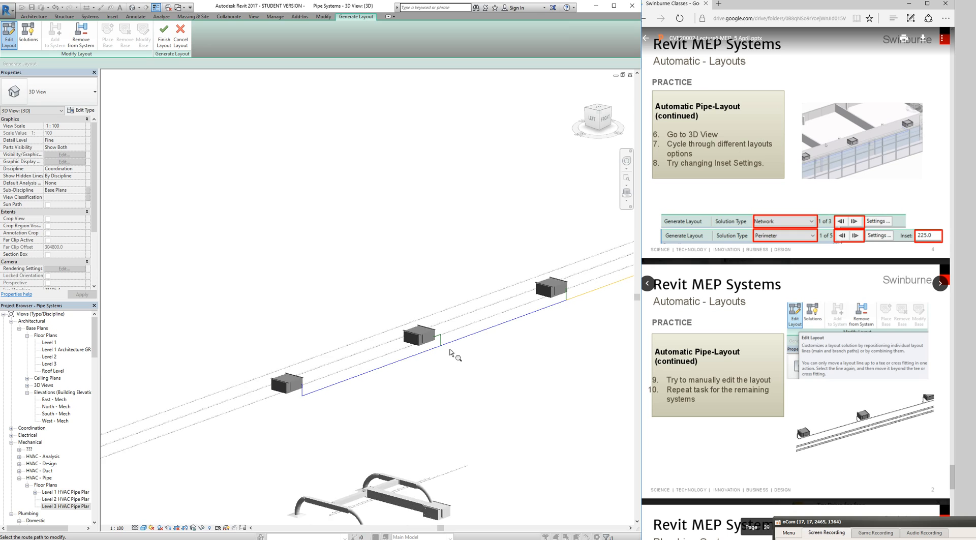
scroll(591, 331, "up", 3)
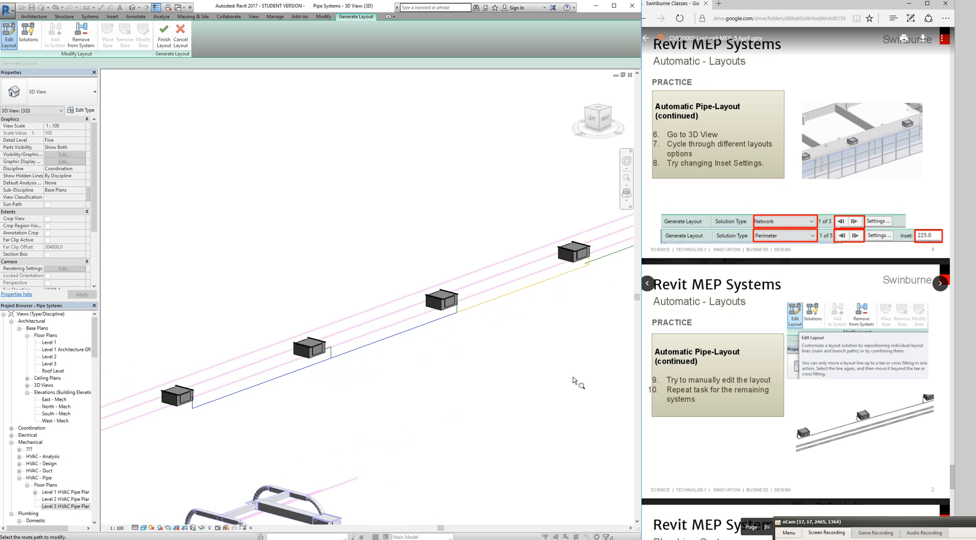
key("Escape")
scroll(572, 377, "up", 5)
key("Return")
scroll(440, 342, "down", 5)
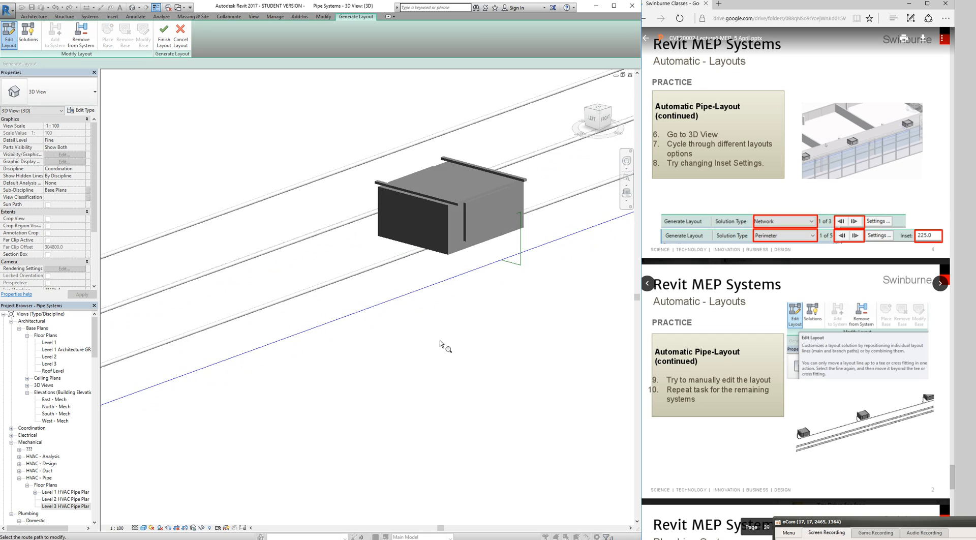
Check the remaining practice tasks on the lecture slide and finish the layout to generate the Hydronic Supply pipes.
left_click(748, 342)
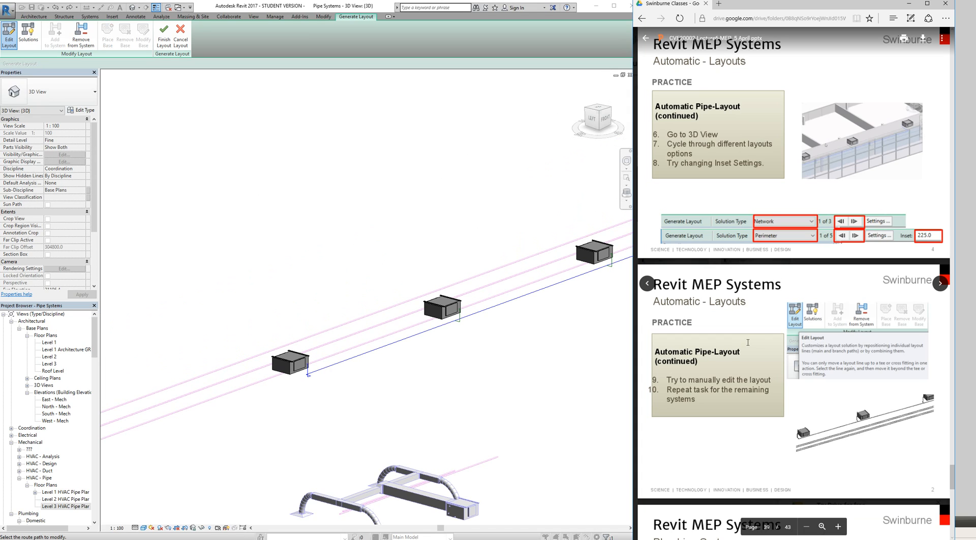
scroll(748, 342, "down", 6)
scroll(748, 342, "up", 5)
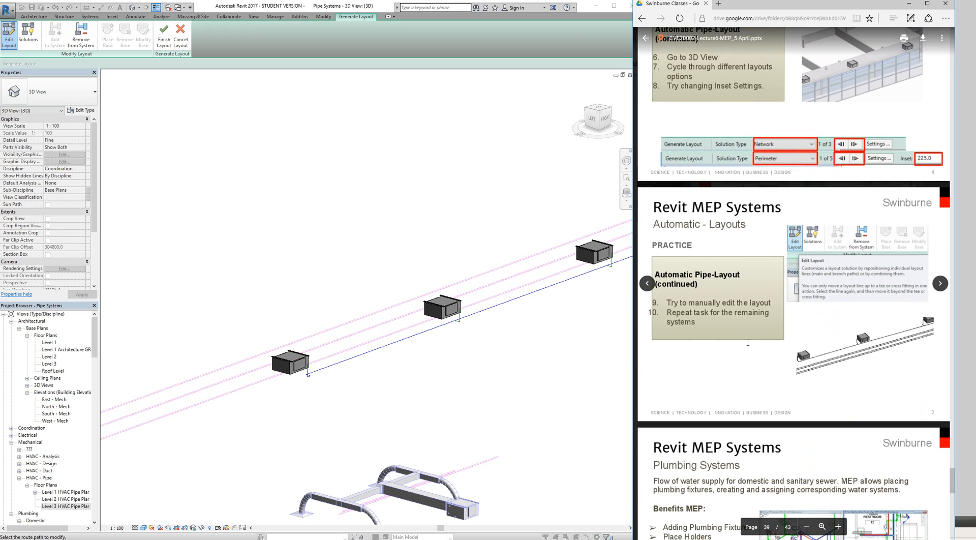
left_click(162, 37)
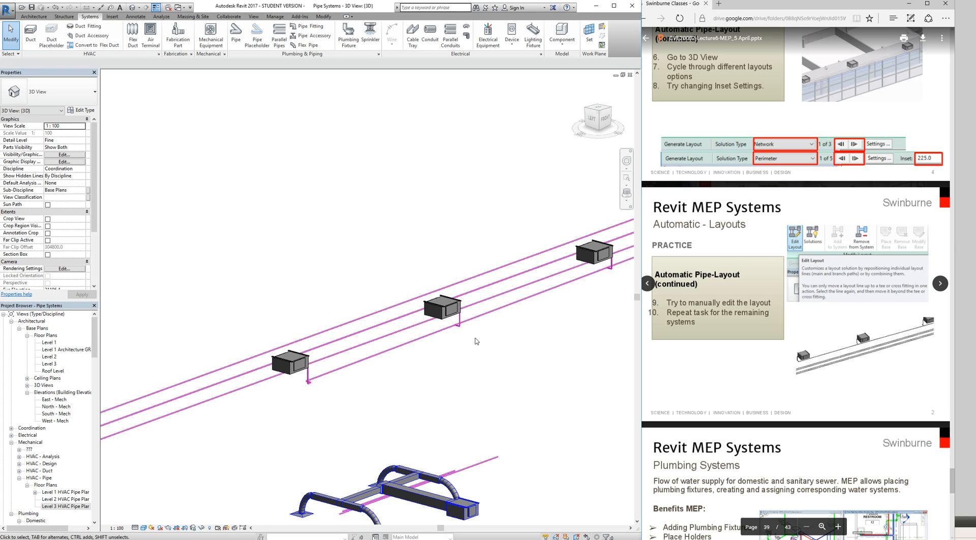
Inspect the generated drop, elbow and tee connecting a fan coil unit to the main supply pipe.
scroll(478, 324, "up", 5)
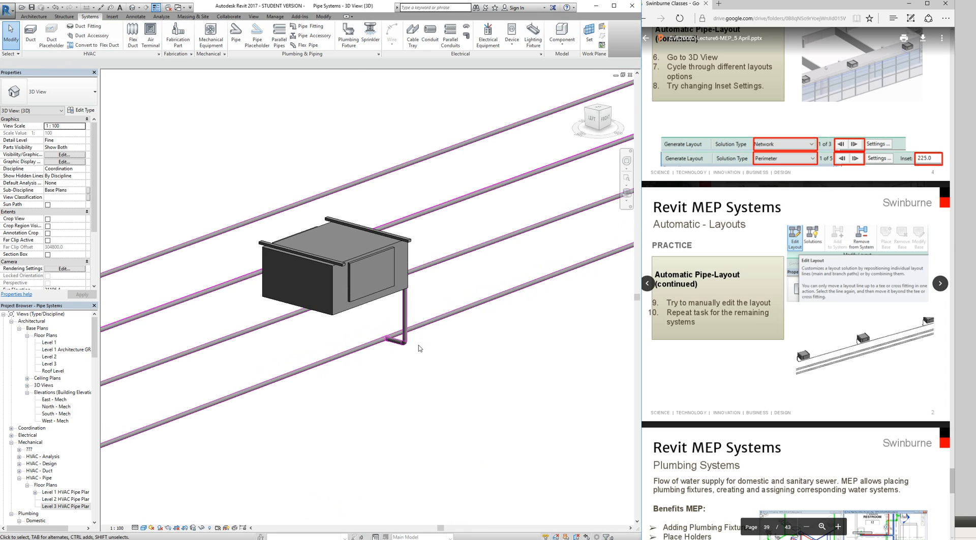
scroll(419, 345, "up", 4)
left_click(335, 330)
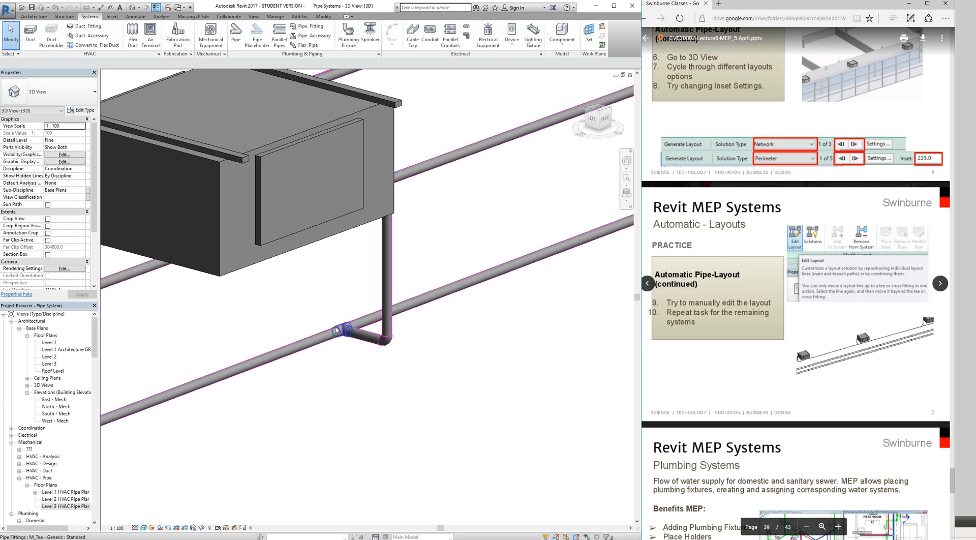
left_click(362, 365)
scroll(361, 366, "down", 8)
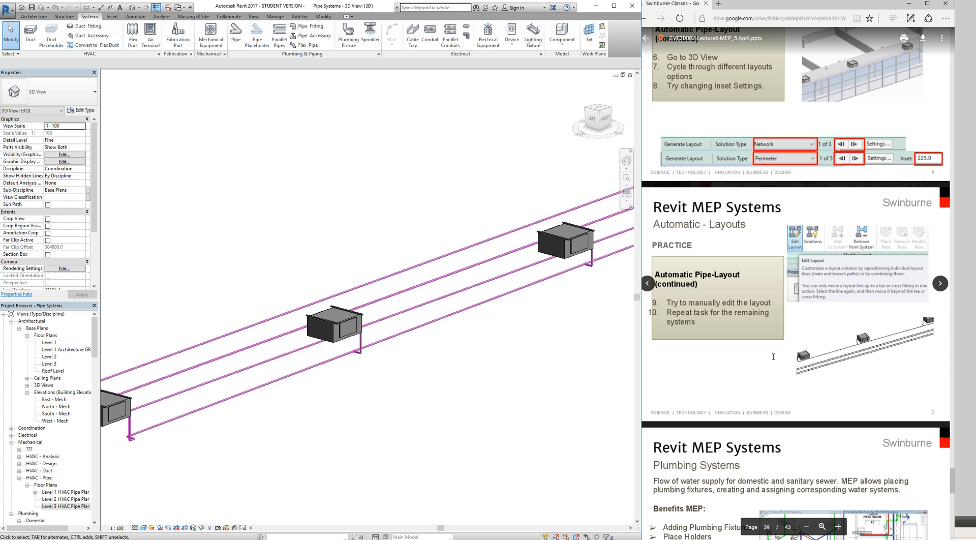
scroll(323, 248, "up", 1)
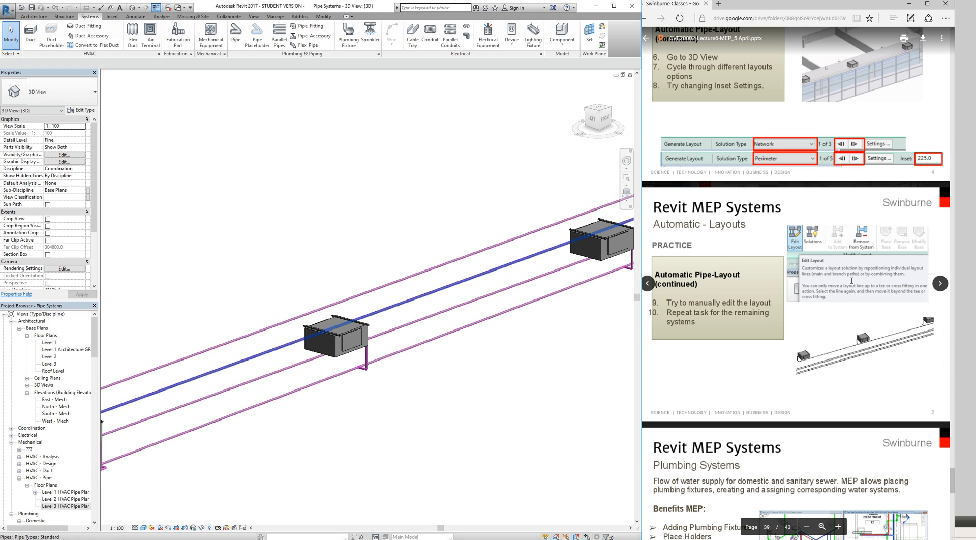
Read the lecture slides on Plumbing Systems and Heating, Ventilation and Air Conditioning (HVAC).
scroll(853, 317, "down", 3)
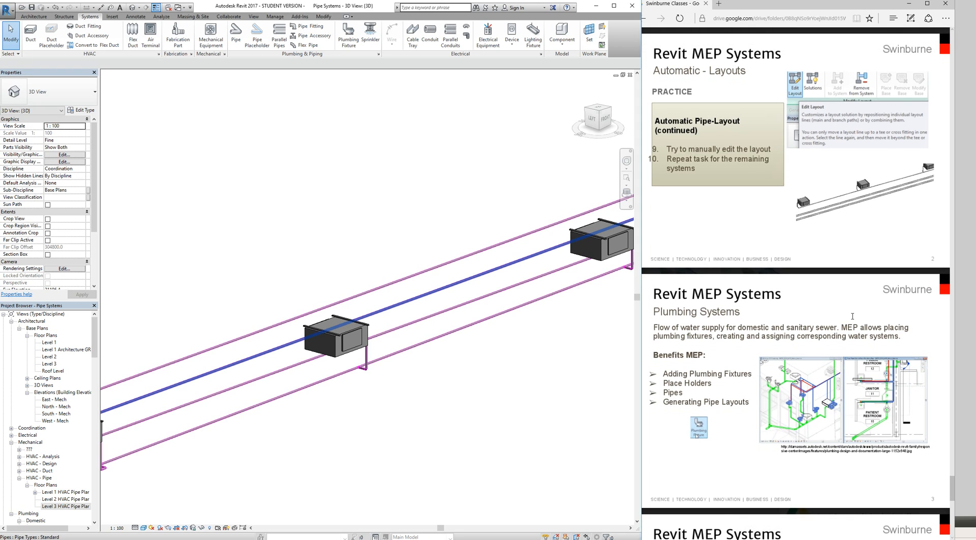
scroll(828, 314, "down", 3)
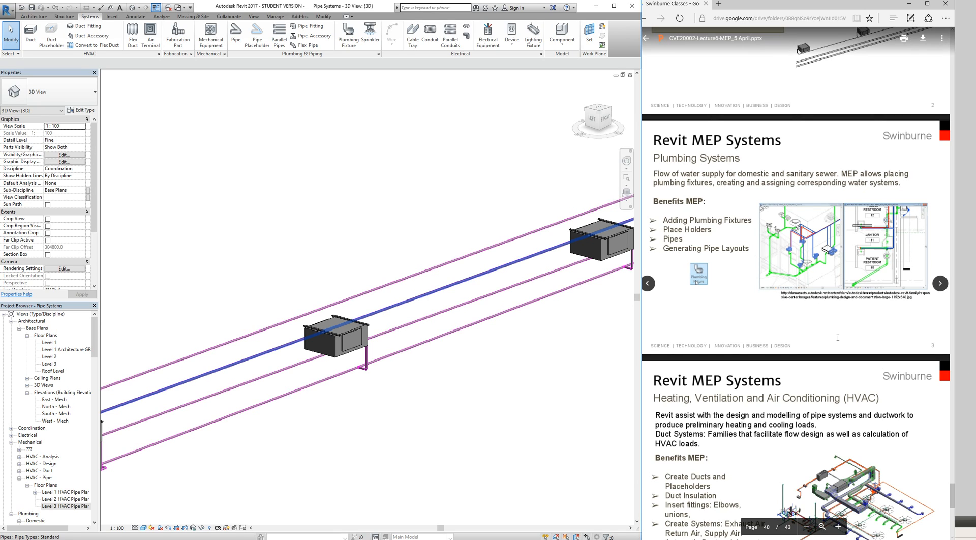
scroll(705, 342, "down", 3)
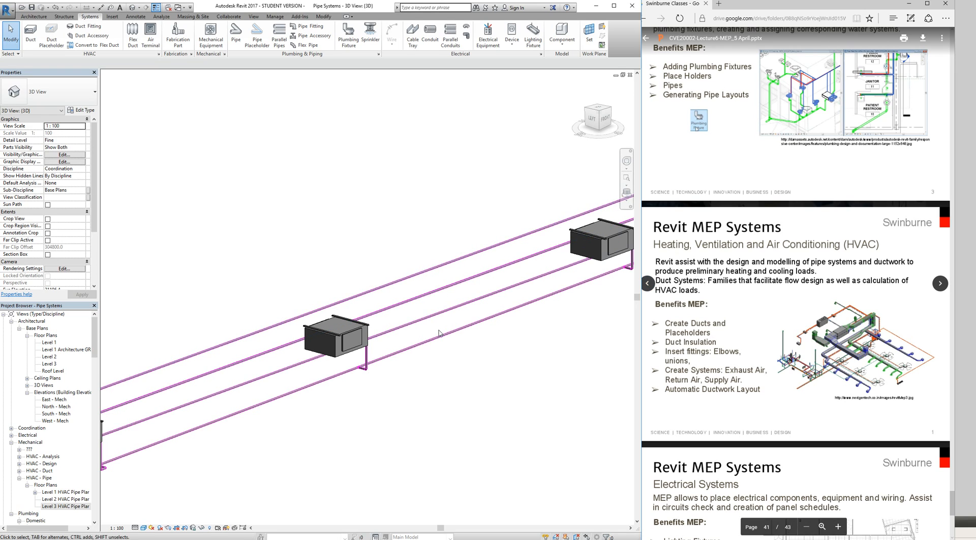
Examine the complete Level 3 pipe run and the duct system below it in the 3D view.
scroll(478, 315, "up", 2)
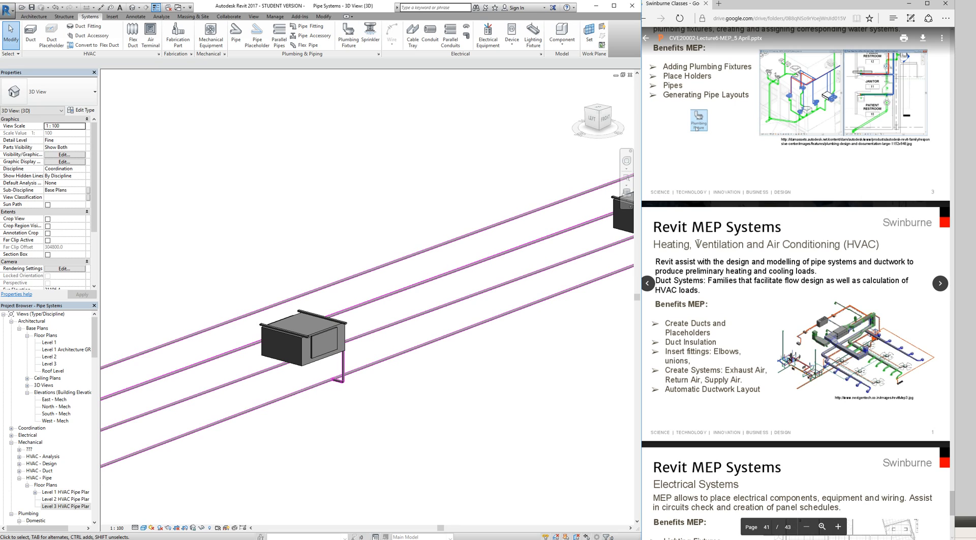
scroll(367, 461, "down", 6)
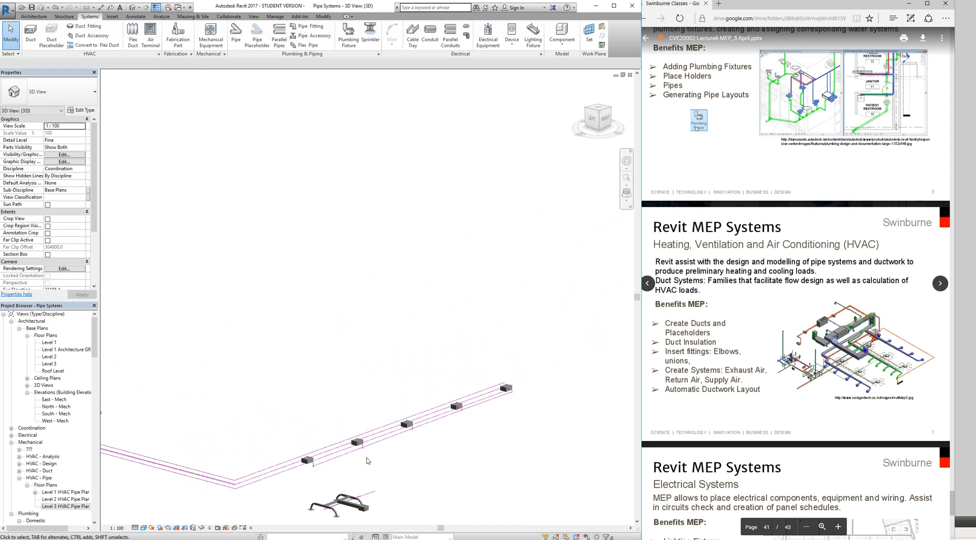
scroll(368, 461, "up", 6)
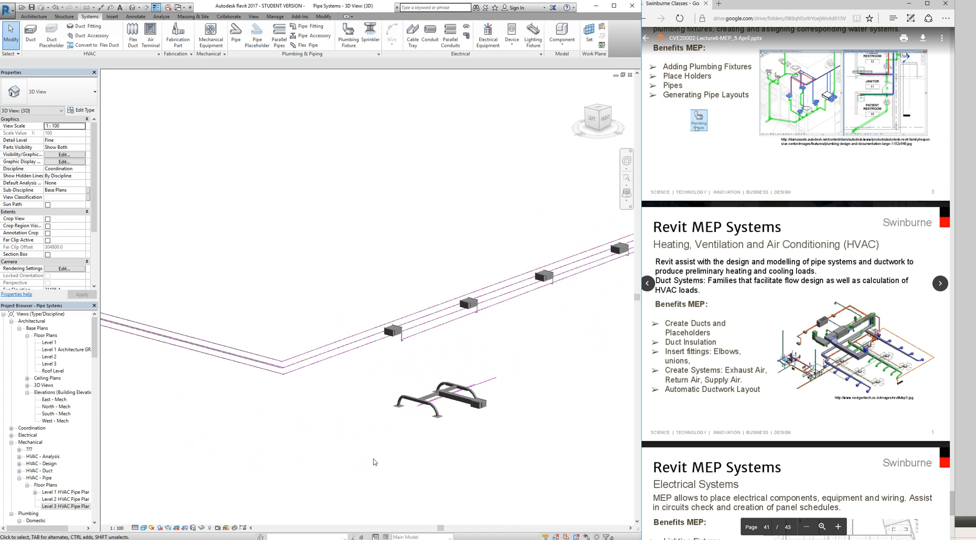
scroll(430, 418, "up", 2)
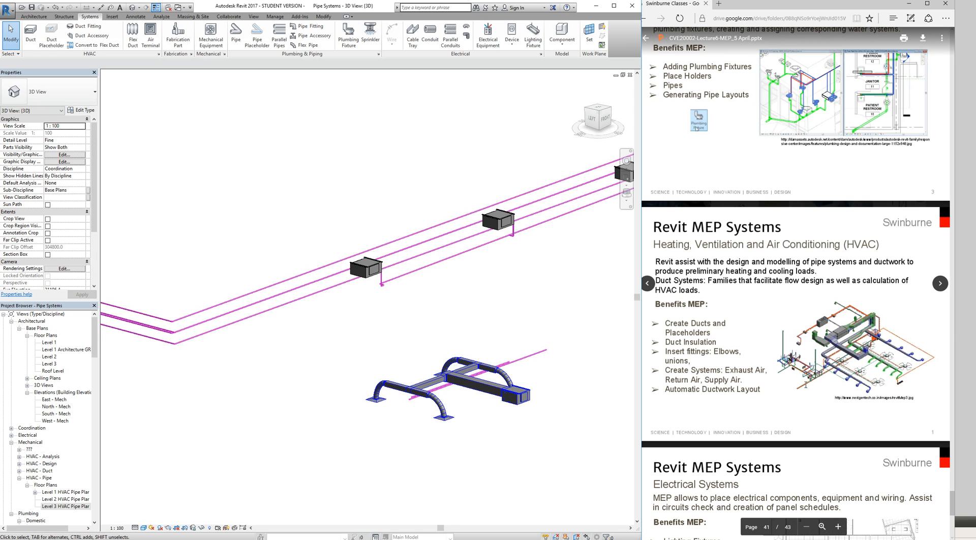
Read the Electrical Systems slide and look through the Project Browser down to the Revit Links entry.
scroll(789, 388, "down", 5)
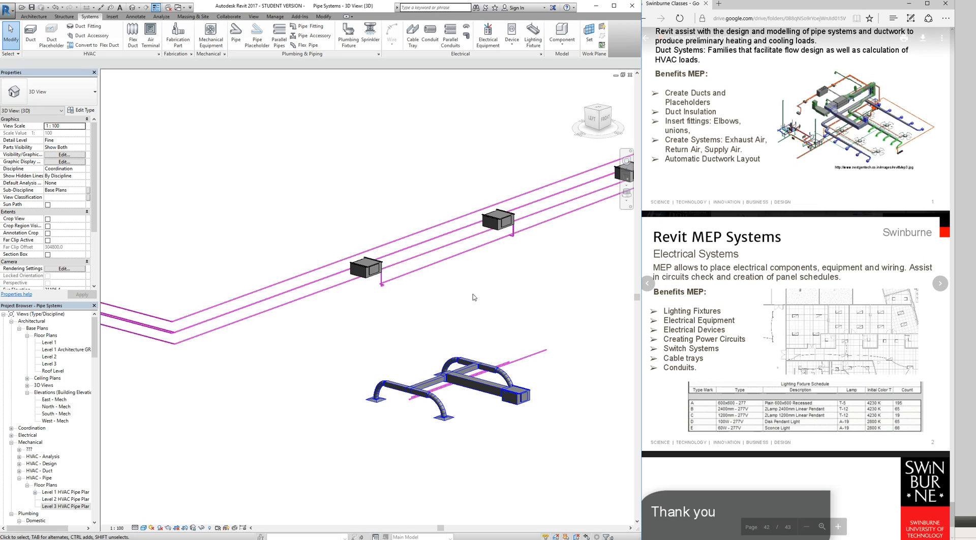
scroll(72, 430, "down", 10)
scroll(72, 430, "down", 20)
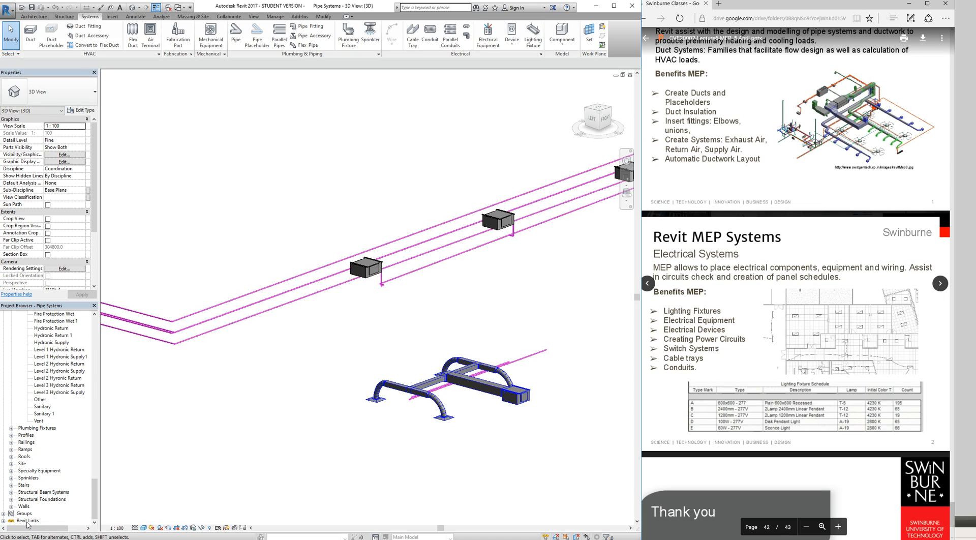
scroll(793, 285, "down", 1)
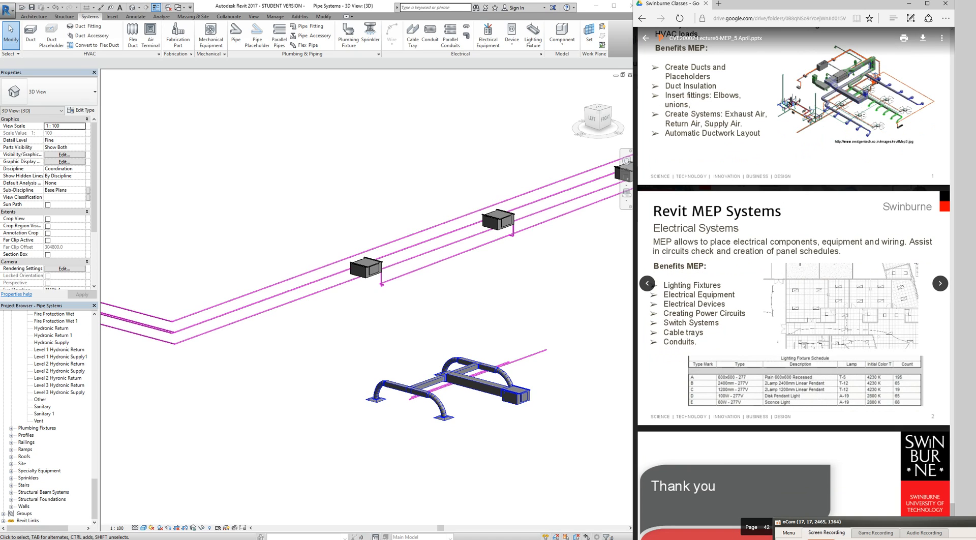